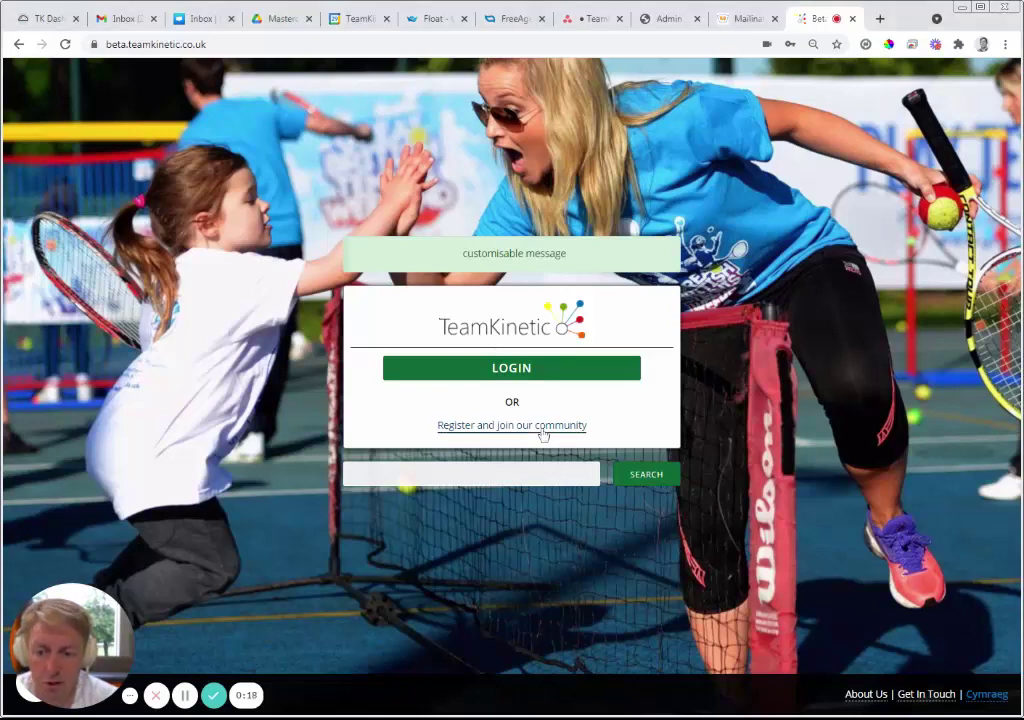
- Choose to register with the community as a provider that adds opportunities
{"action": "left_click", "coordinate": [543, 427]}
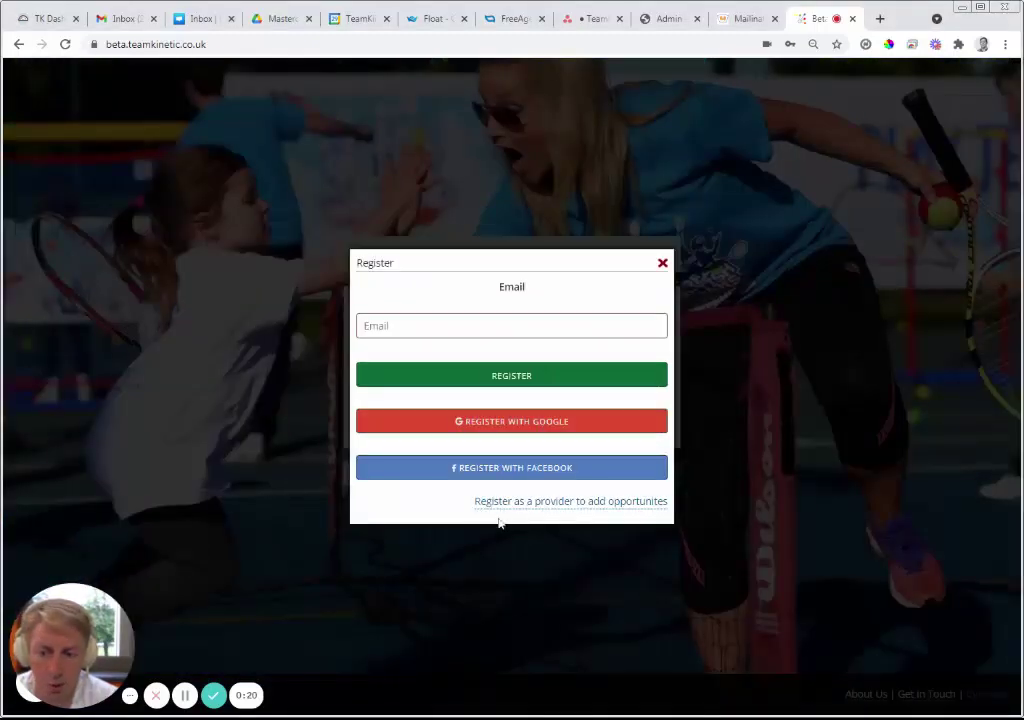
{"action": "left_click", "coordinate": [631, 508]}
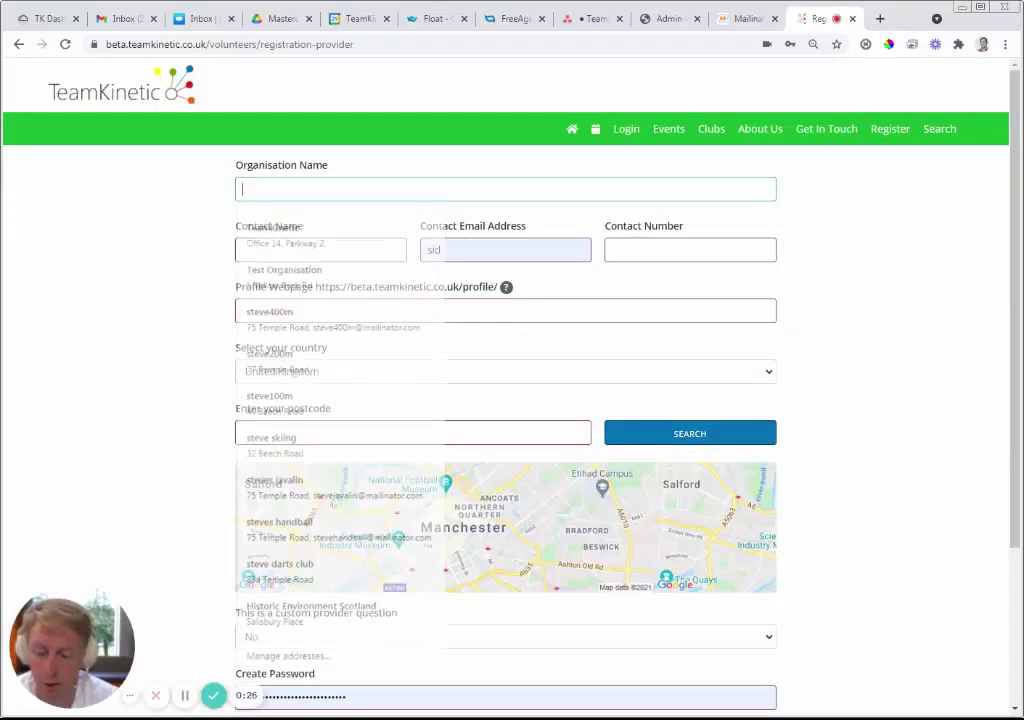
- Enter organisation 'STeve Tennis Club', a contact name, email and phone number, then highlight the profile webpage address
{"action": "type", "text": "STeve"}
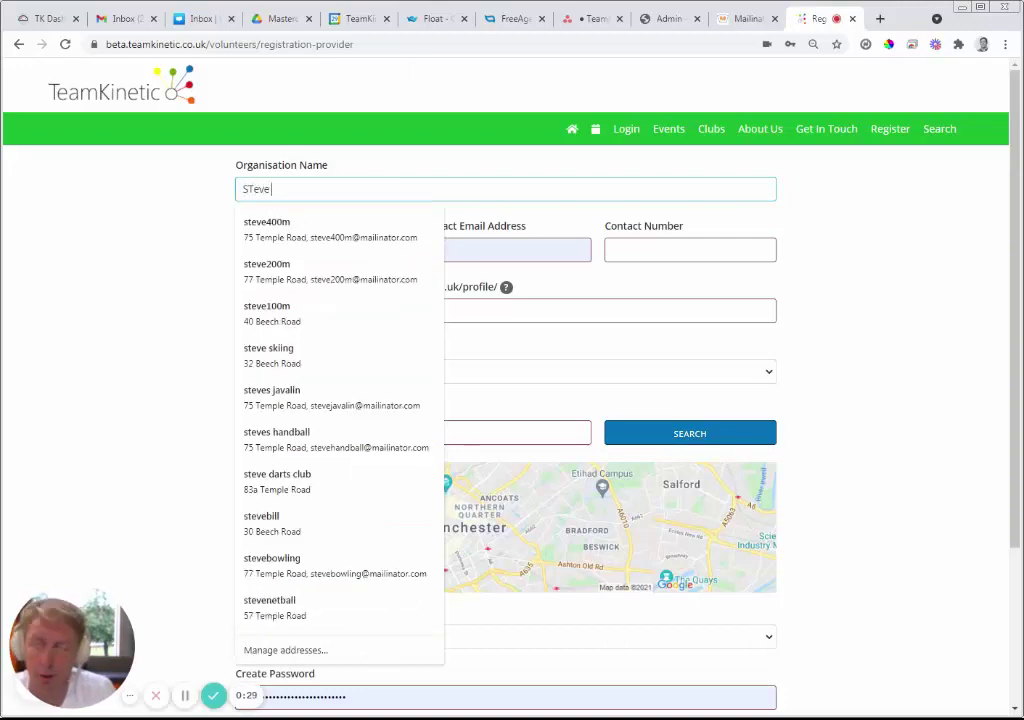
{"action": "type", "text": " Tennis Club"}
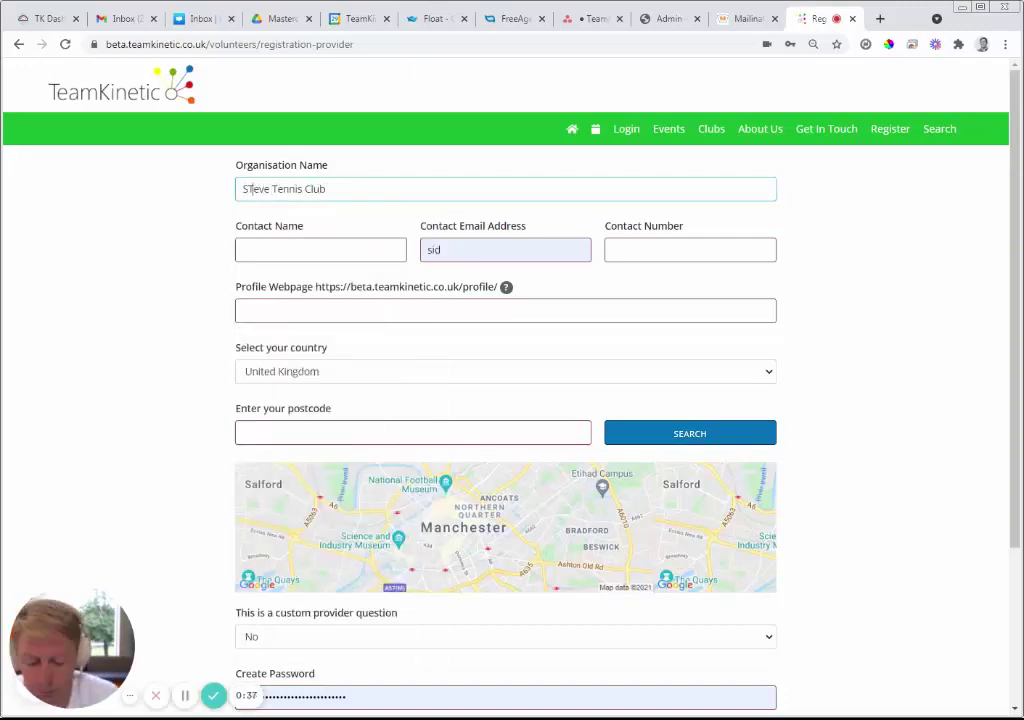
{"action": "key", "text": "Tab"}
{"action": "type", "text": "23432423424"}
{"action": "key", "text": "Tab"}
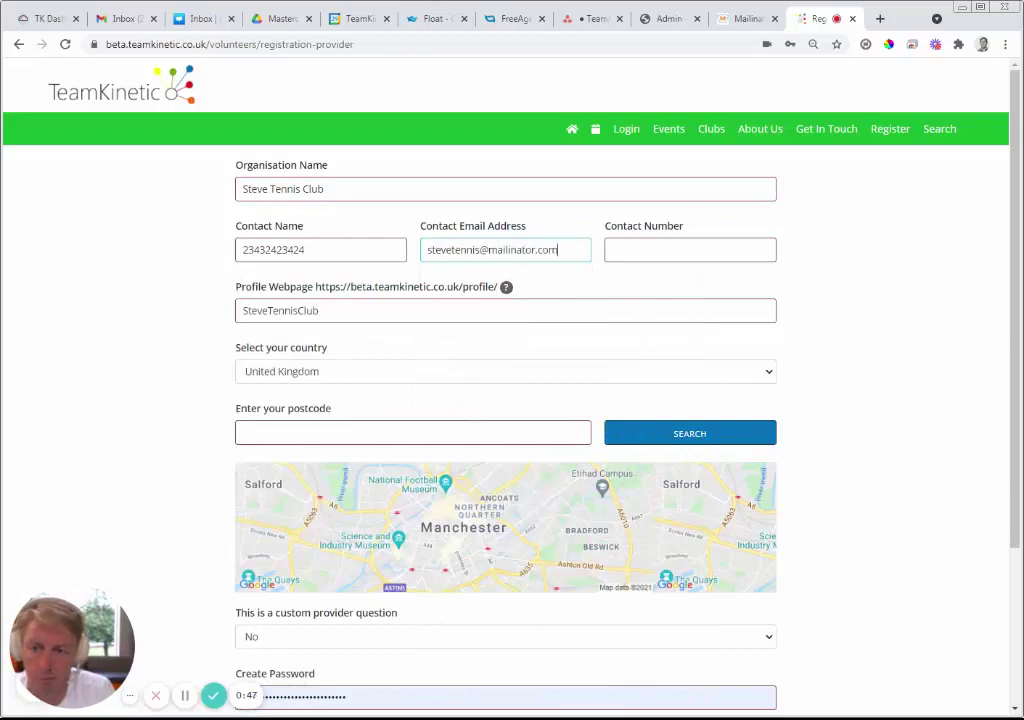
{"action": "key", "text": "Tab"}
{"action": "type", "text": "324242424324"}
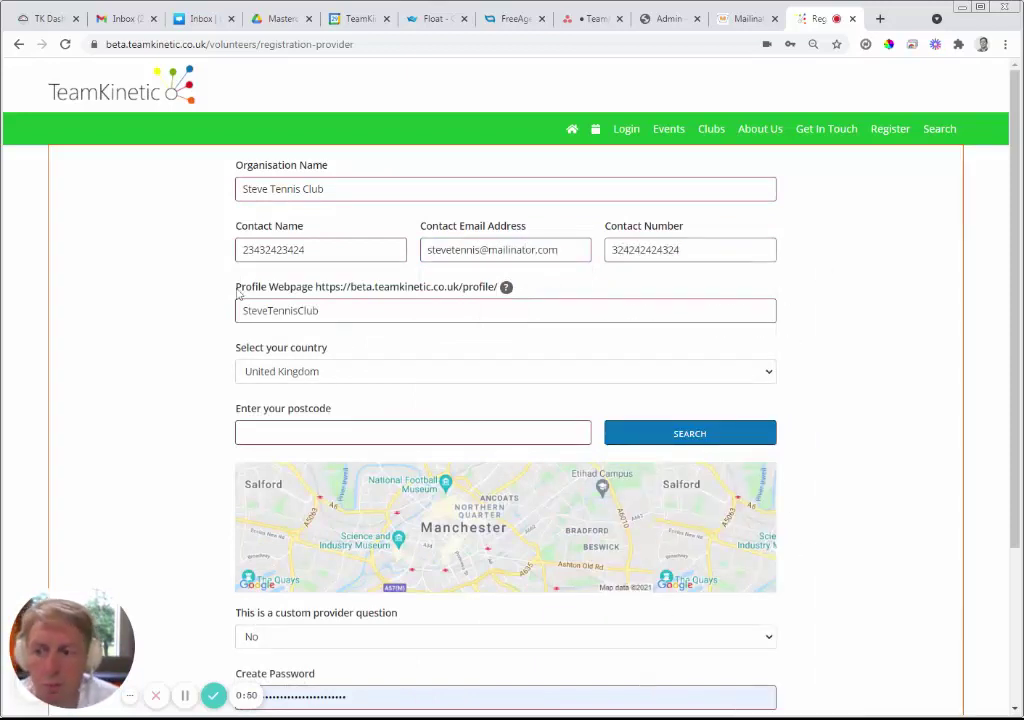
{"action": "left_click_drag", "start_coordinate": [235, 287], "coordinate": [473, 293]}
{"action": "left_click", "coordinate": [475, 289]}
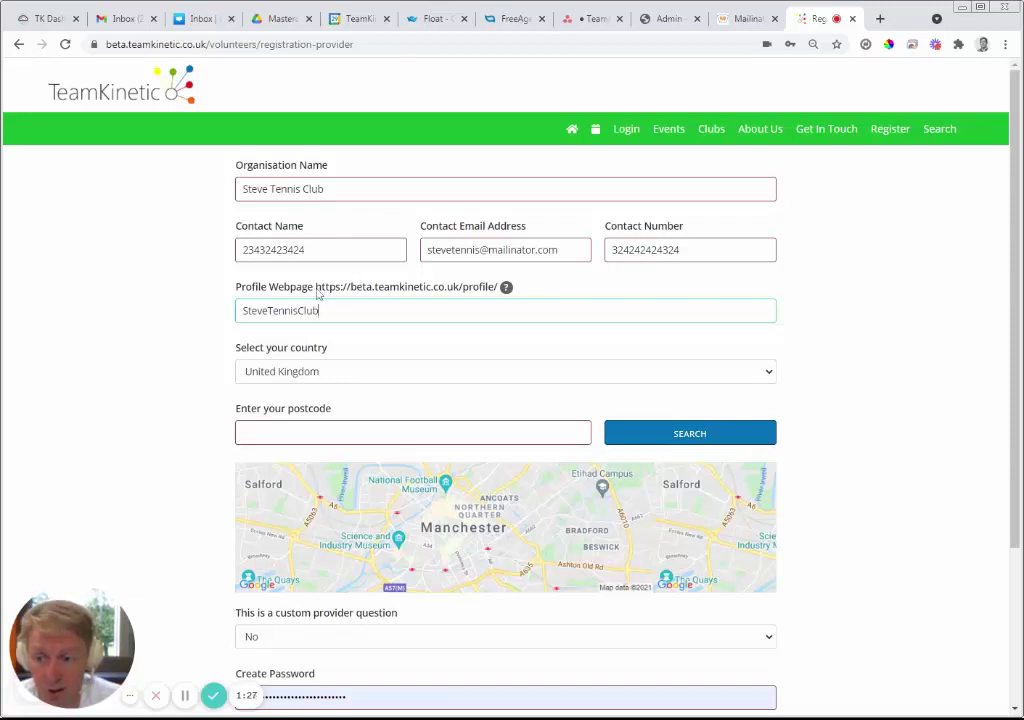
{"action": "left_click_drag", "start_coordinate": [316, 287], "coordinate": [505, 293]}
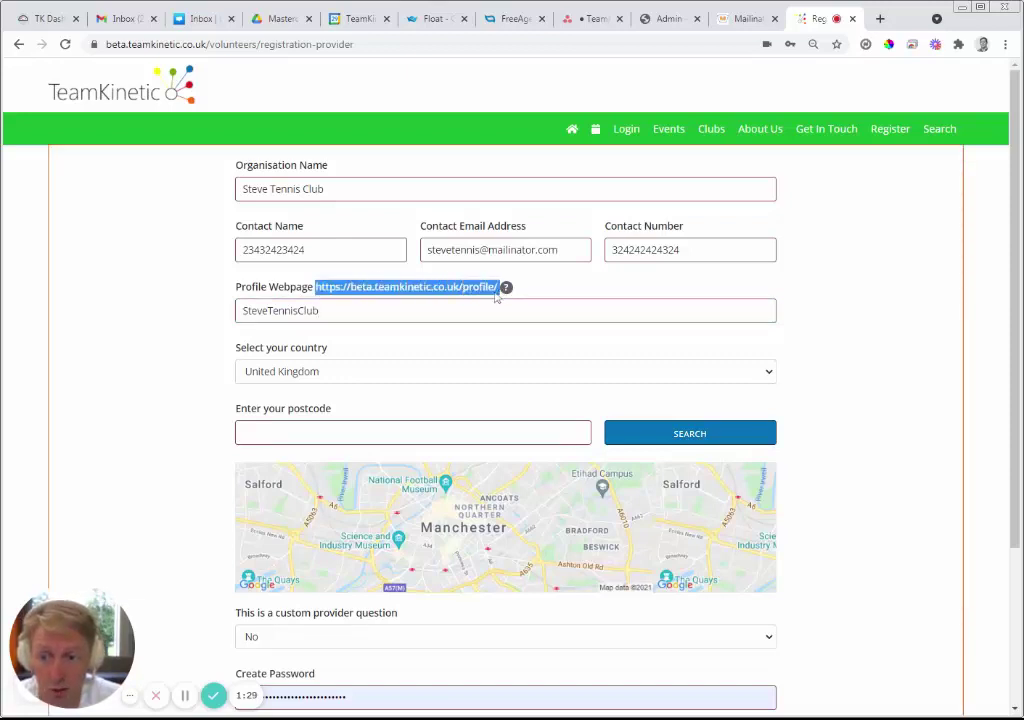
{"action": "left_click_drag", "start_coordinate": [320, 311], "coordinate": [222, 313]}
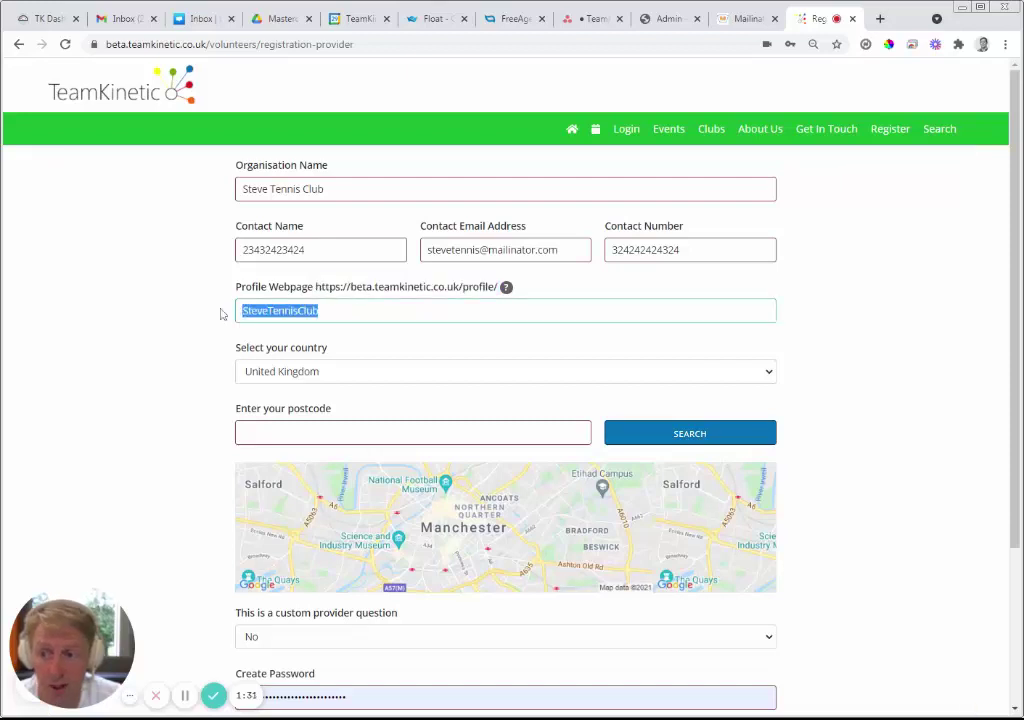
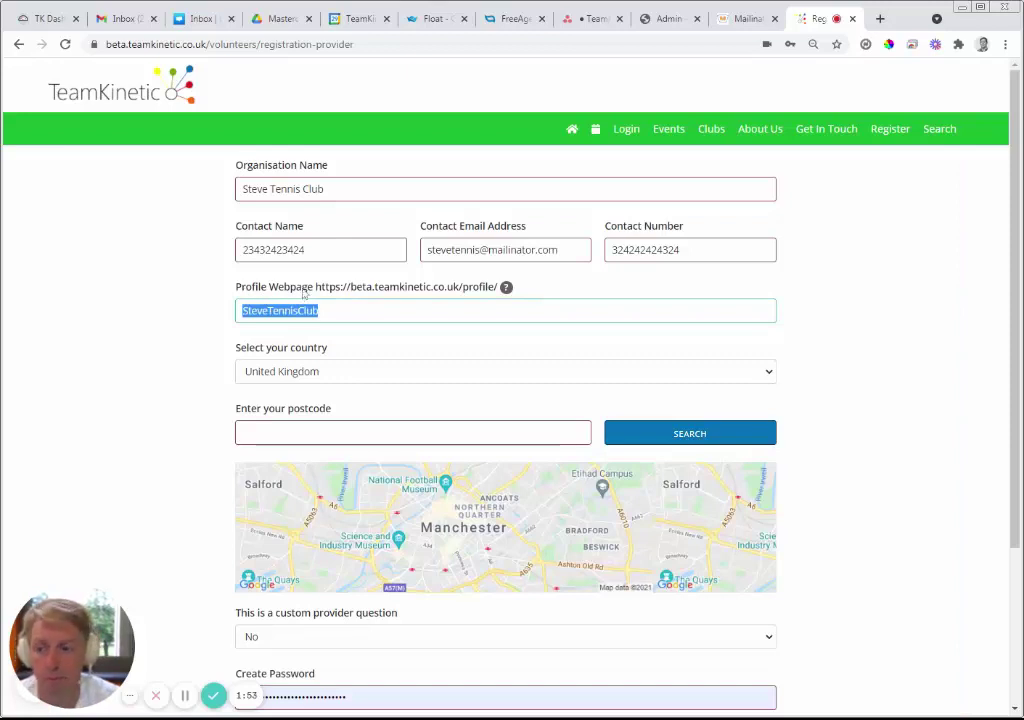
- Leave the Profile Webpage field once SteveTennisClub is entered
{"action": "left_click", "coordinate": [352, 343]}
- Look up postcode cv62fh and select the club's Coventry, West Midlands address
{"action": "left_click", "coordinate": [400, 432]}
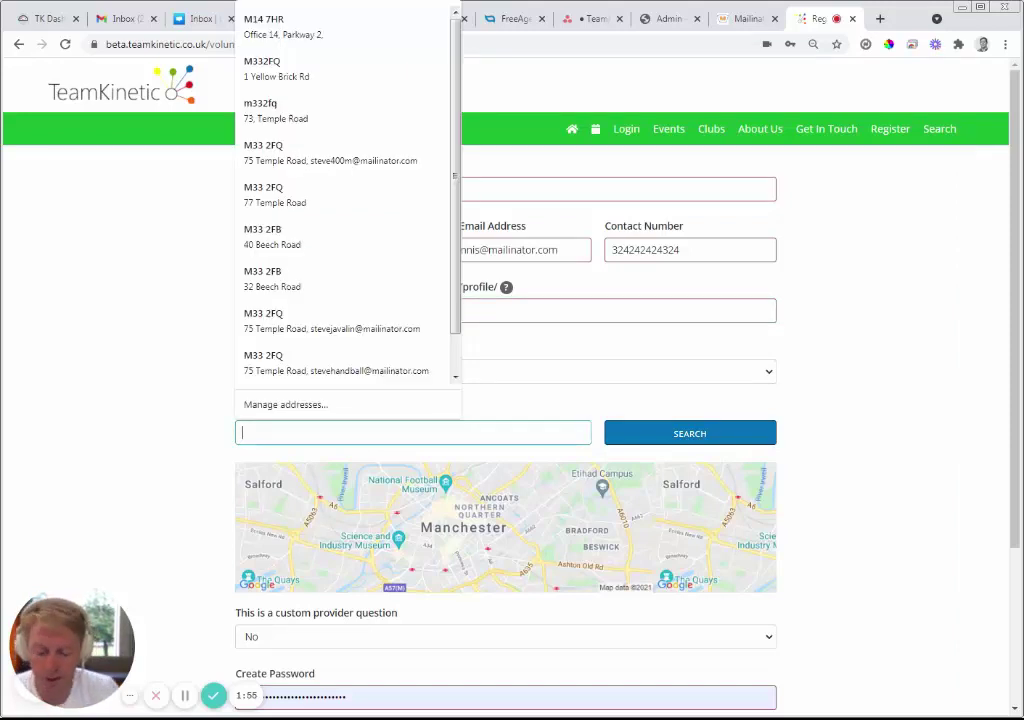
{"action": "type", "text": "cv62fh"}
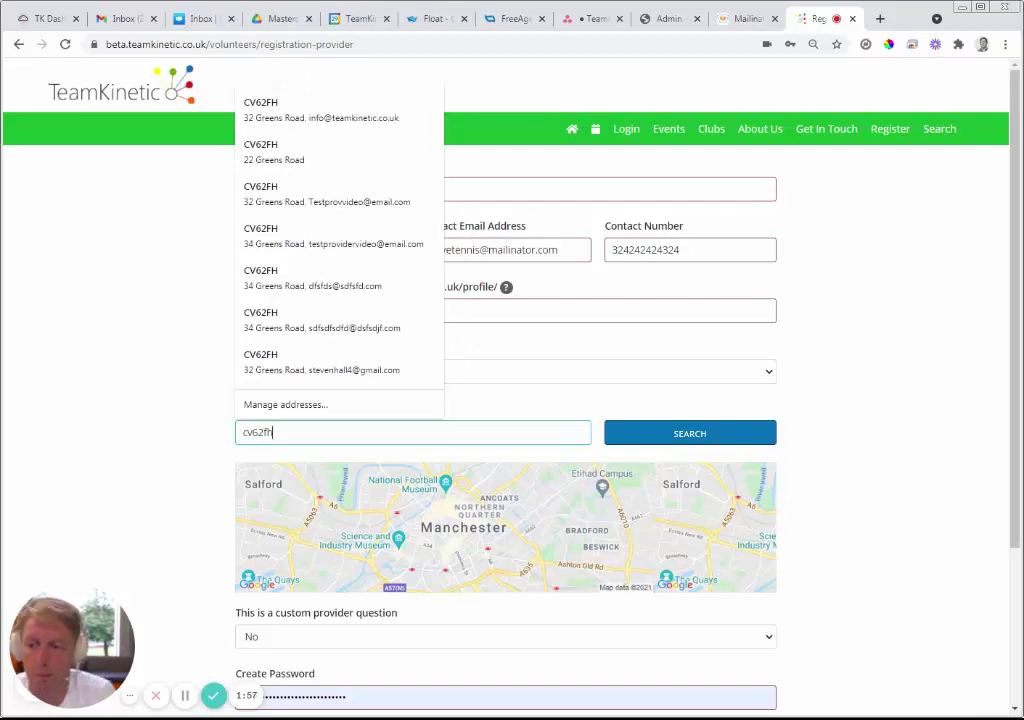
{"action": "left_click", "coordinate": [665, 431]}
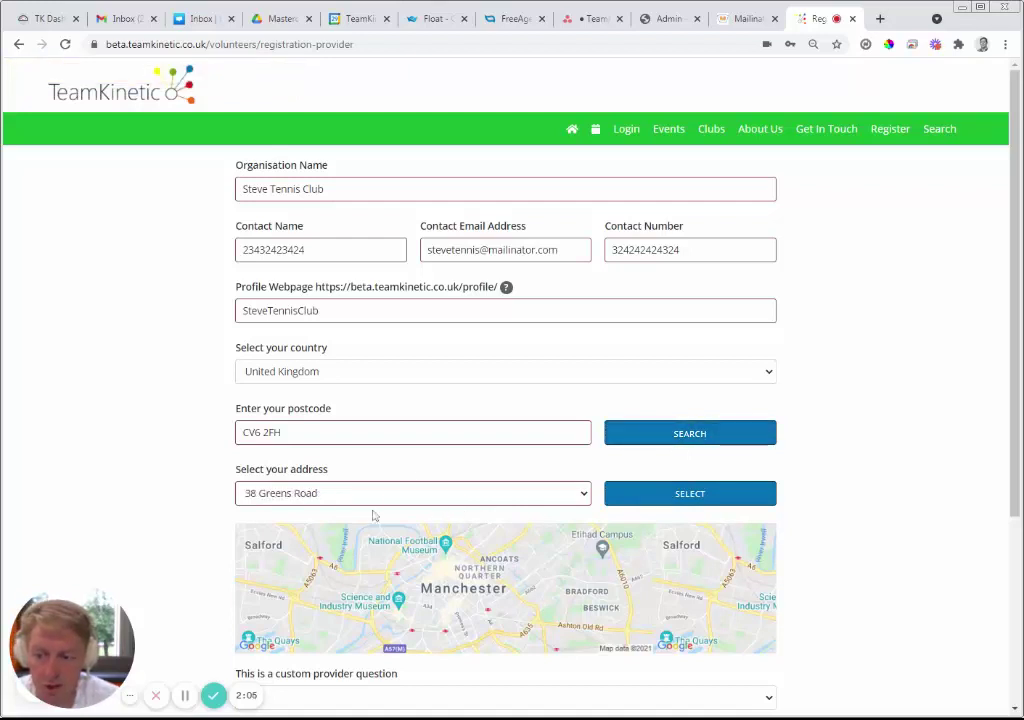
{"action": "left_click", "coordinate": [765, 495]}
- Answer No to the custom provider question, set a new password, and opt into marketing emails
{"action": "scroll", "coordinate": [921, 507], "scroll_direction": "down", "scroll_amount": 5}
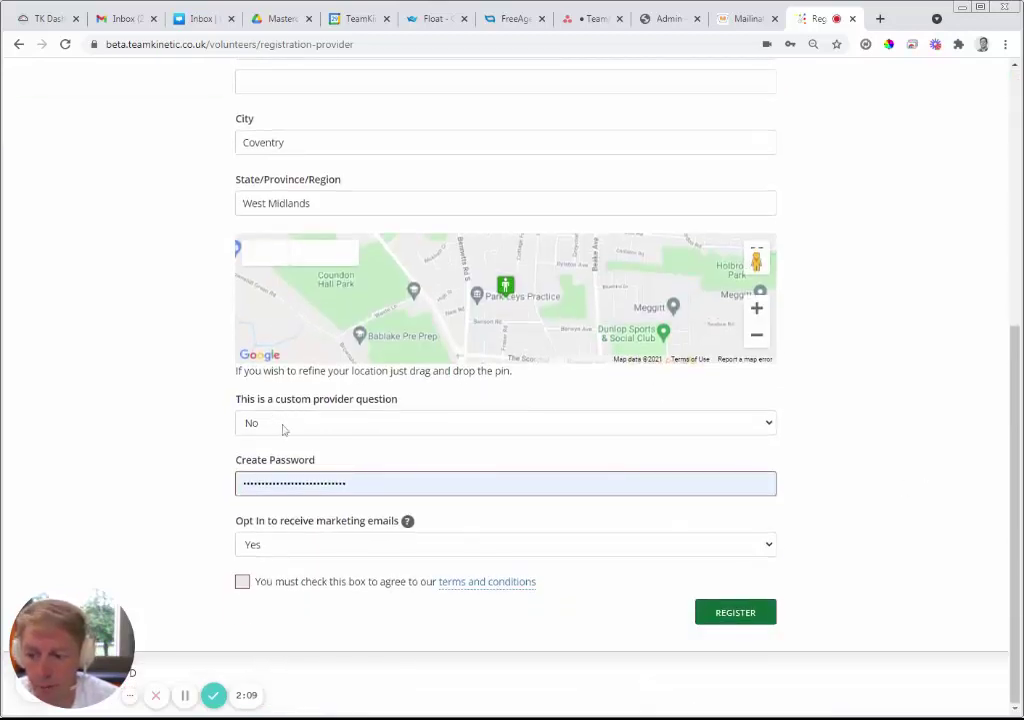
{"action": "left_click_drag", "start_coordinate": [283, 400], "coordinate": [353, 400]}
{"action": "left_click", "coordinate": [339, 406]}
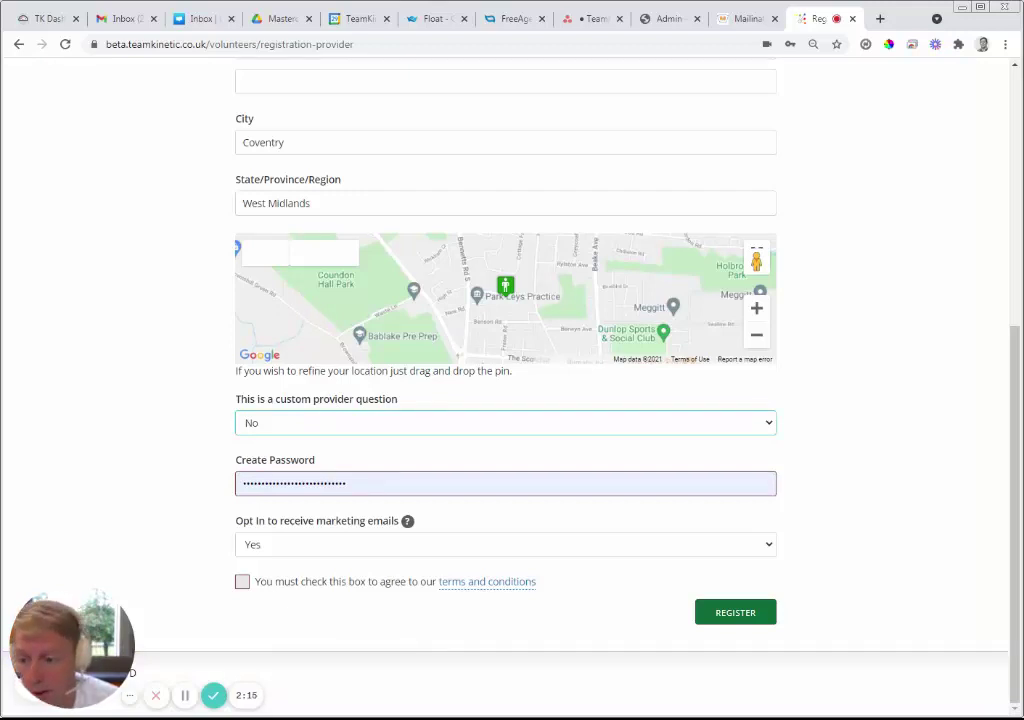
{"action": "double_click", "coordinate": [300, 483]}
{"action": "key", "text": "BackSpace"}
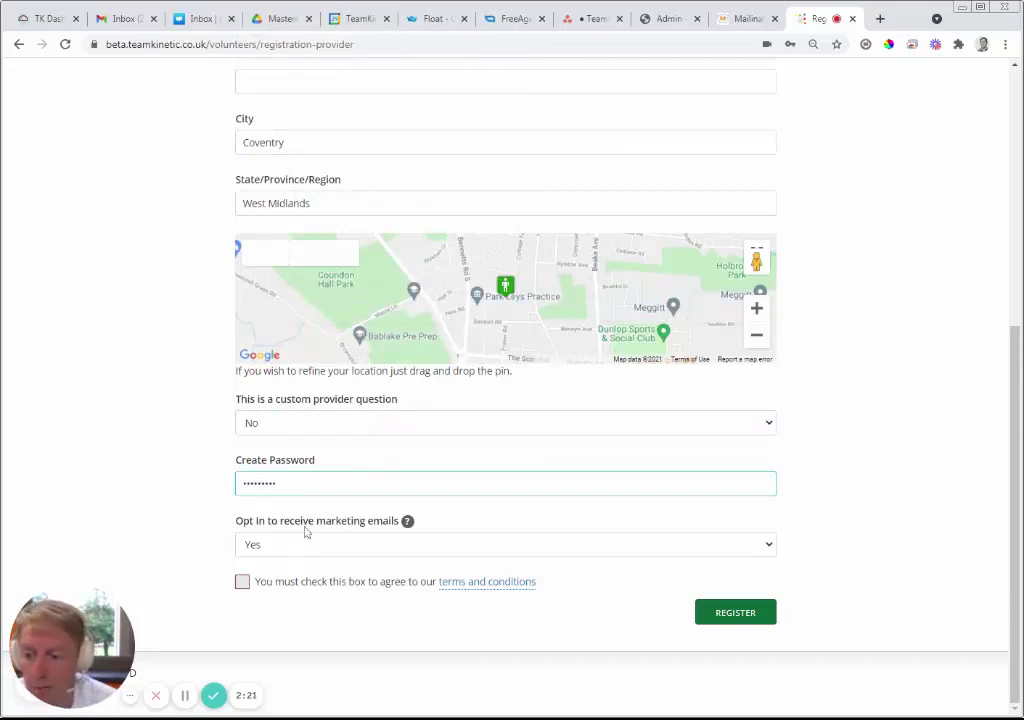
{"action": "left_click_drag", "start_coordinate": [315, 521], "coordinate": [357, 530]}
{"action": "left_click", "coordinate": [357, 529]}
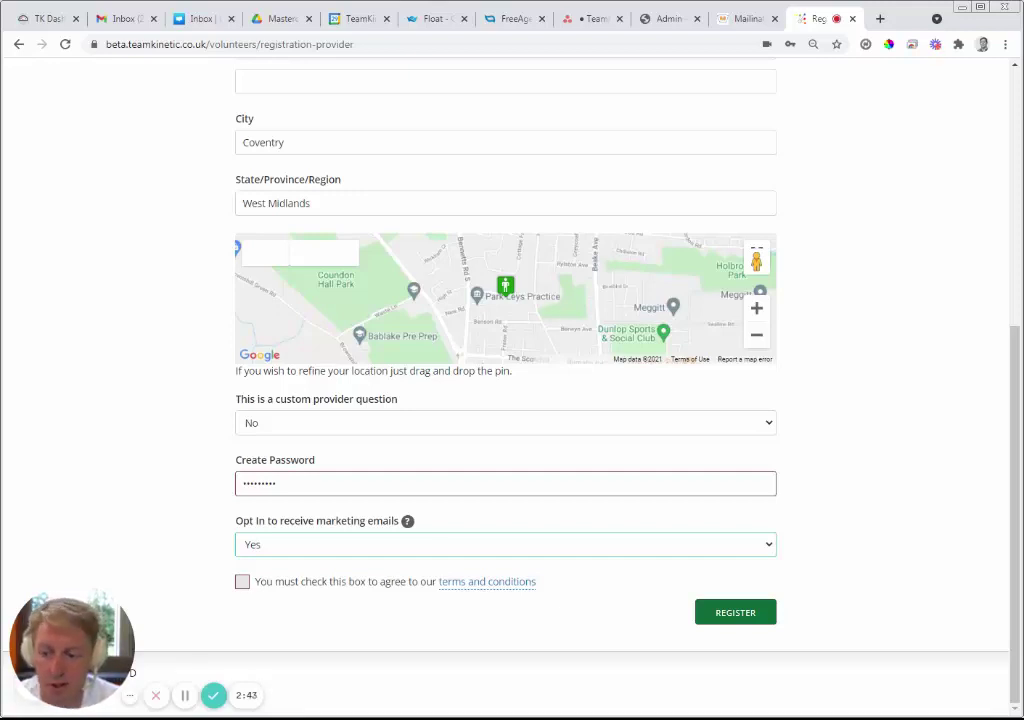
- Accept the terms, register the club, and open the Mailinator welcome email's verification link
{"action": "left_click", "coordinate": [242, 581]}
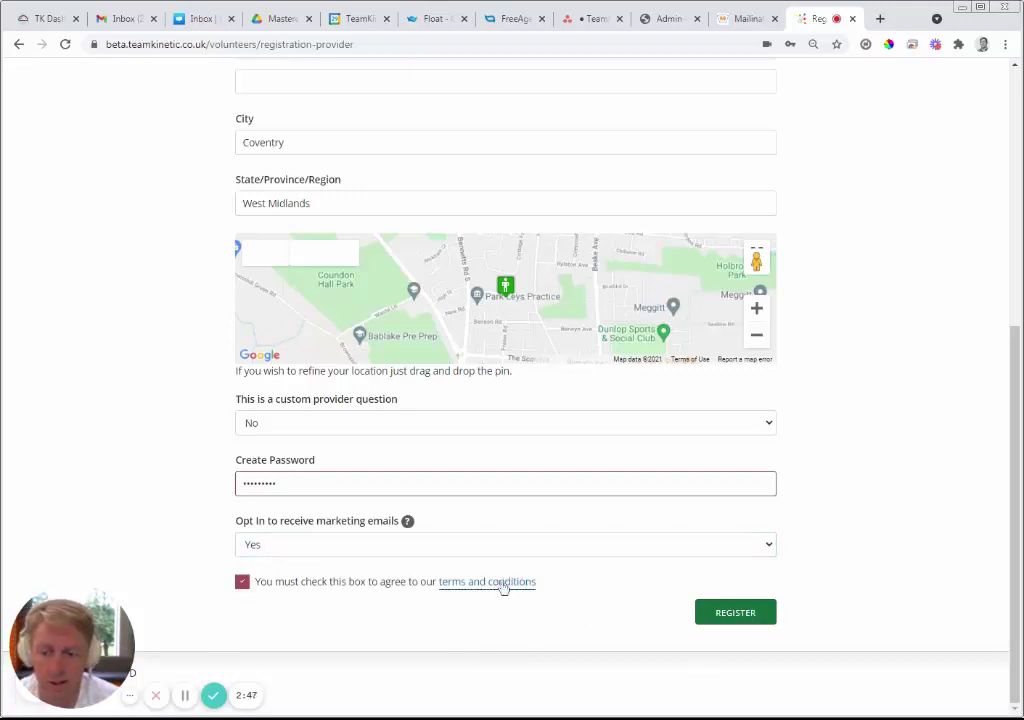
{"action": "left_click", "coordinate": [733, 622]}
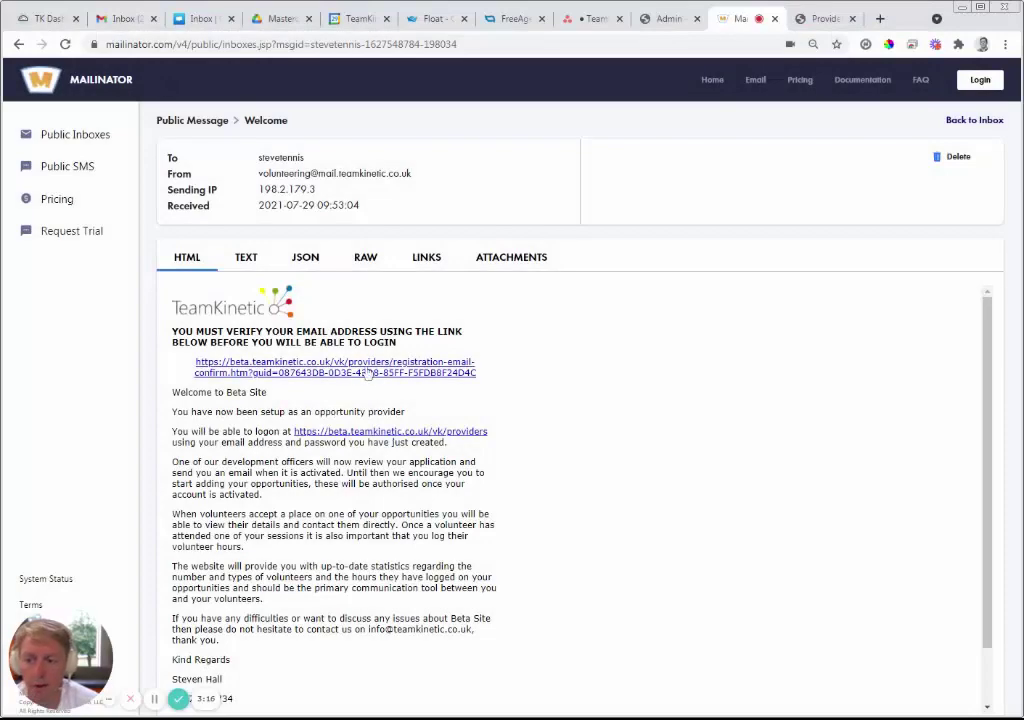
{"action": "left_click", "coordinate": [372, 370]}
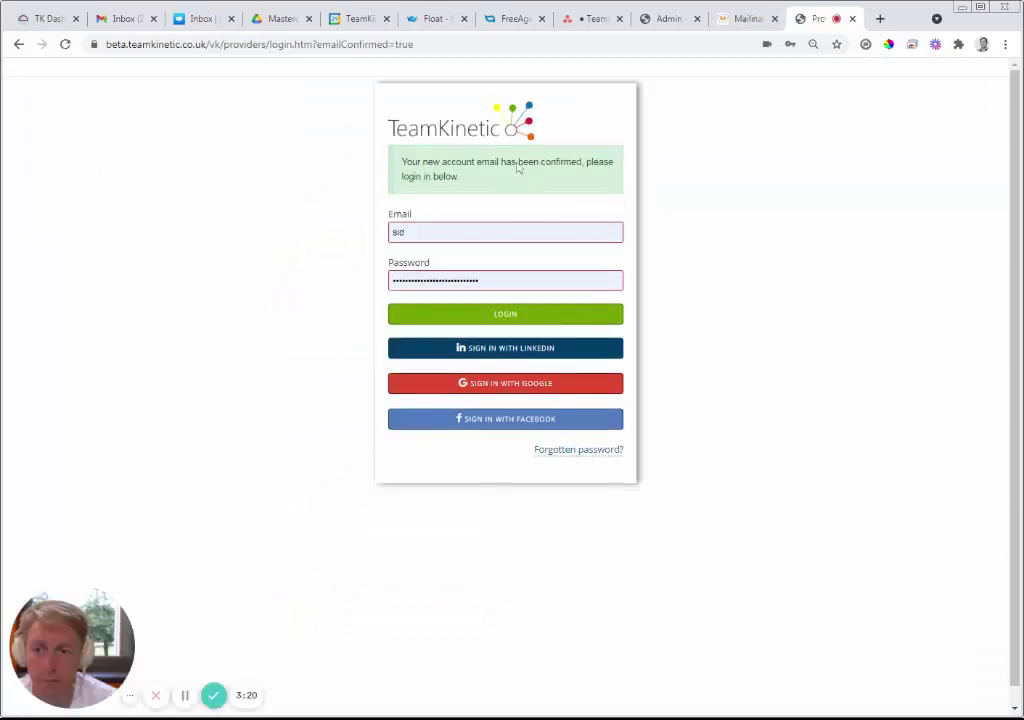
- Log in with the club's Mailinator email address and account password
{"action": "key", "text": "Tab"}
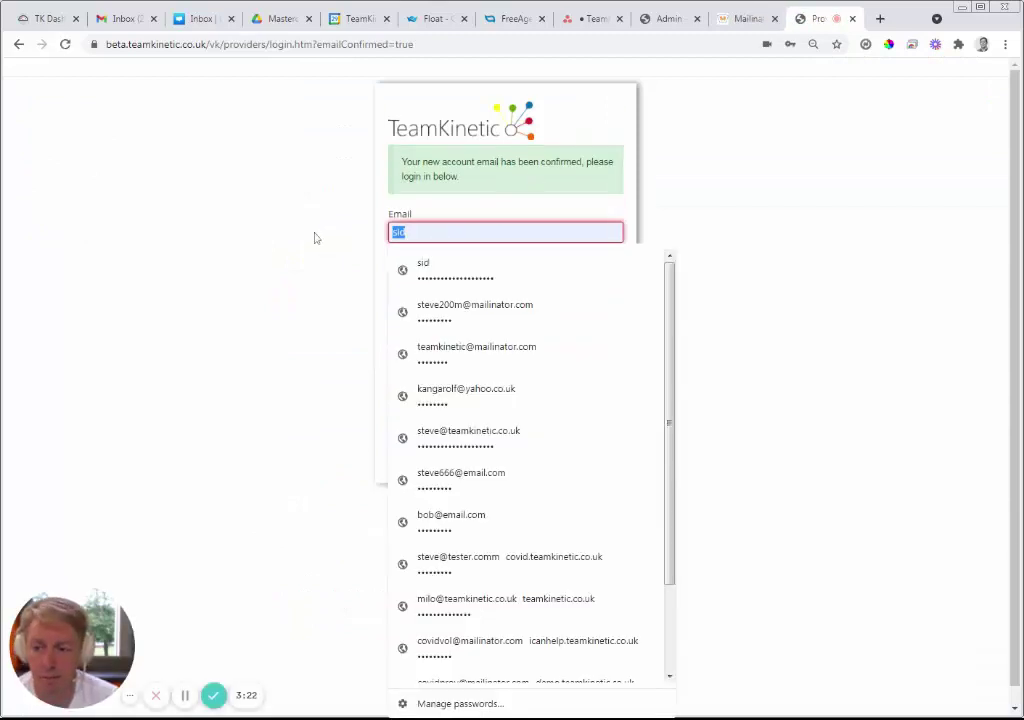
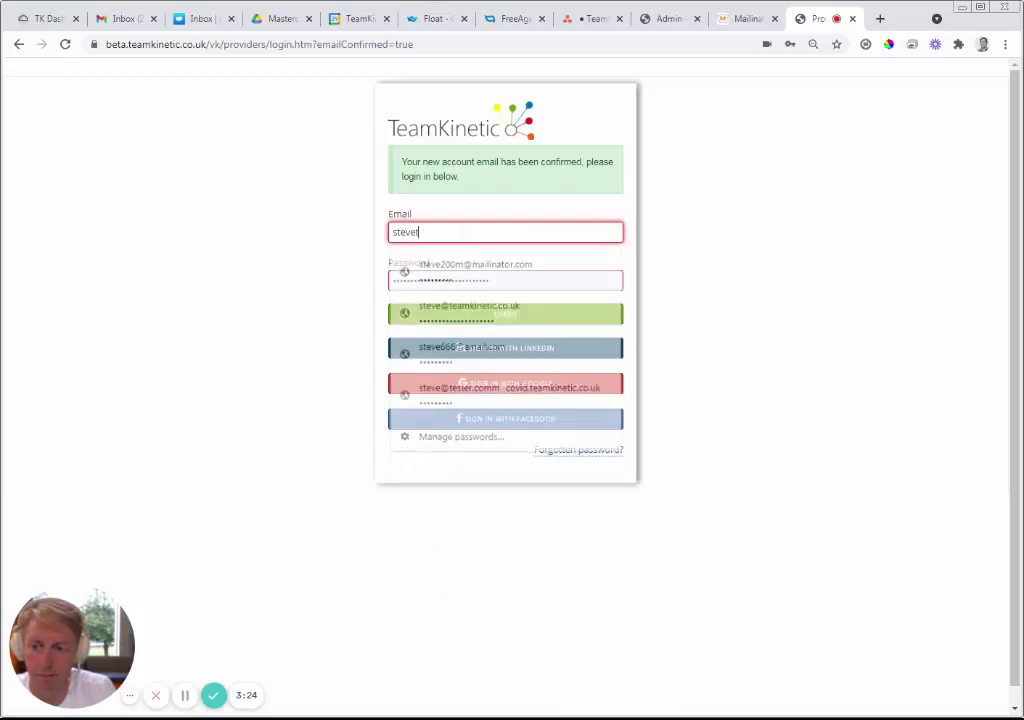
{"action": "key", "text": "Tab"}
{"action": "type", "text": "********"}
{"action": "left_click", "coordinate": [494, 318]}
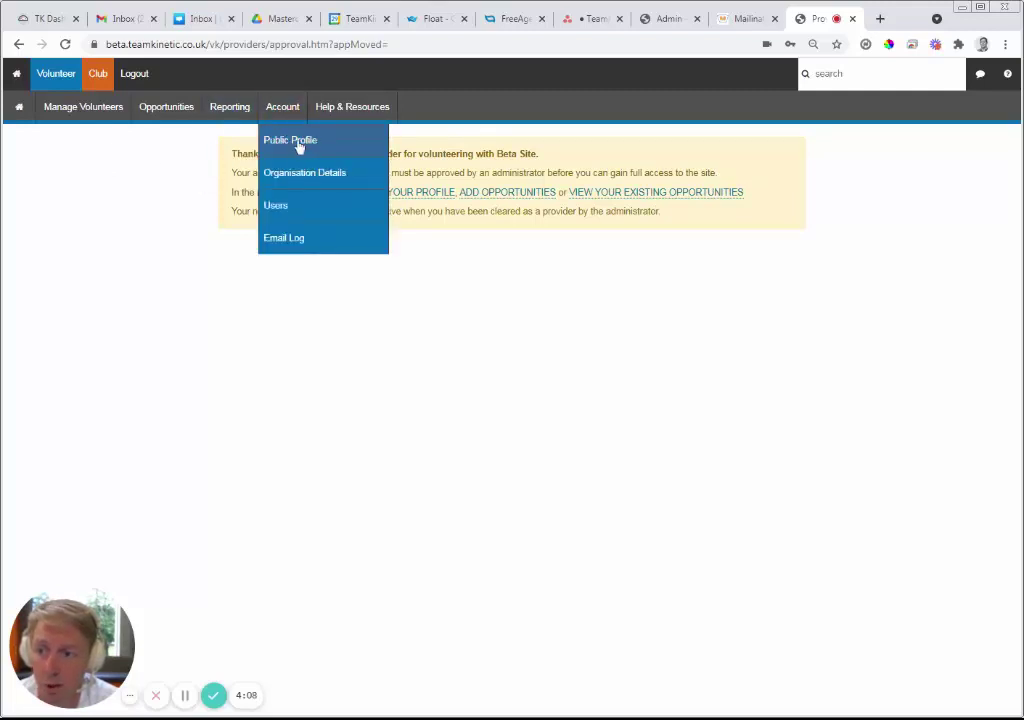
- Upload a new club logo and banner image, save them, and check the SteveTennisClub web address
{"action": "left_click", "coordinate": [394, 194]}
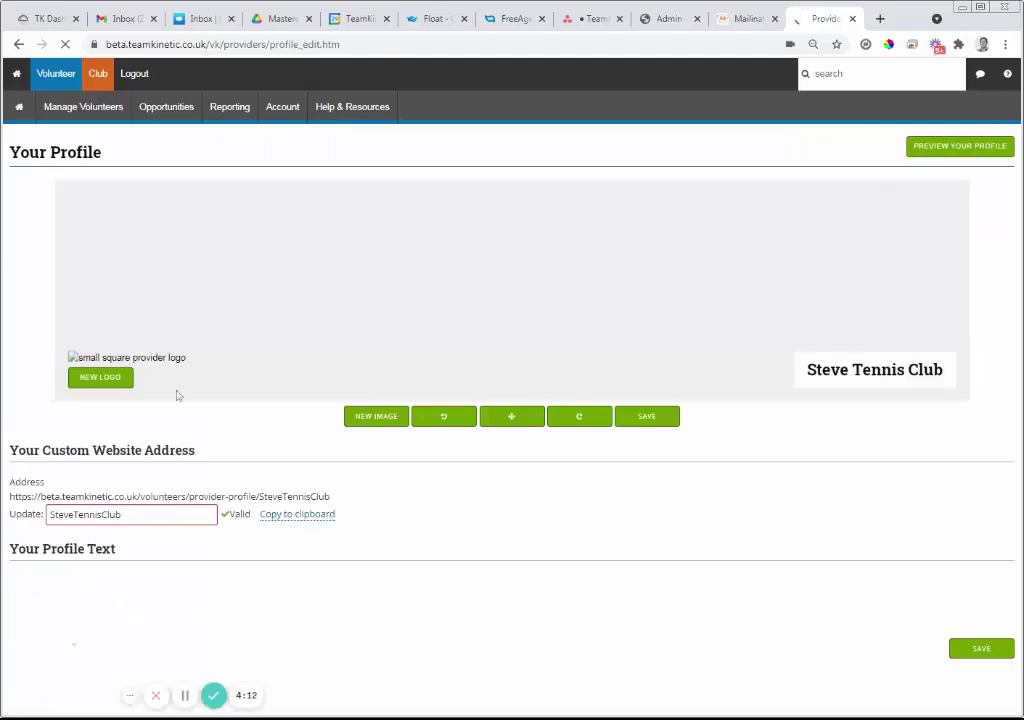
{"action": "left_click", "coordinate": [104, 382]}
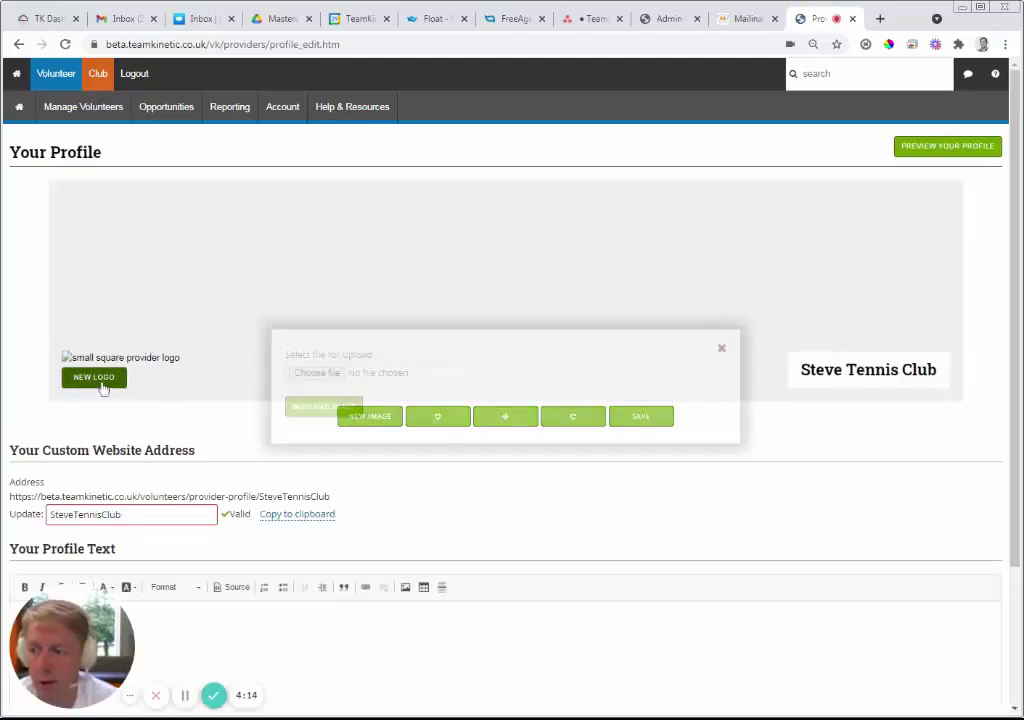
{"action": "left_click", "coordinate": [307, 374]}
{"action": "left_click", "coordinate": [343, 409]}
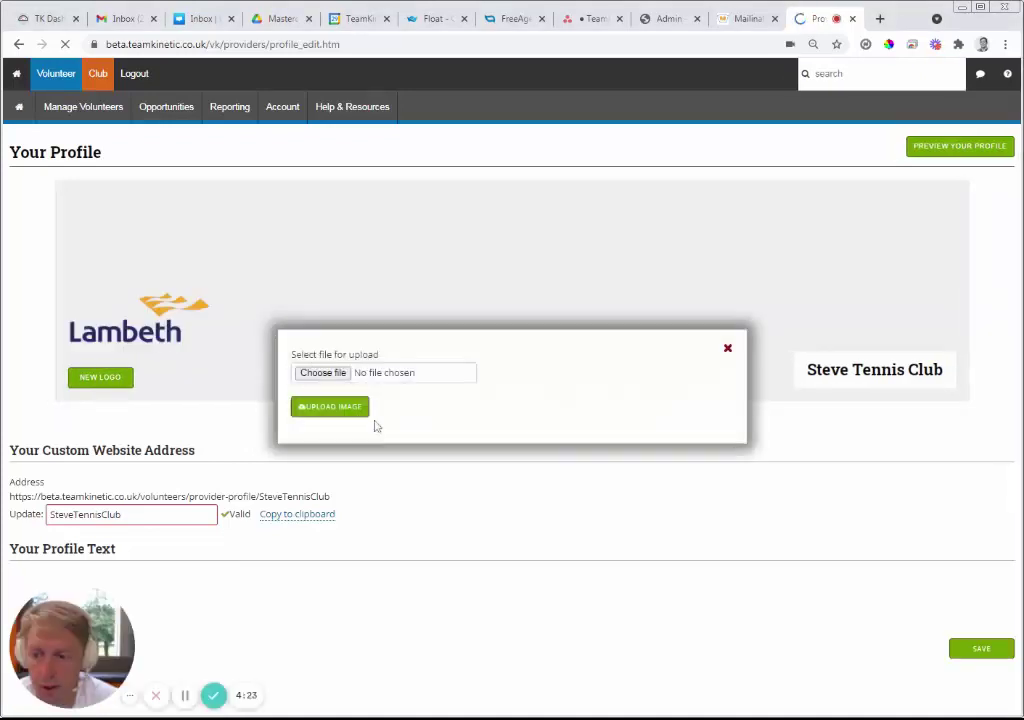
{"action": "left_click", "coordinate": [322, 372]}
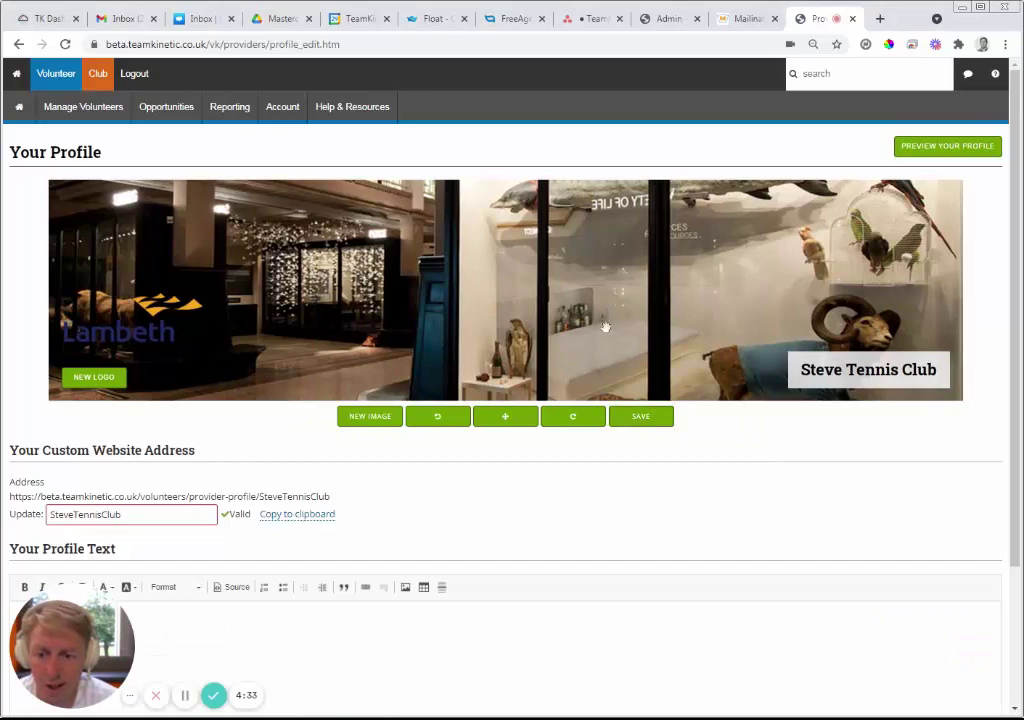
{"action": "left_click", "coordinate": [645, 420]}
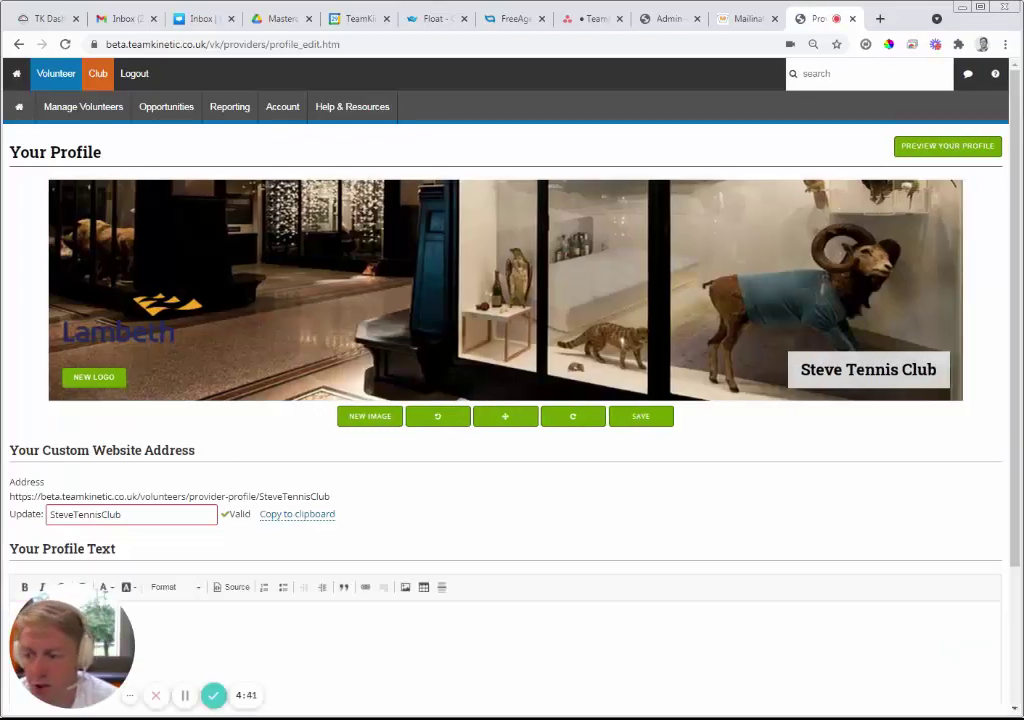
{"action": "left_click_drag", "start_coordinate": [12, 496], "coordinate": [233, 496]}
{"action": "left_click", "coordinate": [233, 496]}
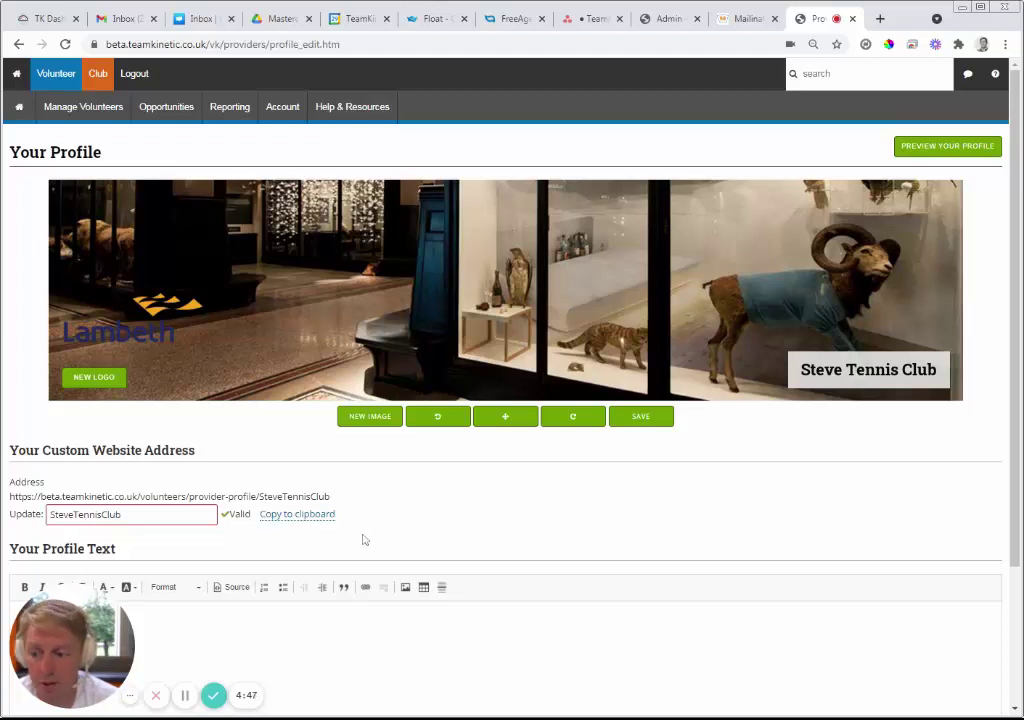
- Write 'Info about my volunteering at the tennis club' with 'tennis' bolded, then save the profile
{"action": "scroll", "coordinate": [361, 539], "scroll_direction": "down", "scroll_amount": 2}
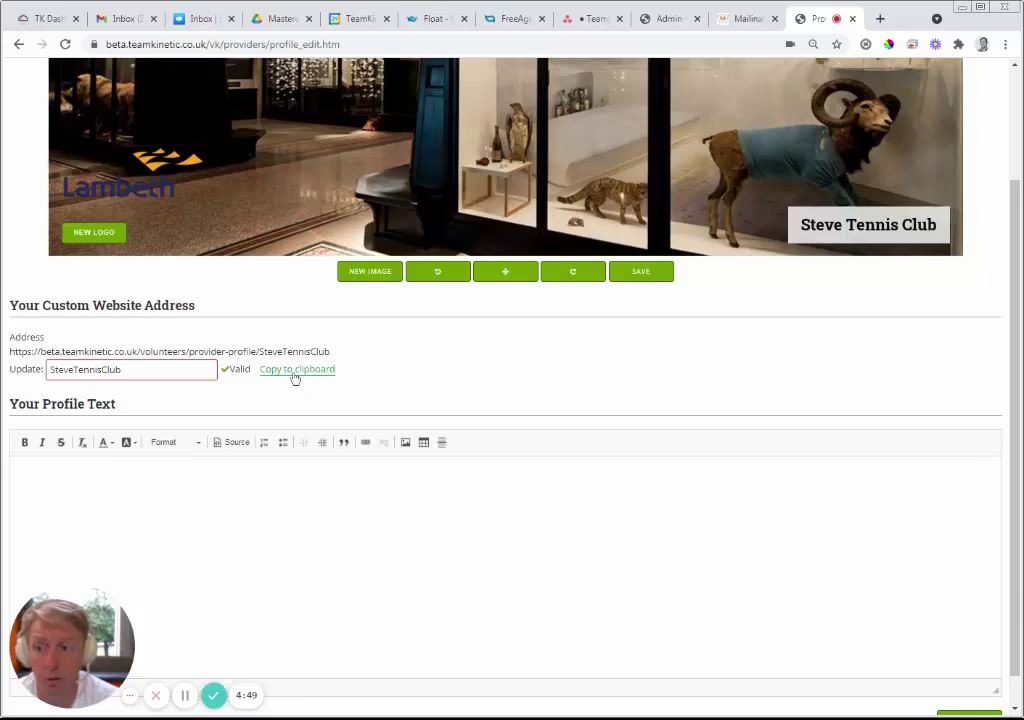
{"action": "left_click", "coordinate": [203, 556]}
{"action": "type", "text": "Info abou"}
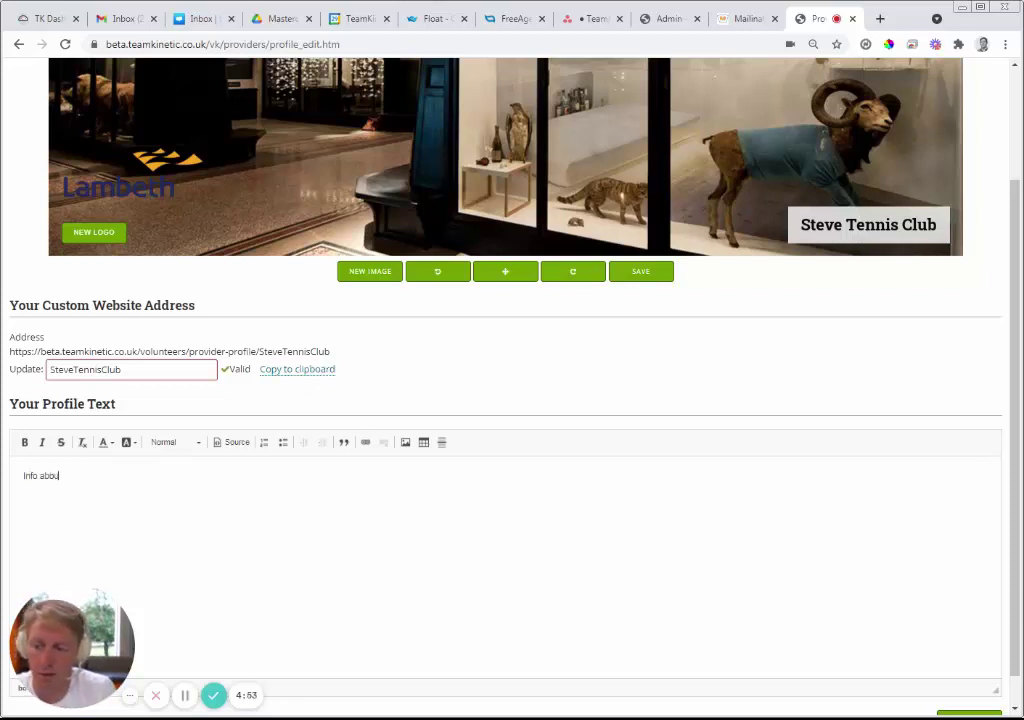
{"action": "type", "text": "t my volunteering at the tennis club"}
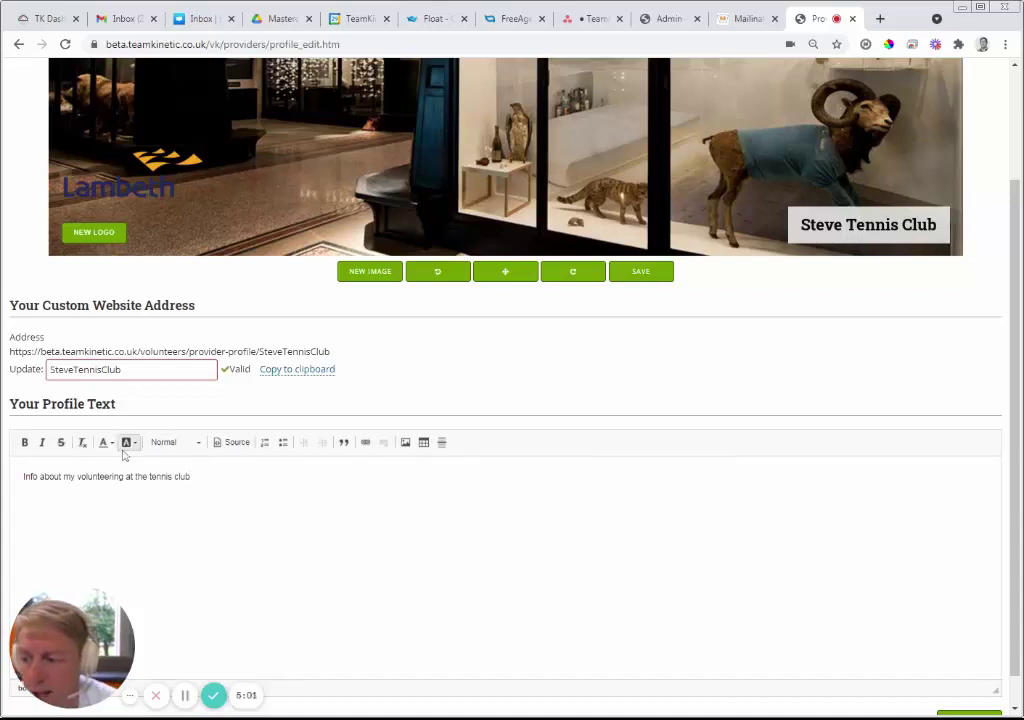
{"action": "key", "text": "ctrl+Left"}
{"action": "key", "text": "Left"}
{"action": "key", "text": "ctrl+shift+Left"}
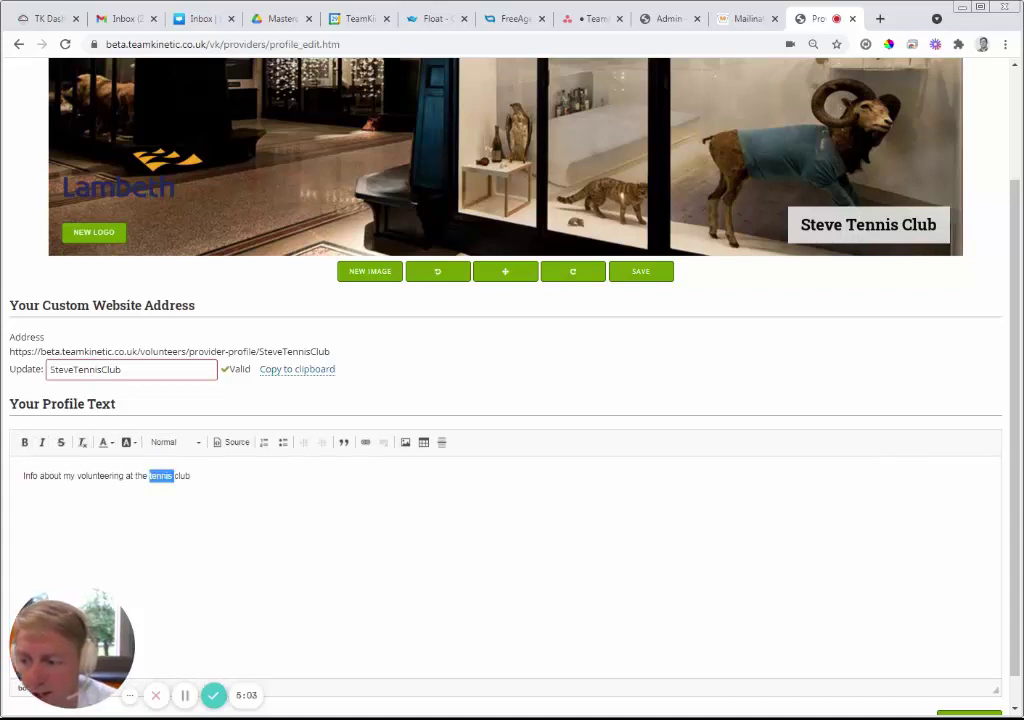
{"action": "left_click", "coordinate": [24, 443]}
{"action": "key", "text": "Right"}
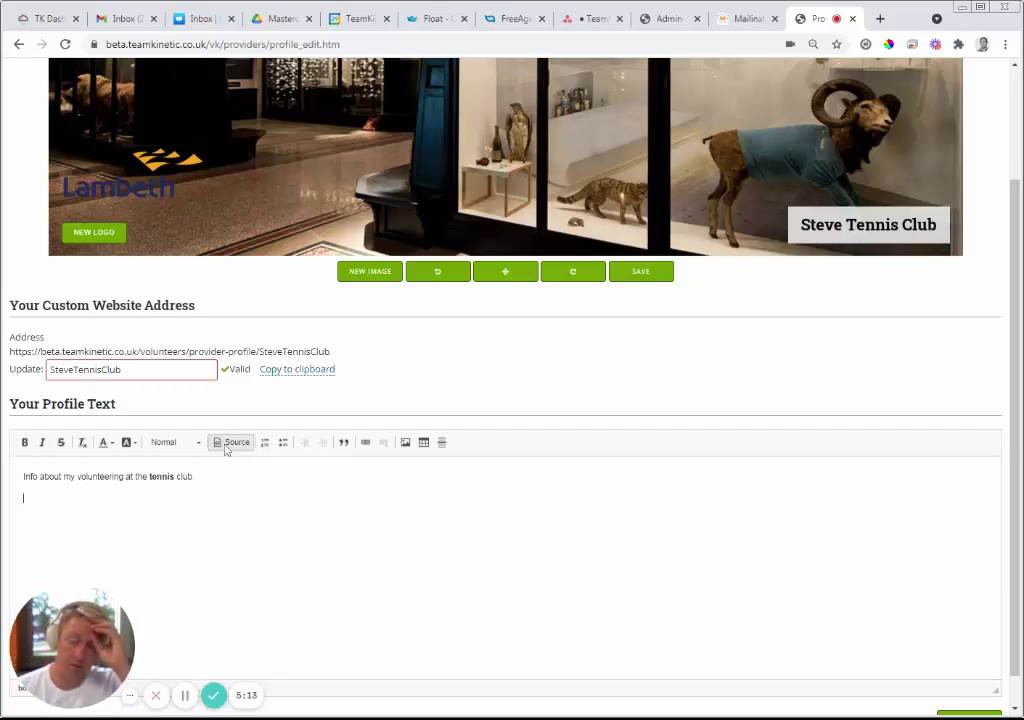
{"action": "left_click", "coordinate": [229, 442]}
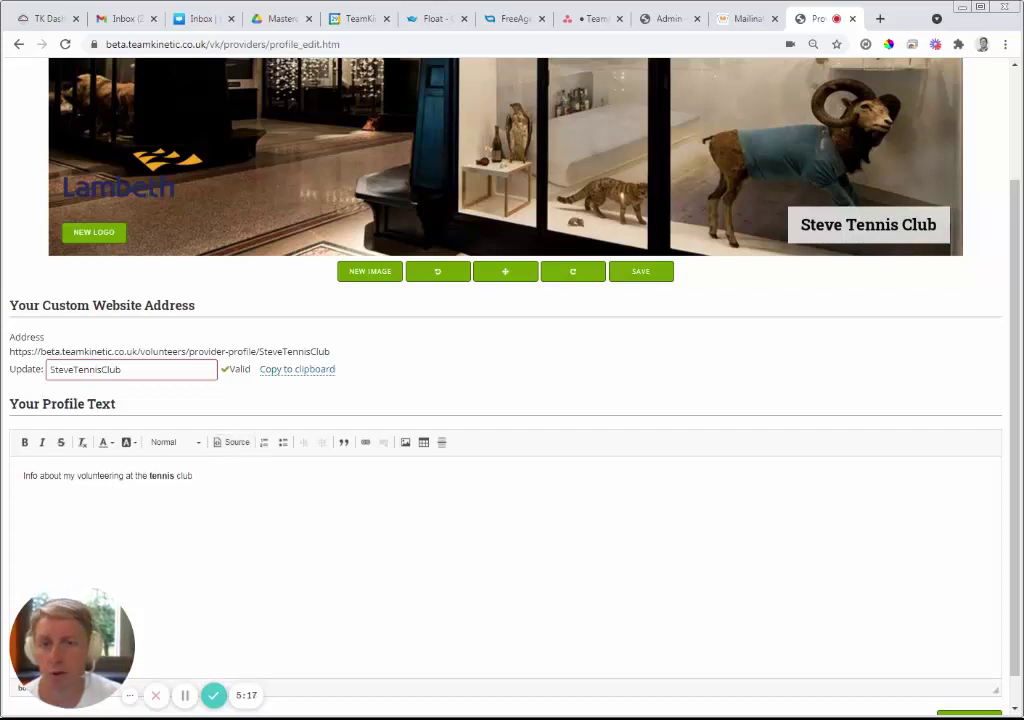
{"action": "scroll", "coordinate": [500, 400], "scroll_direction": "down", "scroll_amount": 1}
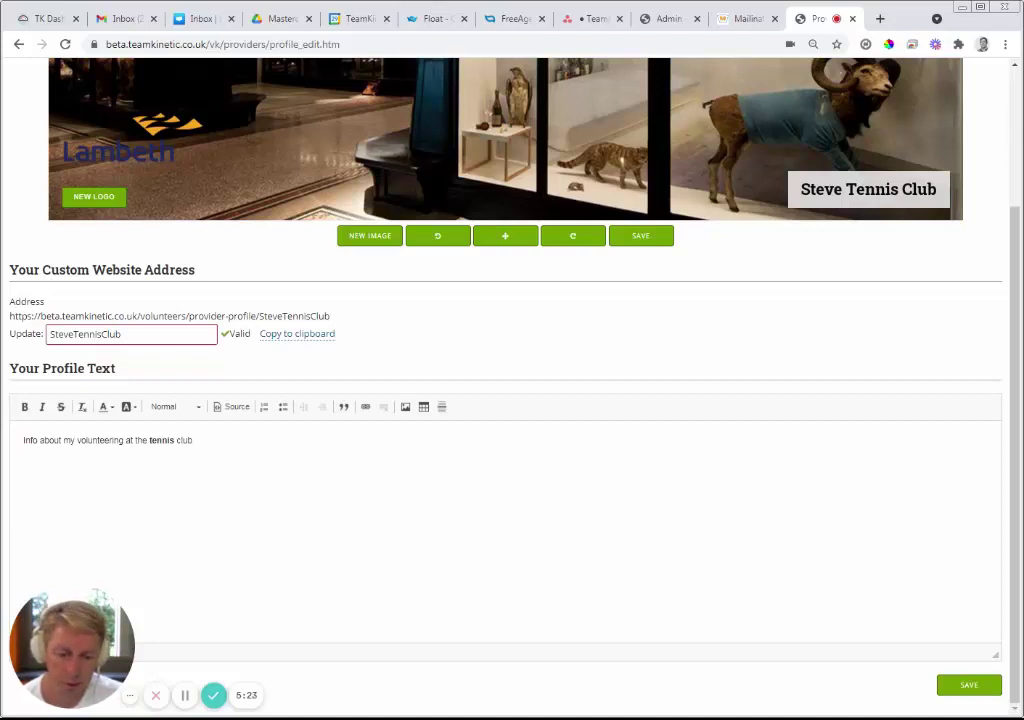
{"action": "left_click", "coordinate": [955, 689]}
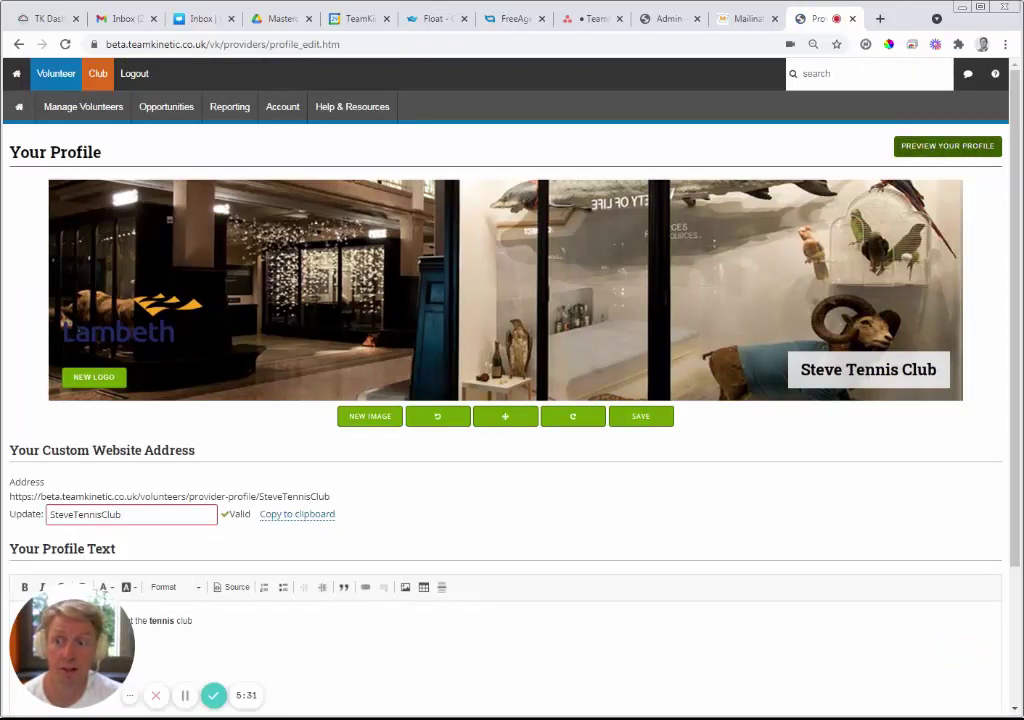
- Preview the club's public profile, then go to Opportunities > Create New Opportunity
{"action": "left_click", "coordinate": [933, 152]}
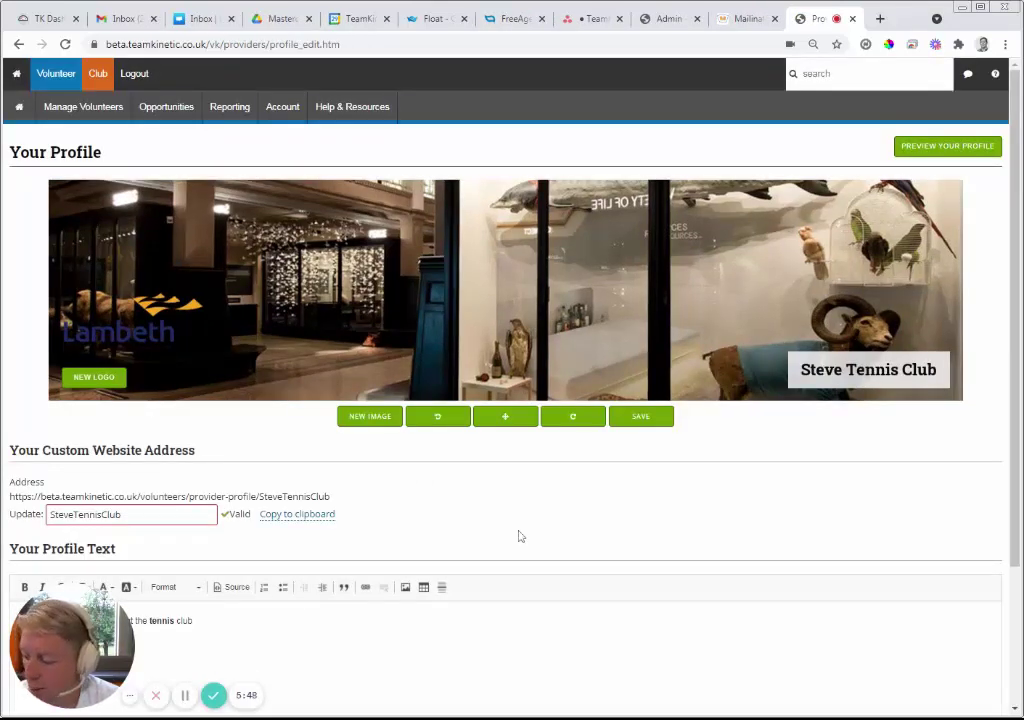
{"action": "mouse_move", "coordinate": [160, 104]}
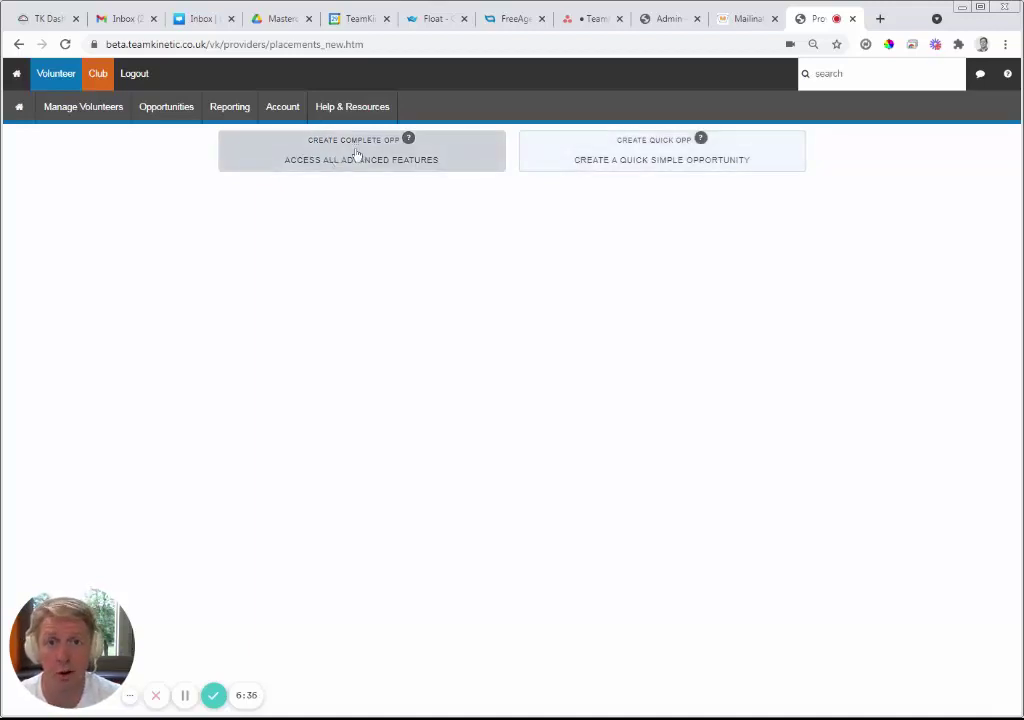
- Look over the quick opportunity form, then switch to the complete Create Opportunity form
{"action": "left_click", "coordinate": [617, 155]}
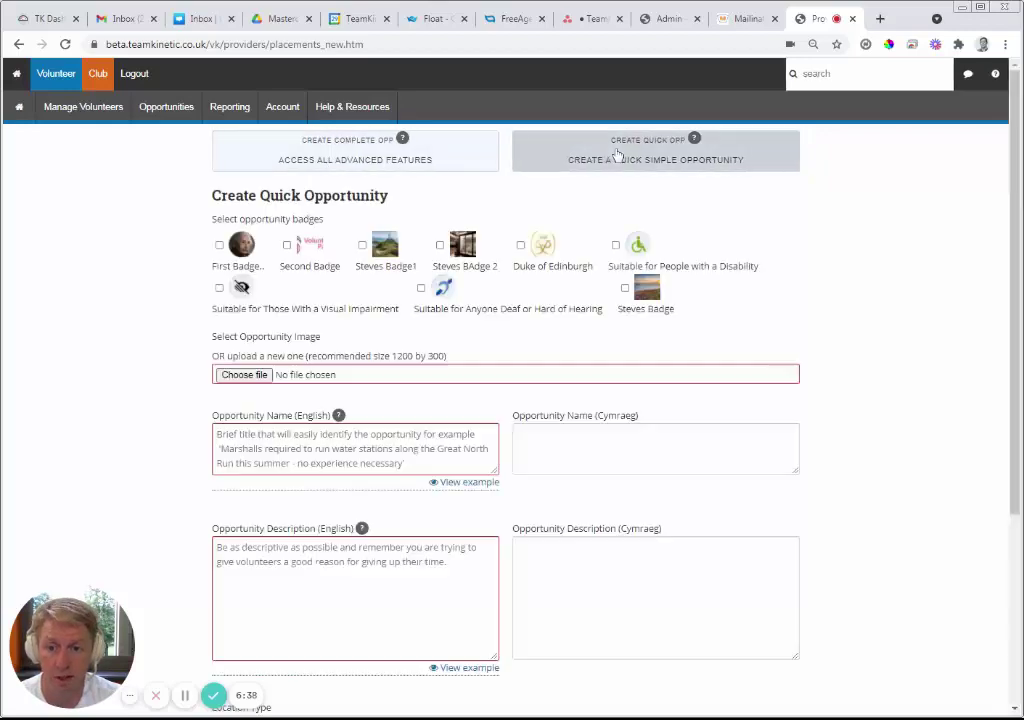
{"action": "scroll", "coordinate": [284, 327], "scroll_direction": "down", "scroll_amount": 3}
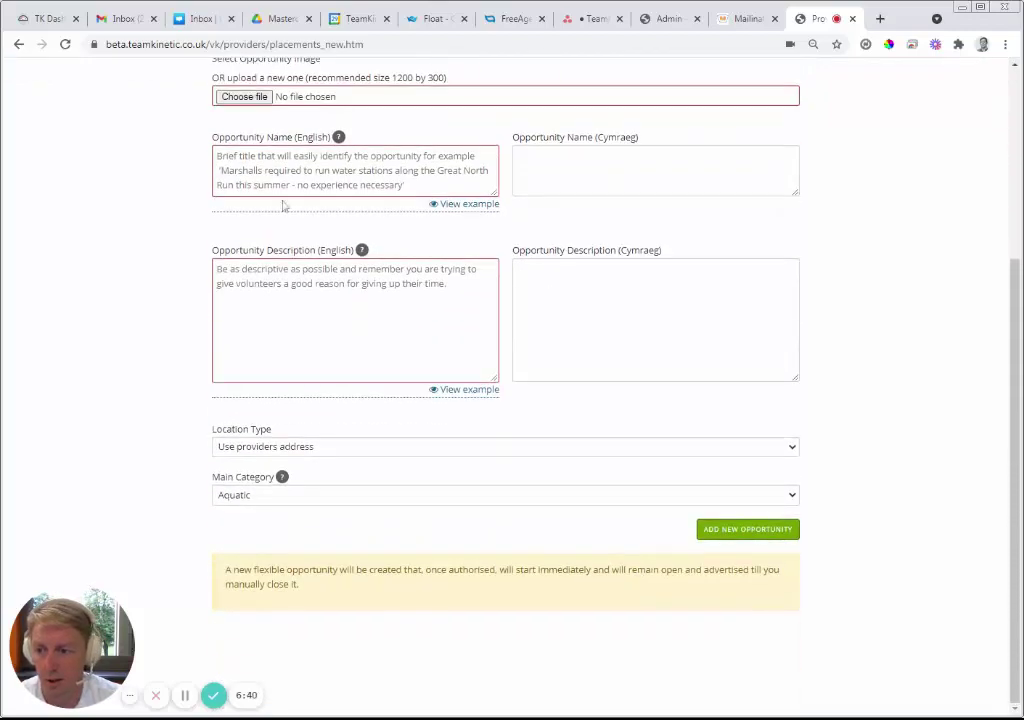
{"action": "scroll", "coordinate": [286, 393], "scroll_direction": "up", "scroll_amount": 3}
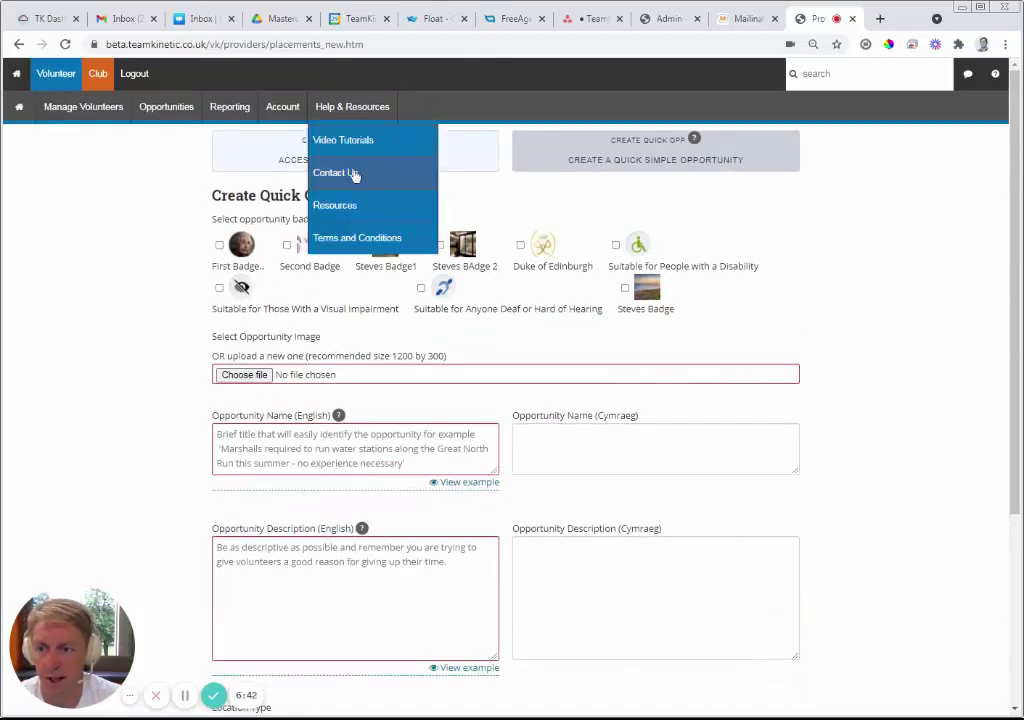
{"action": "left_click", "coordinate": [286, 157]}
{"action": "scroll", "coordinate": [395, 304], "scroll_direction": "down", "scroll_amount": 10}
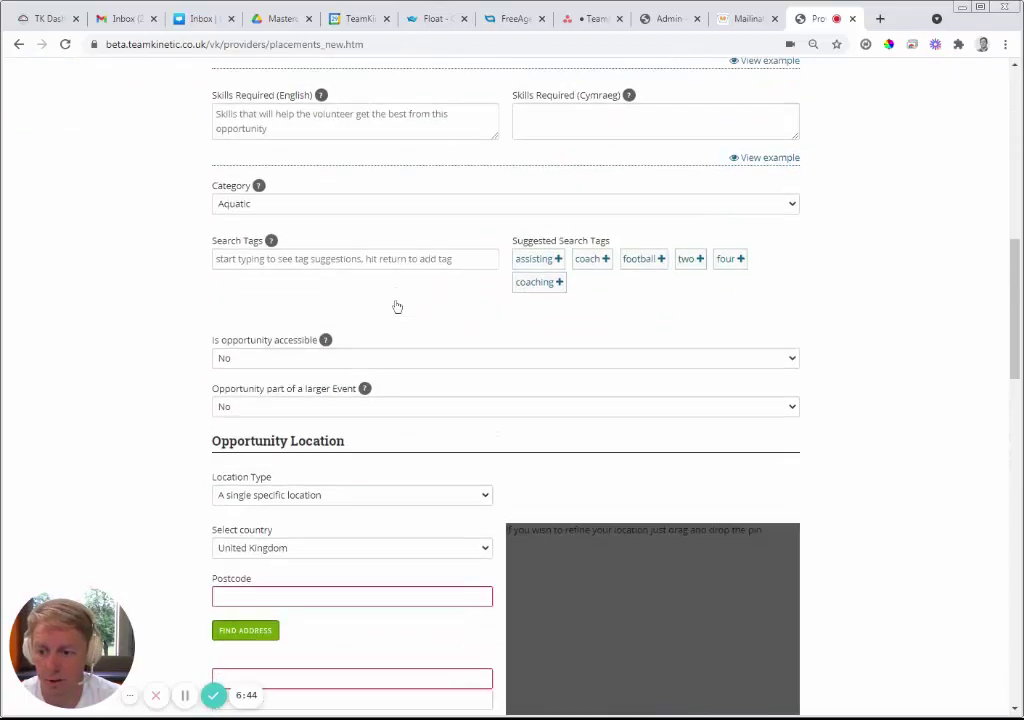
{"action": "scroll", "coordinate": [397, 300], "scroll_direction": "up", "scroll_amount": 5}
{"action": "scroll", "coordinate": [397, 300], "scroll_direction": "up", "scroll_amount": 5}
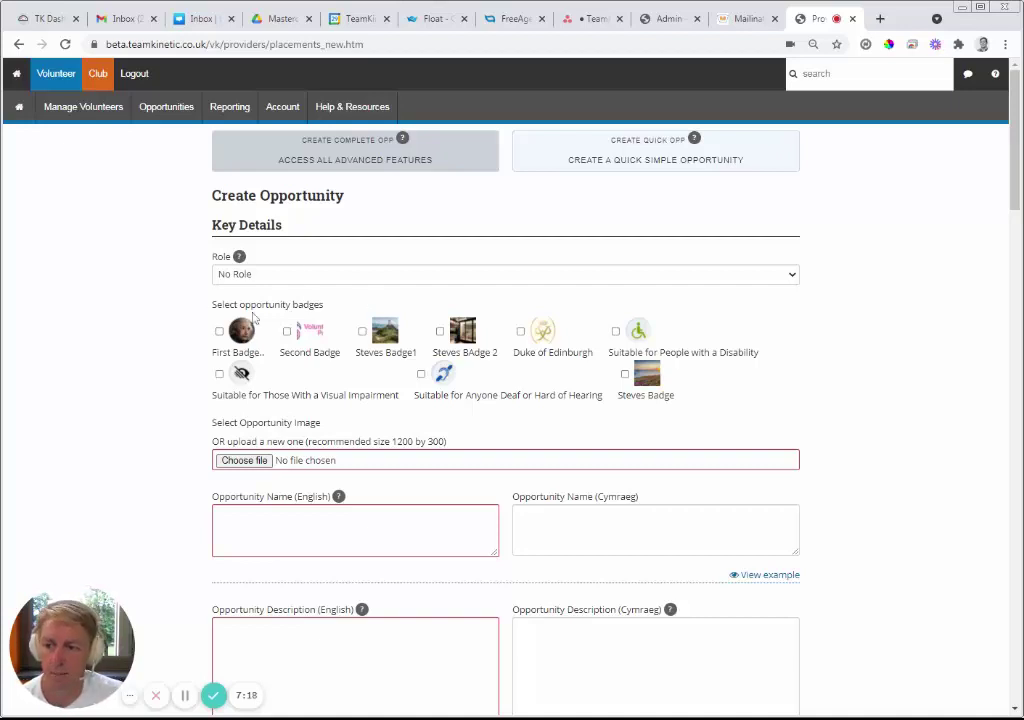
{"action": "left_click_drag", "start_coordinate": [256, 304], "coordinate": [320, 304]}
{"action": "left_click", "coordinate": [310, 361]}
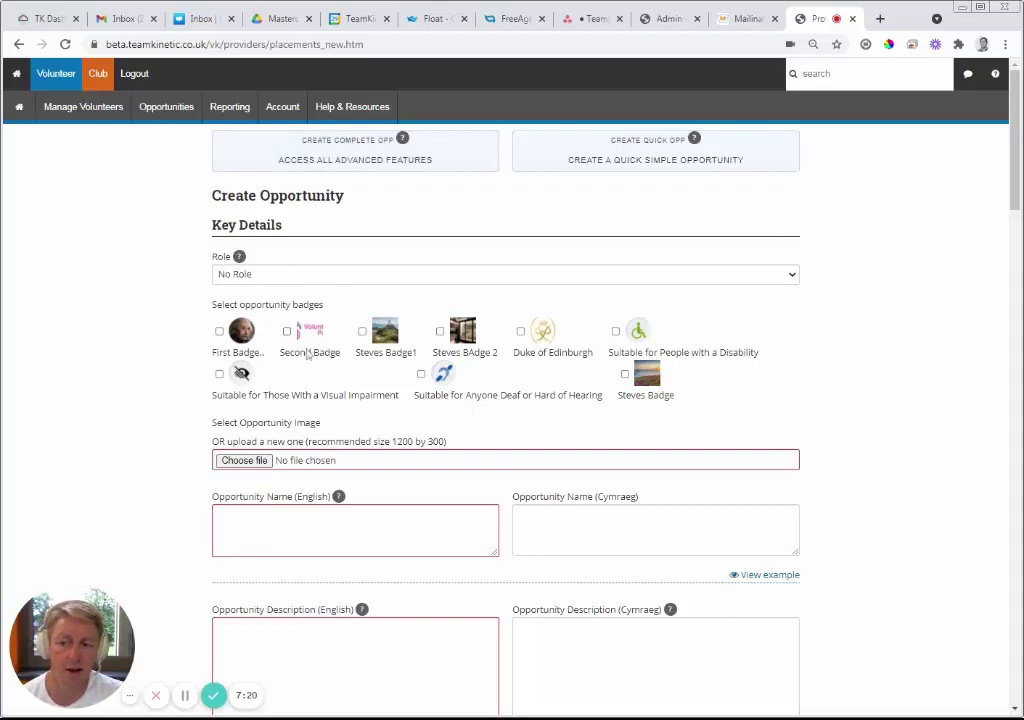
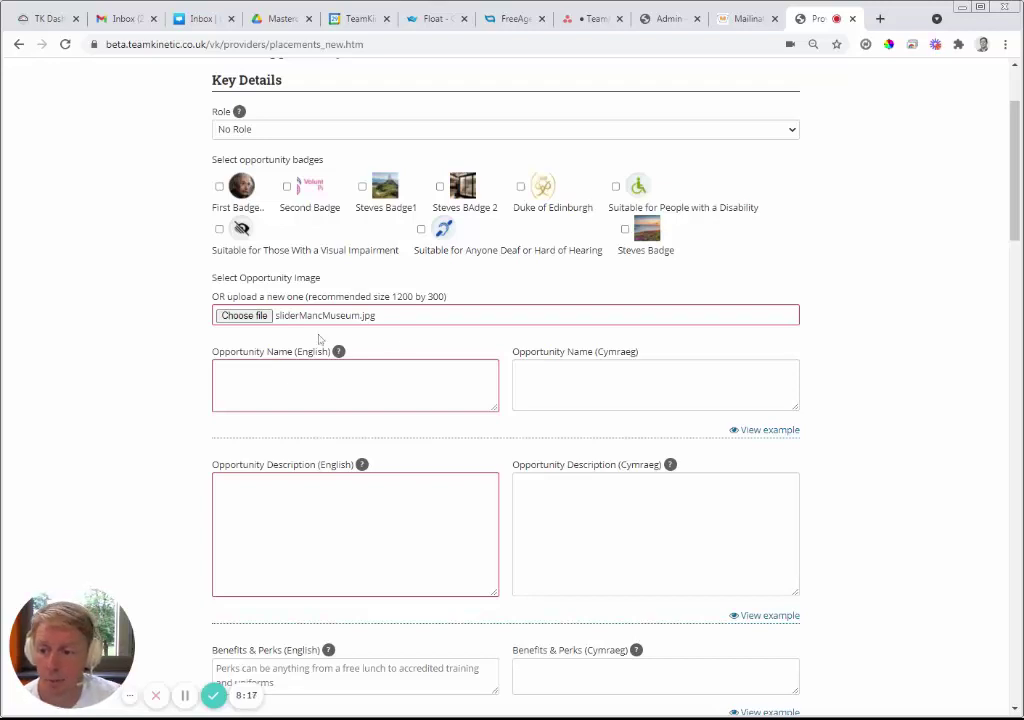
- Name the opportunity 'Tennis Coach' and enter 'desc' as its English description
{"action": "left_click", "coordinate": [355, 385]}
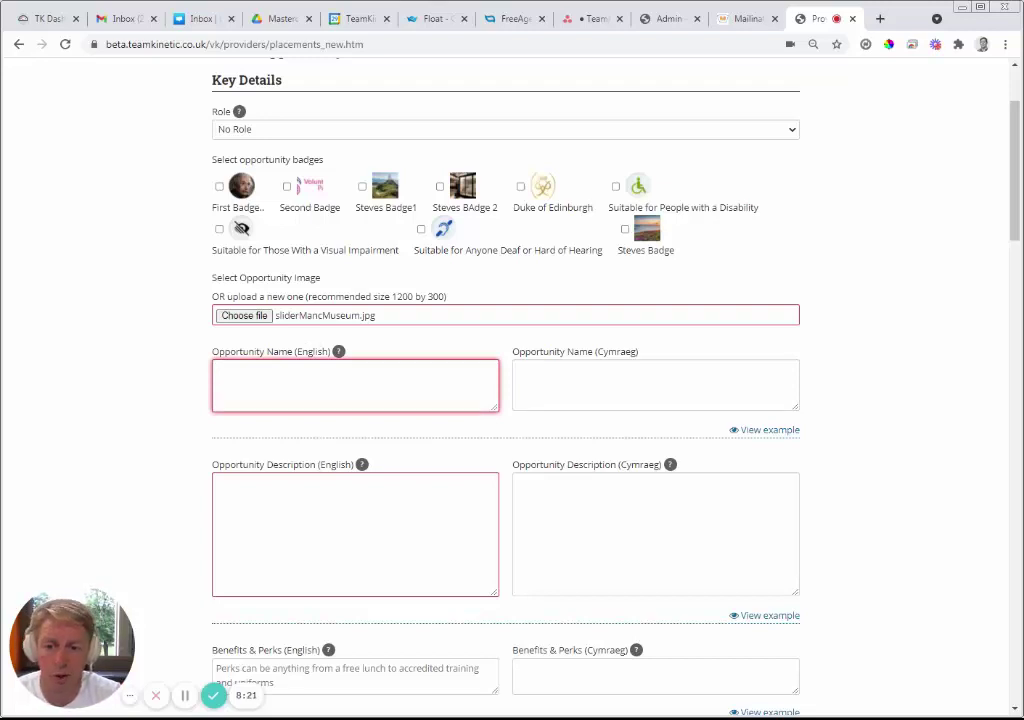
{"action": "left_click_drag", "start_coordinate": [637, 352], "coordinate": [576, 352]}
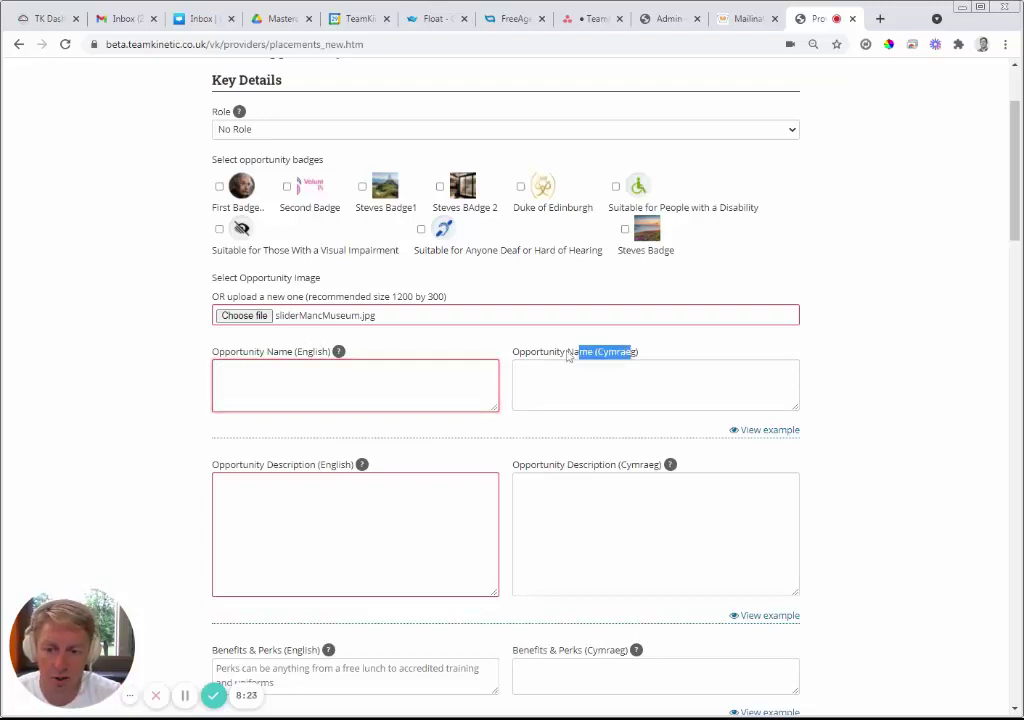
{"action": "left_click", "coordinate": [274, 362]}
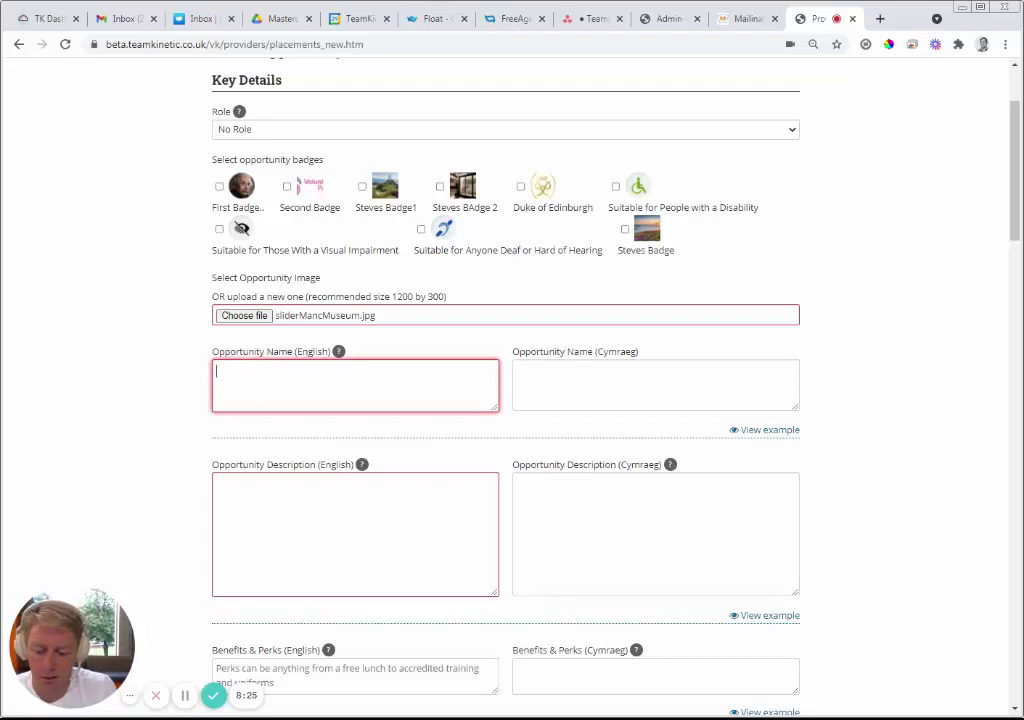
{"action": "type", "text": "Tennis"}
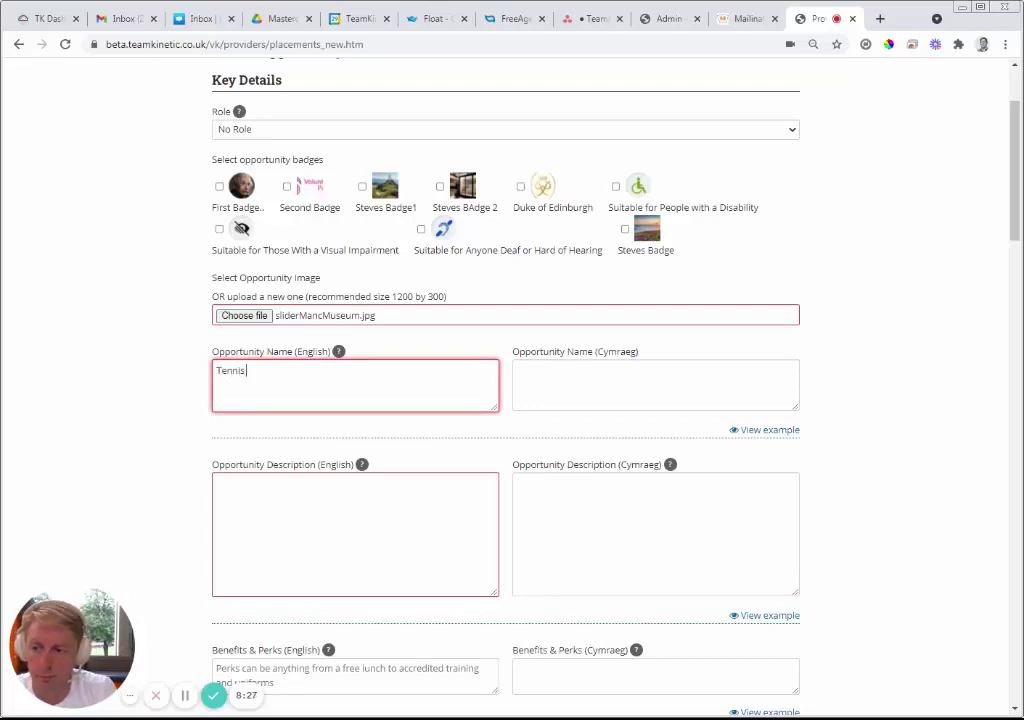
{"action": "type", "text": " Coach"}
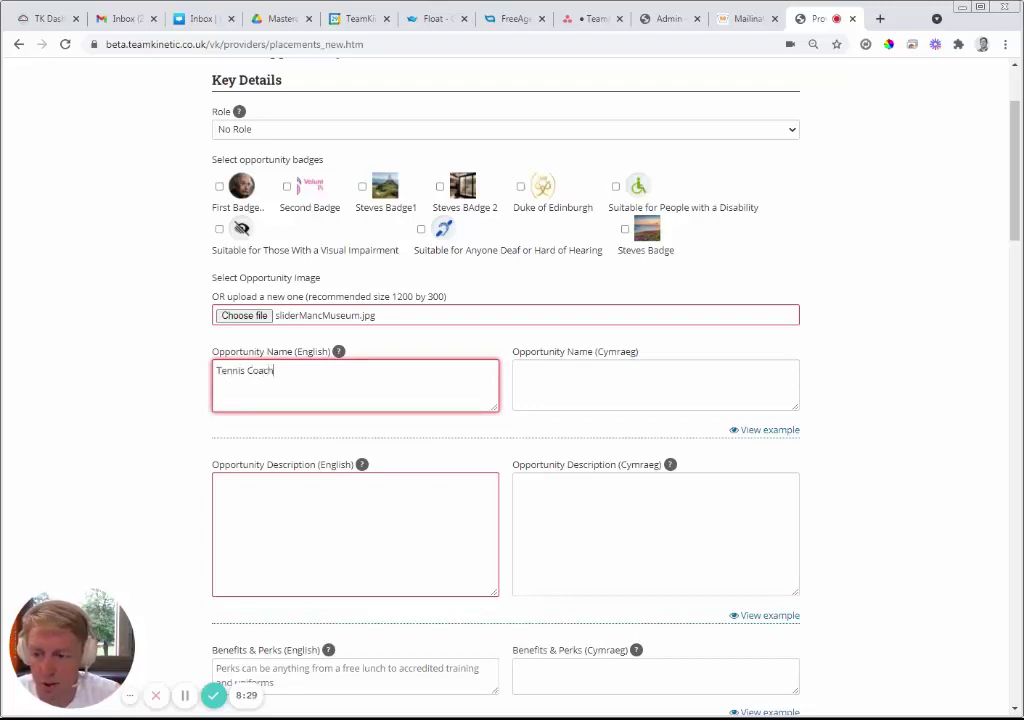
{"action": "left_click", "coordinate": [300, 500]}
{"action": "type", "text": "desc"}
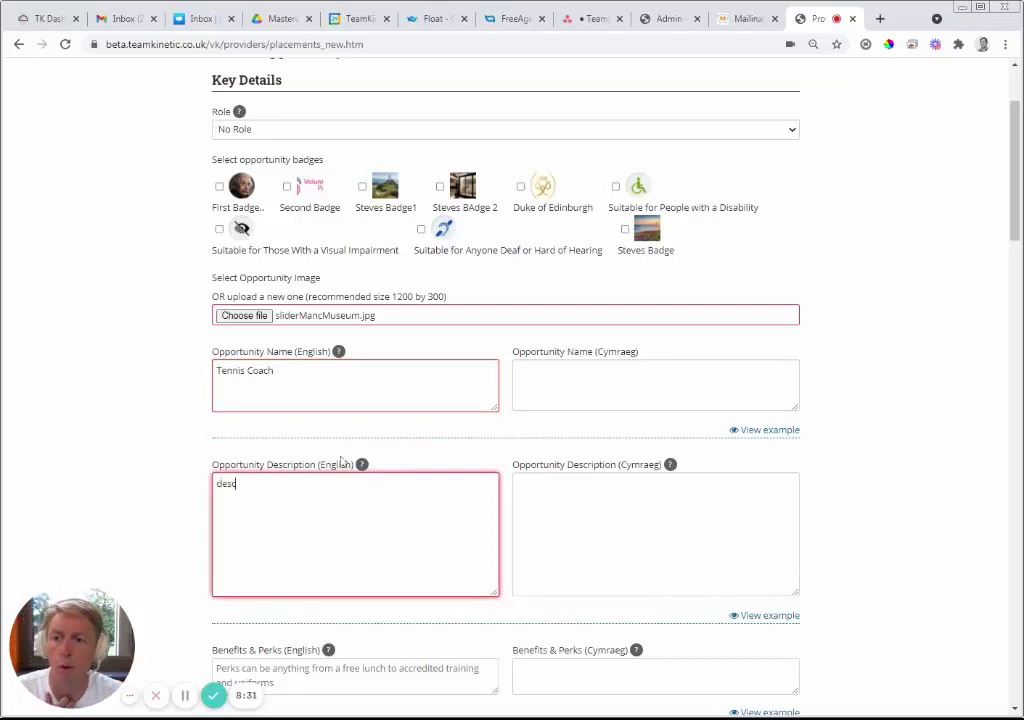
{"action": "scroll", "coordinate": [505, 400], "scroll_direction": "down", "scroll_amount": 3}
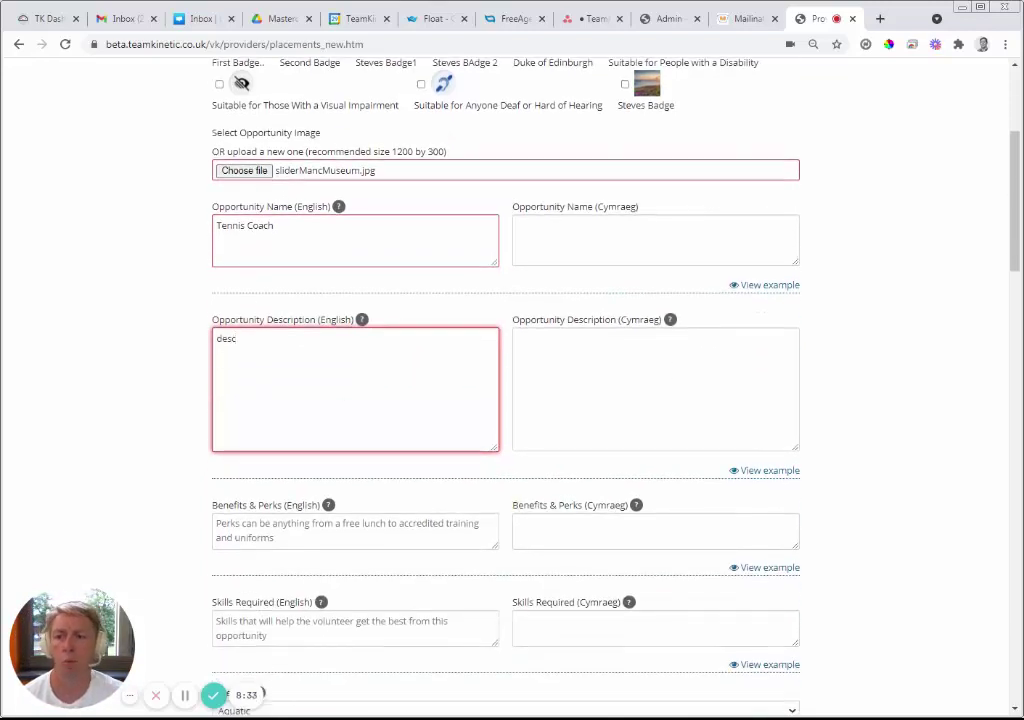
{"action": "scroll", "coordinate": [505, 400], "scroll_direction": "down", "scroll_amount": 3}
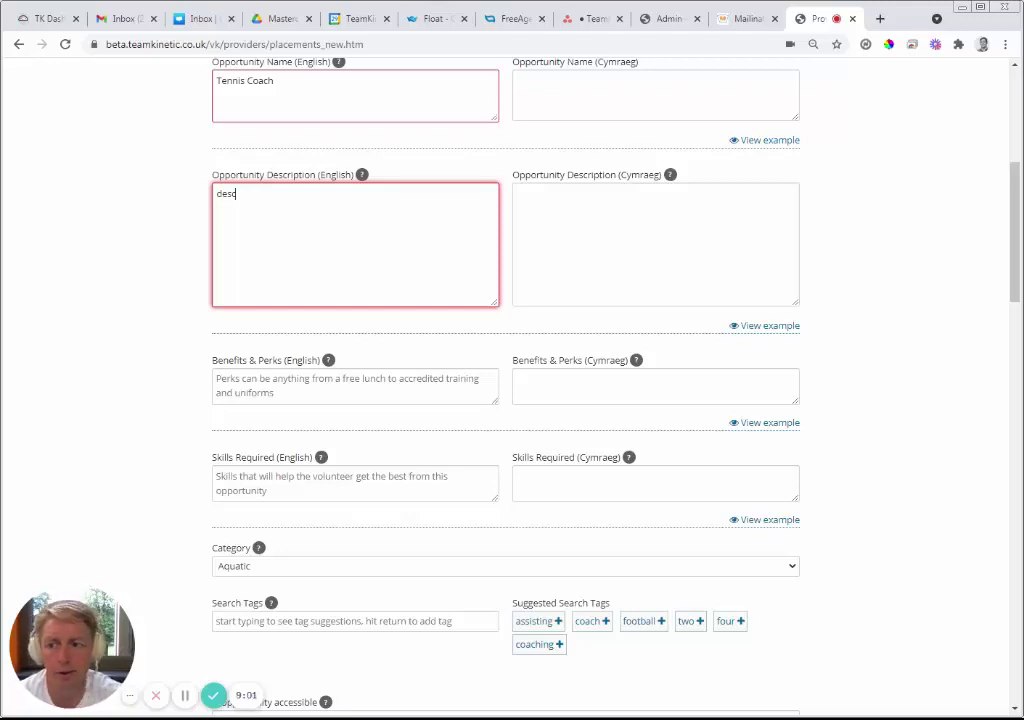
- Enter 'no skills required' as skills and 'as much tea as you can consume in a day' as benefits
{"action": "left_click", "coordinate": [288, 470]}
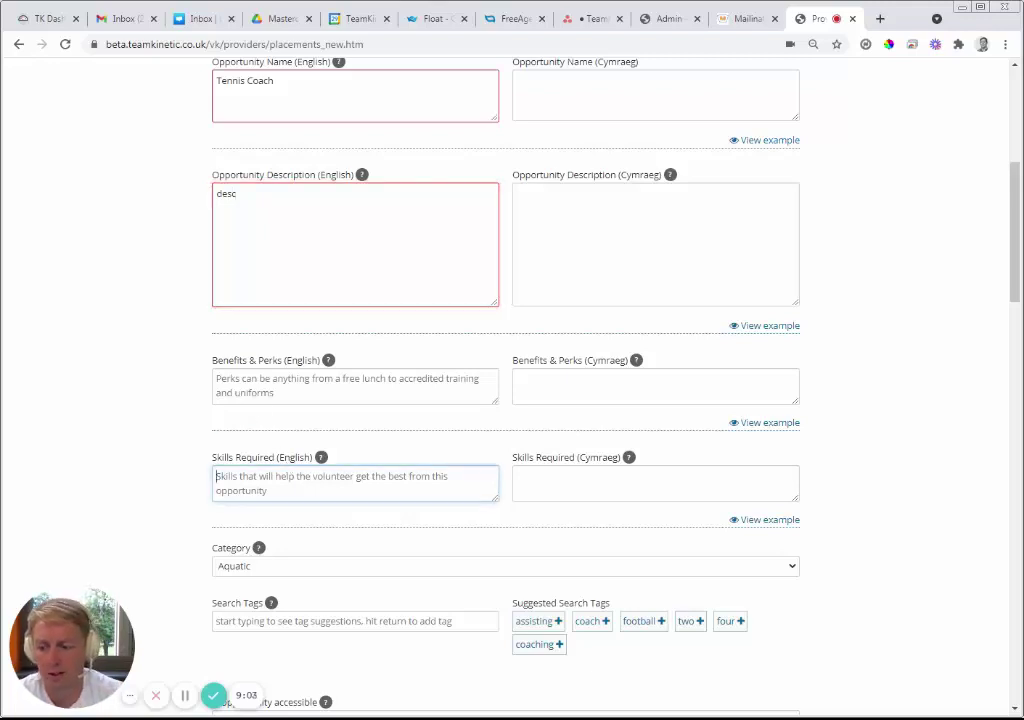
{"action": "type", "text": "no s"}
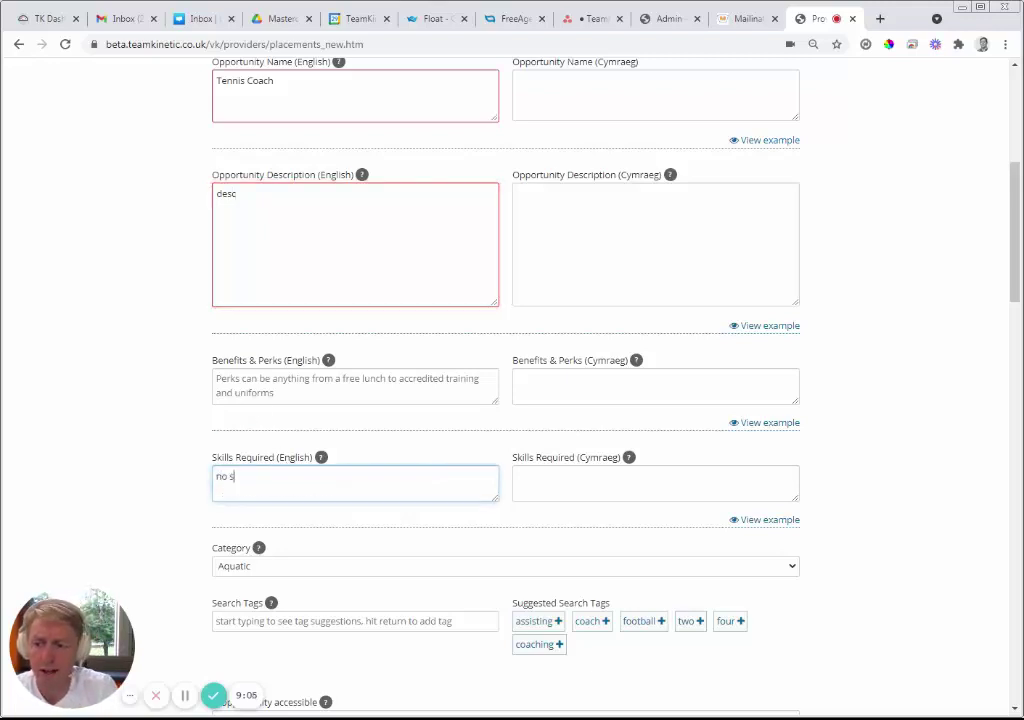
{"action": "type", "text": "kills required"}
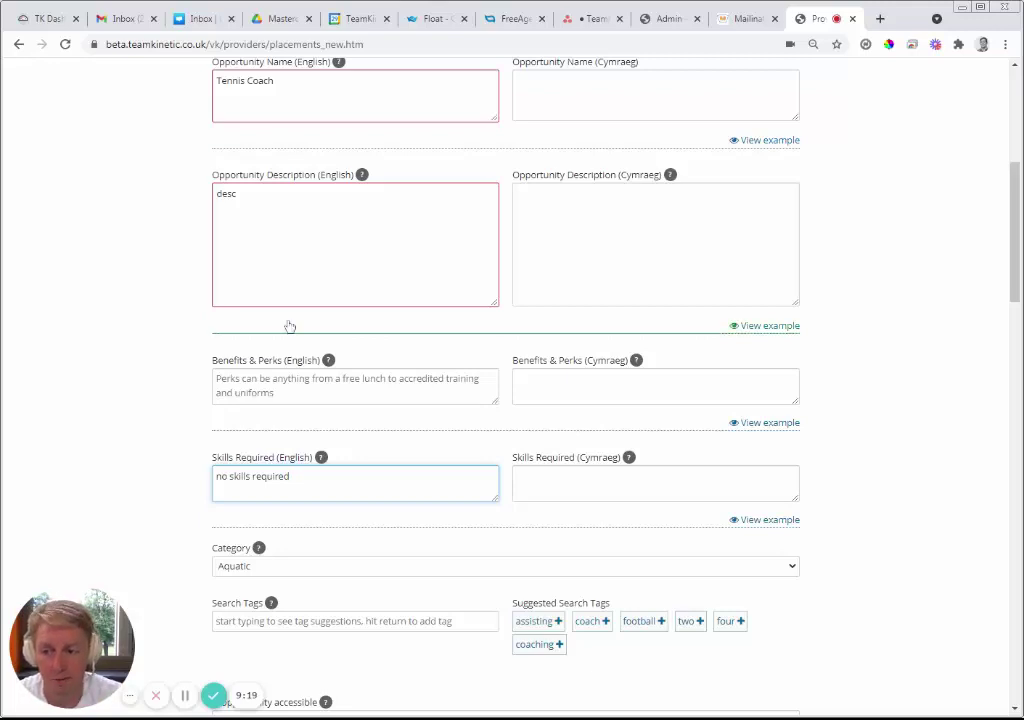
{"action": "left_click", "coordinate": [287, 358]}
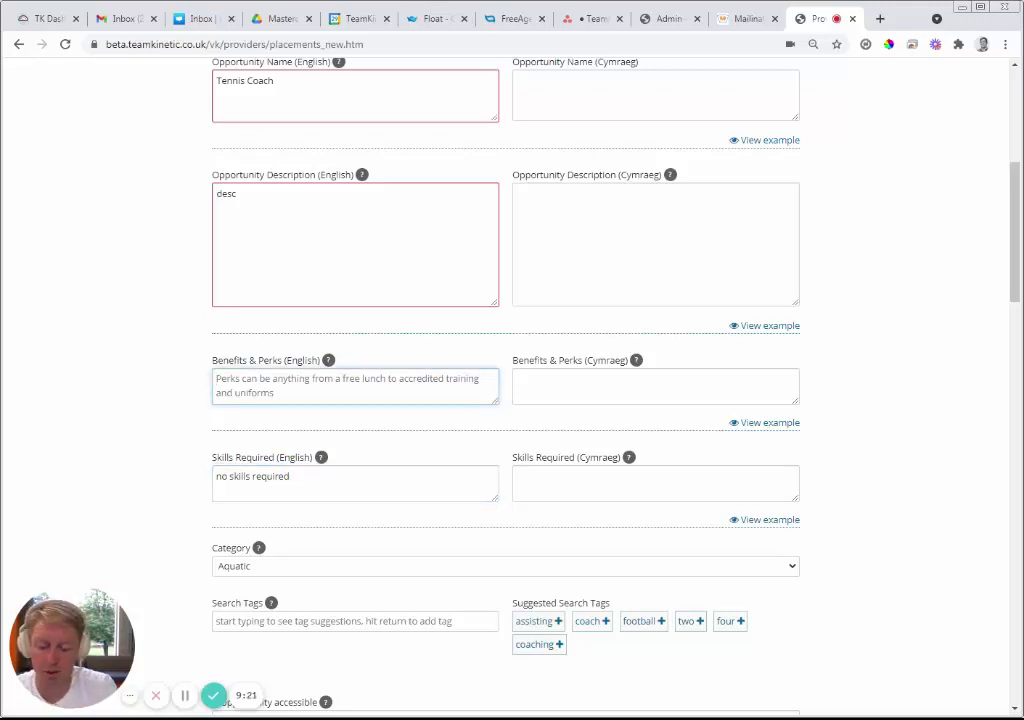
{"action": "type", "text": "as "}
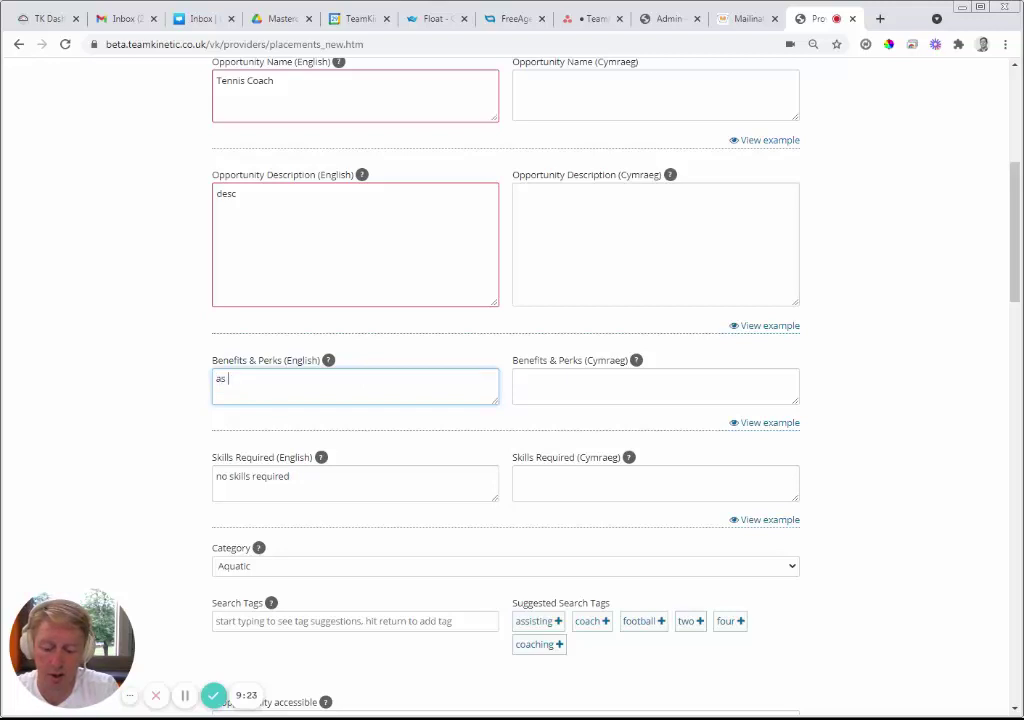
{"action": "type", "text": "much tea as "}
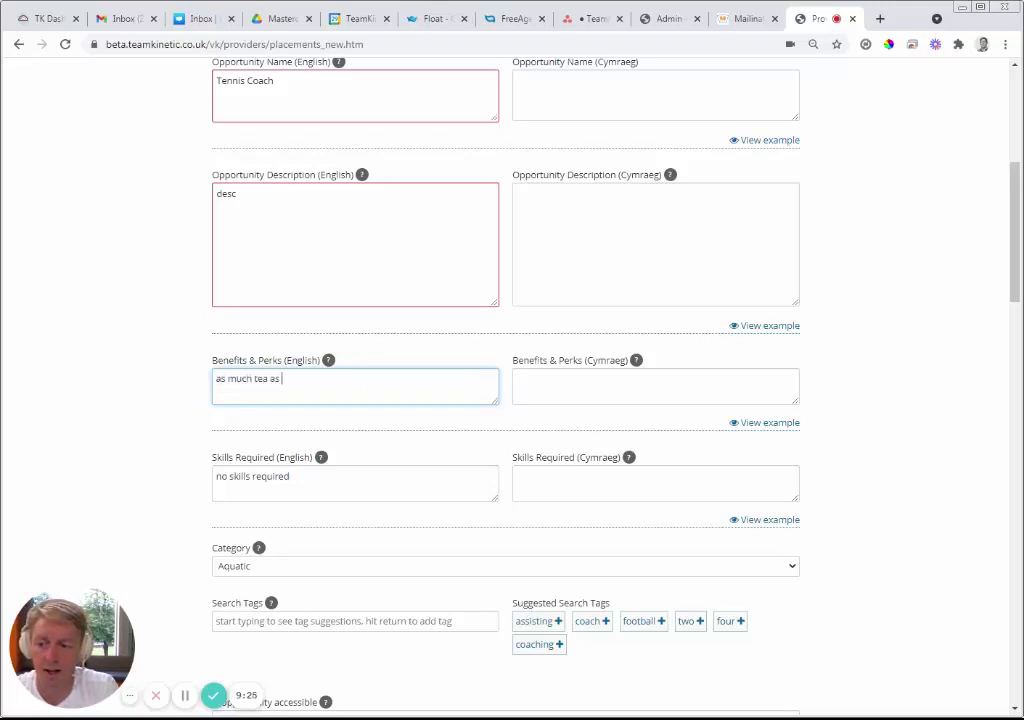
{"action": "type", "text": "you can consume in a day"}
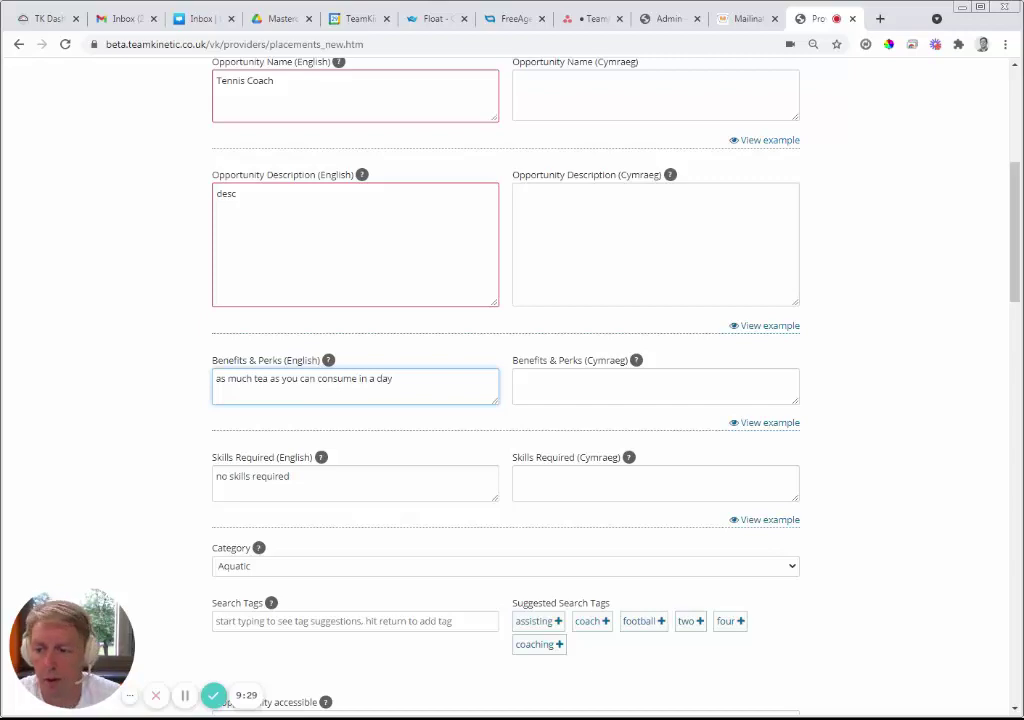
{"action": "scroll", "coordinate": [265, 289], "scroll_direction": "down", "scroll_amount": 3}
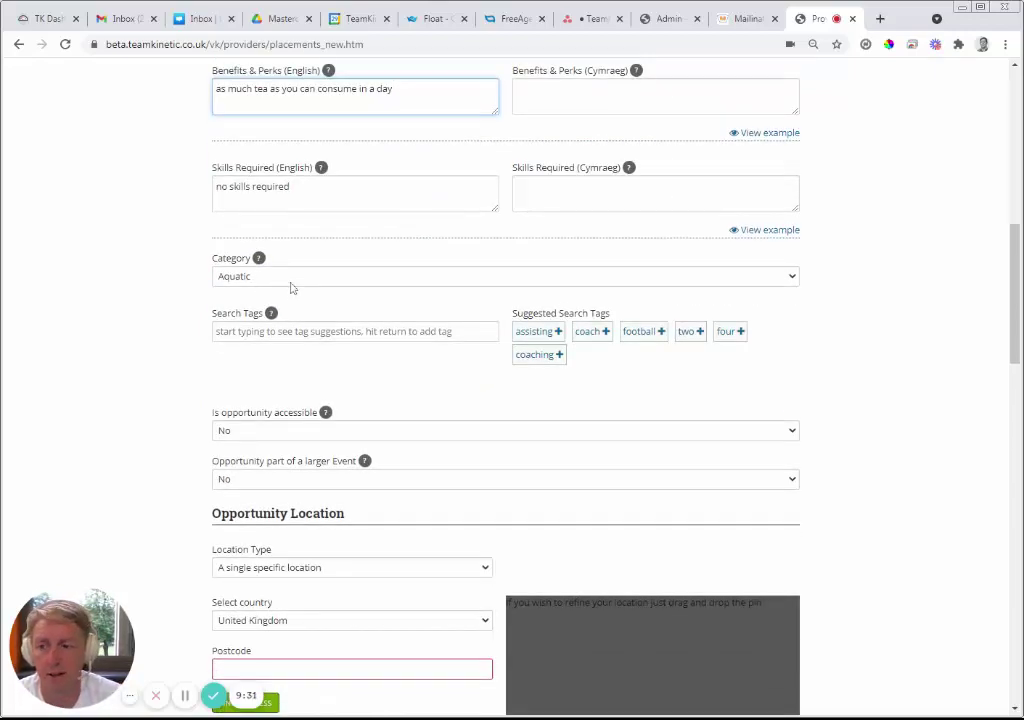
- Change the opportunity category from Aquatic to Ball Sports
{"action": "left_click", "coordinate": [291, 285]}
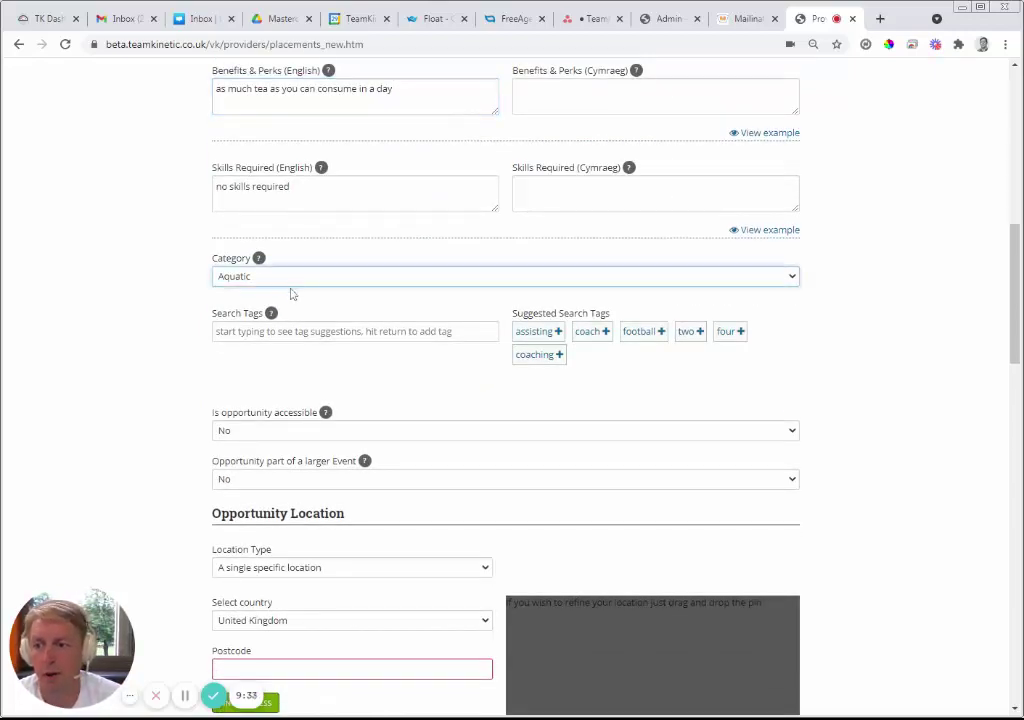
{"action": "left_click", "coordinate": [290, 304]}
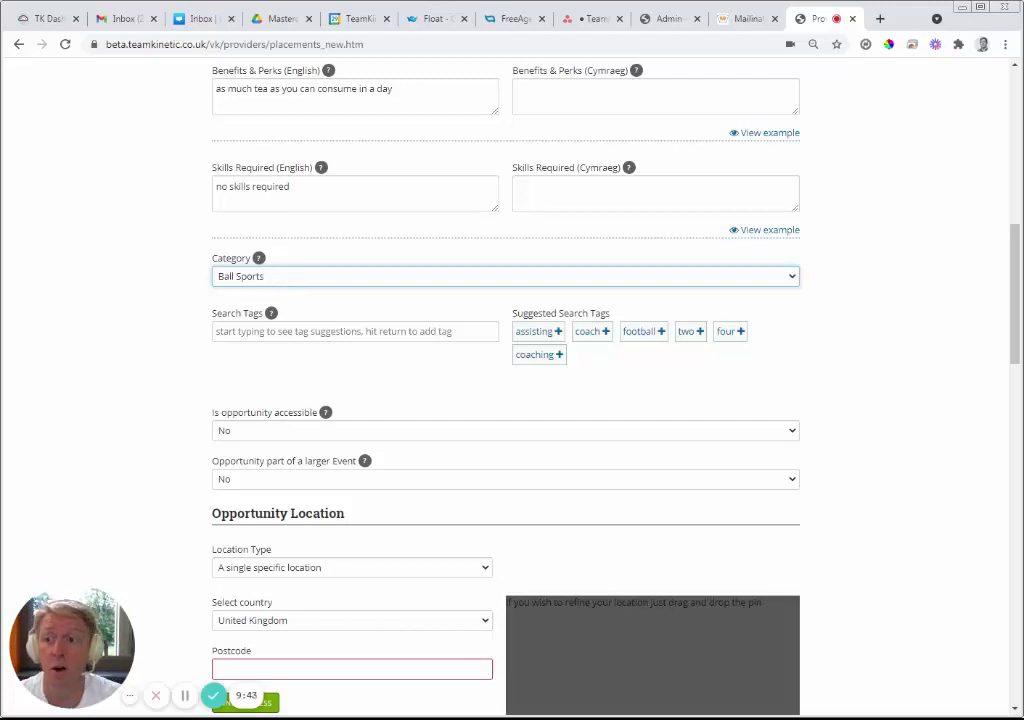
{"action": "scroll", "coordinate": [286, 286], "scroll_direction": "up", "scroll_amount": 4}
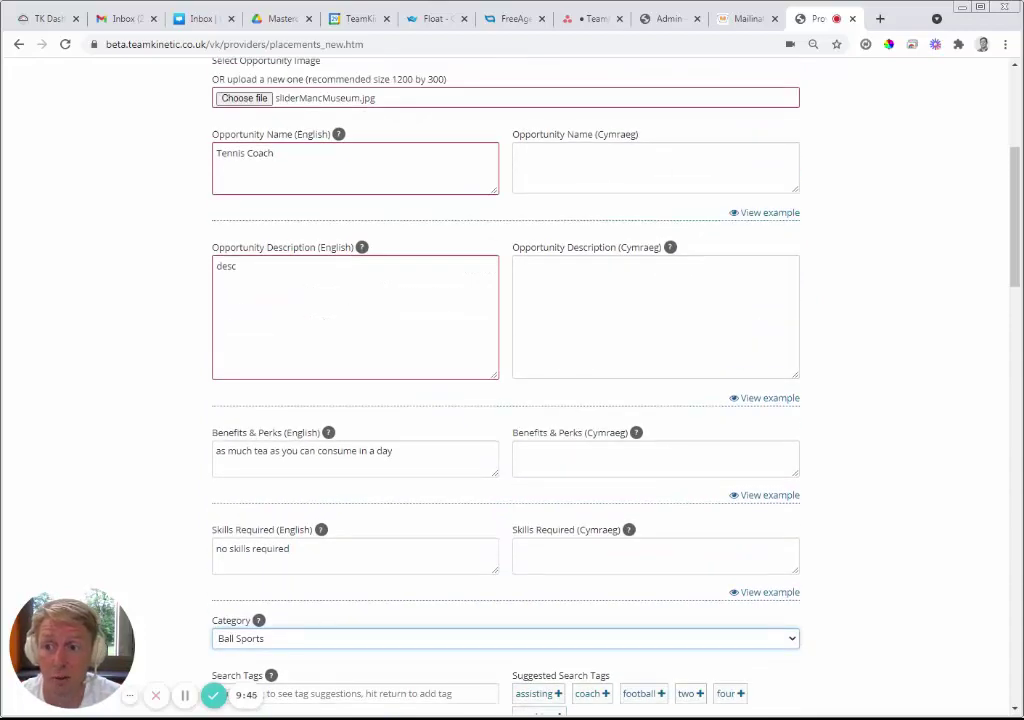
{"action": "scroll", "coordinate": [256, 306], "scroll_direction": "down", "scroll_amount": 3}
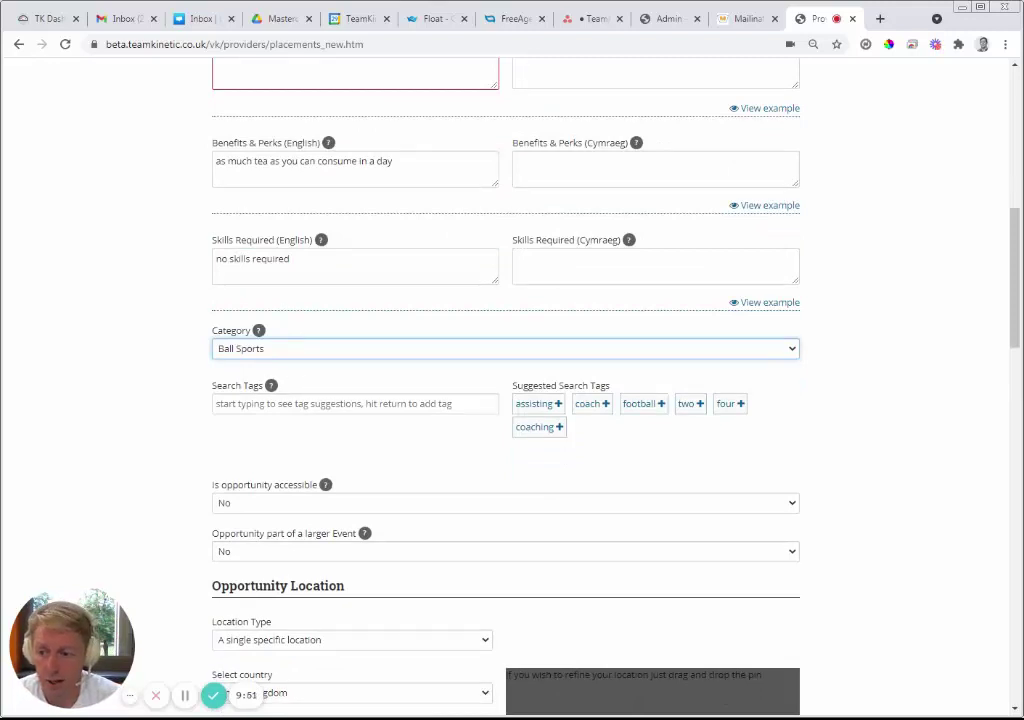
{"action": "left_click", "coordinate": [355, 403]}
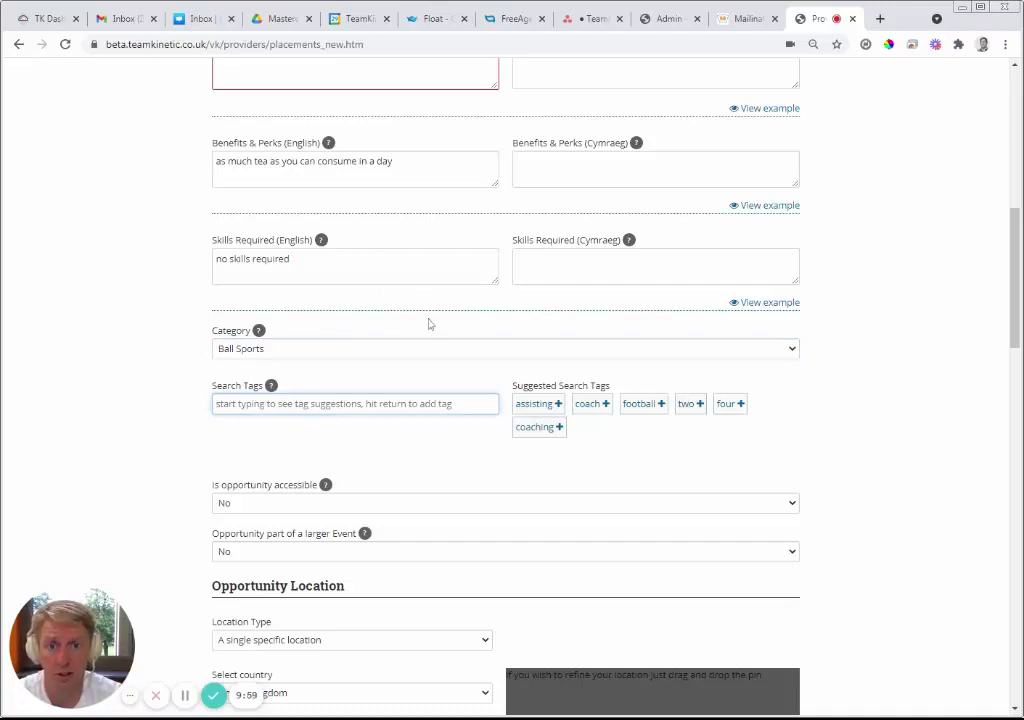
- Add the search tags racket, ball and umpire
{"action": "scroll", "coordinate": [380, 376], "scroll_direction": "up", "scroll_amount": 1}
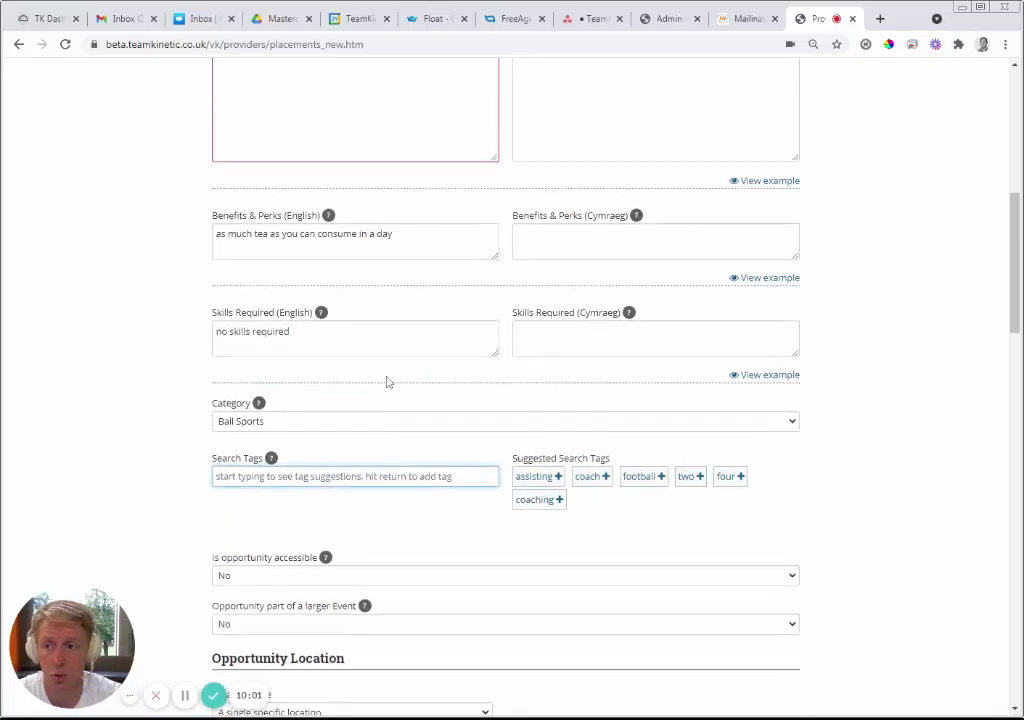
{"action": "scroll", "coordinate": [388, 382], "scroll_direction": "up", "scroll_amount": 3}
{"action": "scroll", "coordinate": [304, 446], "scroll_direction": "down", "scroll_amount": 1}
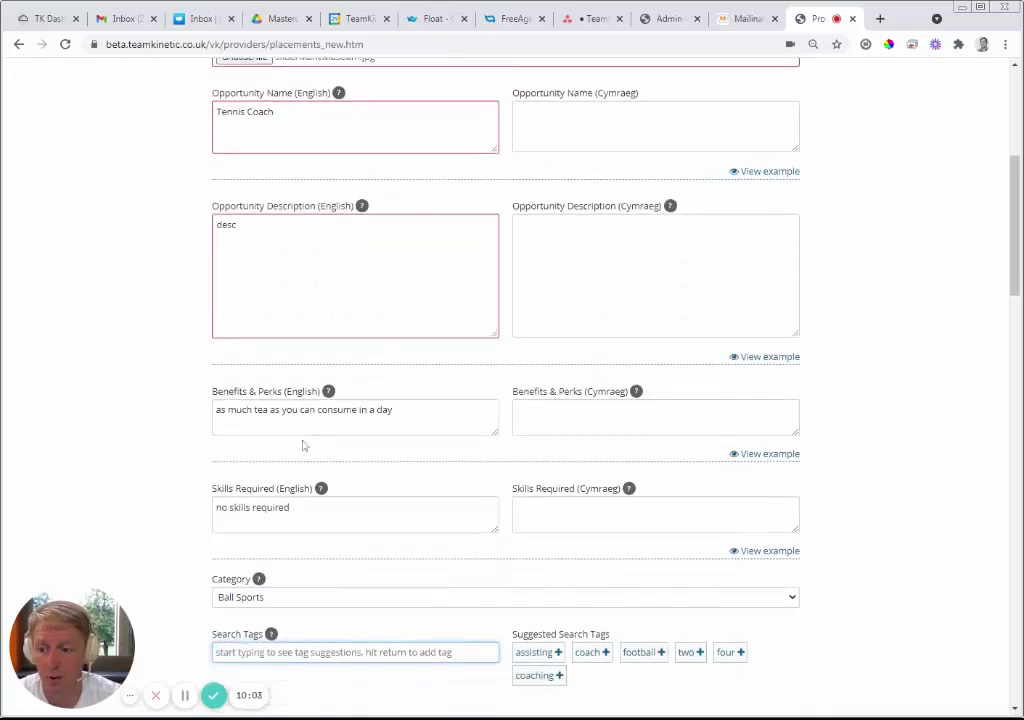
{"action": "scroll", "coordinate": [304, 446], "scroll_direction": "down", "scroll_amount": 1}
{"action": "type", "text": "racket"}
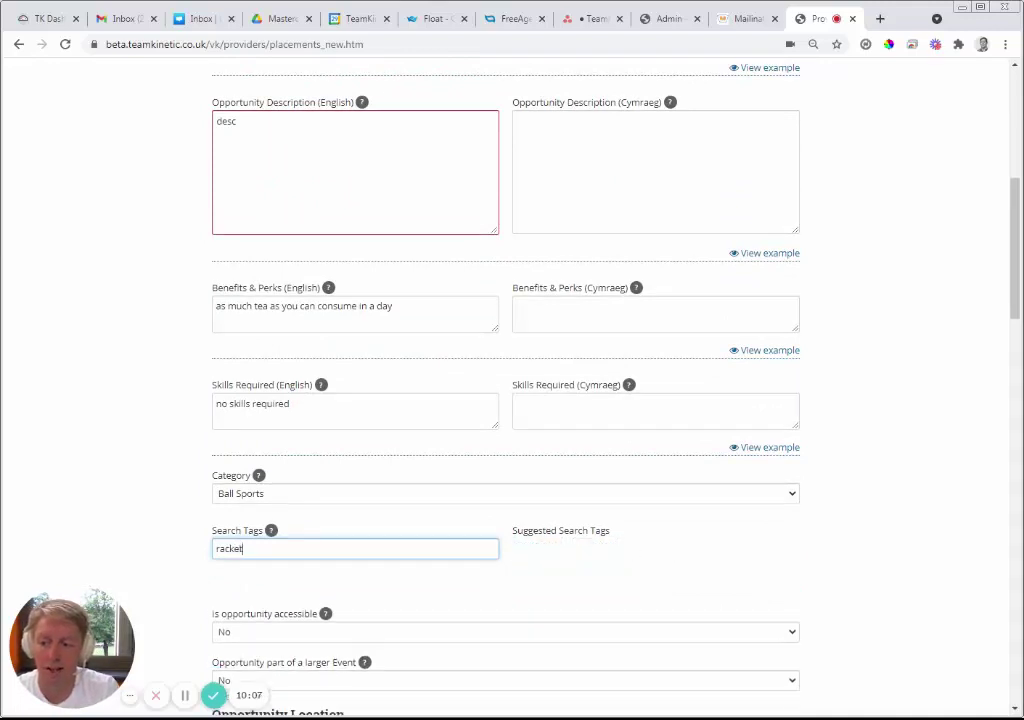
{"action": "key", "text": "Return"}
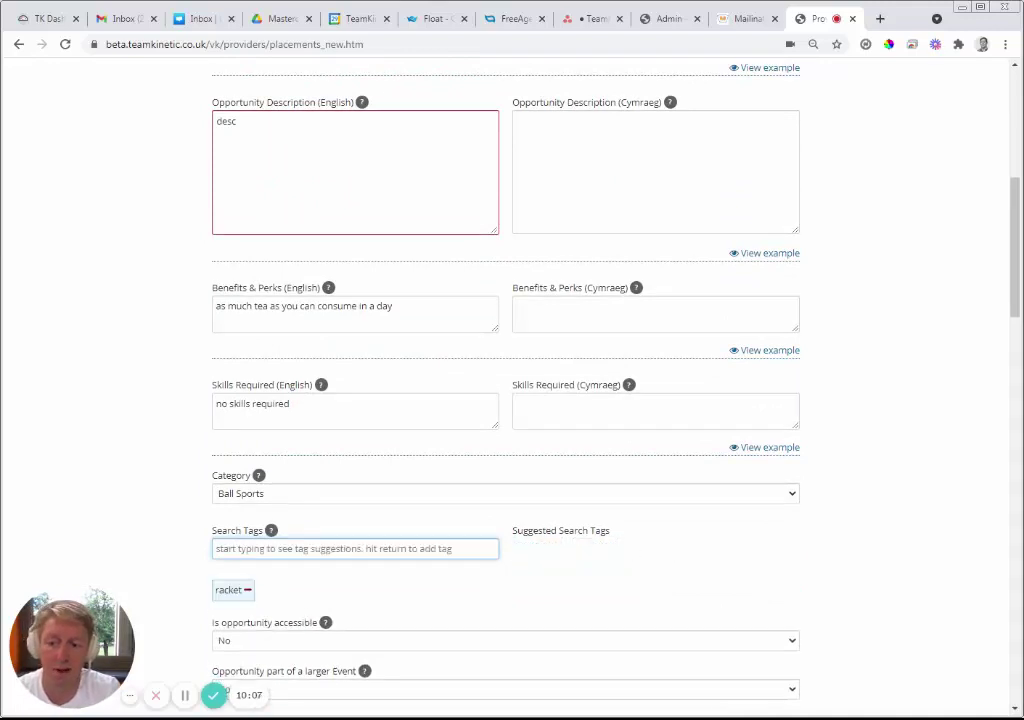
{"action": "type", "text": "ball"}
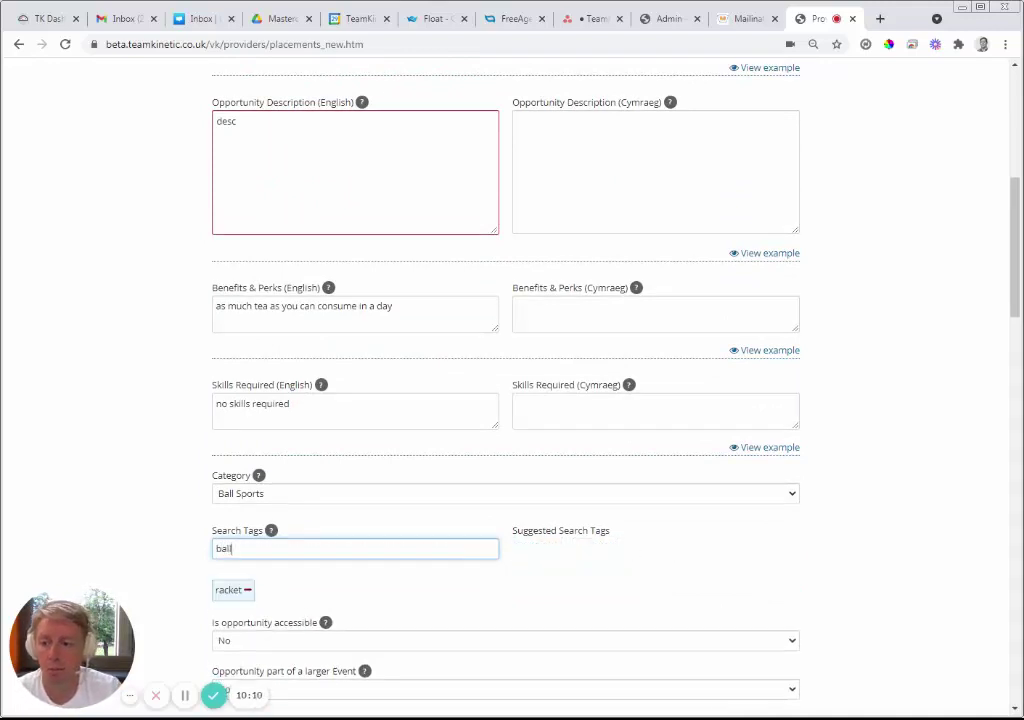
{"action": "key", "text": "Return"}
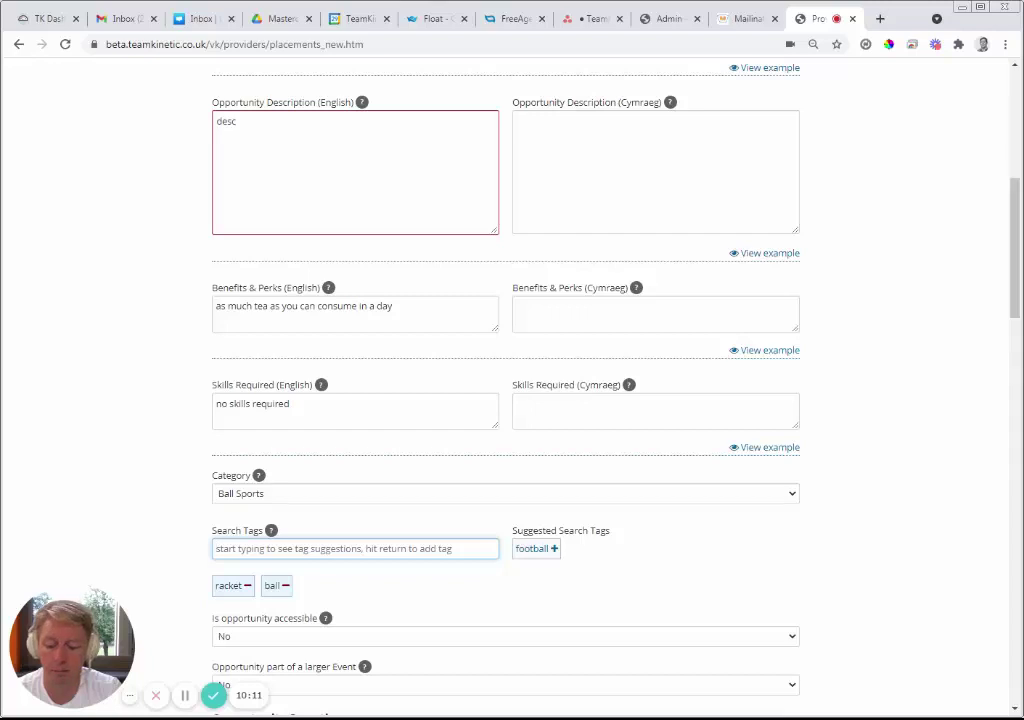
{"action": "type", "text": "umpire"}
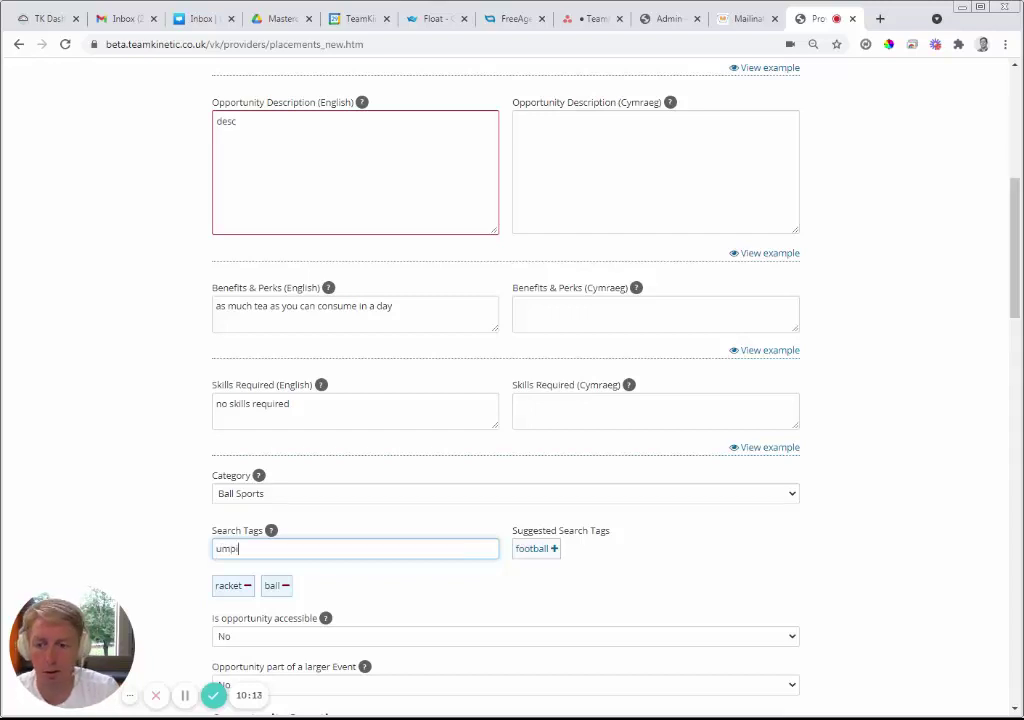
{"action": "key", "text": "Return"}
- Set 'Is opportunity accessible' to Yes
{"action": "scroll", "coordinate": [246, 350], "scroll_direction": "down", "scroll_amount": 3}
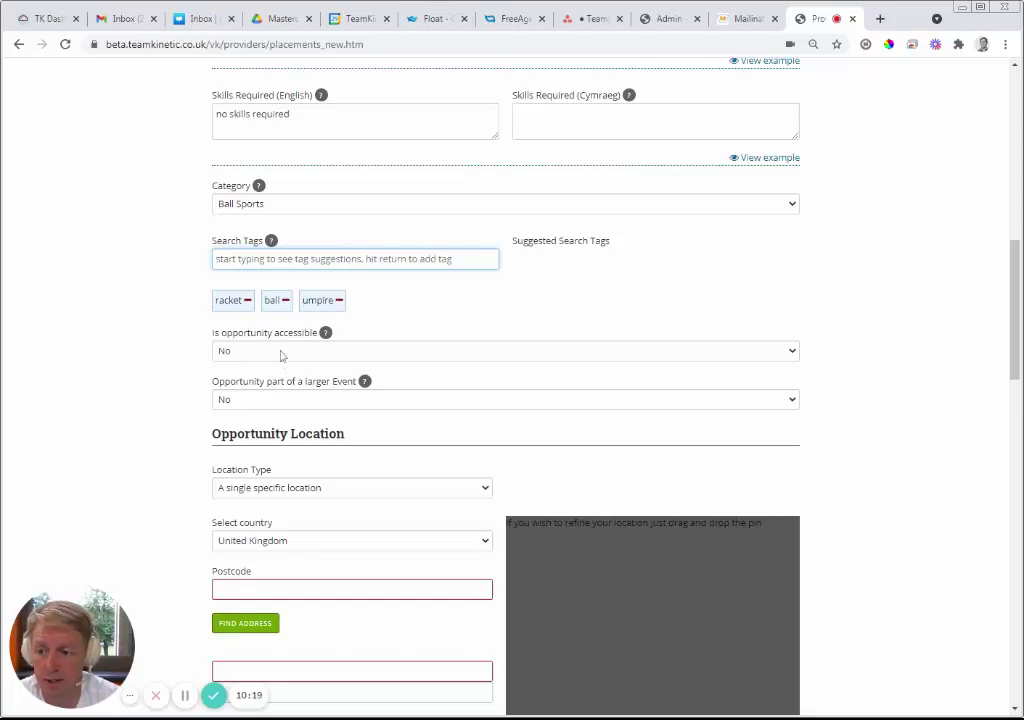
{"action": "left_click", "coordinate": [276, 358]}
{"action": "left_click", "coordinate": [267, 405]}
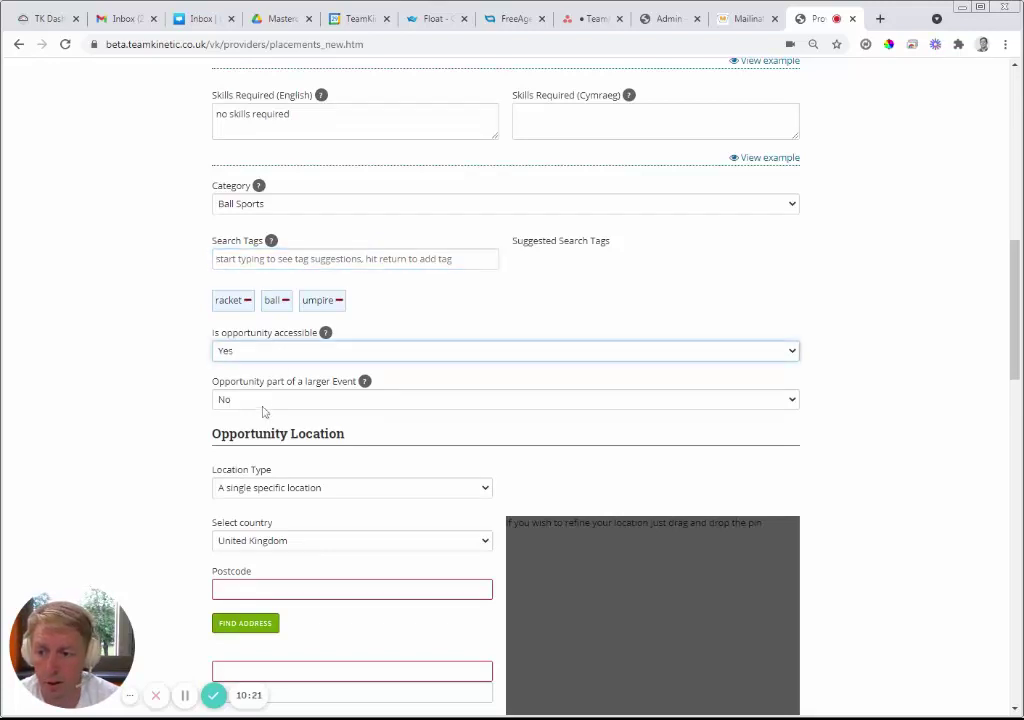
{"action": "double_click", "coordinate": [340, 386]}
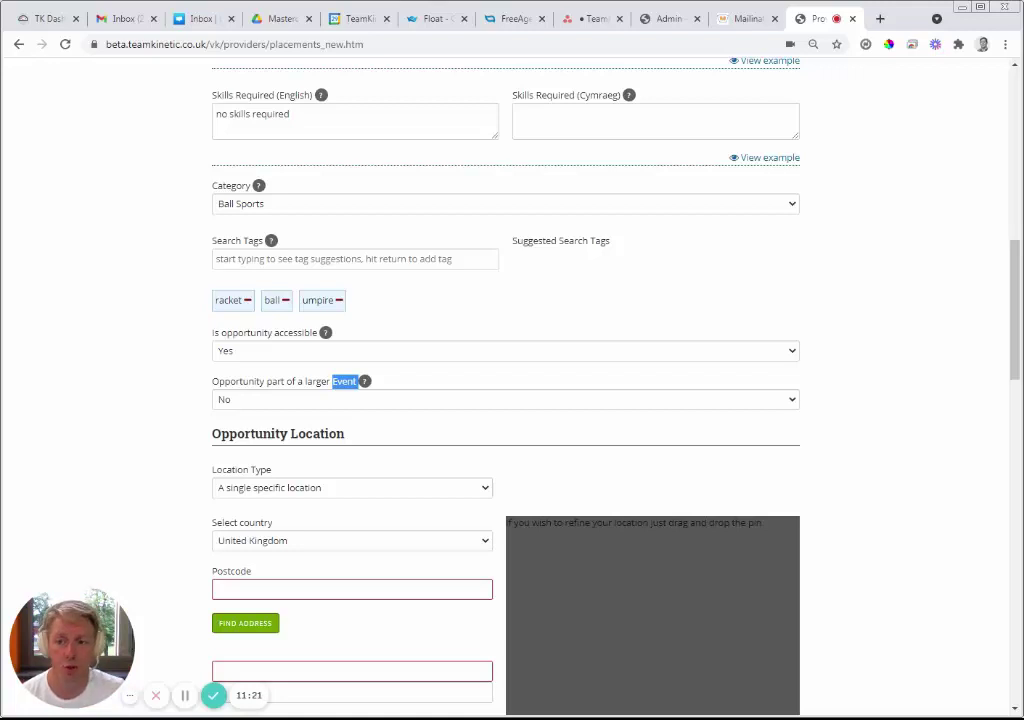
{"action": "left_click", "coordinate": [341, 389]}
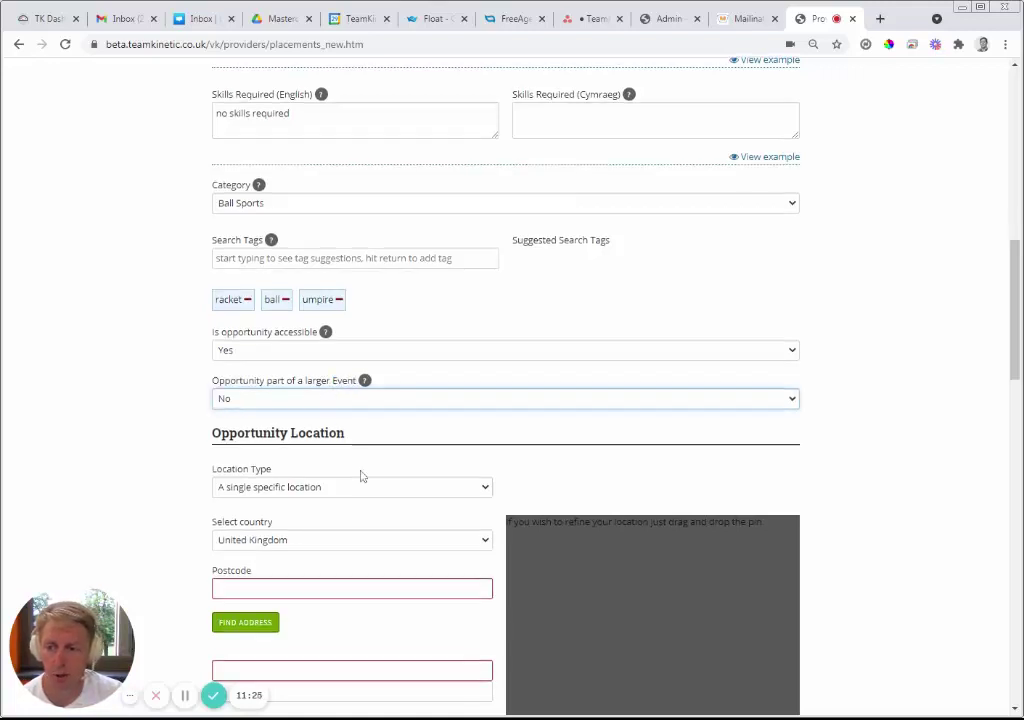
{"action": "scroll", "coordinate": [302, 265], "scroll_direction": "down", "scroll_amount": 2}
{"action": "scroll", "coordinate": [256, 333], "scroll_direction": "down", "scroll_amount": 1}
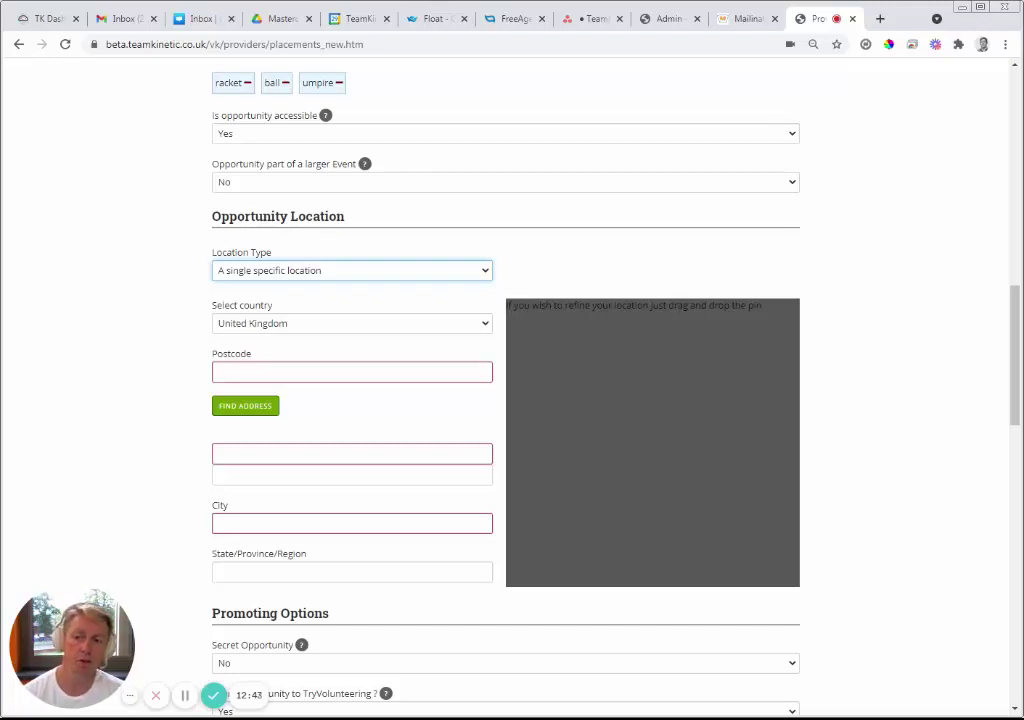
- Choose an area with no specific locations and centre the map marker just above Keresley
{"action": "left_click", "coordinate": [293, 300]}
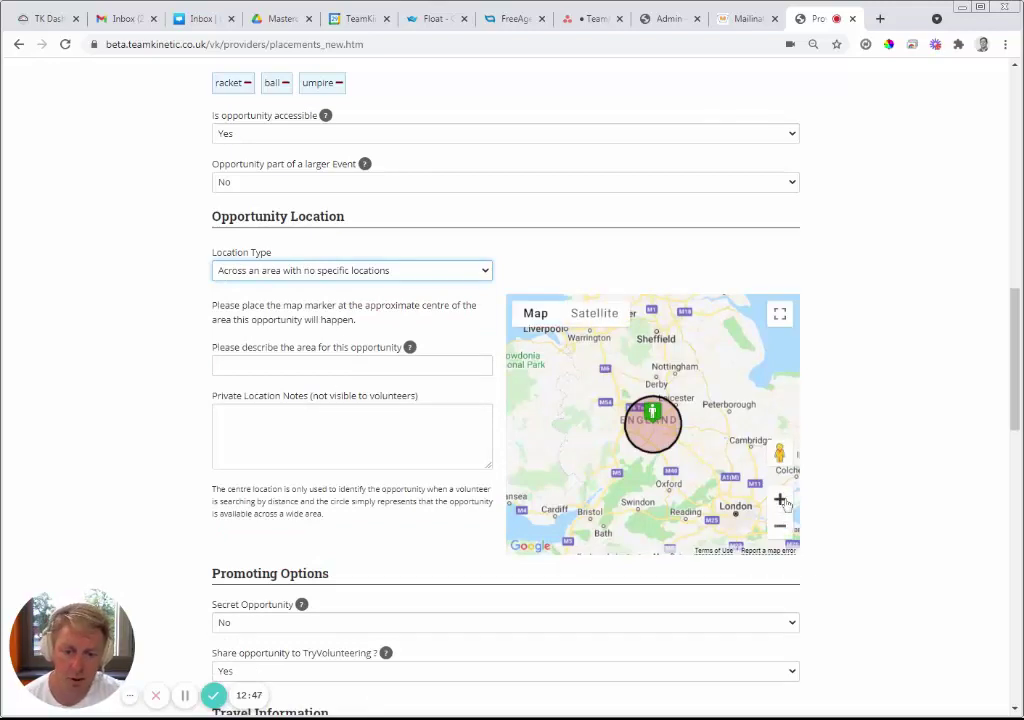
{"action": "left_click", "coordinate": [780, 499]}
{"action": "left_click", "coordinate": [780, 499]}
{"action": "left_click", "coordinate": [781, 500]}
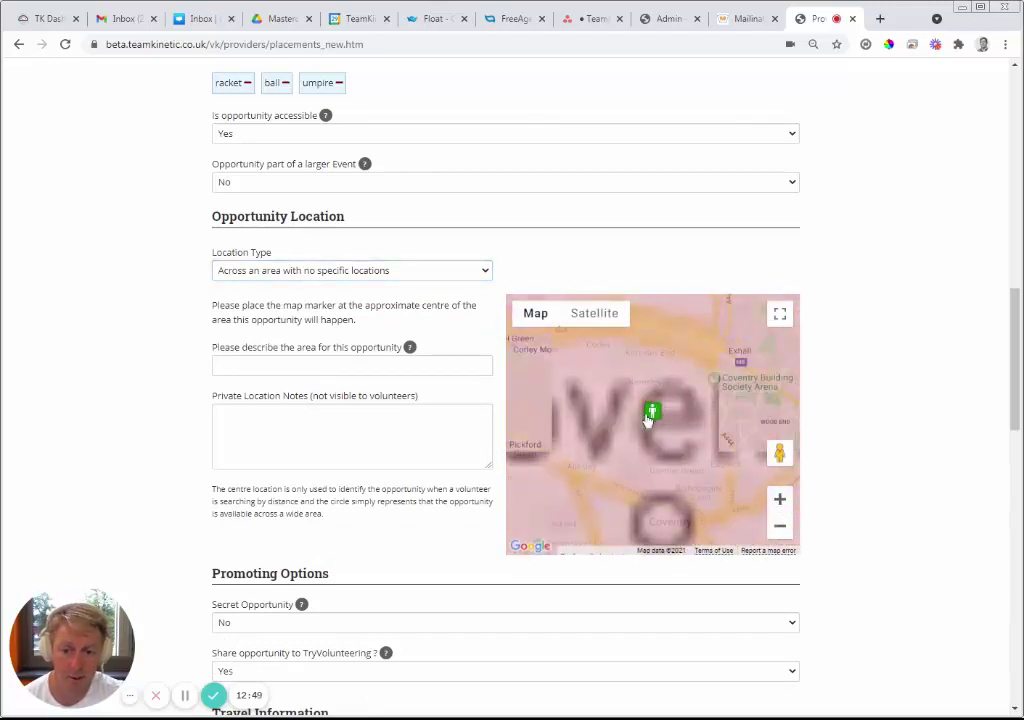
{"action": "mouse_move", "coordinate": [654, 418]}
{"action": "left_mouse_down"}
{"action": "mouse_move", "coordinate": [647, 365]}
{"action": "mouse_move", "coordinate": [645, 377]}
{"action": "left_mouse_up"}
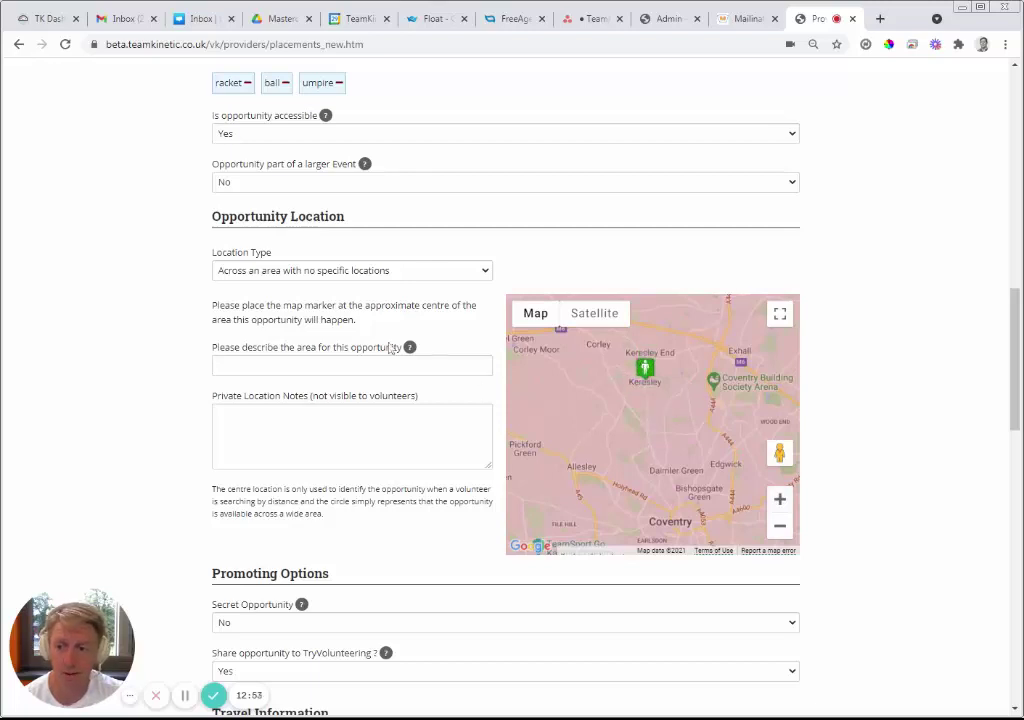
- Describe the area as 'keresley area'
{"action": "left_click", "coordinate": [250, 365]}
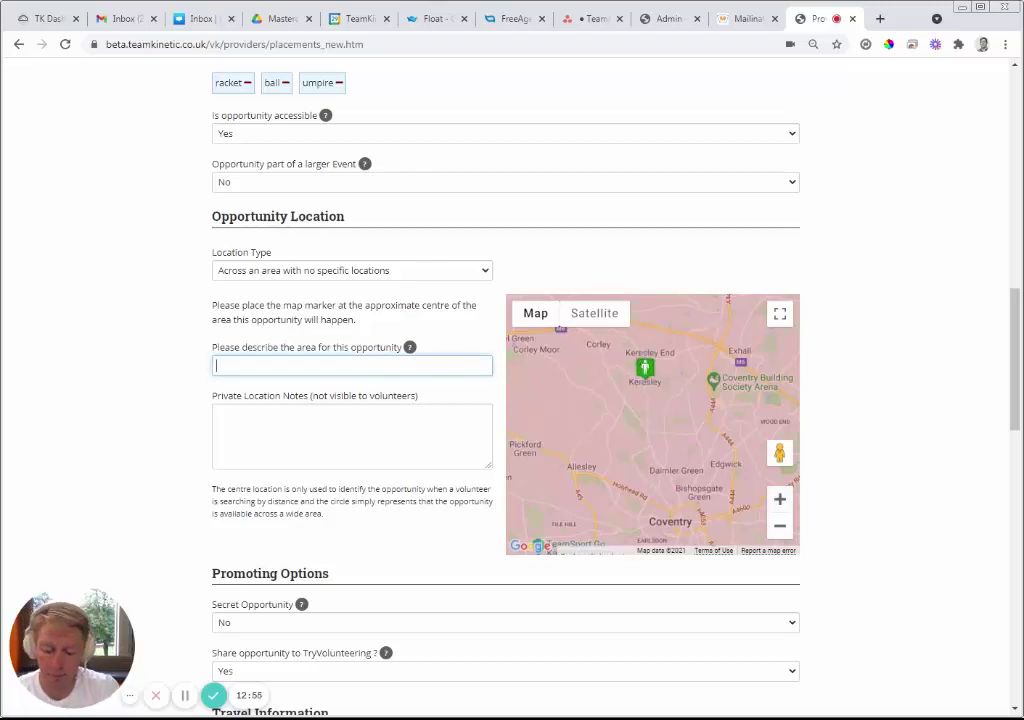
{"action": "type", "text": "keresley "}
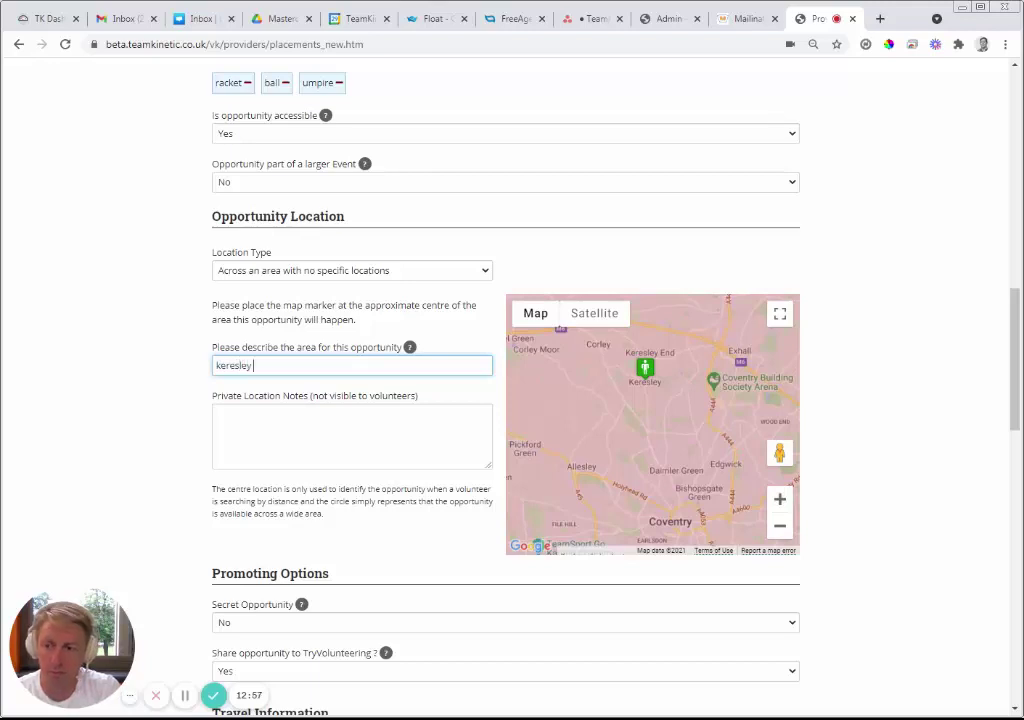
{"action": "type", "text": "area"}
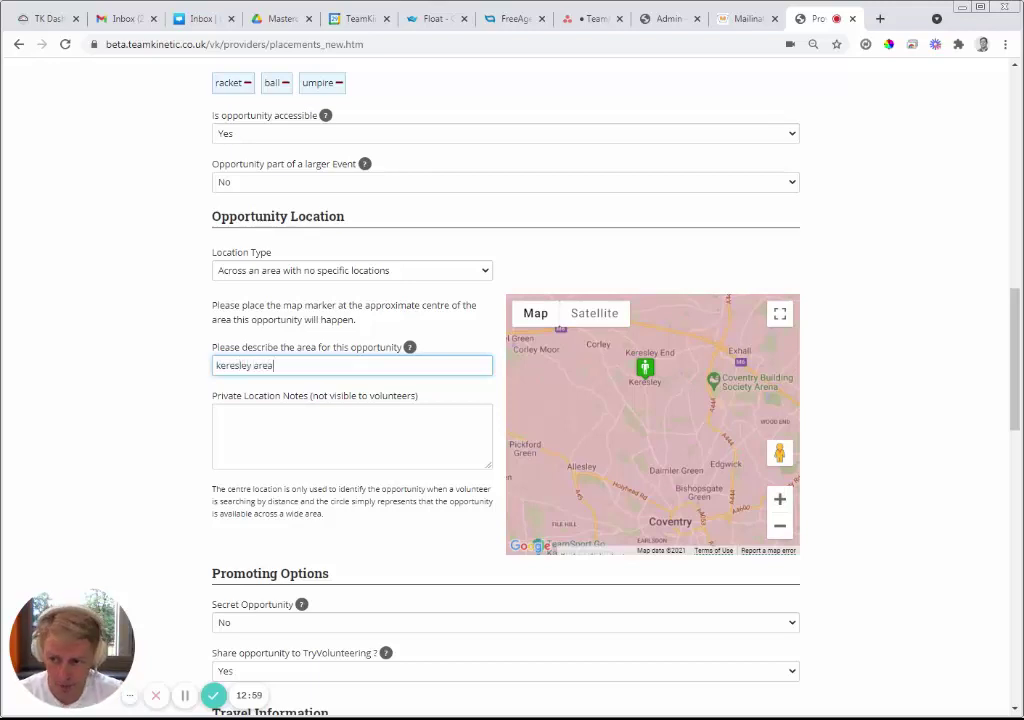
{"action": "key", "text": "ctrl+a"}
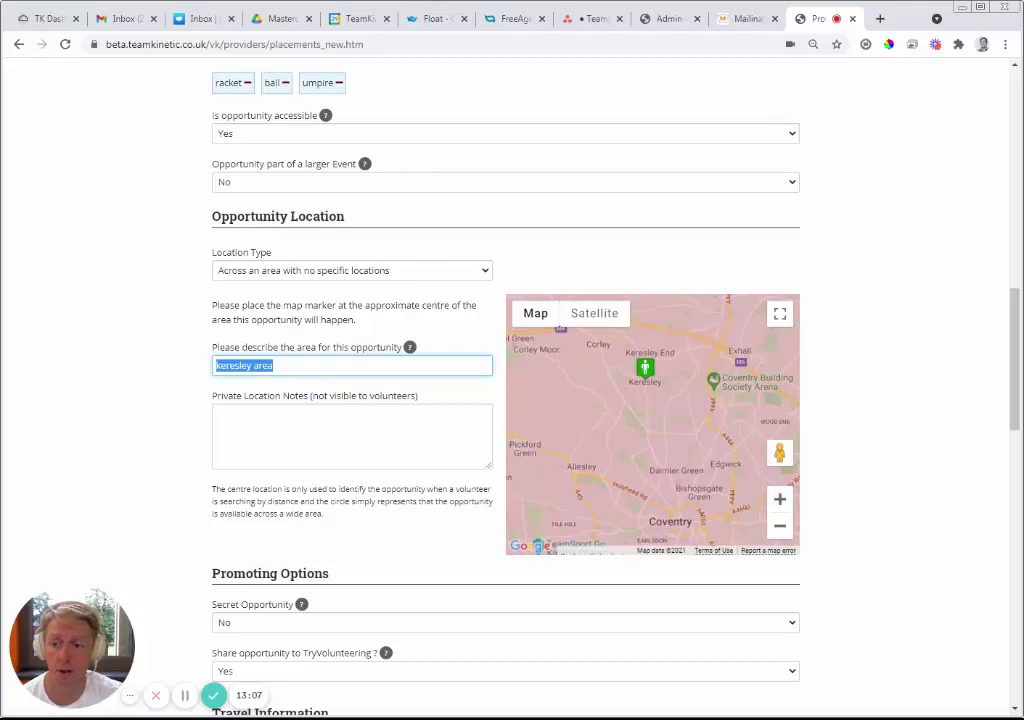
{"action": "scroll", "coordinate": [457, 539], "scroll_direction": "down", "scroll_amount": 3}
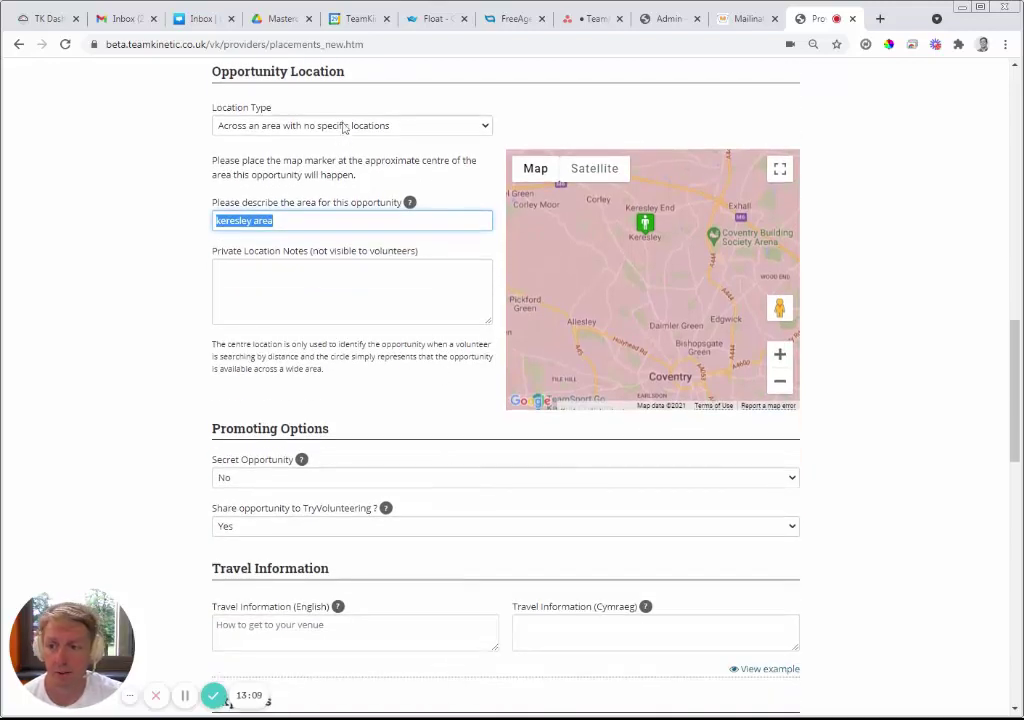
{"action": "left_click", "coordinate": [359, 131]}
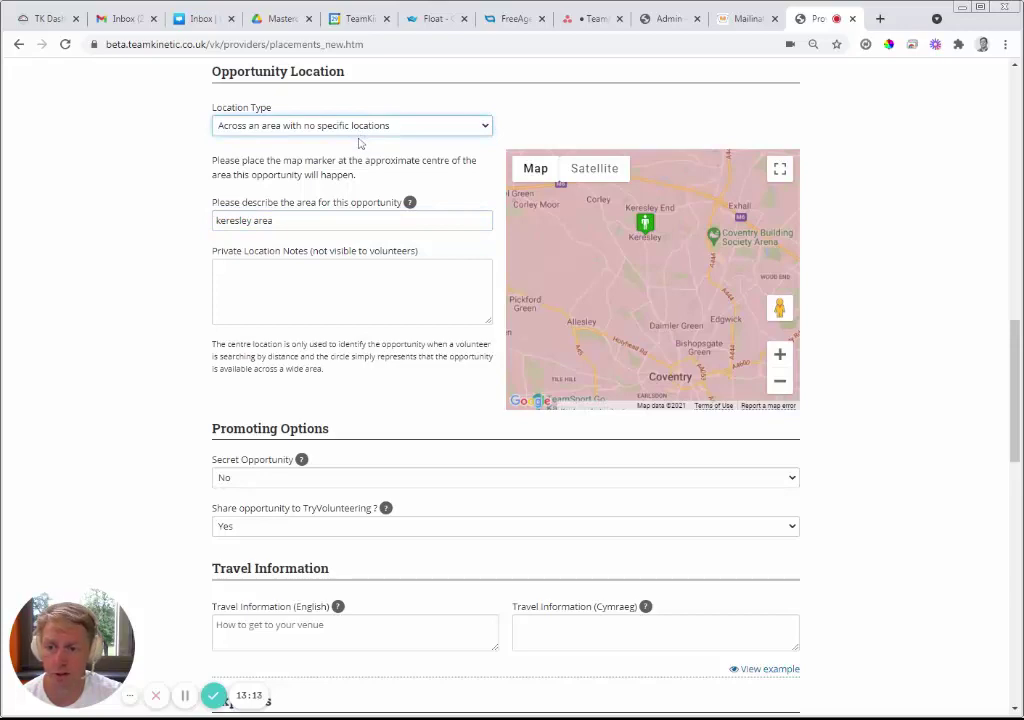
{"action": "key", "text": "Down"}
- Change 'Share opportunity to TryVolunteering?' from Yes to No
{"action": "scroll", "coordinate": [349, 433], "scroll_direction": "down", "scroll_amount": 6}
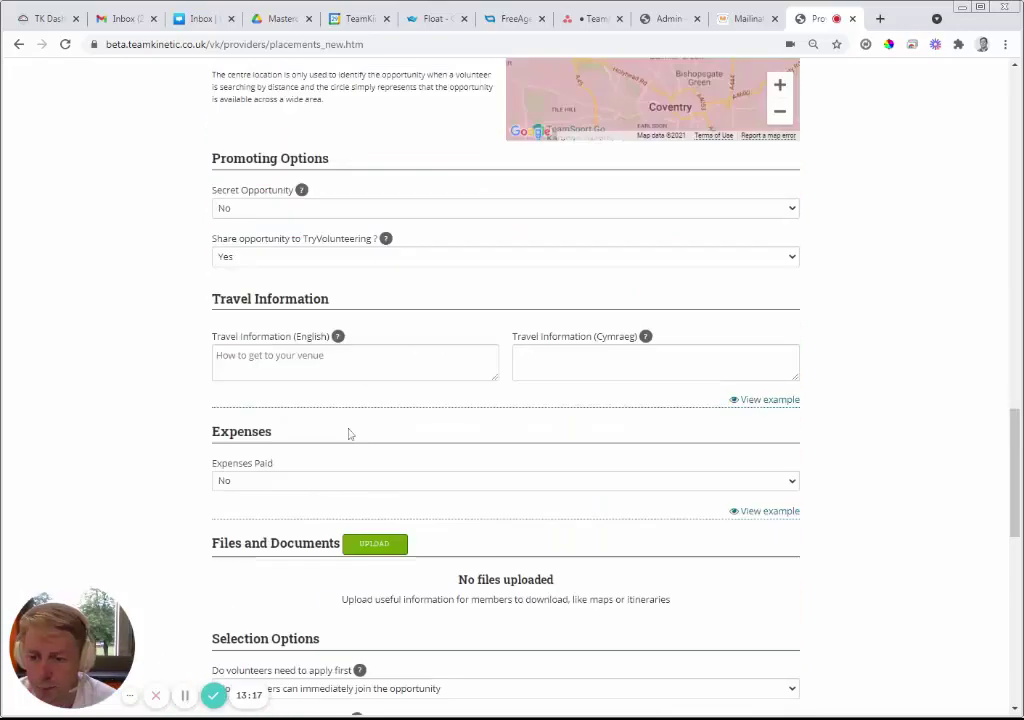
{"action": "scroll", "coordinate": [349, 433], "scroll_direction": "down", "scroll_amount": 2}
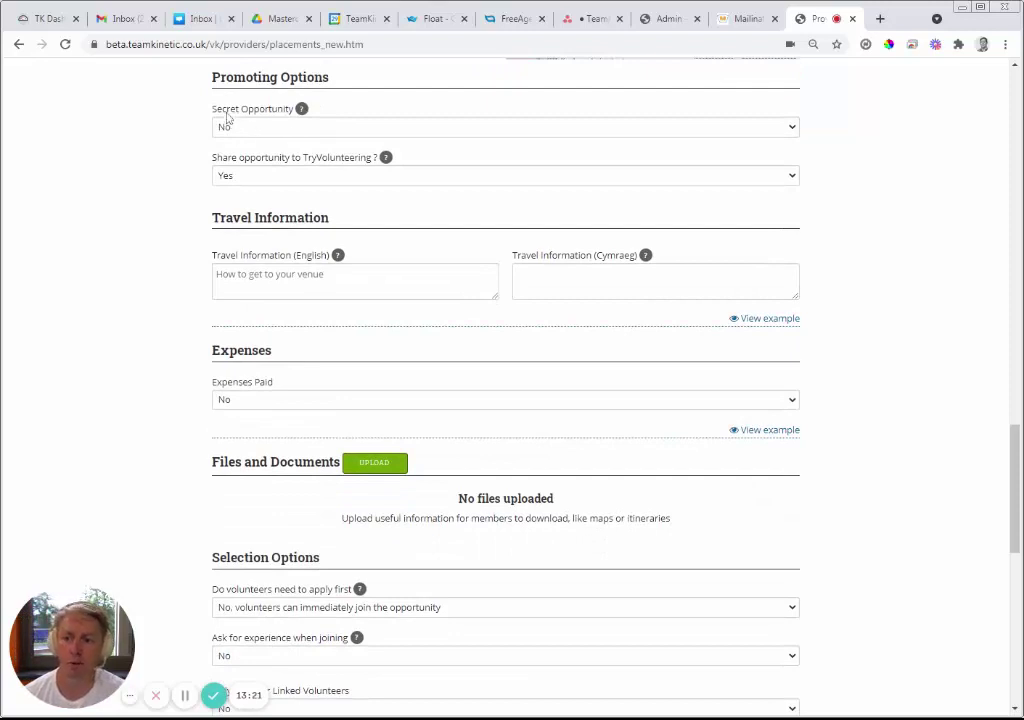
{"action": "scroll", "coordinate": [286, 133], "scroll_direction": "up", "scroll_amount": 1}
{"action": "scroll", "coordinate": [287, 137], "scroll_direction": "down", "scroll_amount": 1}
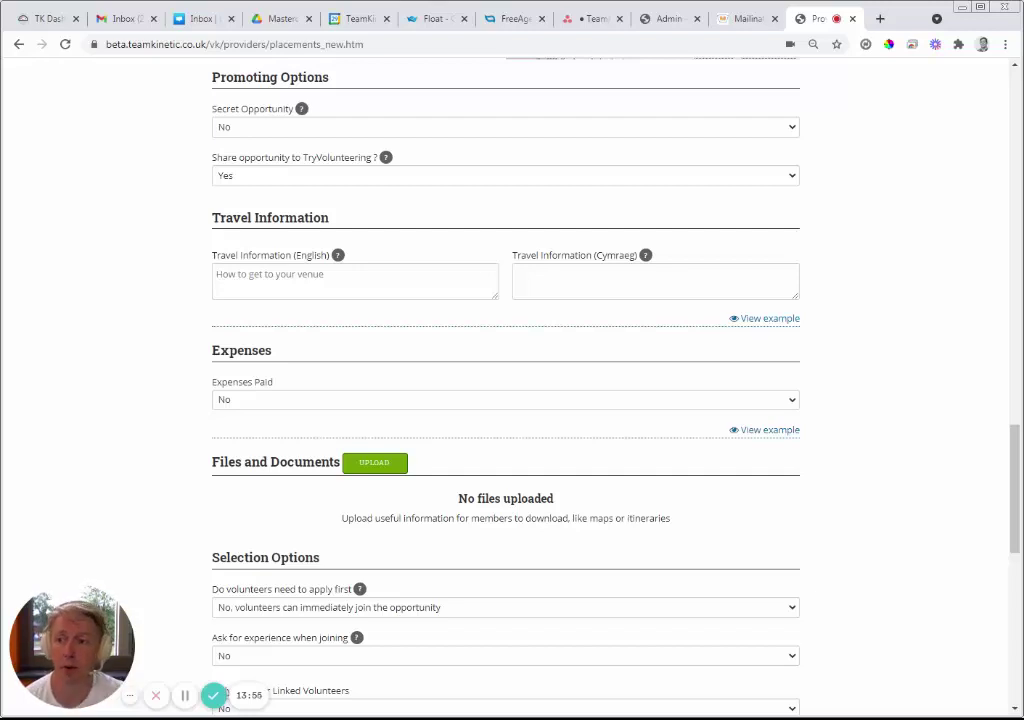
{"action": "left_click_drag", "start_coordinate": [229, 158], "coordinate": [331, 160]}
{"action": "left_click", "coordinate": [328, 163]}
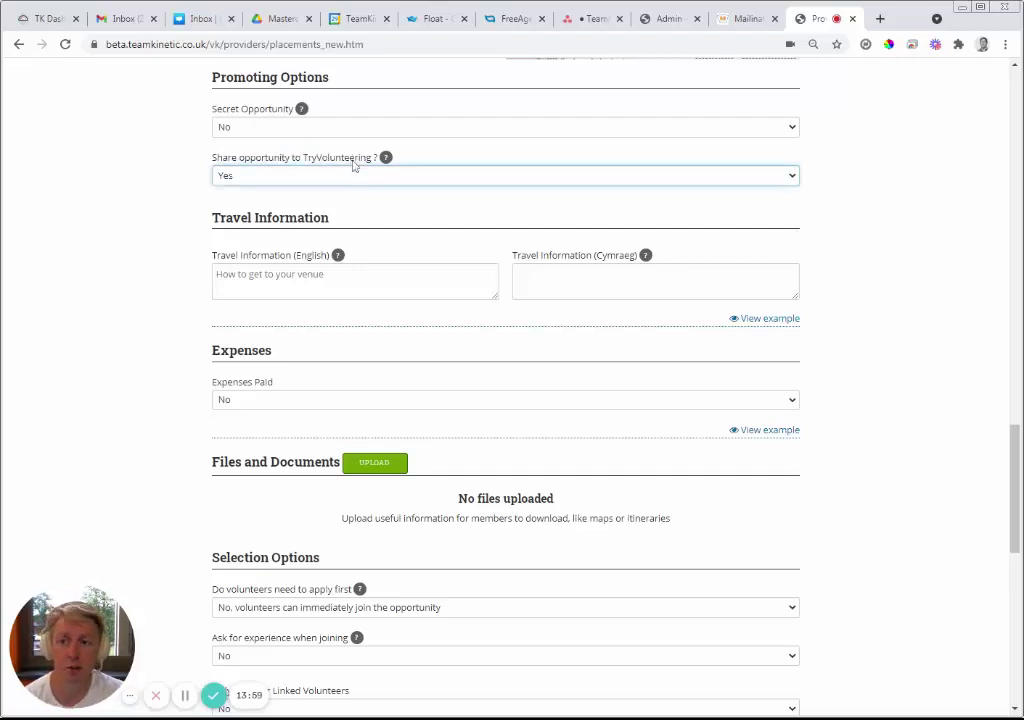
{"action": "key", "text": "Down"}
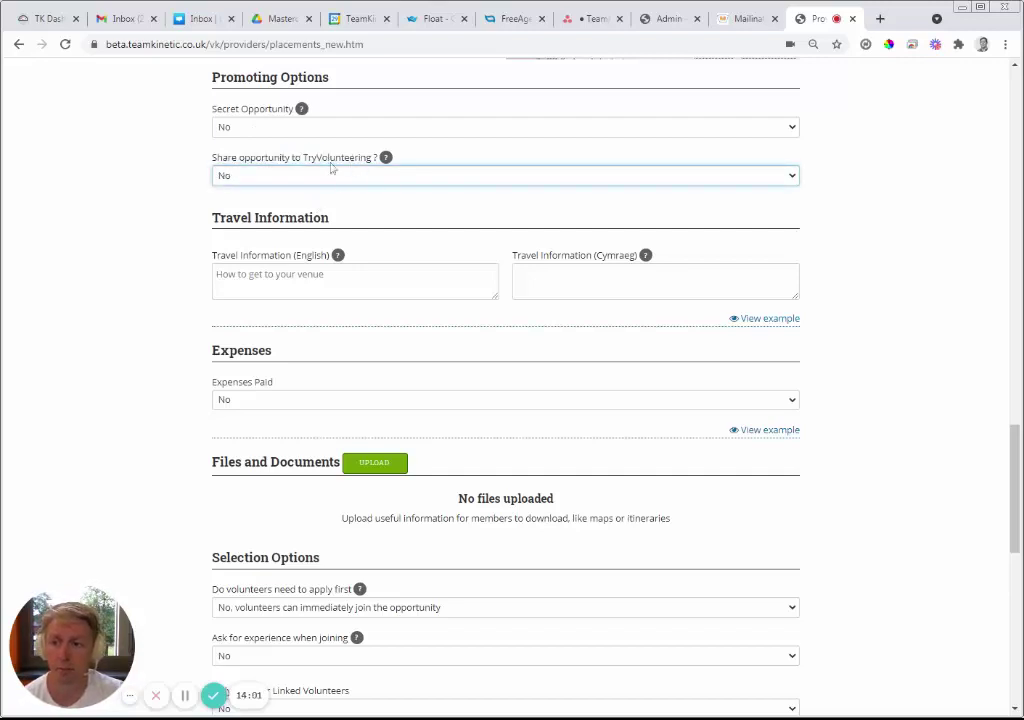
{"action": "left_click", "coordinate": [352, 166]}
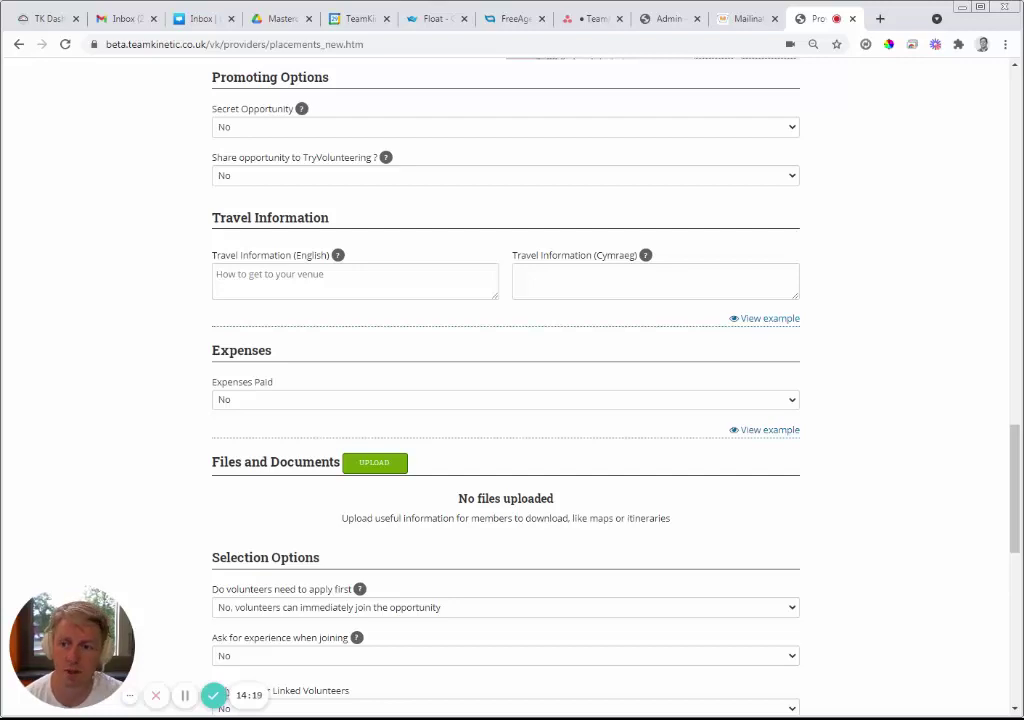
- Enter '51 bus' as the English travel information
{"action": "scroll", "coordinate": [336, 213], "scroll_direction": "down", "scroll_amount": 1}
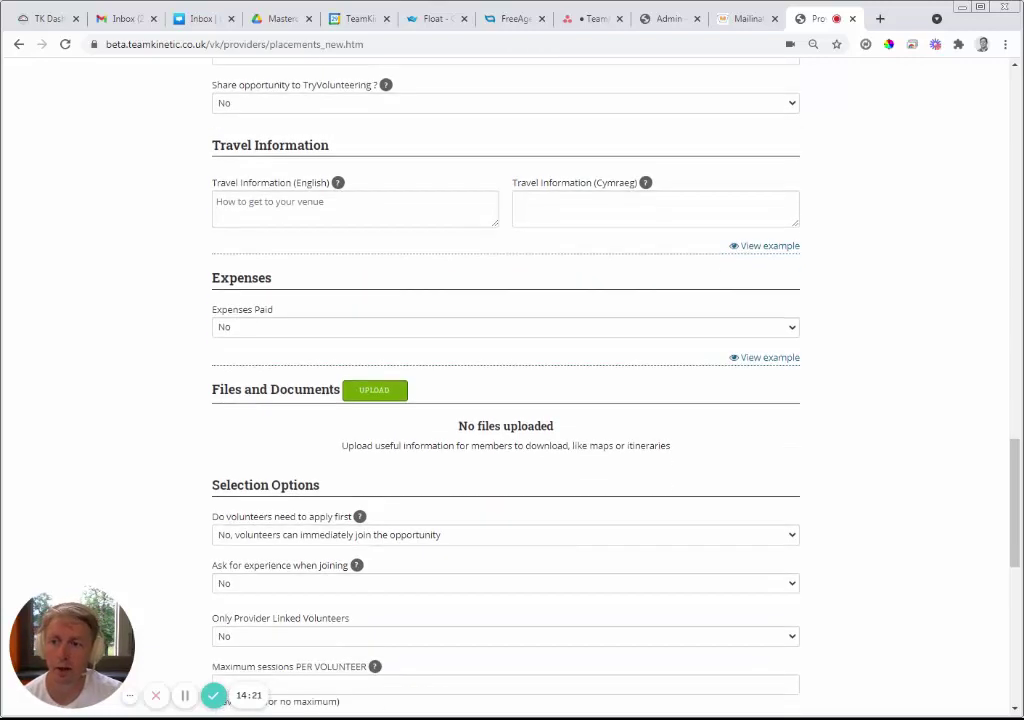
{"action": "left_click", "coordinate": [355, 208]}
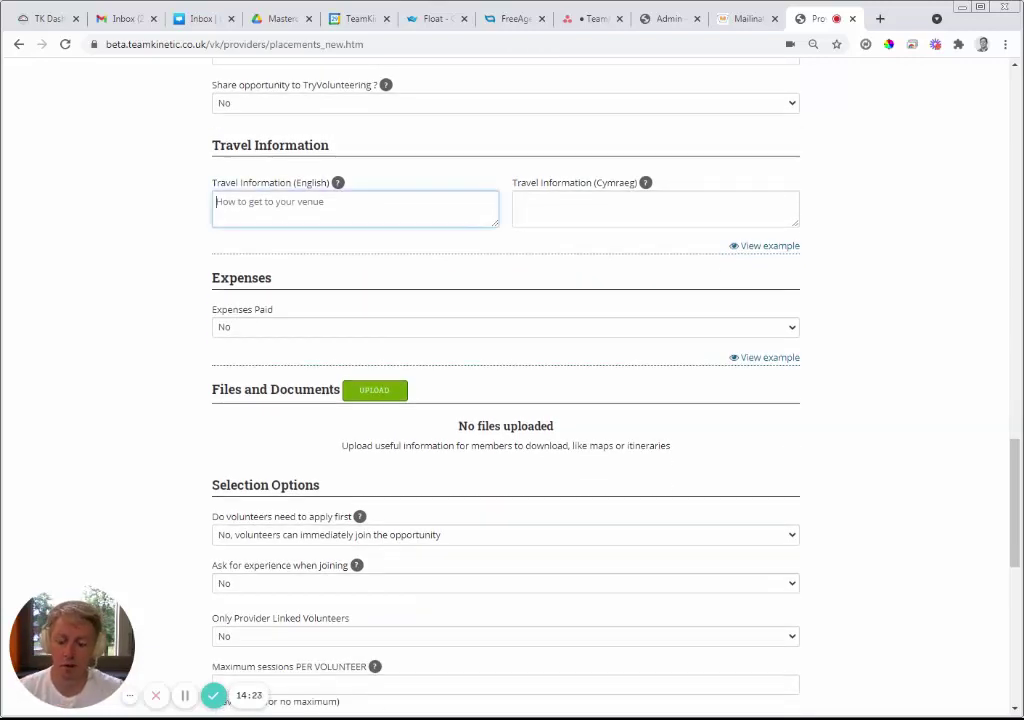
{"action": "type", "text": "S1 bus"}
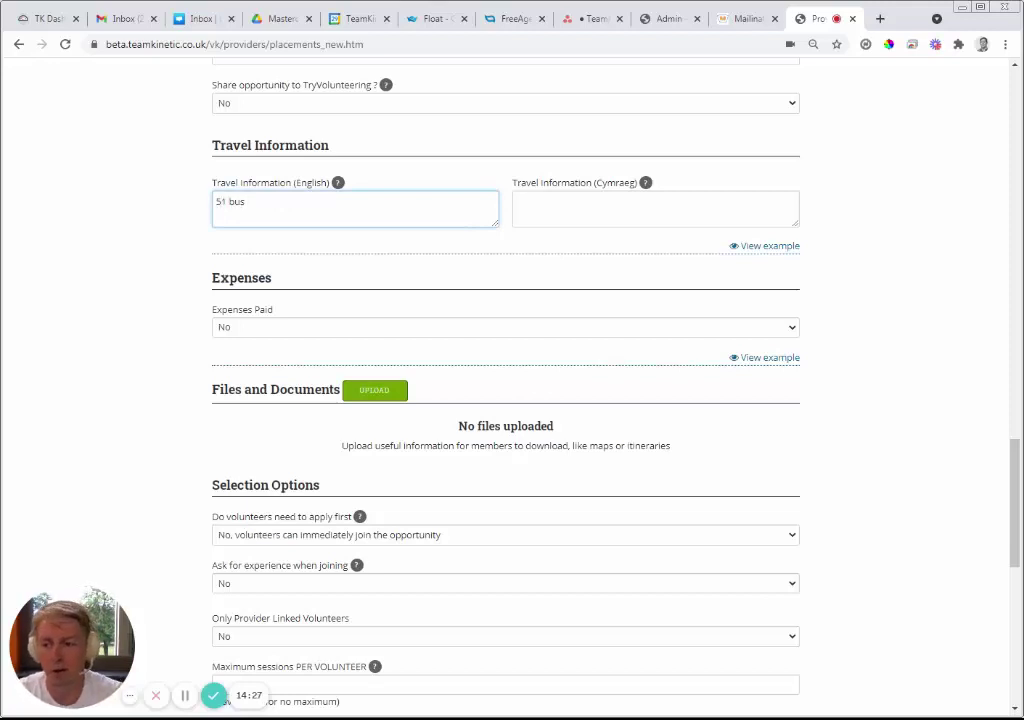
- Toggle Expenses Paid to Yes, then set it back to No
{"action": "left_click", "coordinate": [270, 331]}
{"action": "key", "text": "Down"}
{"action": "key", "text": "Tab"}
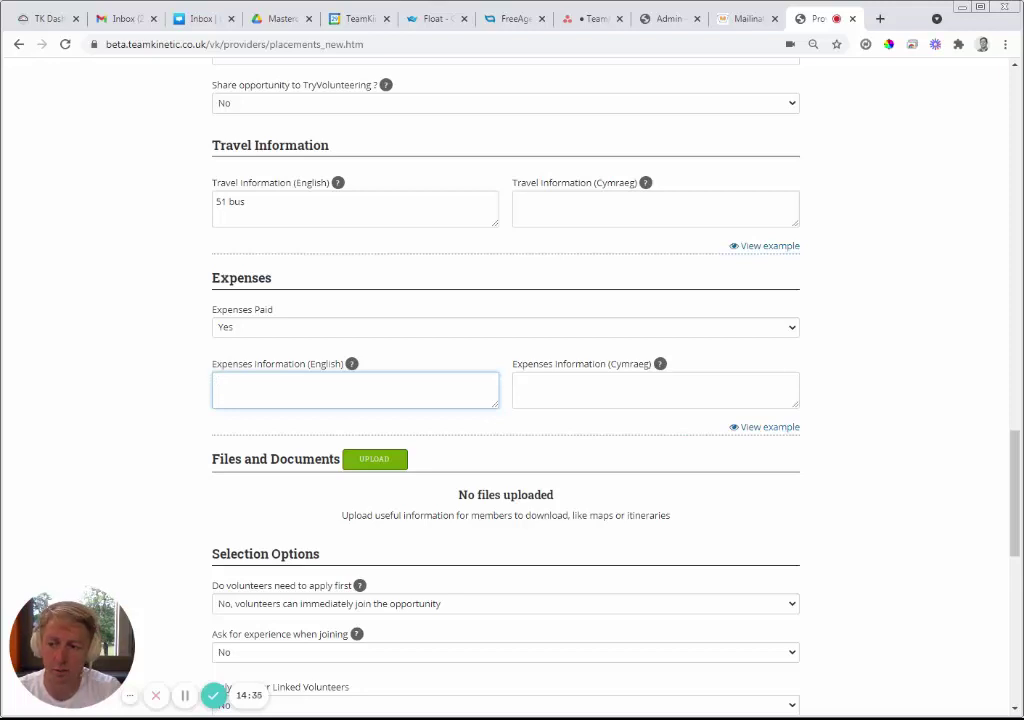
{"action": "key", "text": "shift+Tab"}
{"action": "key", "text": "Up"}
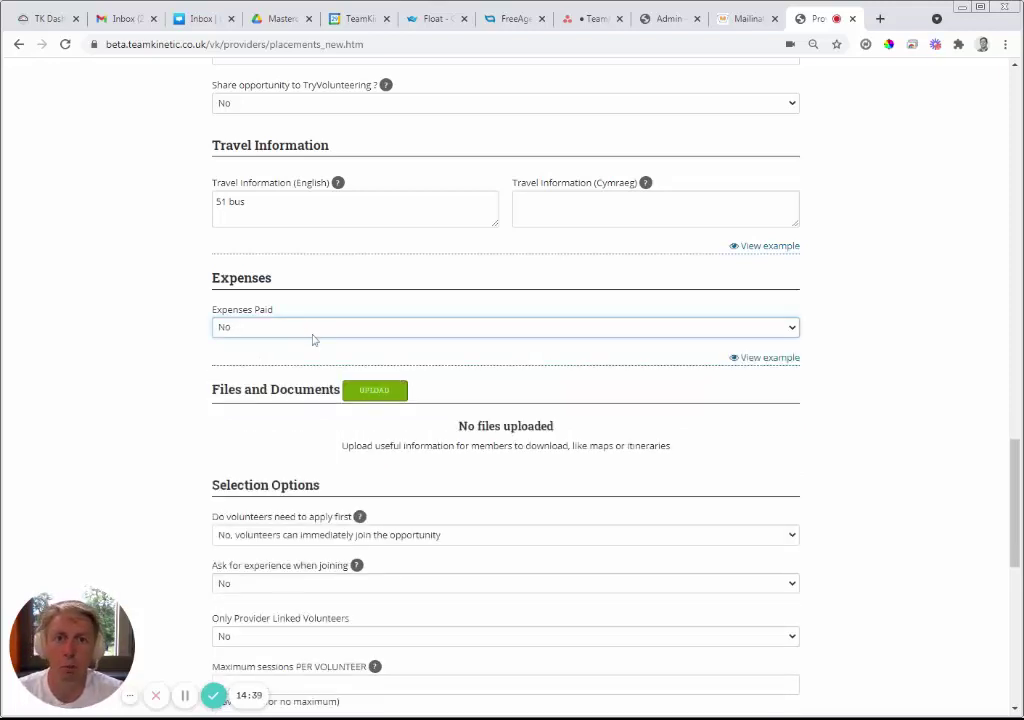
{"action": "scroll", "coordinate": [312, 341], "scroll_direction": "down", "scroll_amount": 1}
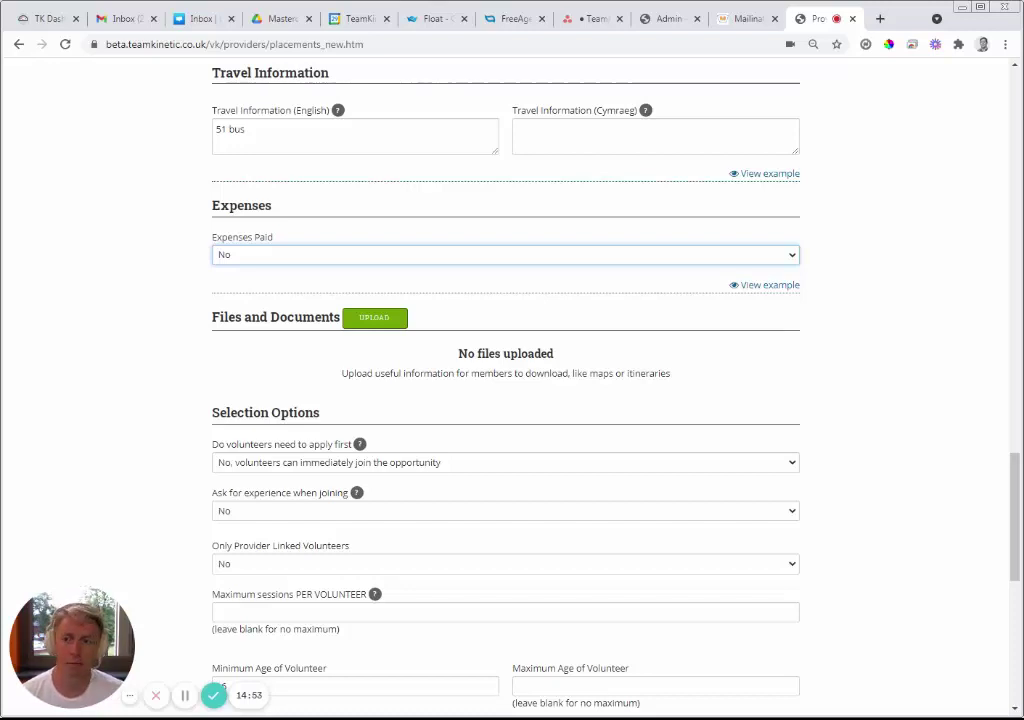
- Try requiring approval to join, then revert so volunteers join immediately, and check the provider-linked setting
{"action": "scroll", "coordinate": [260, 305], "scroll_direction": "down", "scroll_amount": 3}
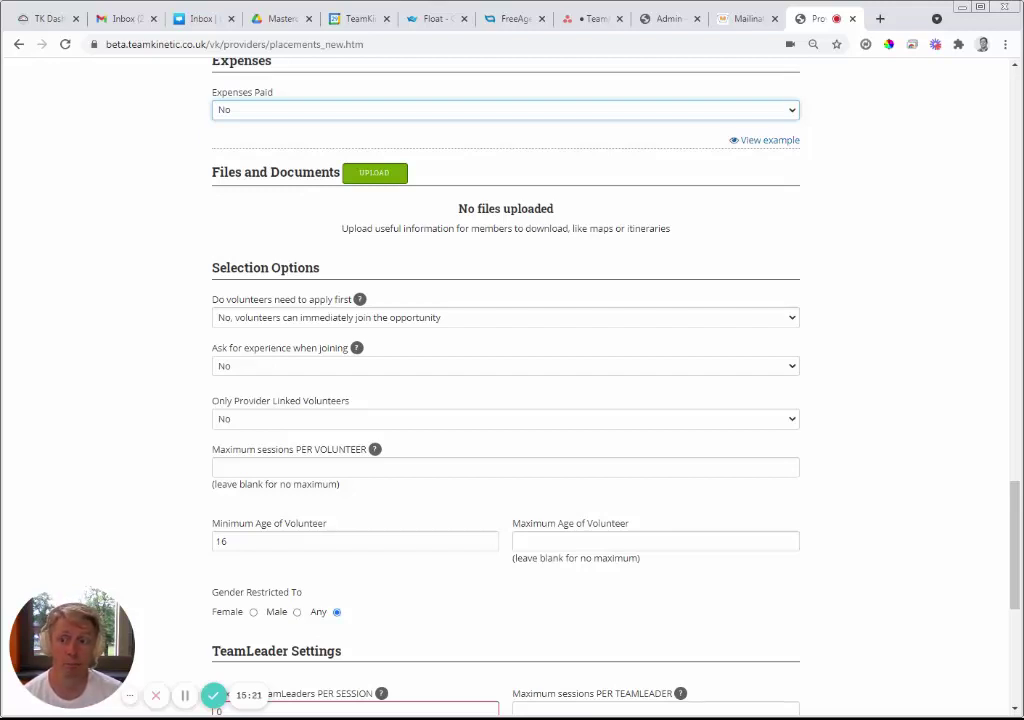
{"action": "left_click", "coordinate": [300, 325]}
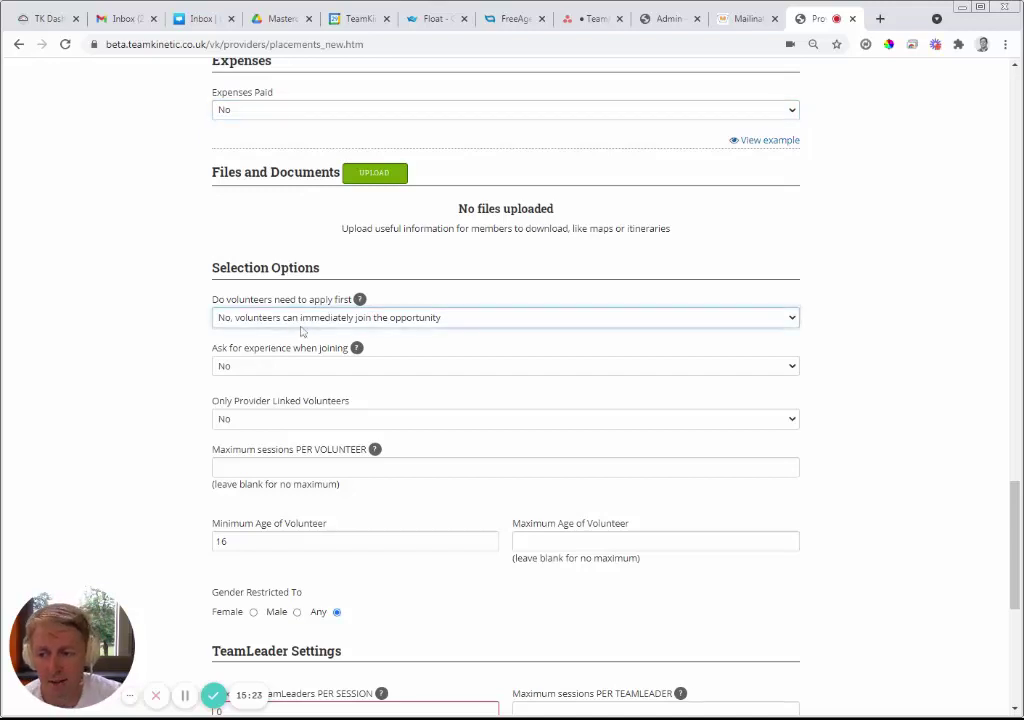
{"action": "left_click", "coordinate": [300, 345]}
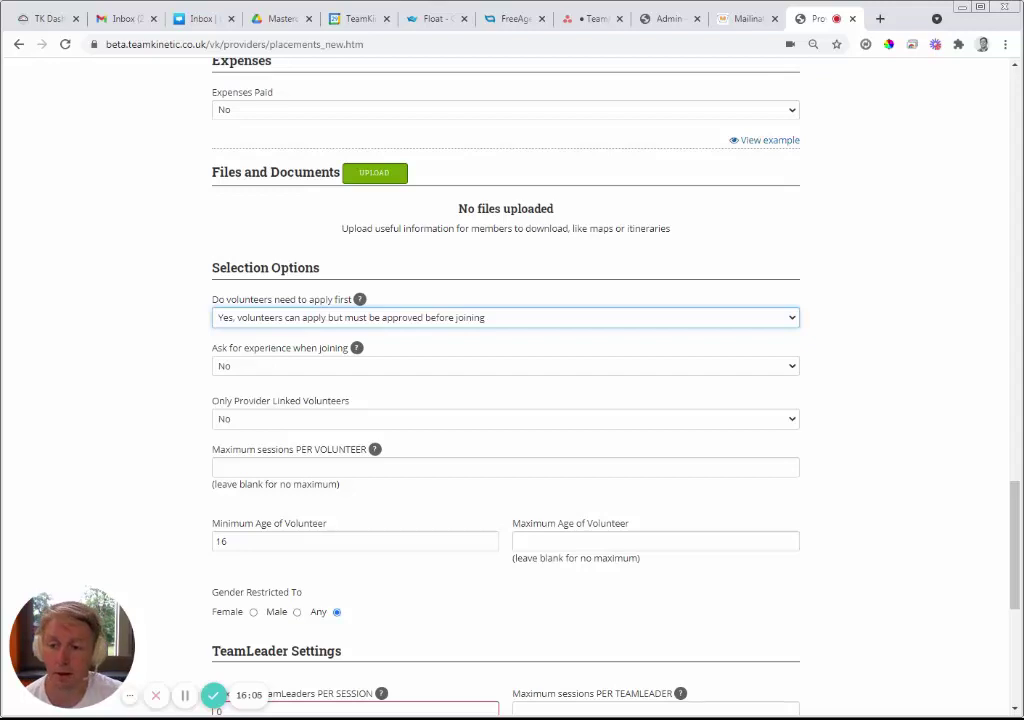
{"action": "left_click", "coordinate": [291, 336]}
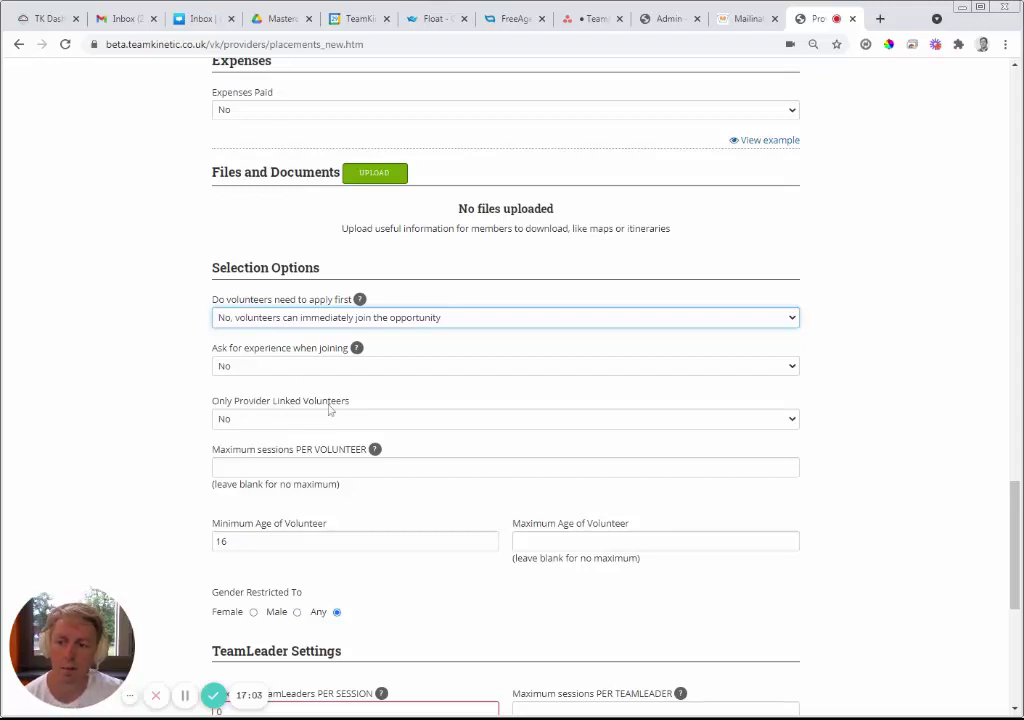
{"action": "left_click_drag", "start_coordinate": [277, 405], "coordinate": [350, 405]}
{"action": "left_click", "coordinate": [276, 409]}
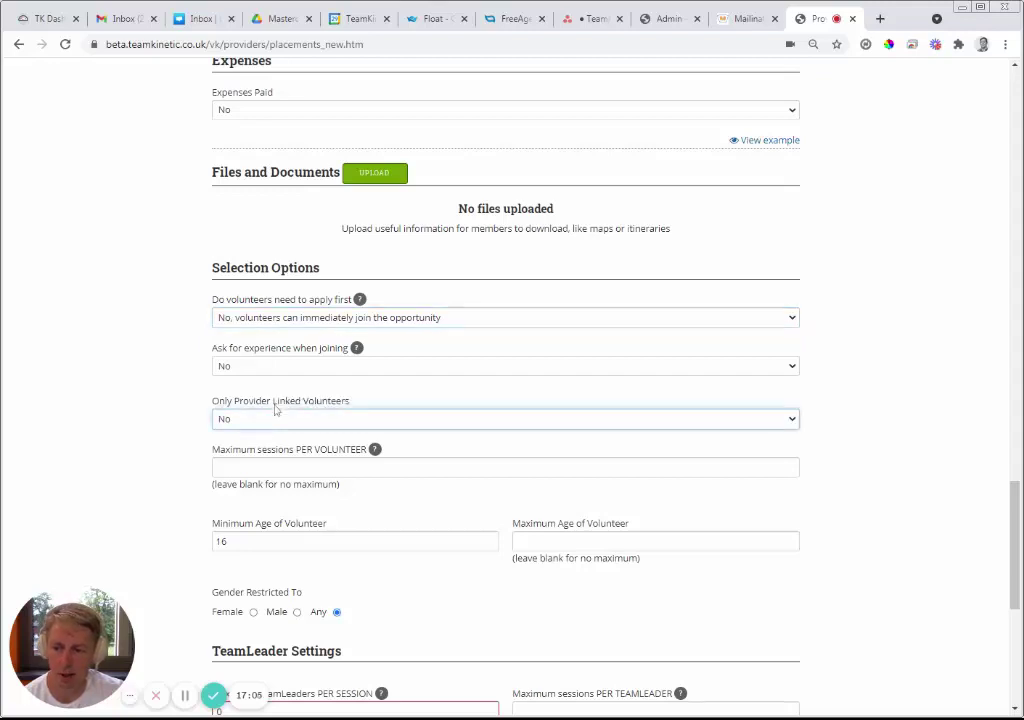
{"action": "left_click_drag", "start_coordinate": [276, 409], "coordinate": [350, 405]}
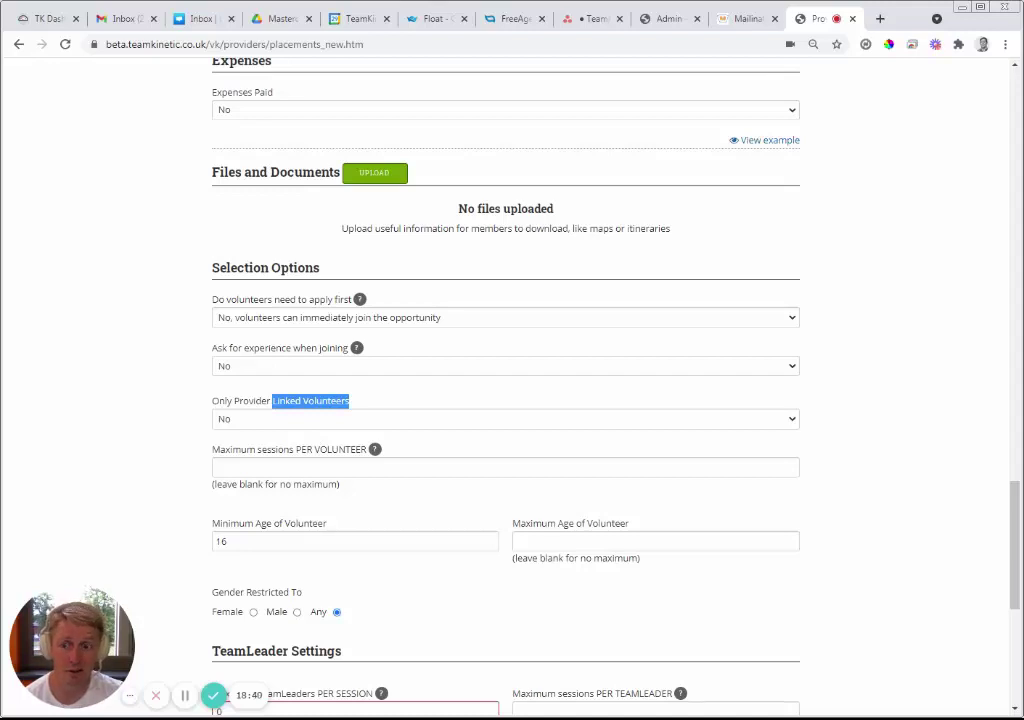
{"action": "scroll", "coordinate": [315, 439], "scroll_direction": "down", "scroll_amount": 1}
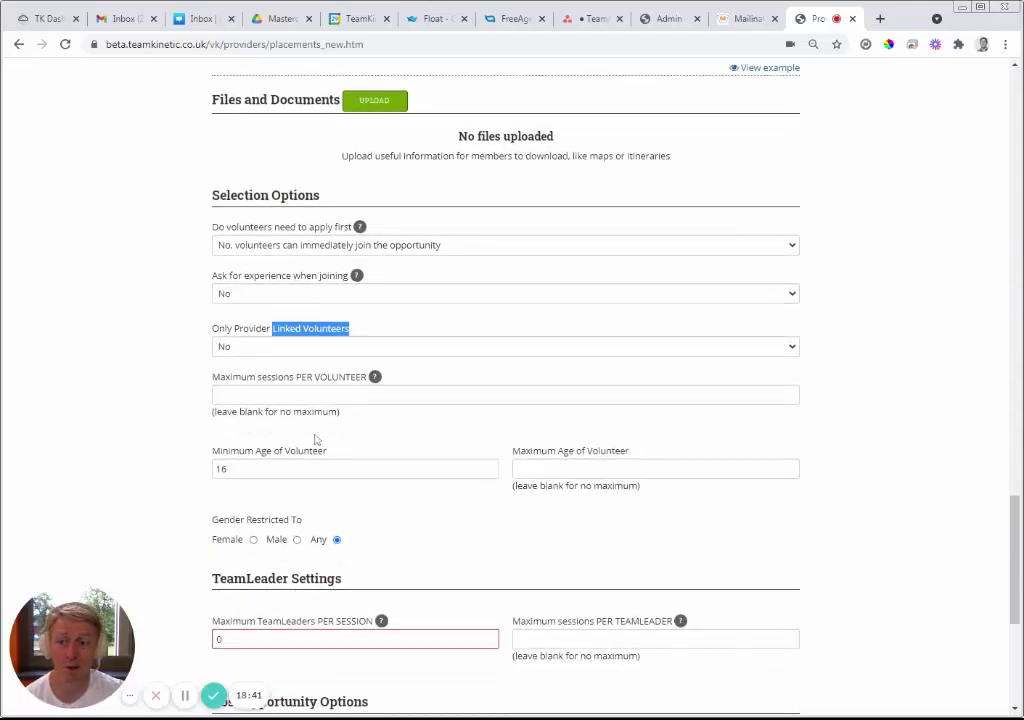
{"action": "left_click", "coordinate": [267, 386]}
{"action": "double_click", "coordinate": [275, 381]}
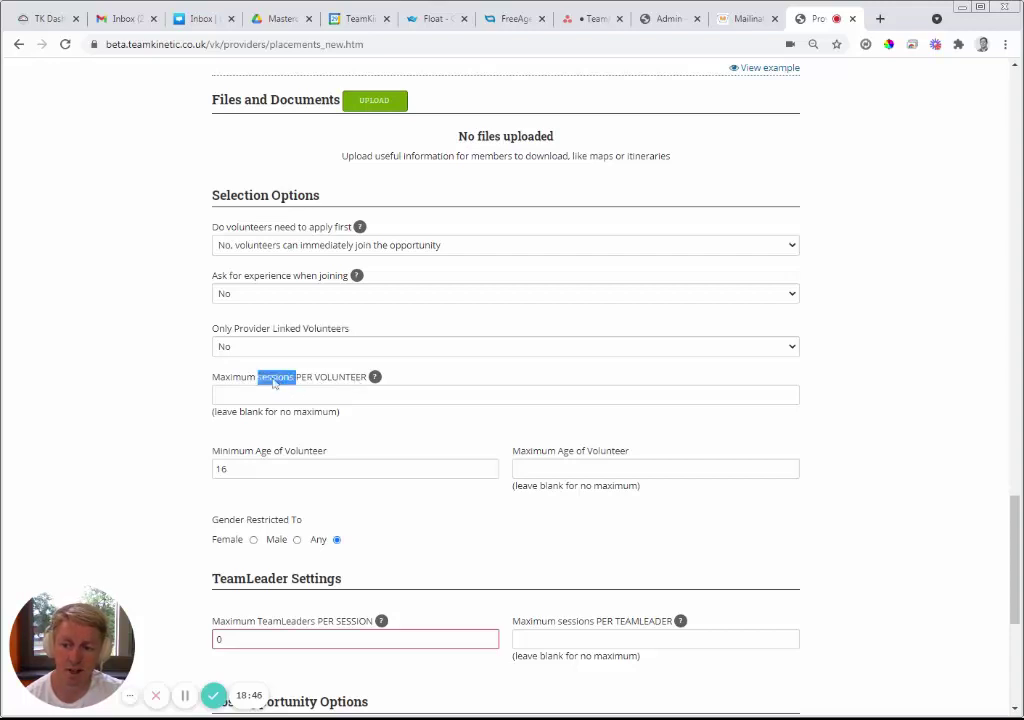
{"action": "left_click", "coordinate": [281, 390]}
{"action": "double_click", "coordinate": [281, 381]}
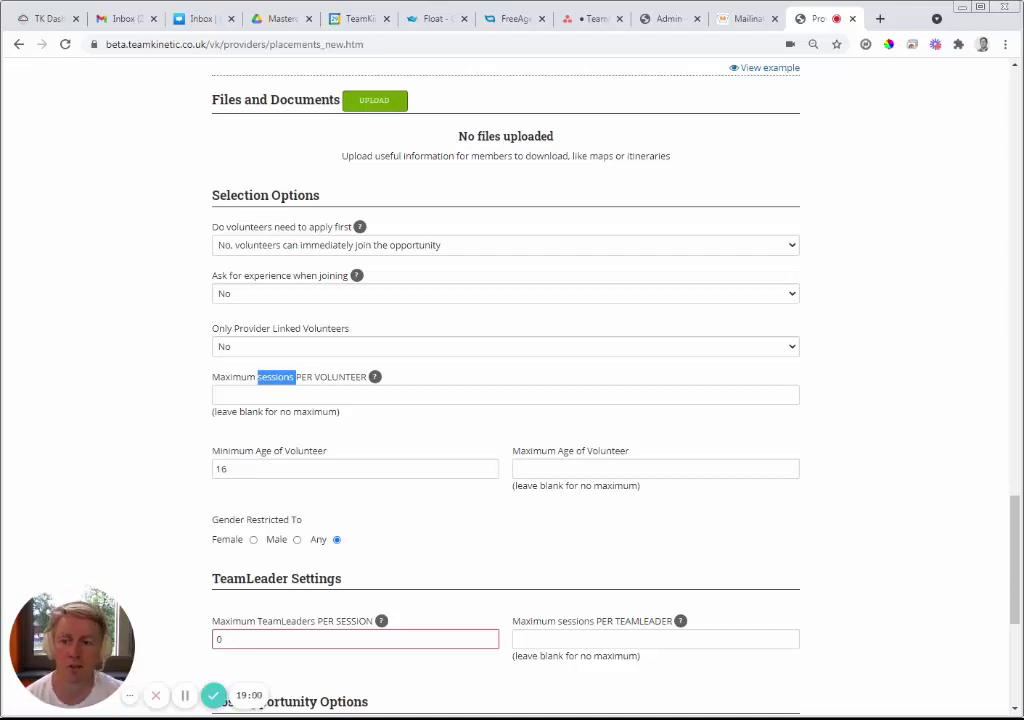
{"action": "scroll", "coordinate": [334, 441], "scroll_direction": "down", "scroll_amount": 1}
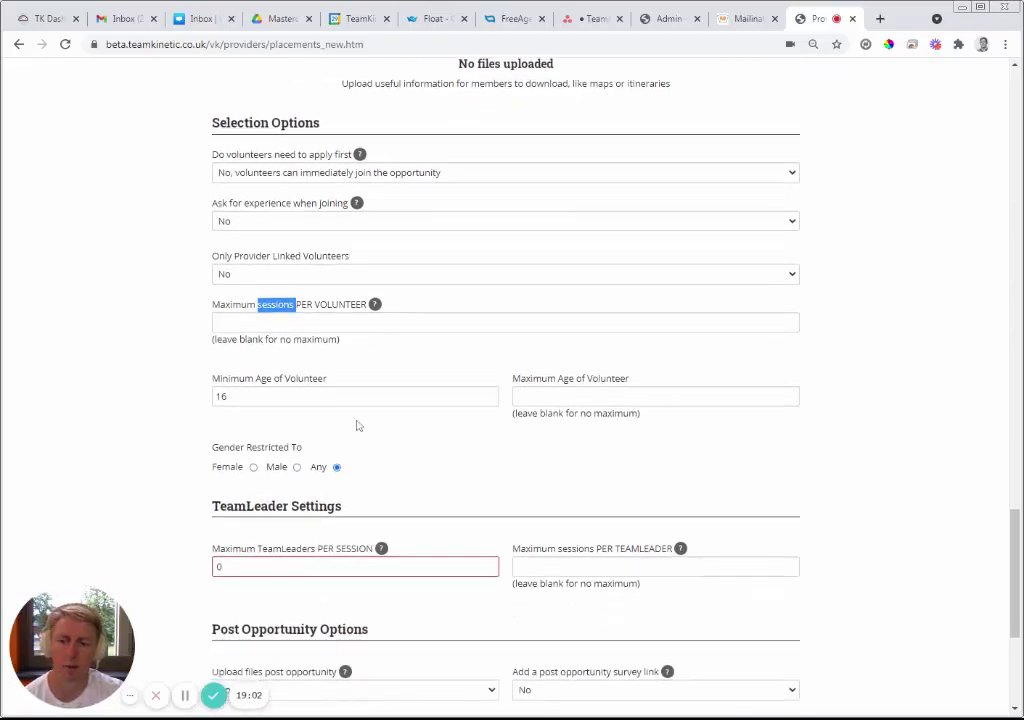
{"action": "scroll", "coordinate": [308, 456], "scroll_direction": "down", "scroll_amount": 3}
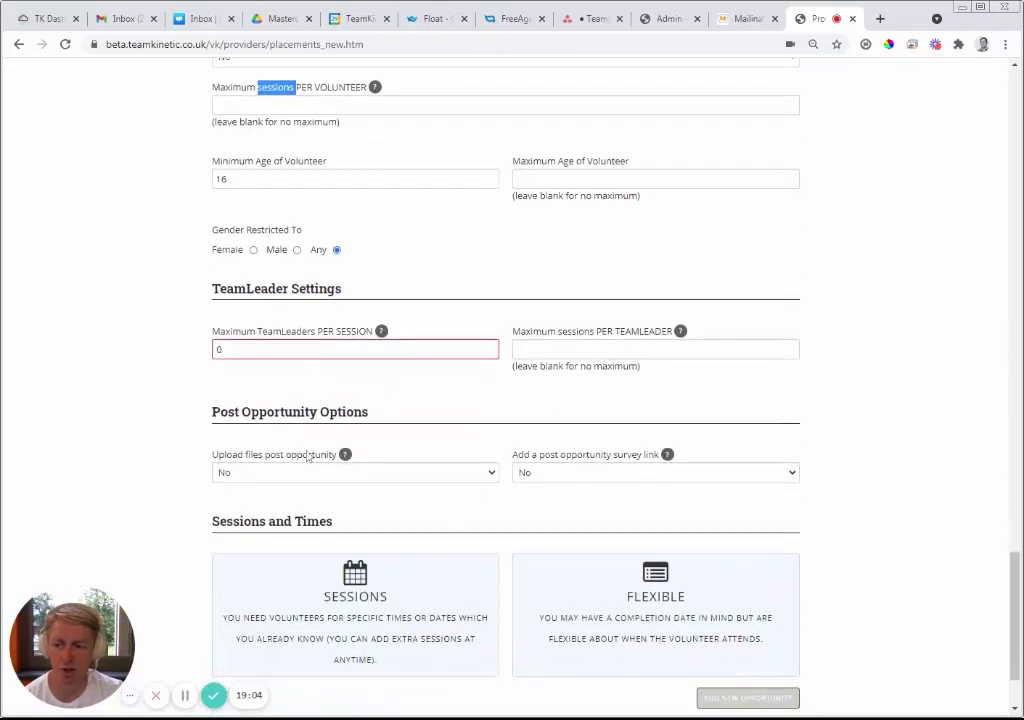
{"action": "left_click_drag", "start_coordinate": [267, 288], "coordinate": [345, 291]}
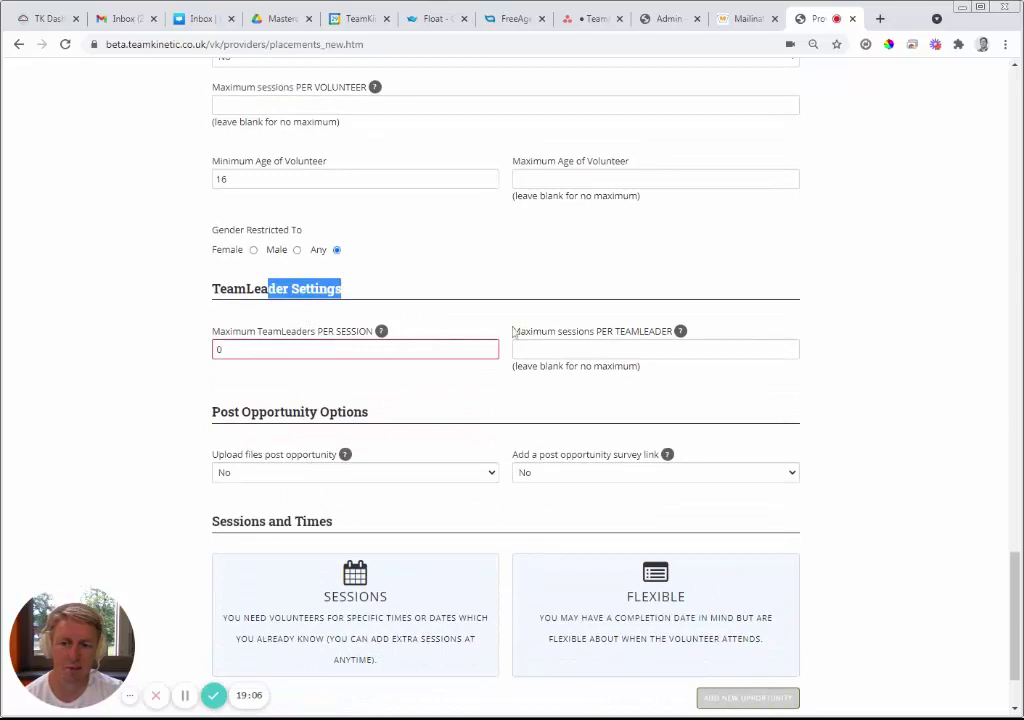
{"action": "left_click", "coordinate": [377, 299]}
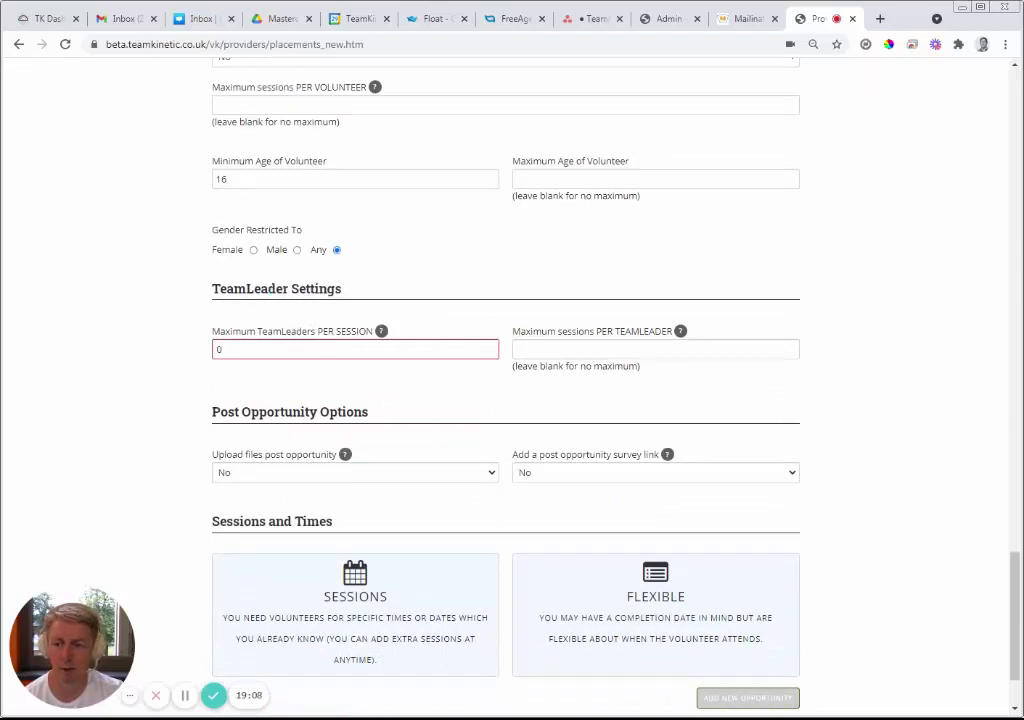
{"action": "scroll", "coordinate": [505, 380], "scroll_direction": "down", "scroll_amount": 2}
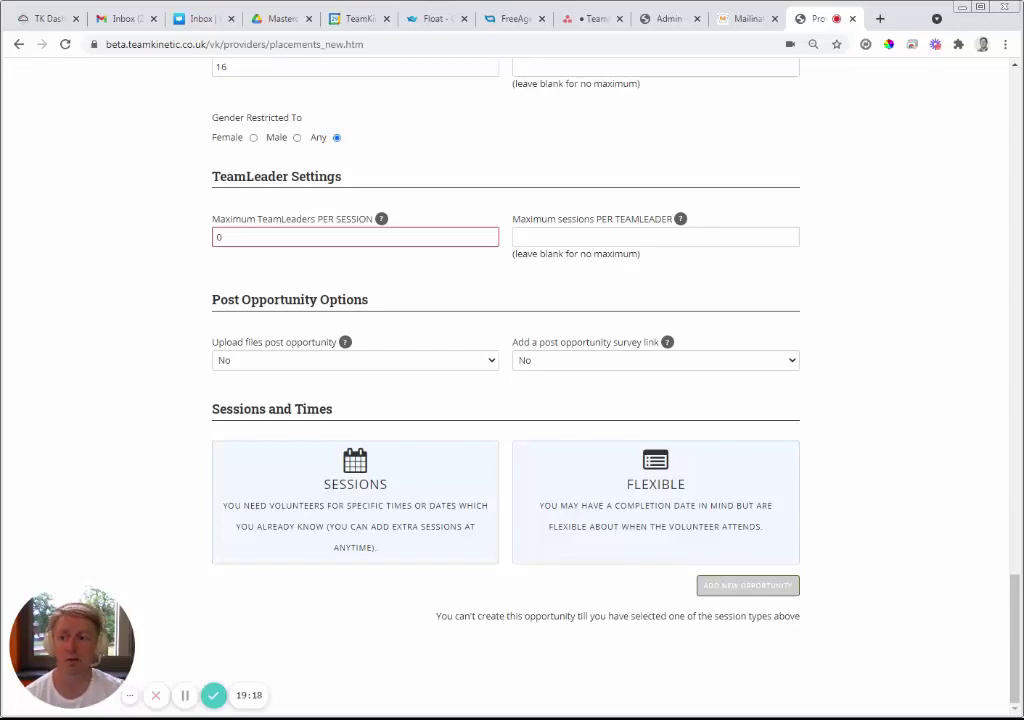
{"action": "scroll", "coordinate": [271, 297], "scroll_direction": "up", "scroll_amount": 6}
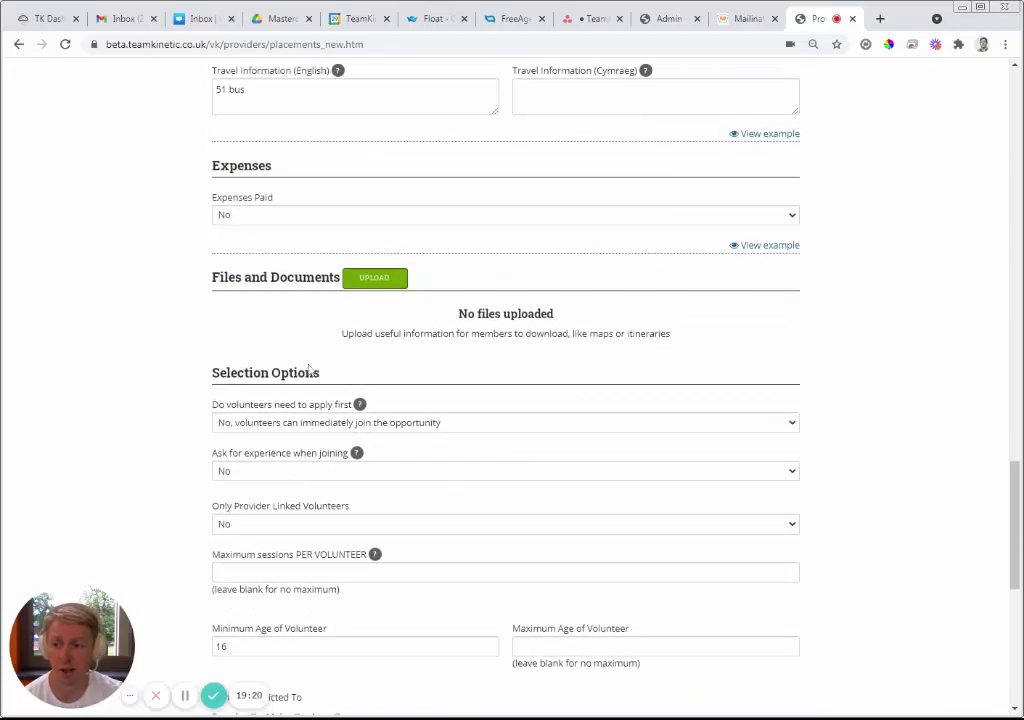
{"action": "left_click_drag", "start_coordinate": [271, 297], "coordinate": [311, 354]}
{"action": "scroll", "coordinate": [311, 354], "scroll_direction": "down", "scroll_amount": 5}
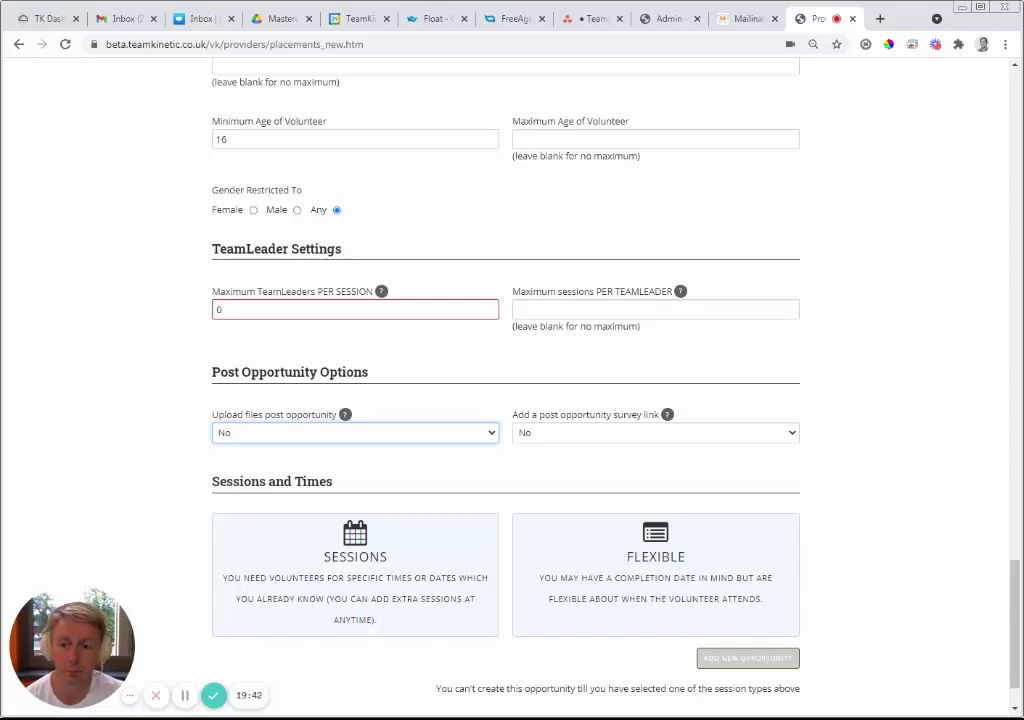
{"action": "left_click_drag", "start_coordinate": [567, 417], "coordinate": [638, 421]}
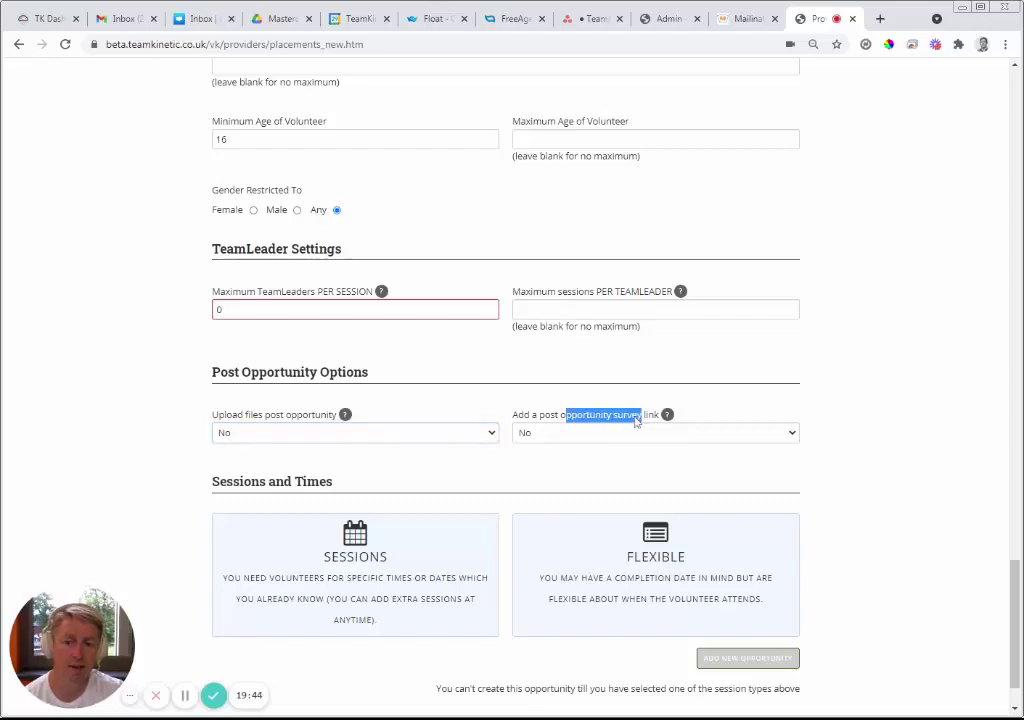
{"action": "left_click", "coordinate": [635, 421]}
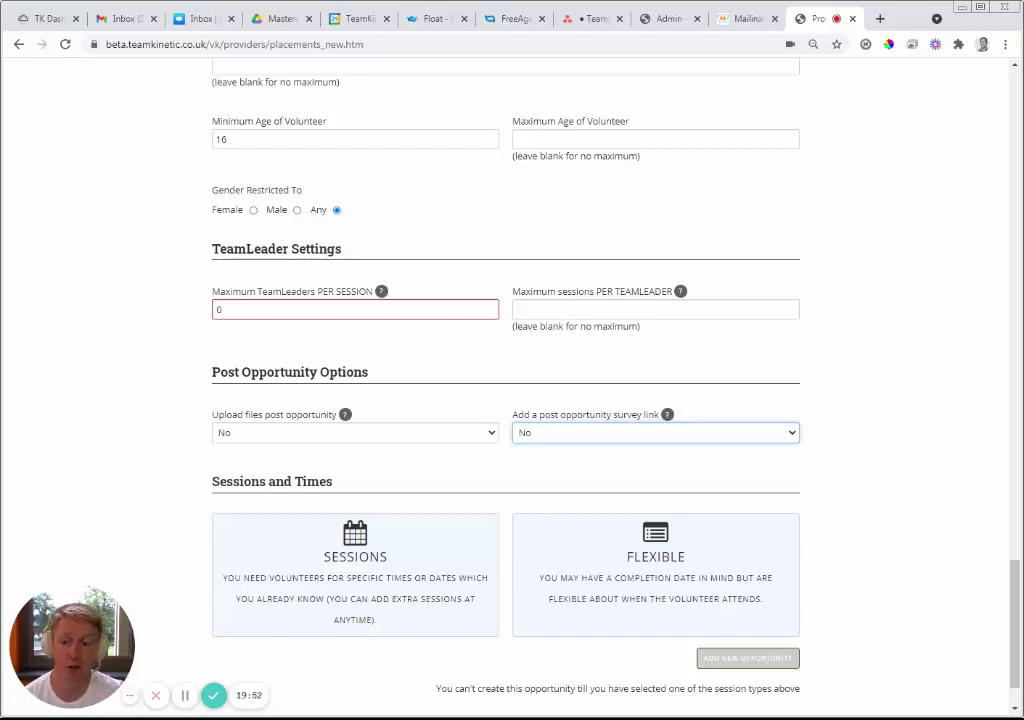
{"action": "scroll", "coordinate": [500, 450], "scroll_direction": "down", "scroll_amount": 1}
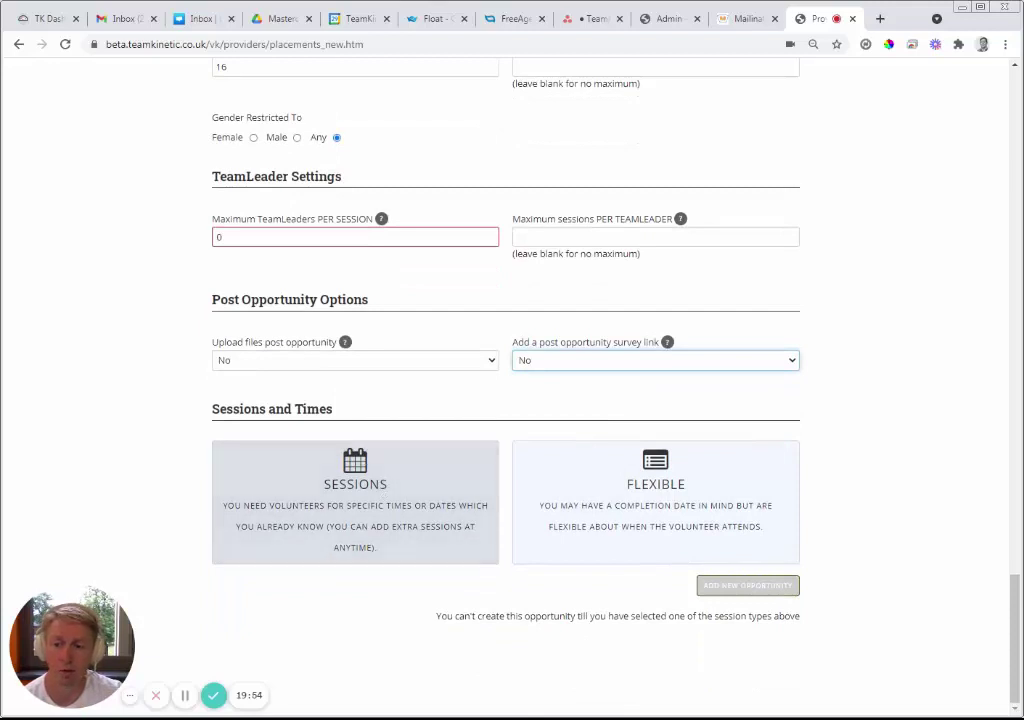
- Switch Sessions and Times from FLEXIBLE to the SESSIONS option
{"action": "left_click_drag", "start_coordinate": [244, 409], "coordinate": [319, 409]}
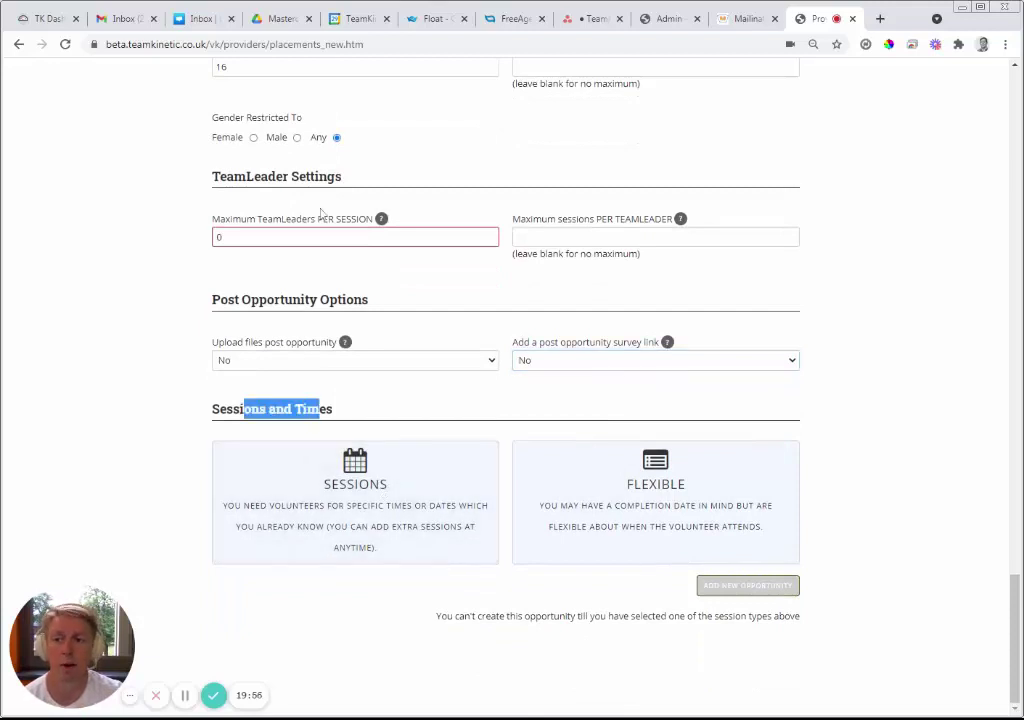
{"action": "left_click", "coordinate": [340, 515]}
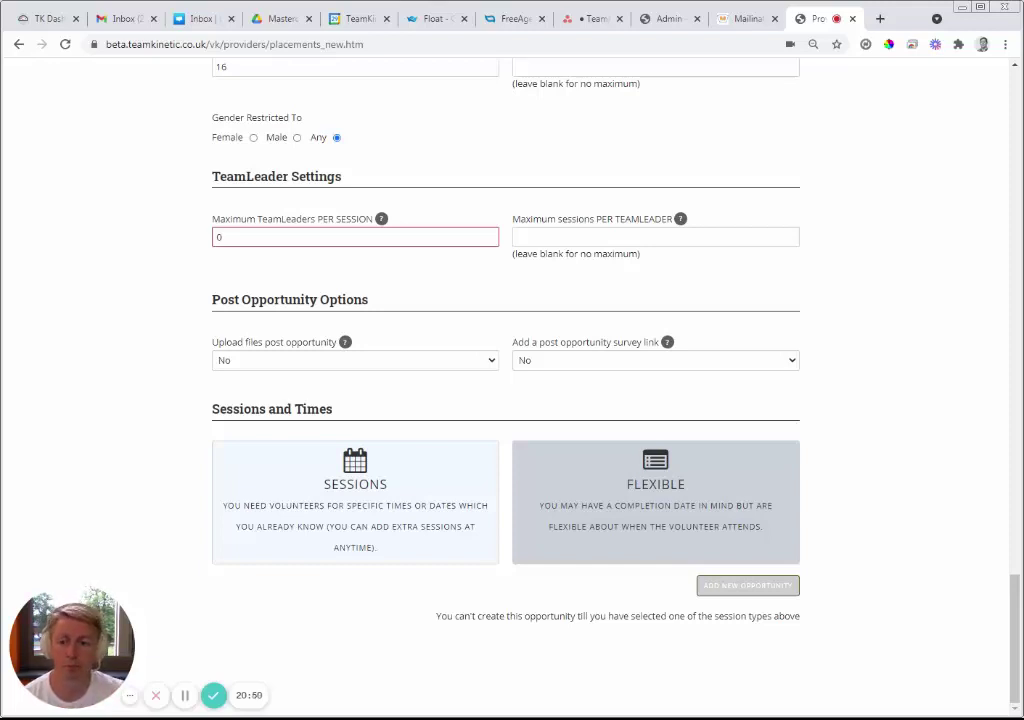
{"action": "left_click", "coordinate": [350, 491]}
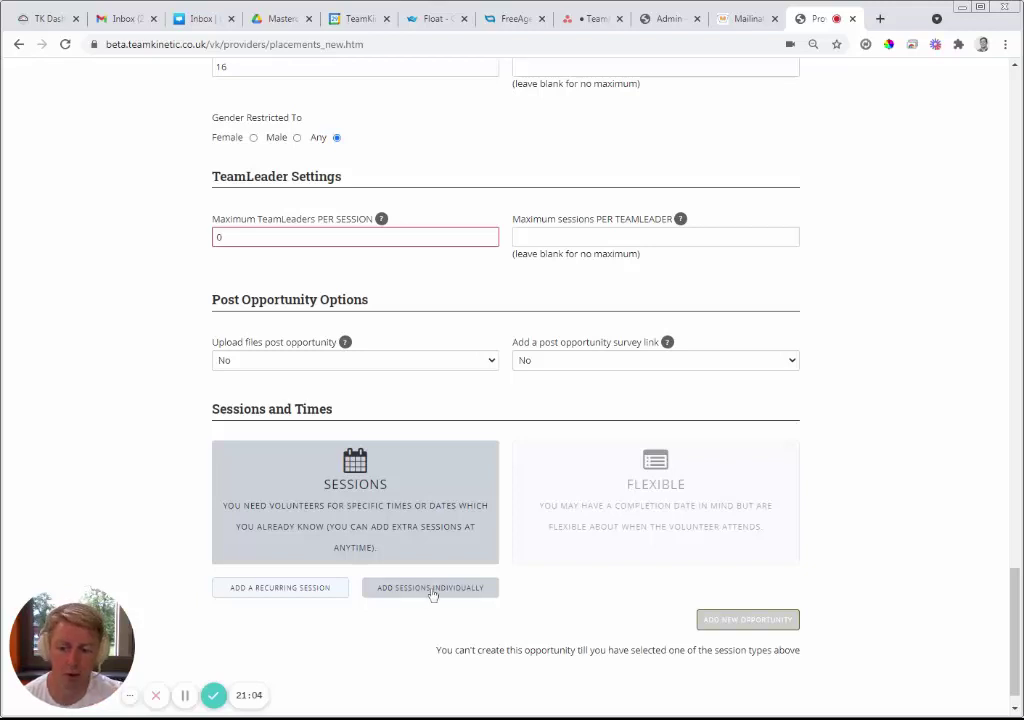
- Add a recurring session starting 29/07/2021 at 19:00, lasting 2 hours, for 12 months
{"action": "left_click", "coordinate": [290, 588]}
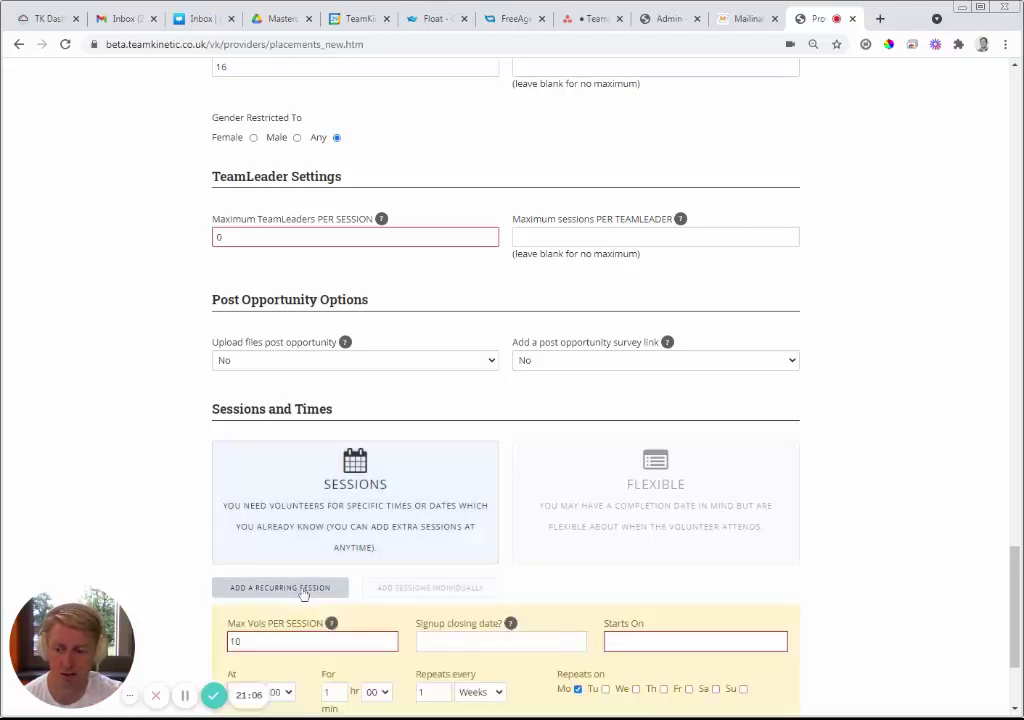
{"action": "scroll", "coordinate": [303, 593], "scroll_direction": "down", "scroll_amount": 2}
{"action": "left_click", "coordinate": [770, 496]}
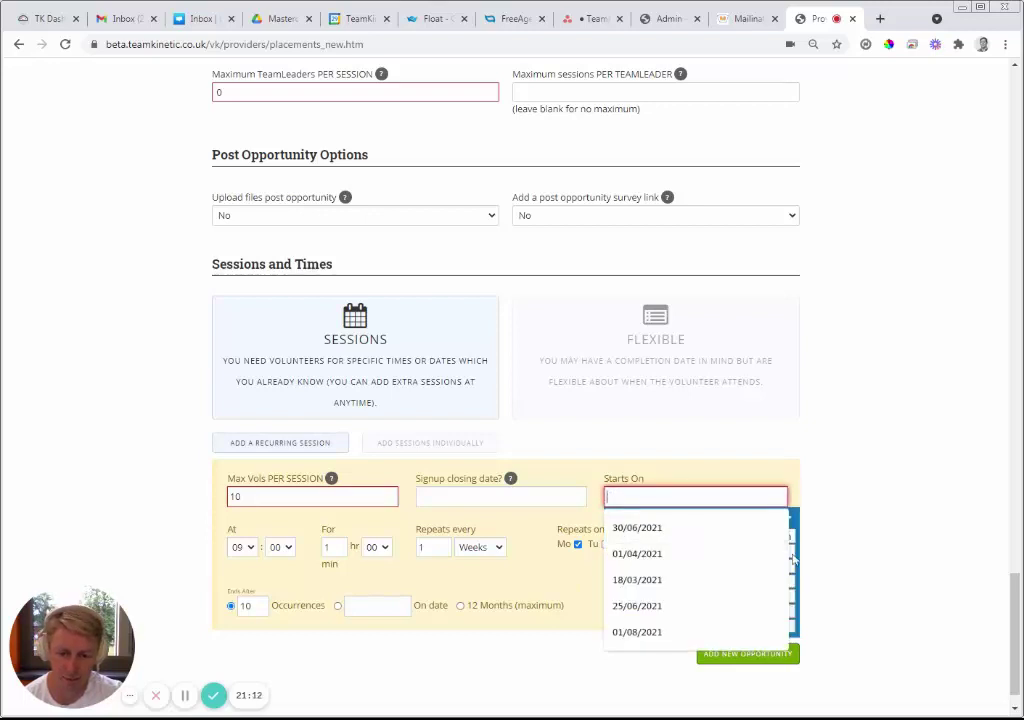
{"action": "left_click", "coordinate": [709, 533]}
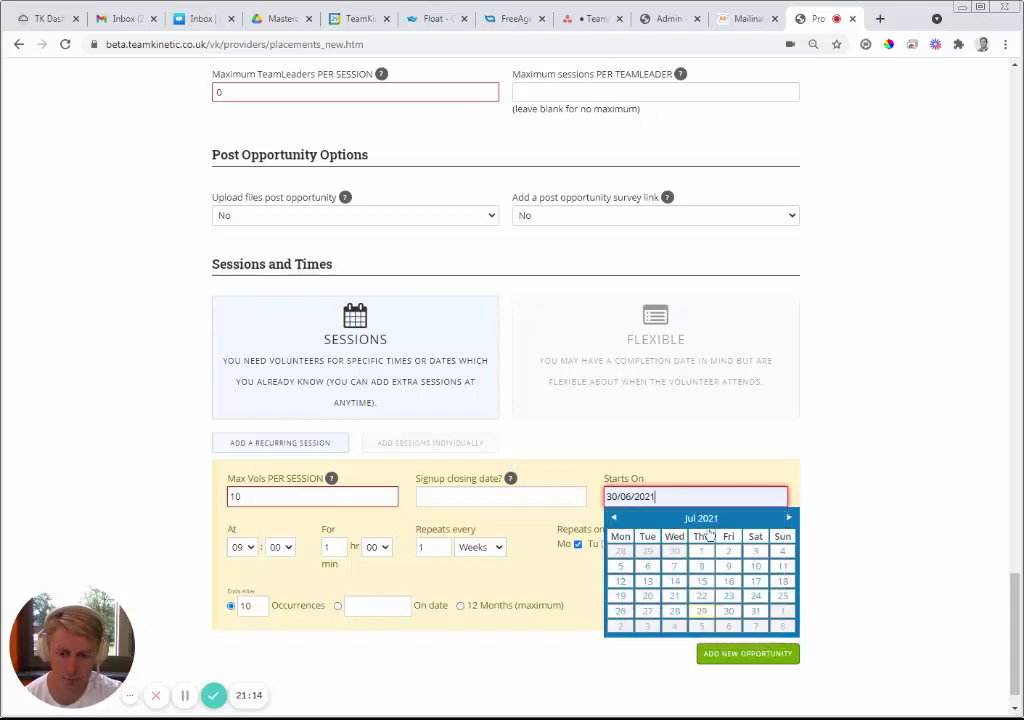
{"action": "left_click", "coordinate": [703, 611]}
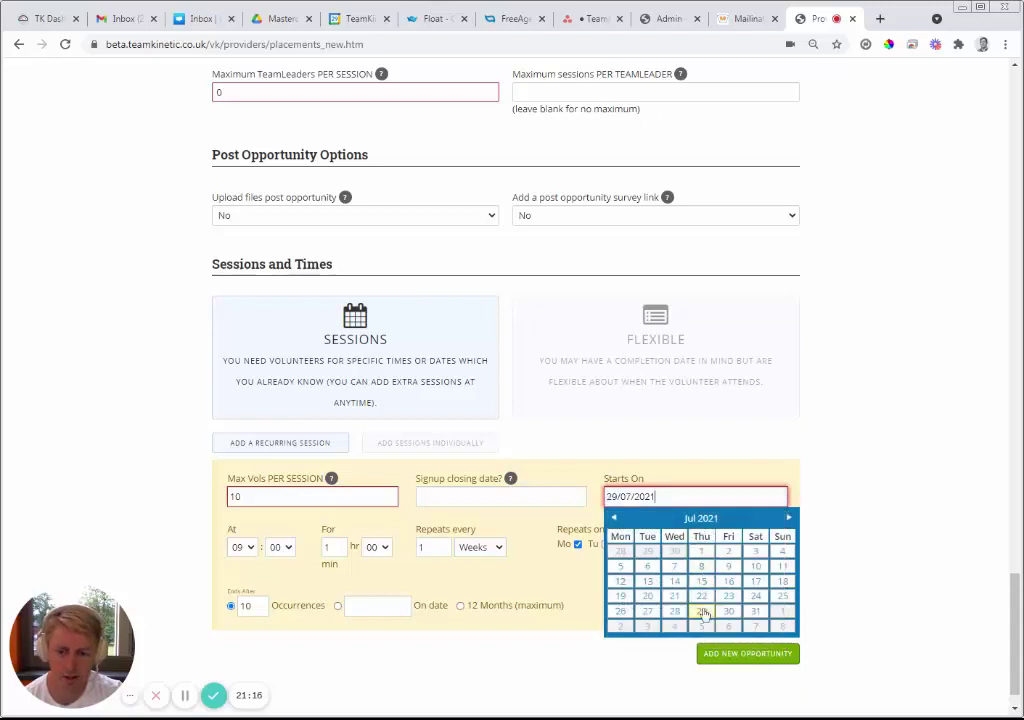
{"action": "left_click", "coordinate": [242, 547]}
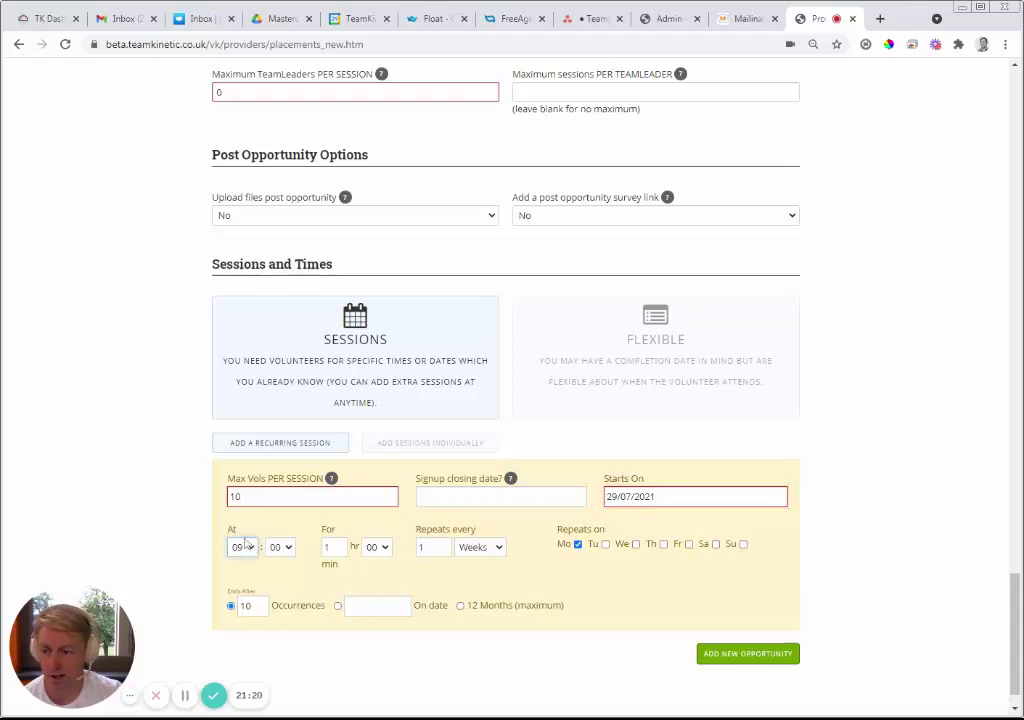
{"action": "type", "text": "19"}
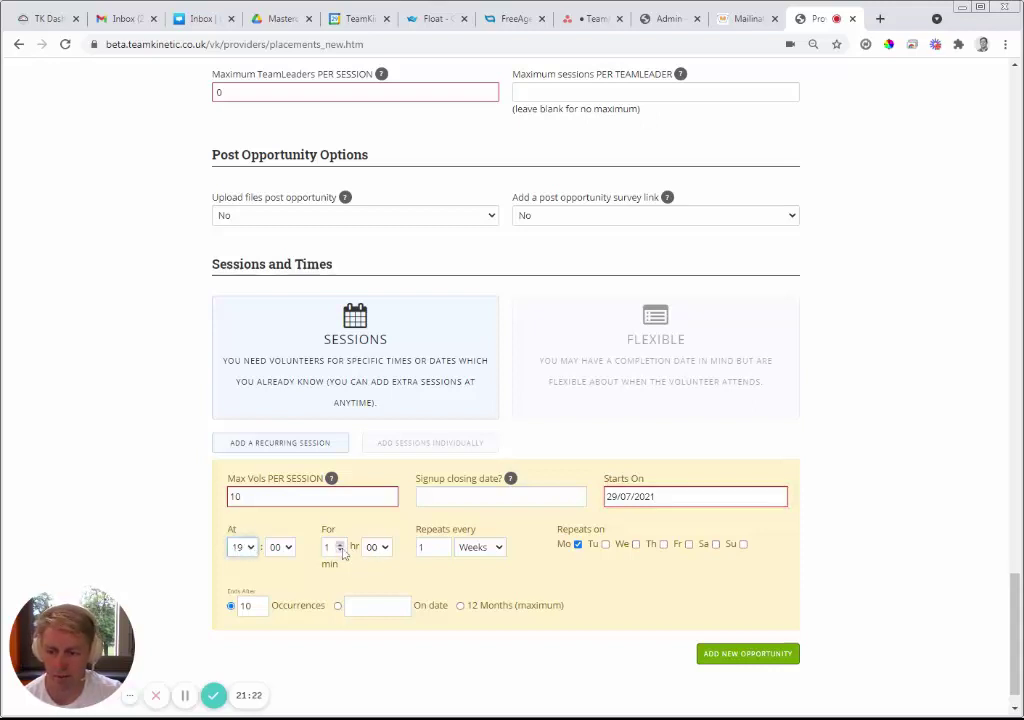
{"action": "left_click", "coordinate": [339, 544]}
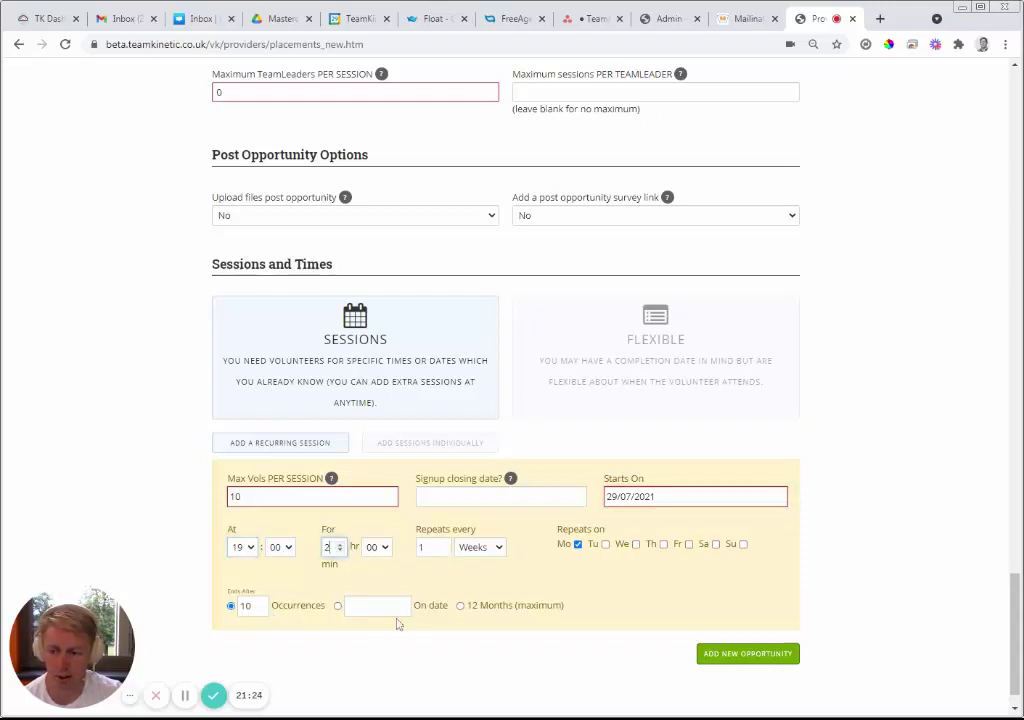
{"action": "left_click", "coordinate": [460, 606]}
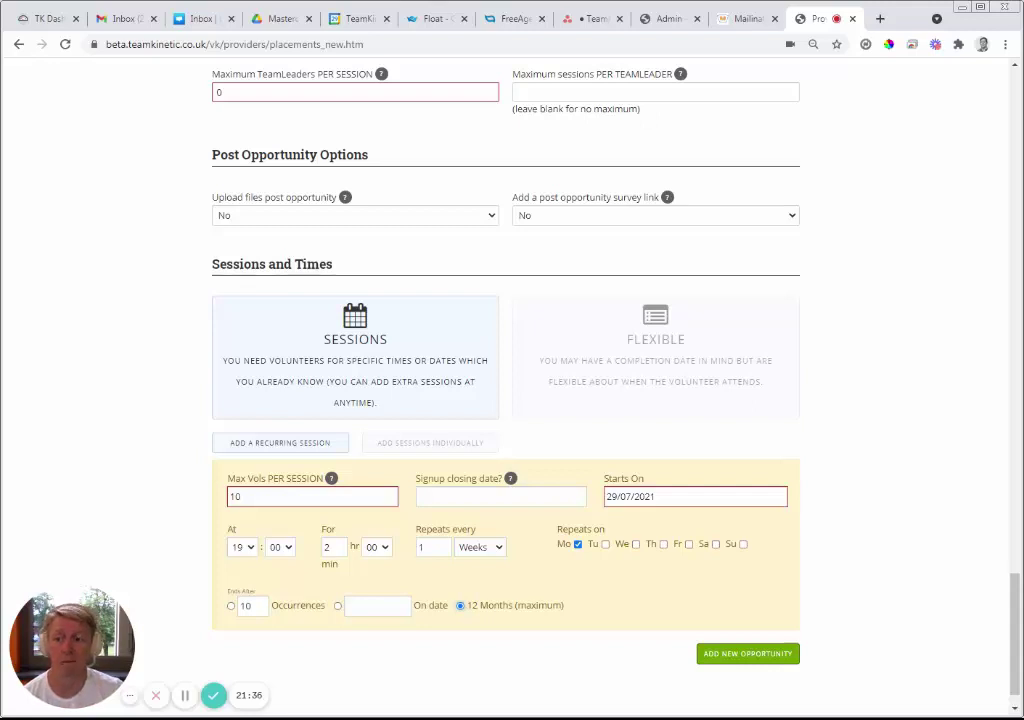
- Allow 1 volunteer per session, repeat on Tuesdays instead of Mondays, and create the opportunity
{"action": "left_click_drag", "start_coordinate": [248, 497], "coordinate": [160, 503]}
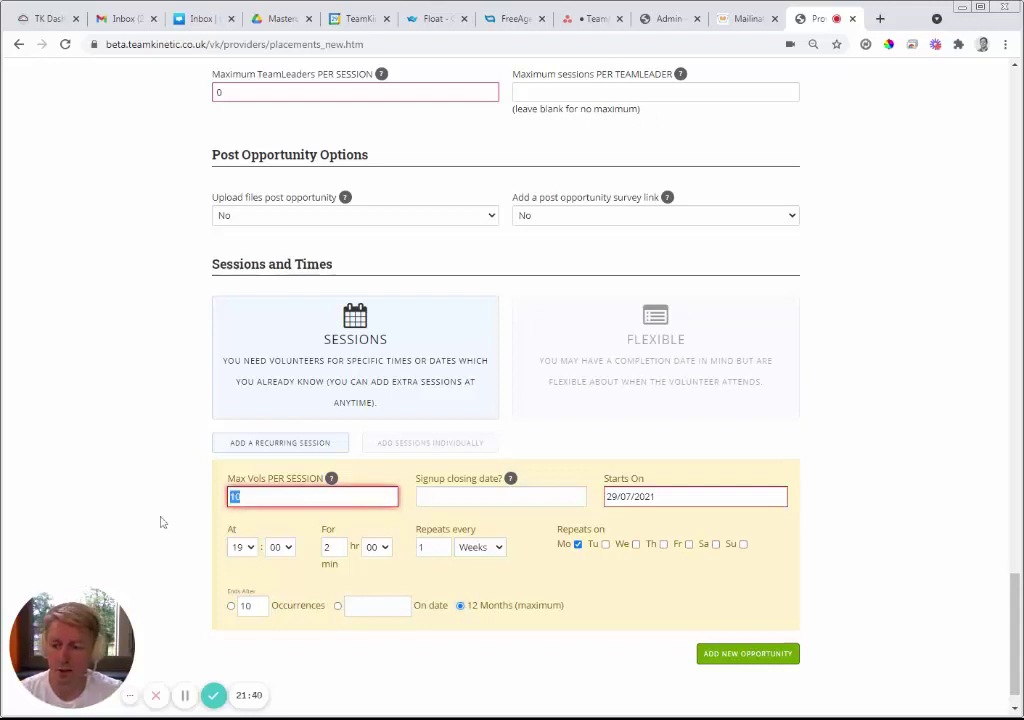
{"action": "type", "text": "1"}
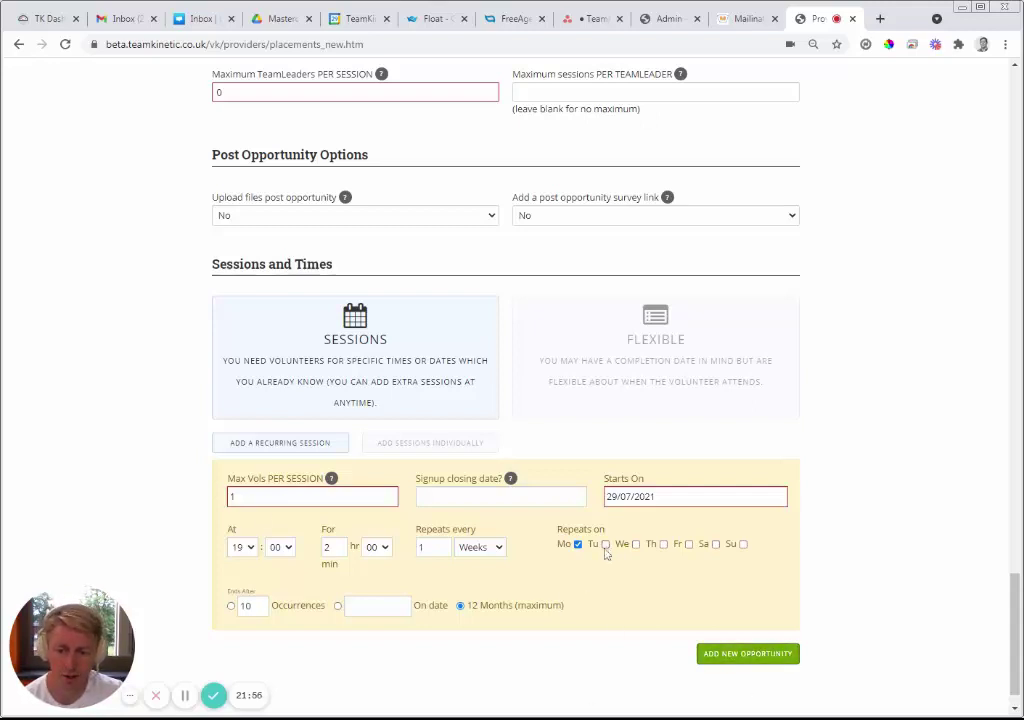
{"action": "left_click", "coordinate": [605, 544]}
{"action": "left_click", "coordinate": [577, 544]}
{"action": "left_click", "coordinate": [752, 660]}
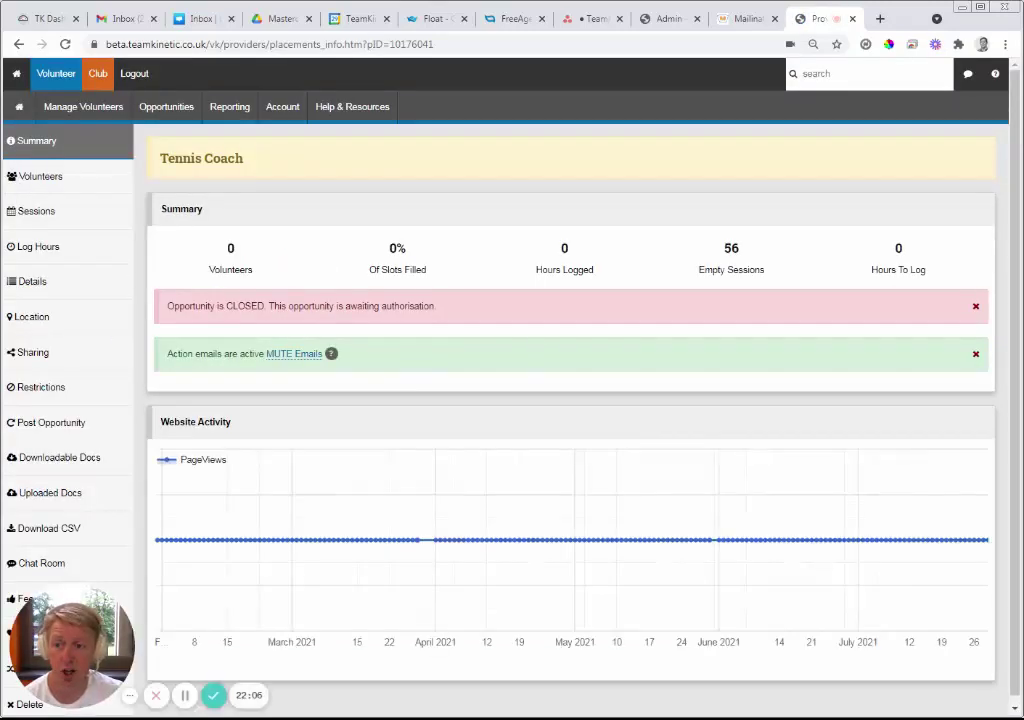
- Point out the opportunity's CLOSED status, then reload the page to refresh it
{"action": "double_click", "coordinate": [245, 306]}
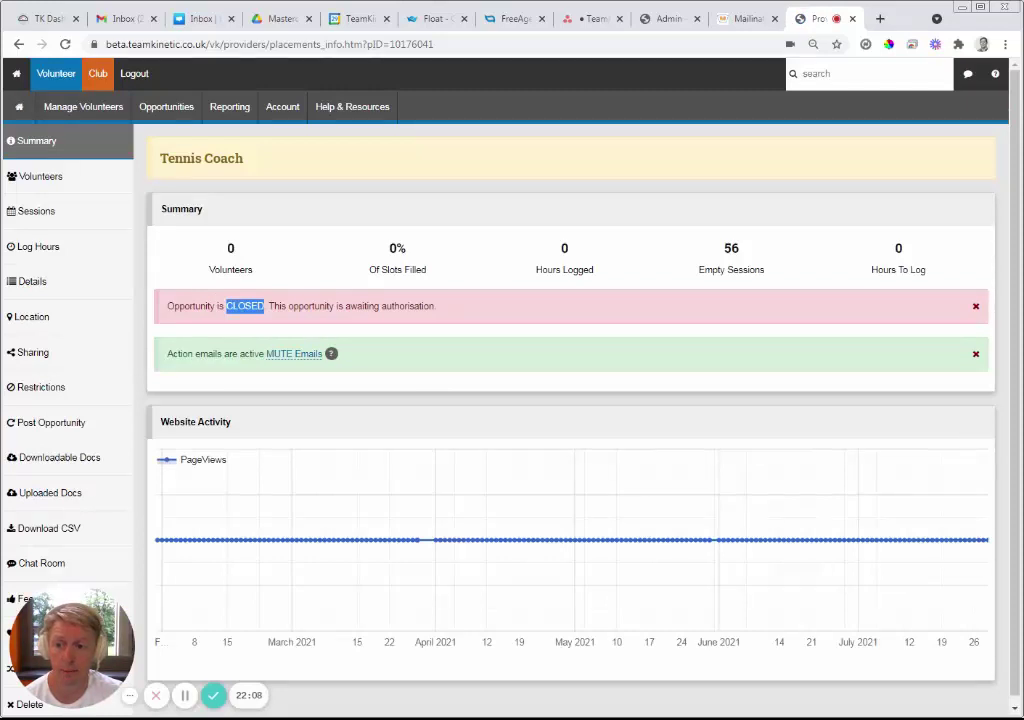
{"action": "left_click", "coordinate": [245, 306]}
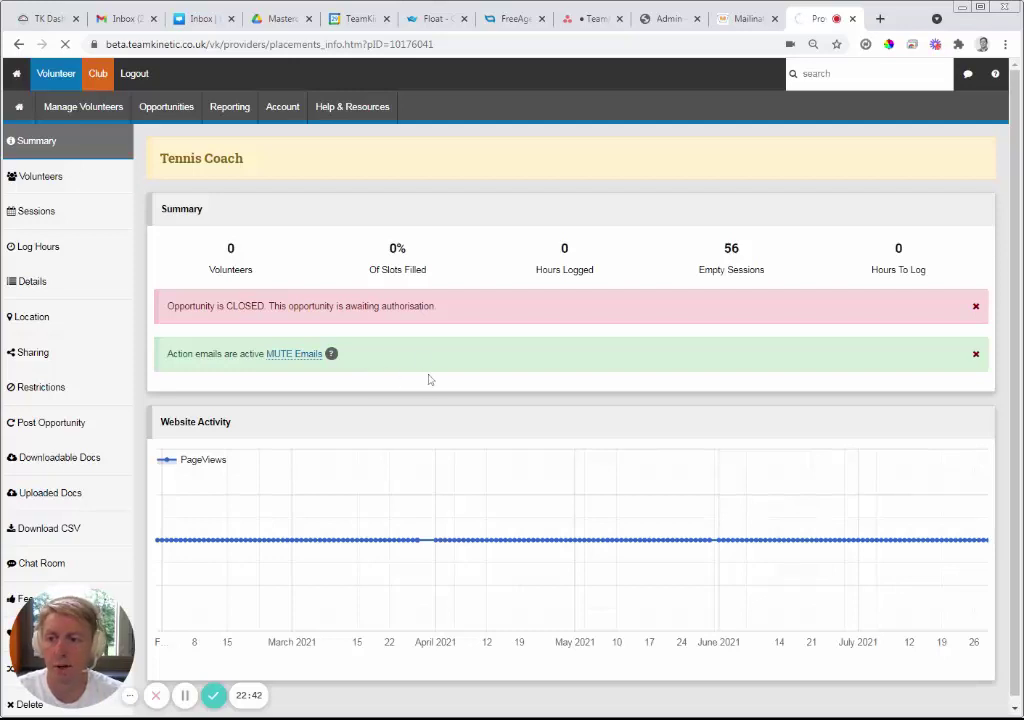
{"action": "key", "text": "F5"}
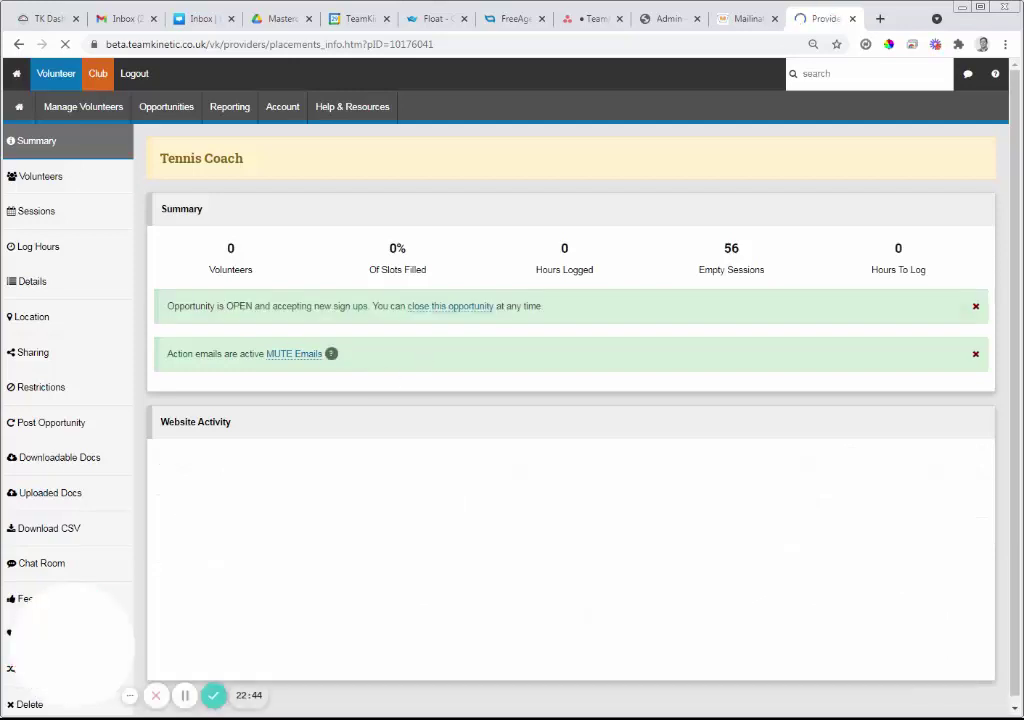
- Close the Tennis Coach opportunity, then reopen it to new sign-ups
{"action": "double_click", "coordinate": [247, 309]}
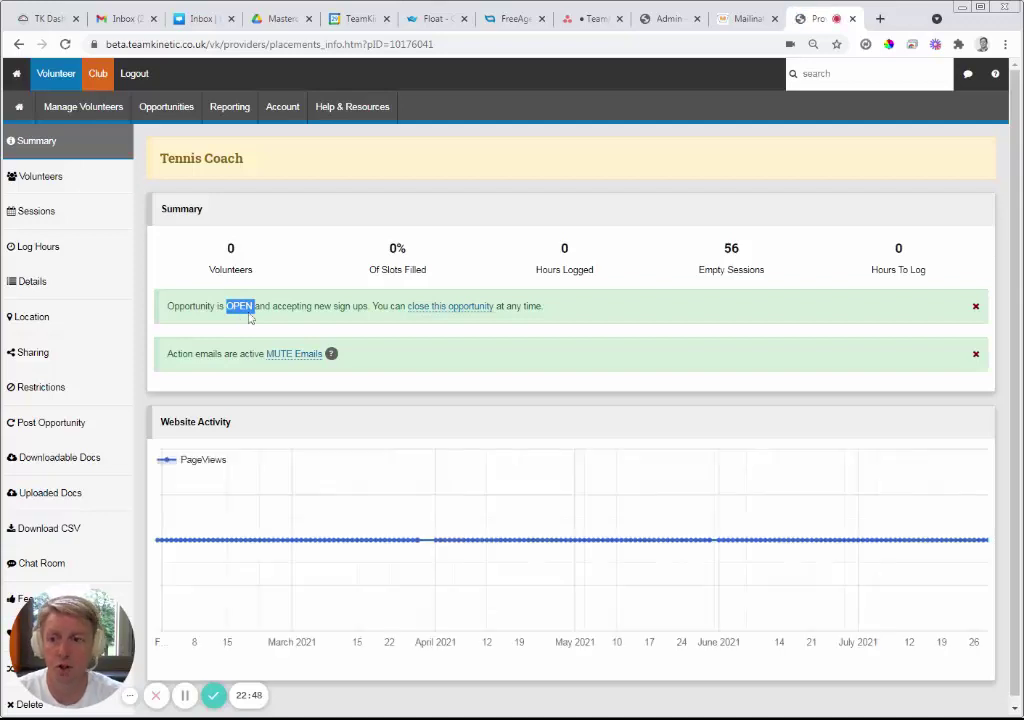
{"action": "left_click", "coordinate": [447, 313]}
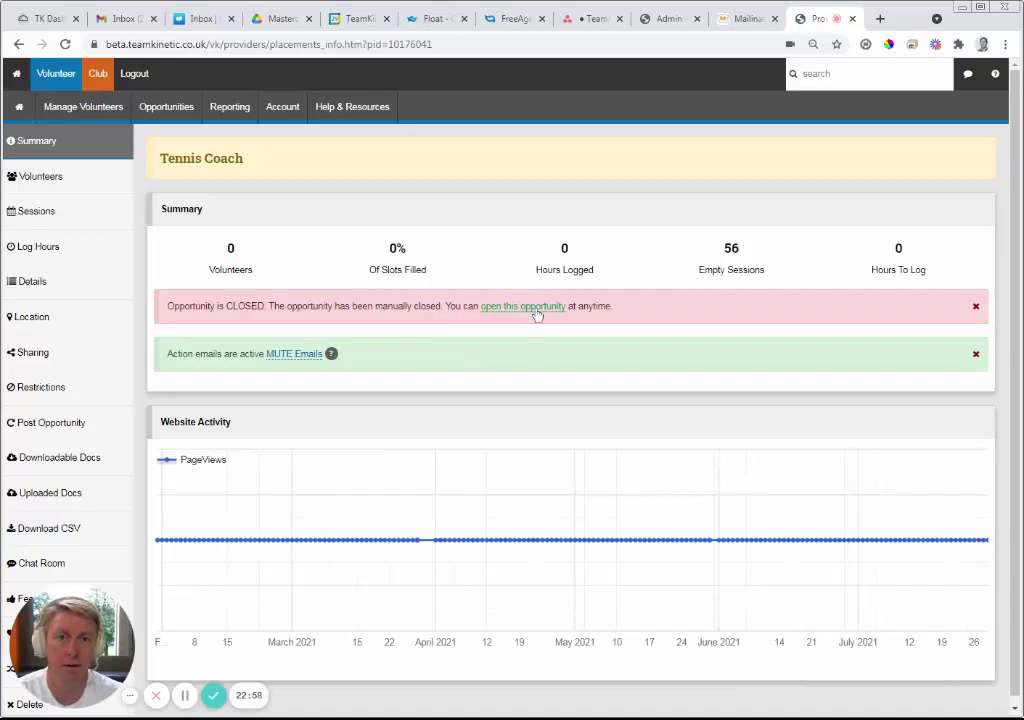
{"action": "left_click", "coordinate": [537, 312]}
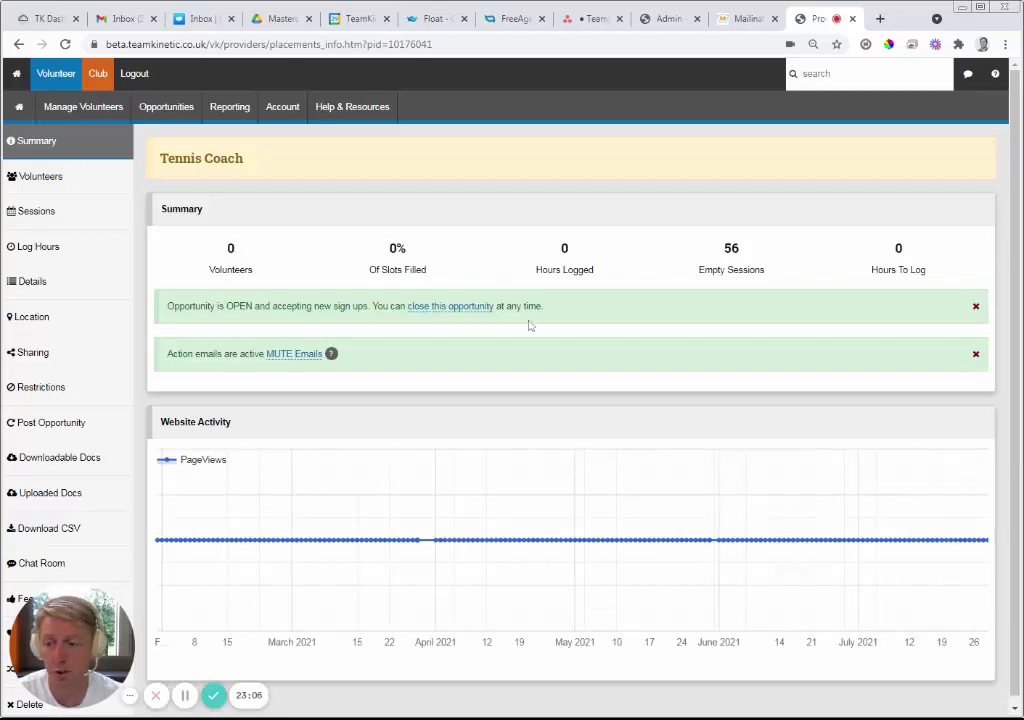
{"action": "scroll", "coordinate": [377, 414], "scroll_direction": "down", "scroll_amount": 1}
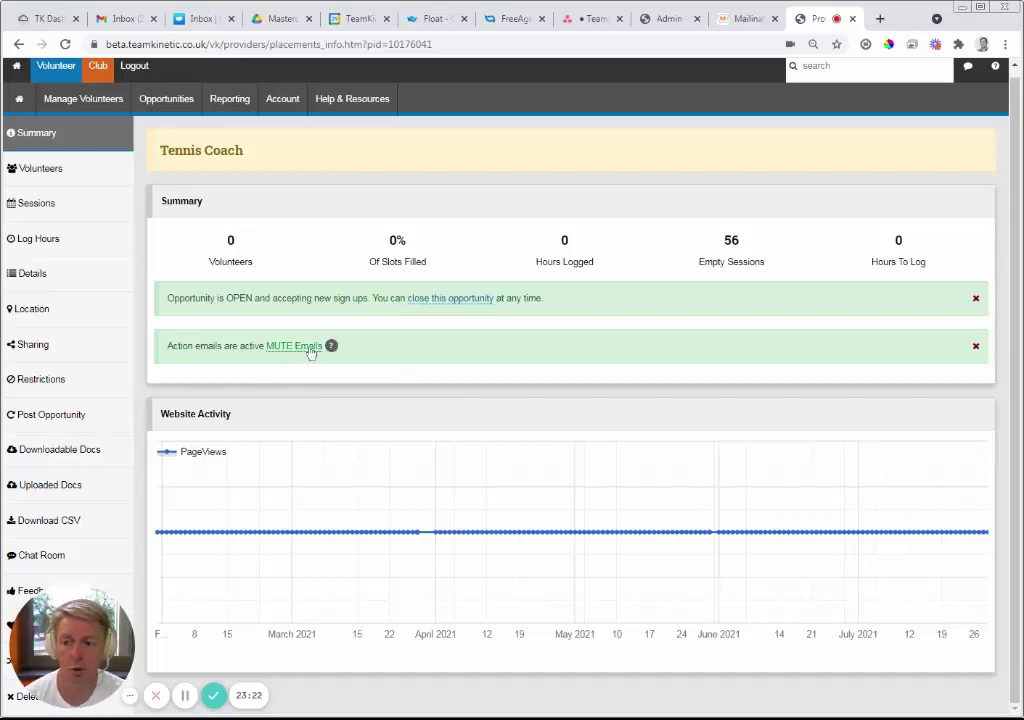
- Go to Manage Volunteers > Invite Volunteers from the top menu
{"action": "mouse_move", "coordinate": [629, 535]}
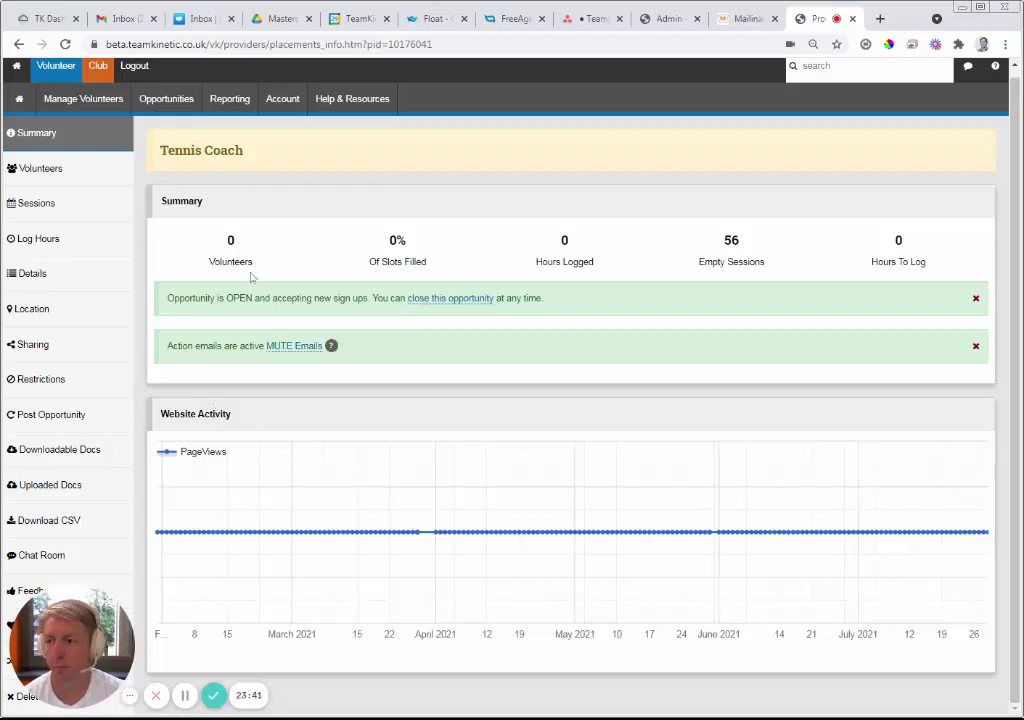
{"action": "mouse_move", "coordinate": [82, 104]}
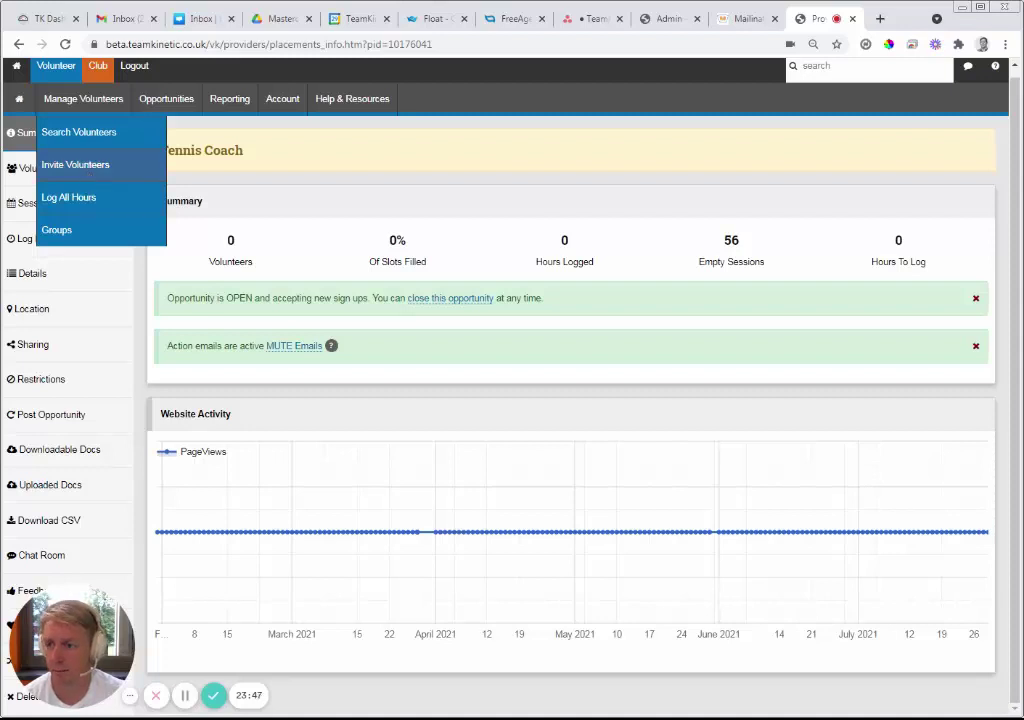
{"action": "left_click", "coordinate": [88, 176]}
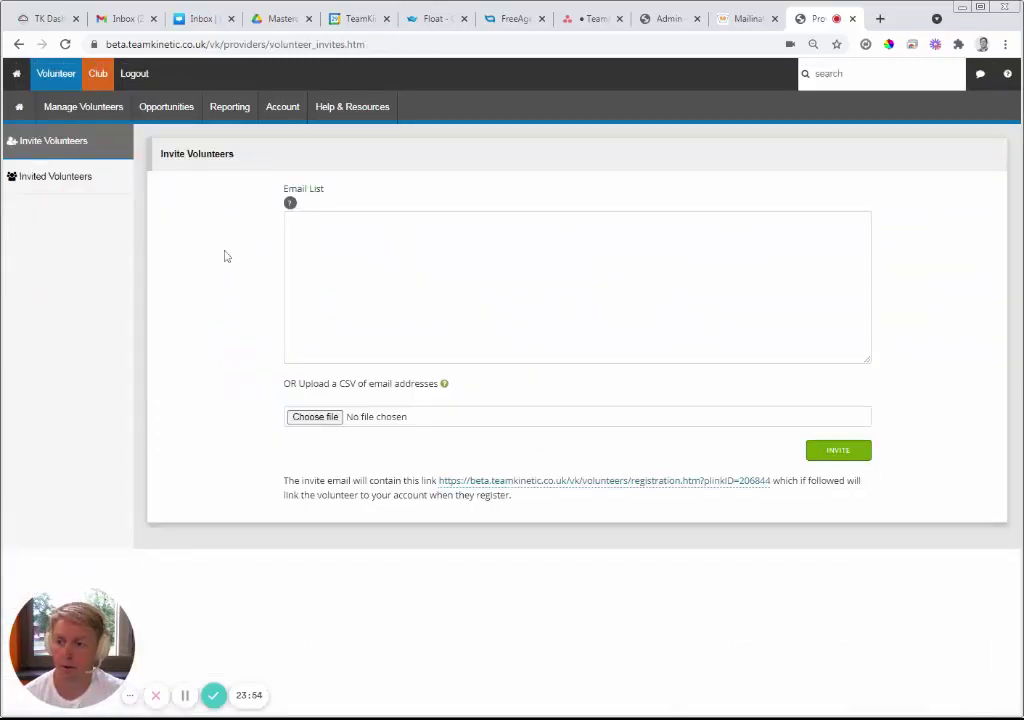
- Invite a new volunteer by entering their email address in the Email List
{"action": "left_click", "coordinate": [288, 222]}
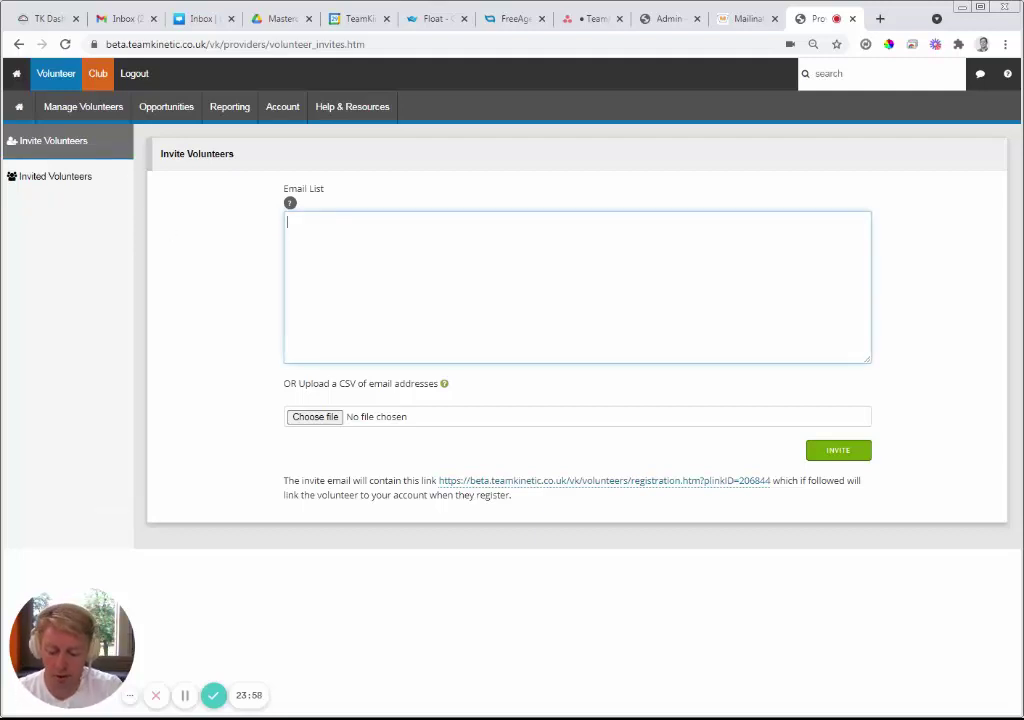
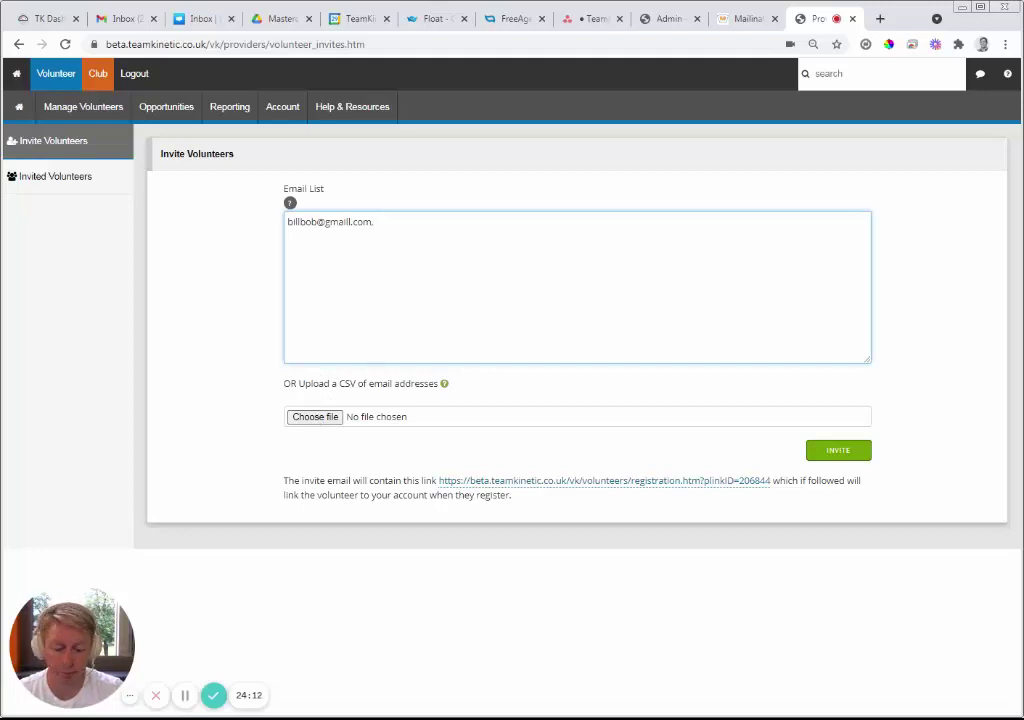
{"action": "left_click", "coordinate": [838, 450]}
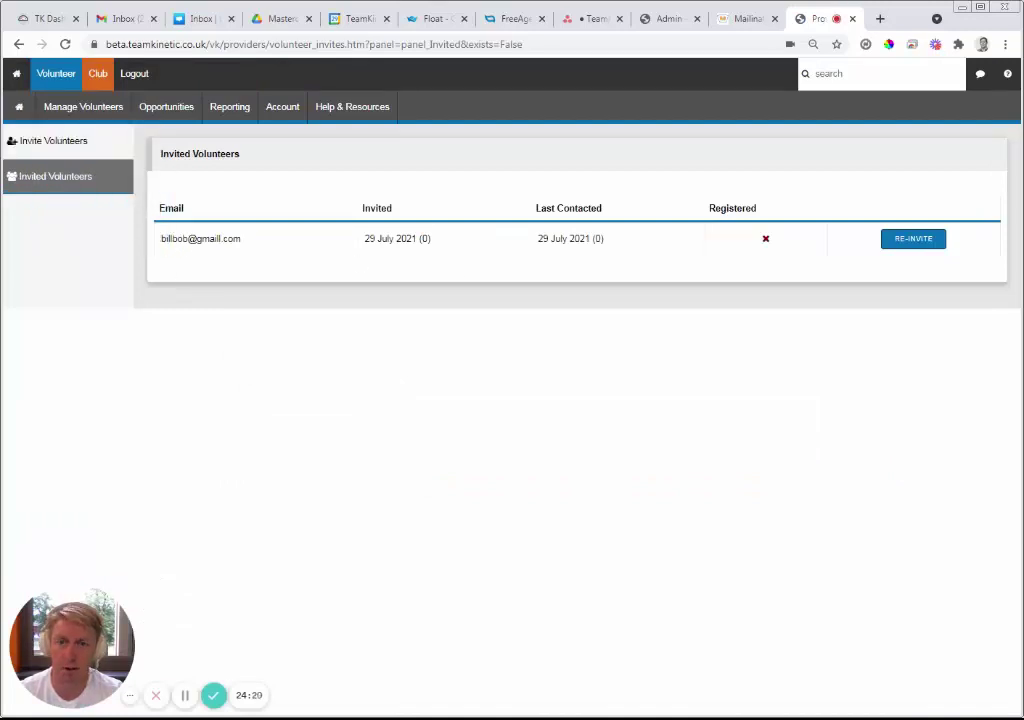
- Point out the invited address under Invited Volunteers, then switch to the volunteer dashboard
{"action": "left_click_drag", "start_coordinate": [176, 239], "coordinate": [233, 239]}
{"action": "left_click", "coordinate": [233, 239]}
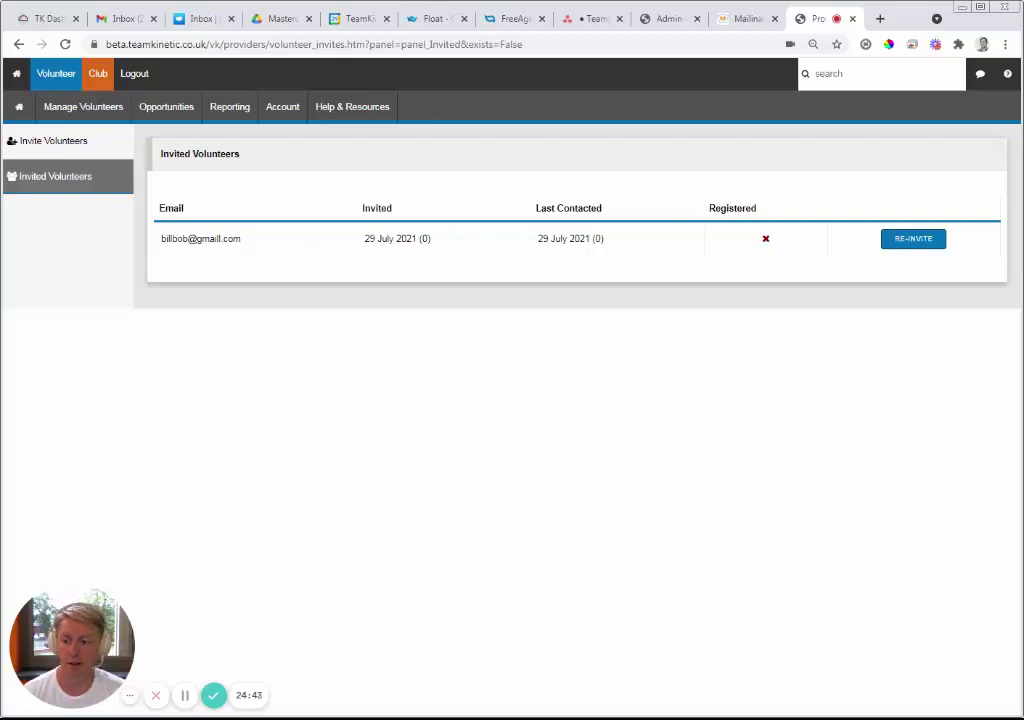
{"action": "left_click", "coordinate": [186, 697]}
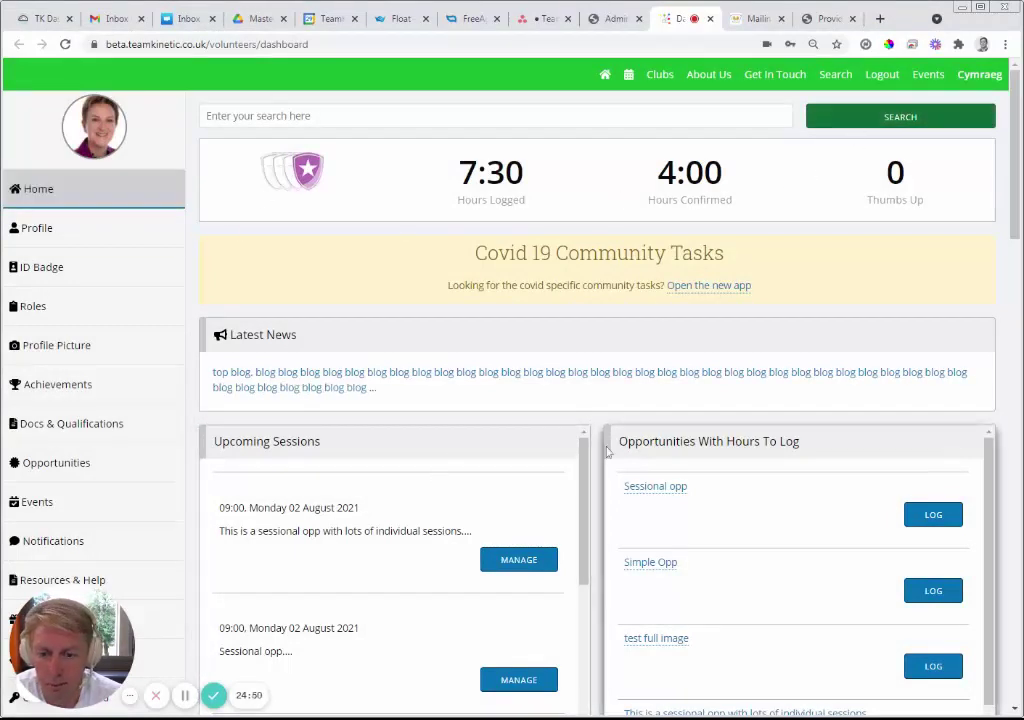
- Search 'tennis' and open the 'Tennis Coach - for Steve Tennis Club' opportunity
{"action": "left_click", "coordinate": [207, 115]}
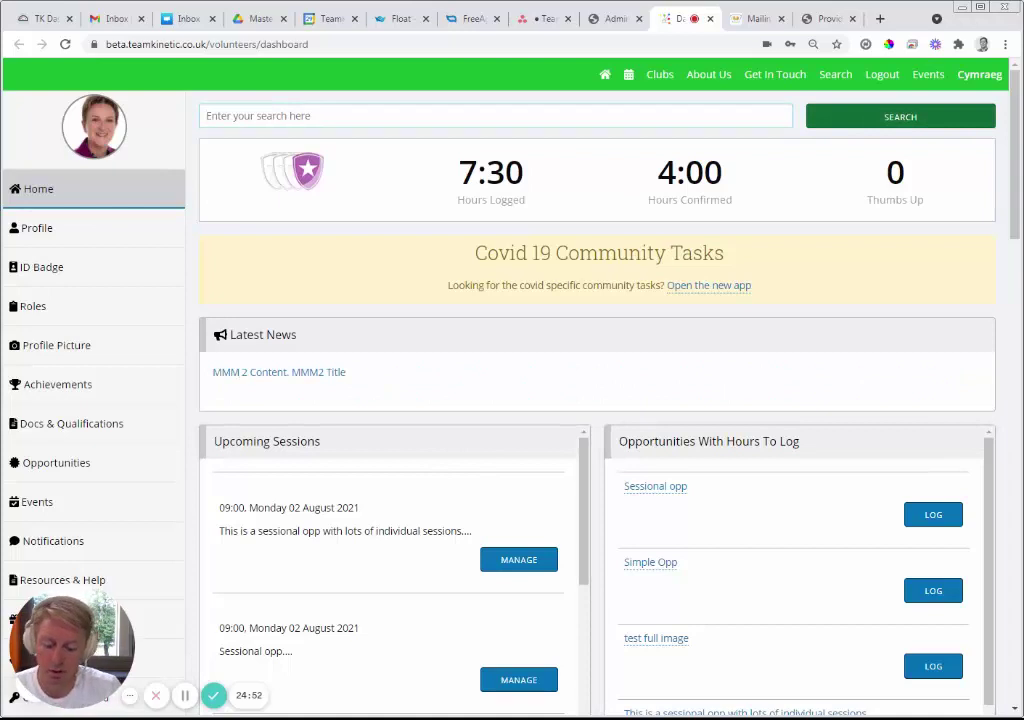
{"action": "type", "text": "tennis"}
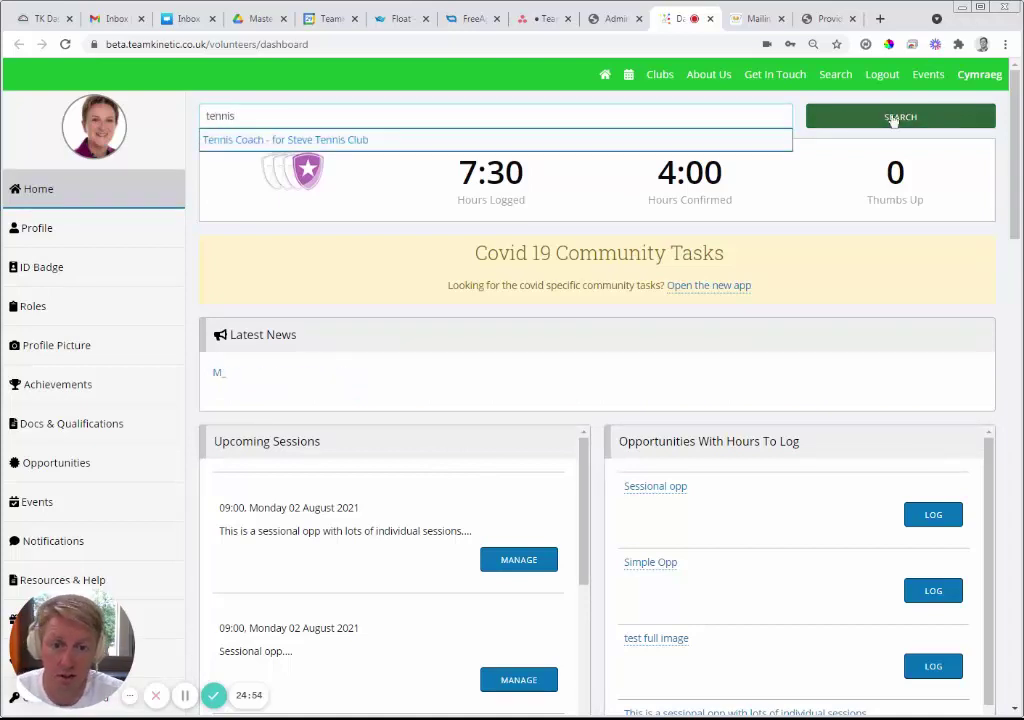
{"action": "left_click", "coordinate": [251, 141]}
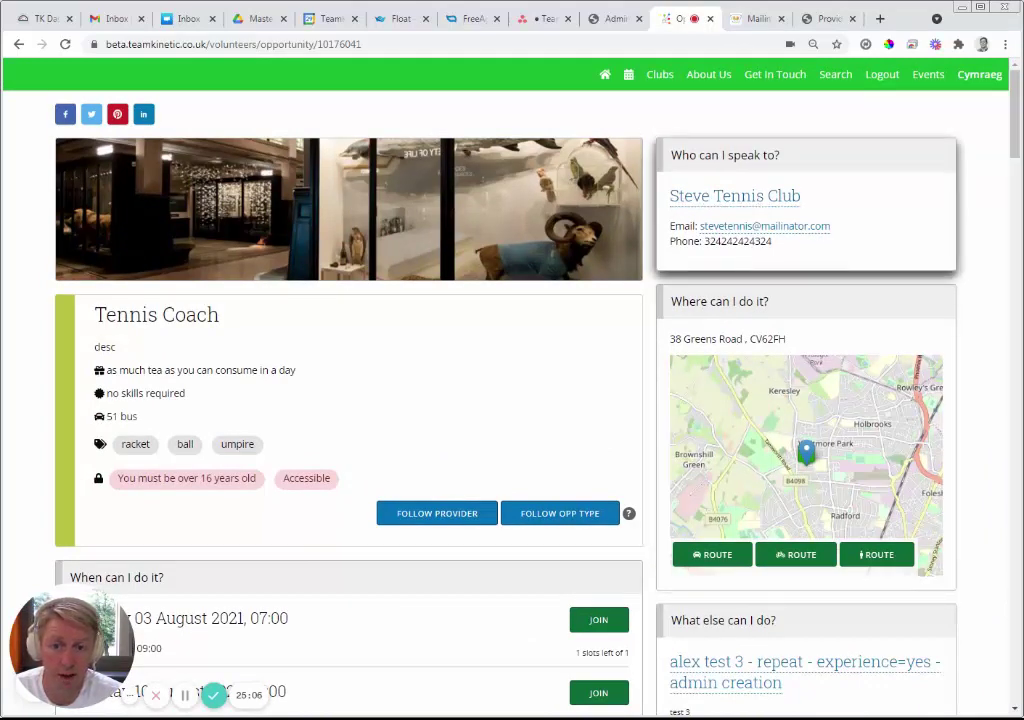
- Highlight the contact phone number and show car and other travel routes on the map
{"action": "left_click_drag", "start_coordinate": [716, 241], "coordinate": [773, 241]}
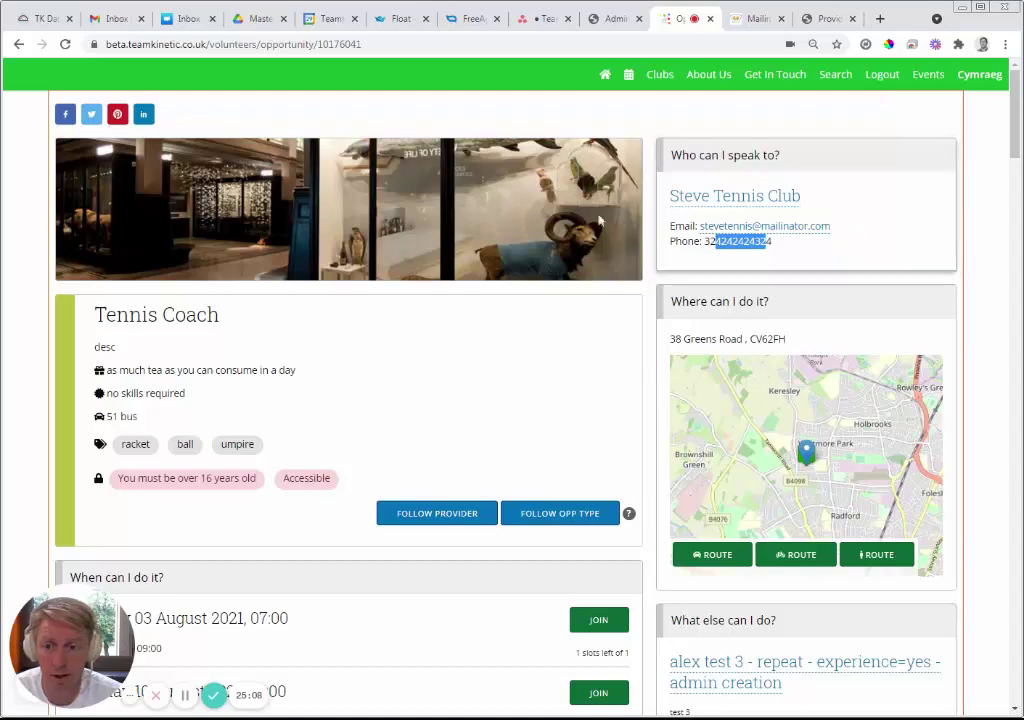
{"action": "scroll", "coordinate": [500, 270], "scroll_direction": "down", "scroll_amount": 3}
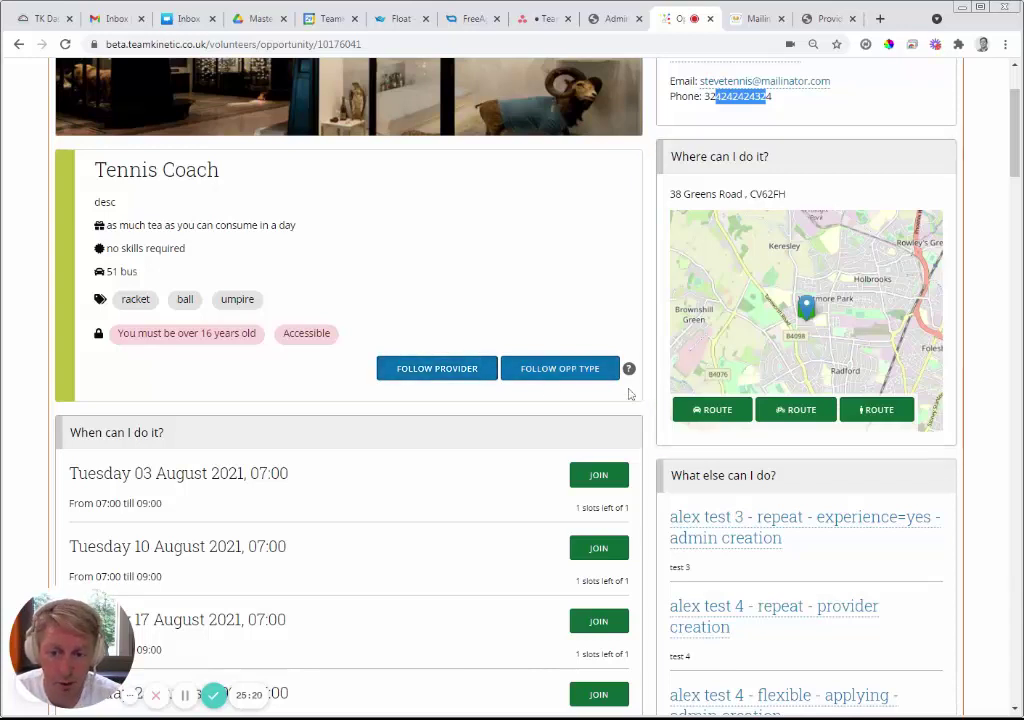
{"action": "left_click", "coordinate": [713, 417]}
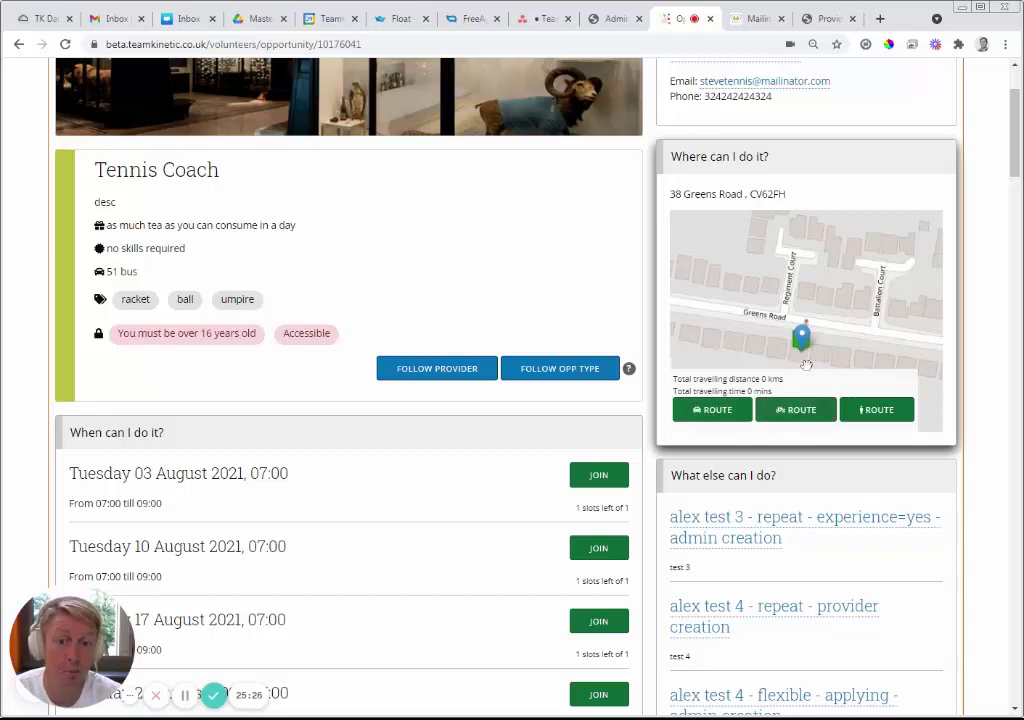
{"action": "left_click", "coordinate": [785, 420]}
{"action": "left_click", "coordinate": [787, 418]}
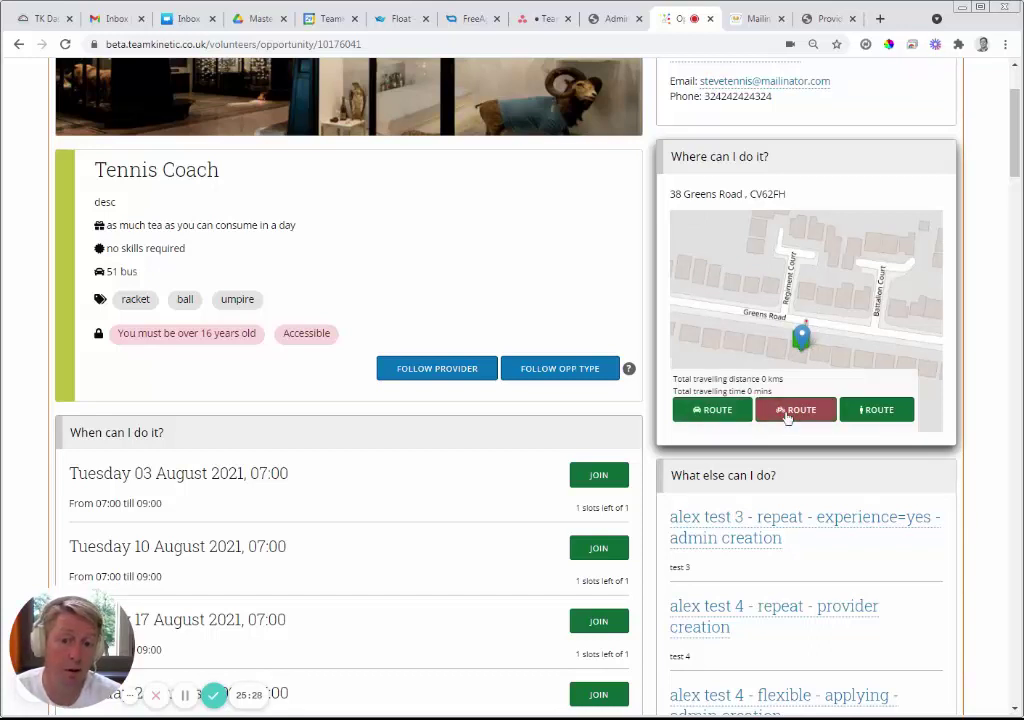
{"action": "left_click", "coordinate": [715, 412]}
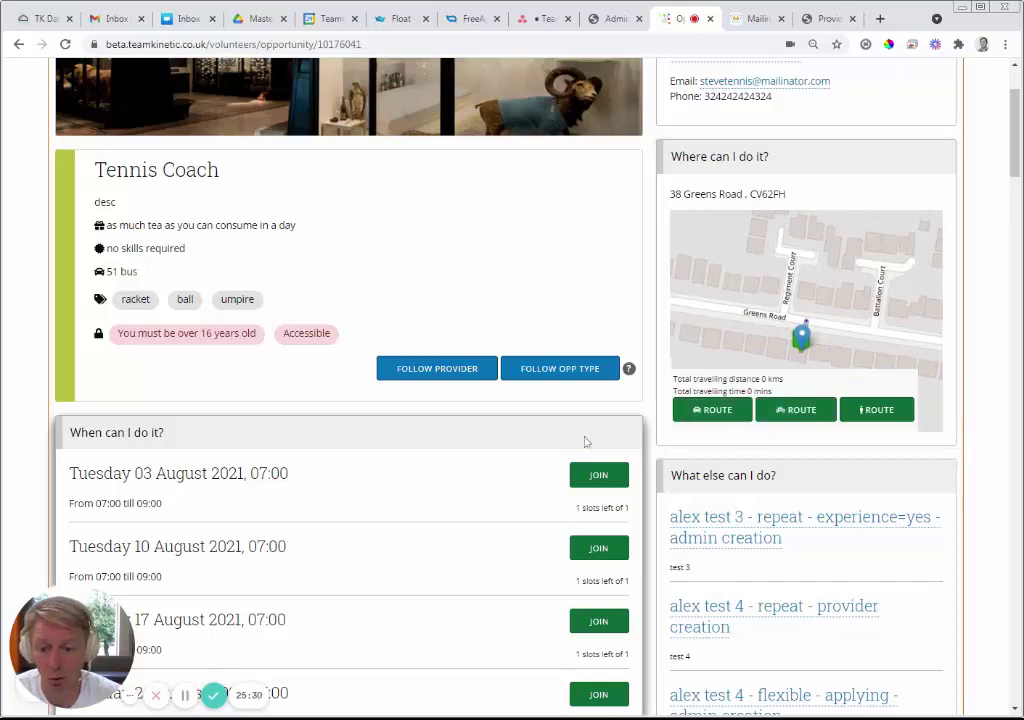
- Try to join the 3 August 2021 Tennis Coach session
{"action": "scroll", "coordinate": [658, 443], "scroll_direction": "down", "scroll_amount": 1}
{"action": "scroll", "coordinate": [658, 443], "scroll_direction": "down", "scroll_amount": 1}
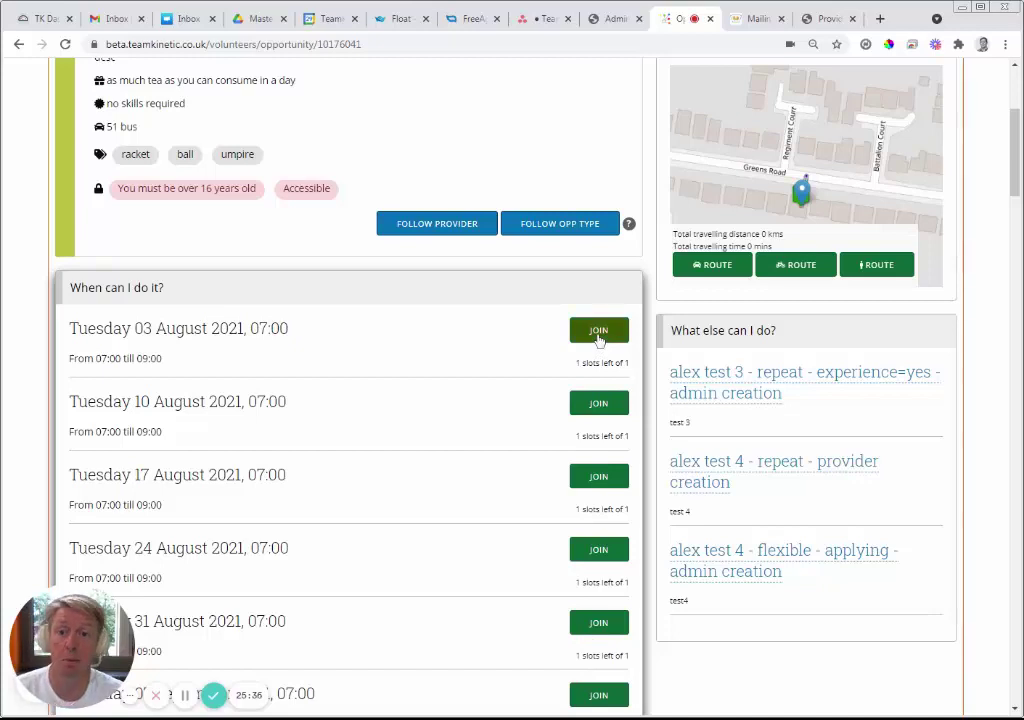
{"action": "left_click", "coordinate": [599, 333]}
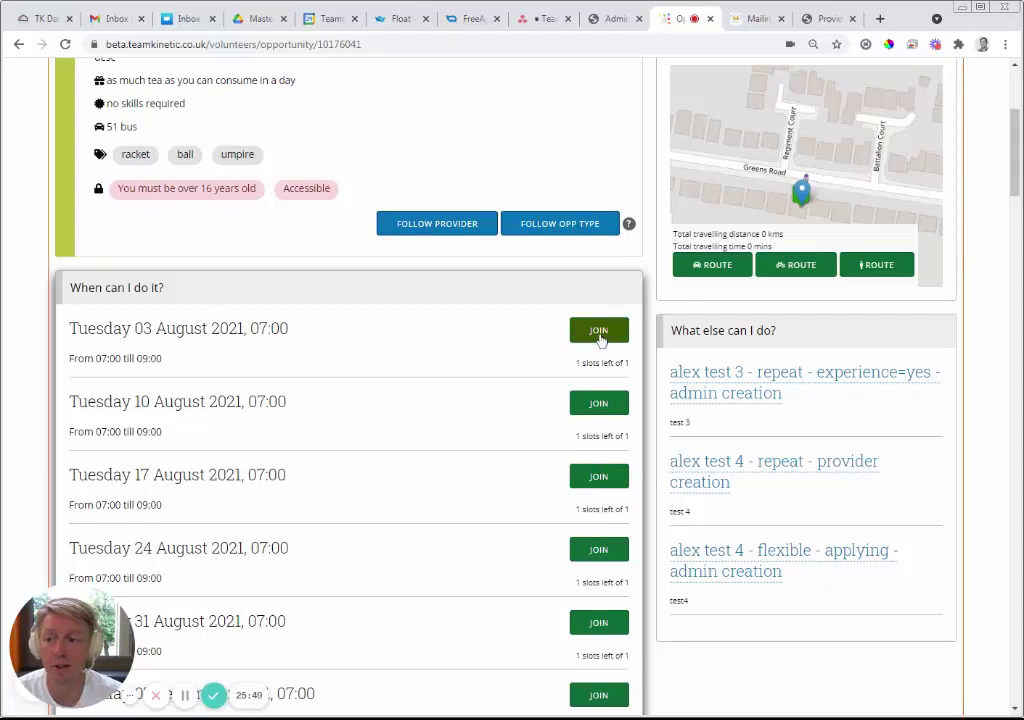
{"action": "left_click", "coordinate": [600, 338]}
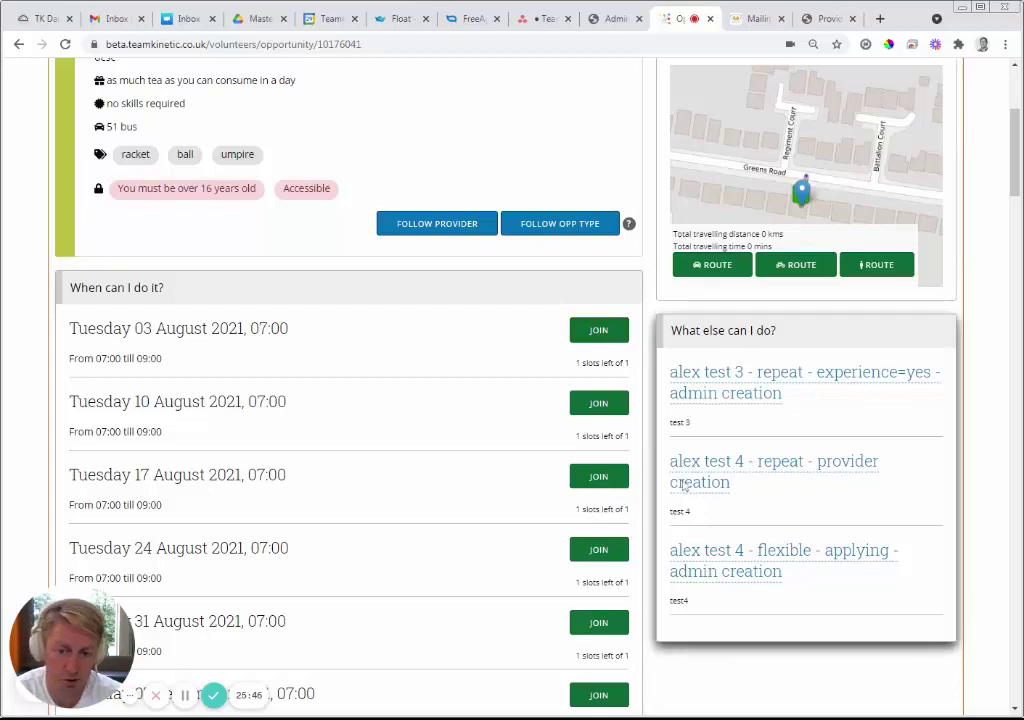
{"action": "left_click", "coordinate": [600, 333]}
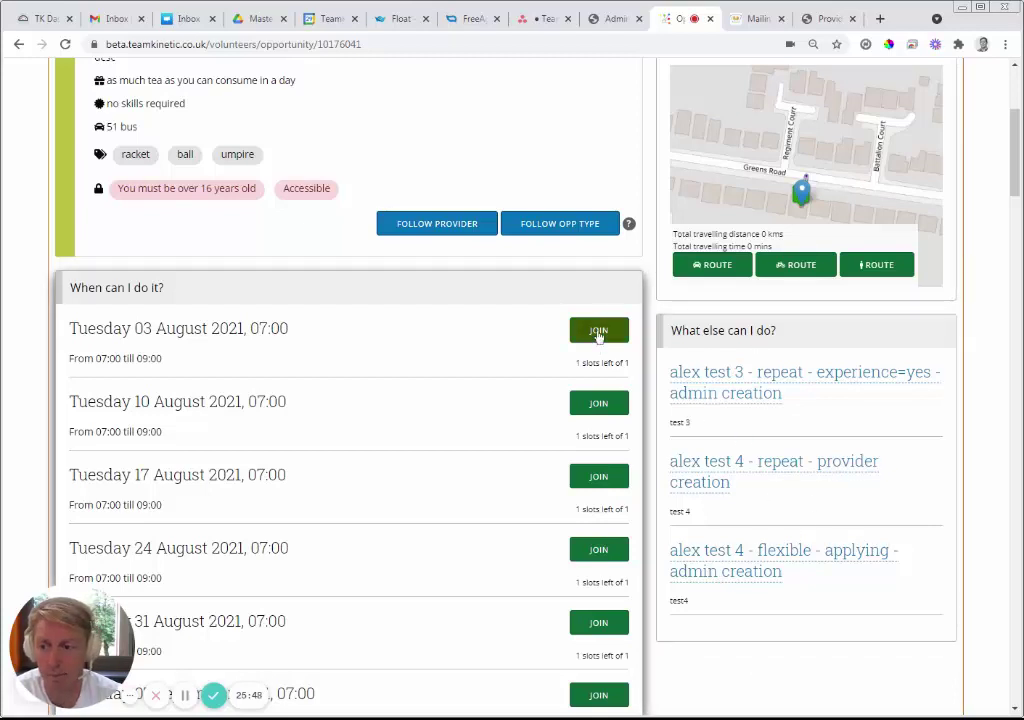
- Join the 3, 10, 24, 31 August and 7, 14 September sessions, then return to the provider side
{"action": "left_click", "coordinate": [598, 335]}
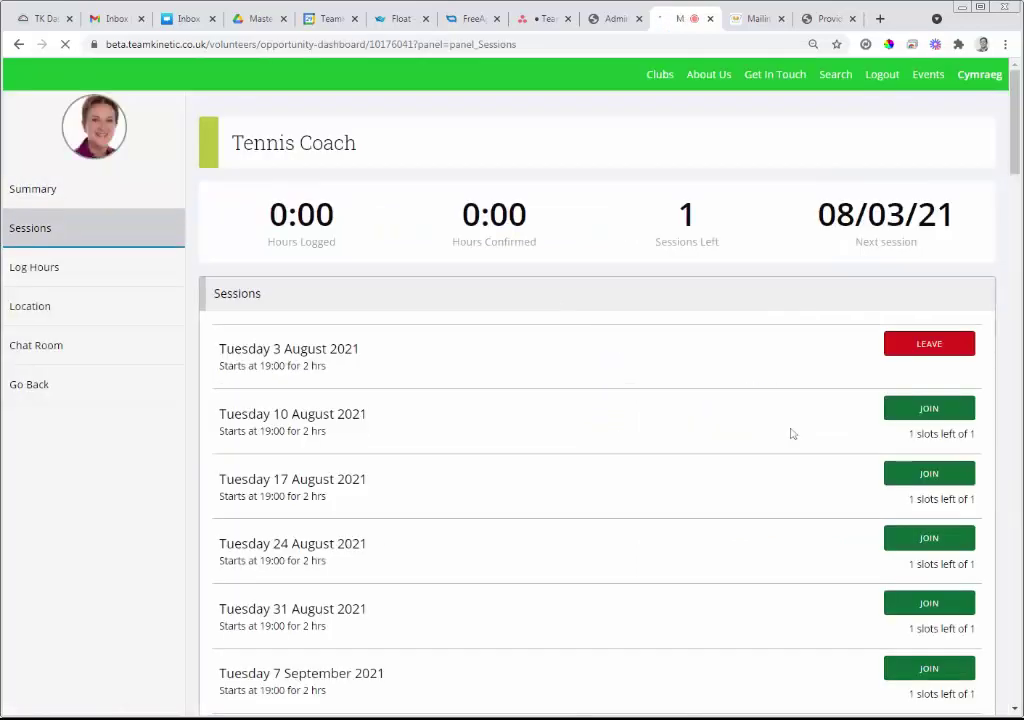
{"action": "scroll", "coordinate": [887, 389], "scroll_direction": "down", "scroll_amount": 3}
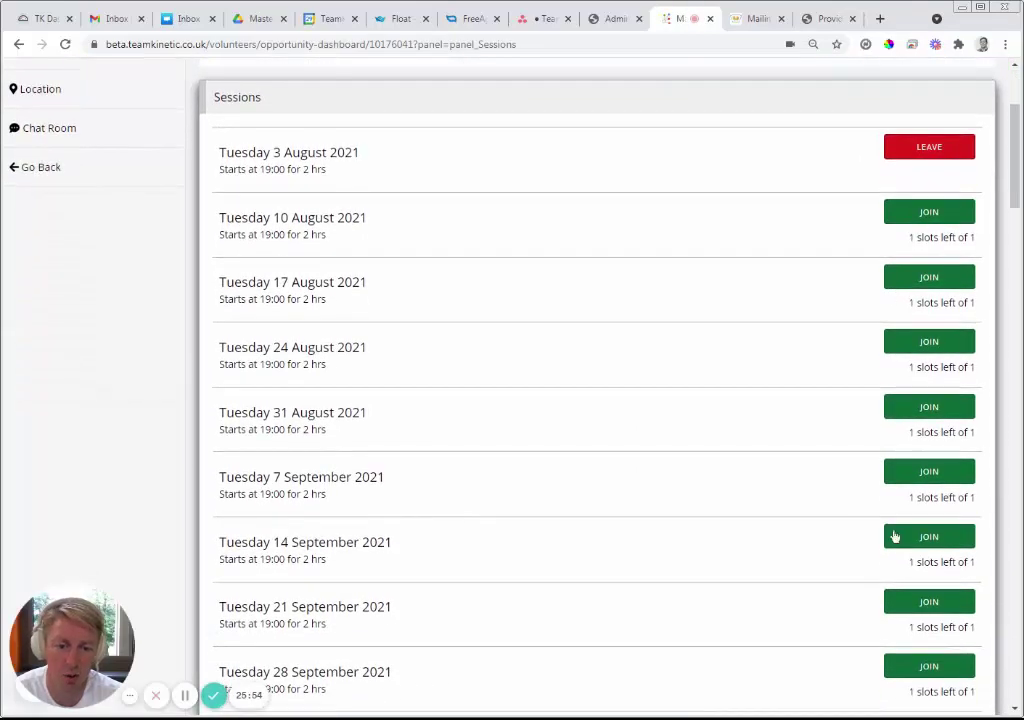
{"action": "left_click", "coordinate": [895, 537]}
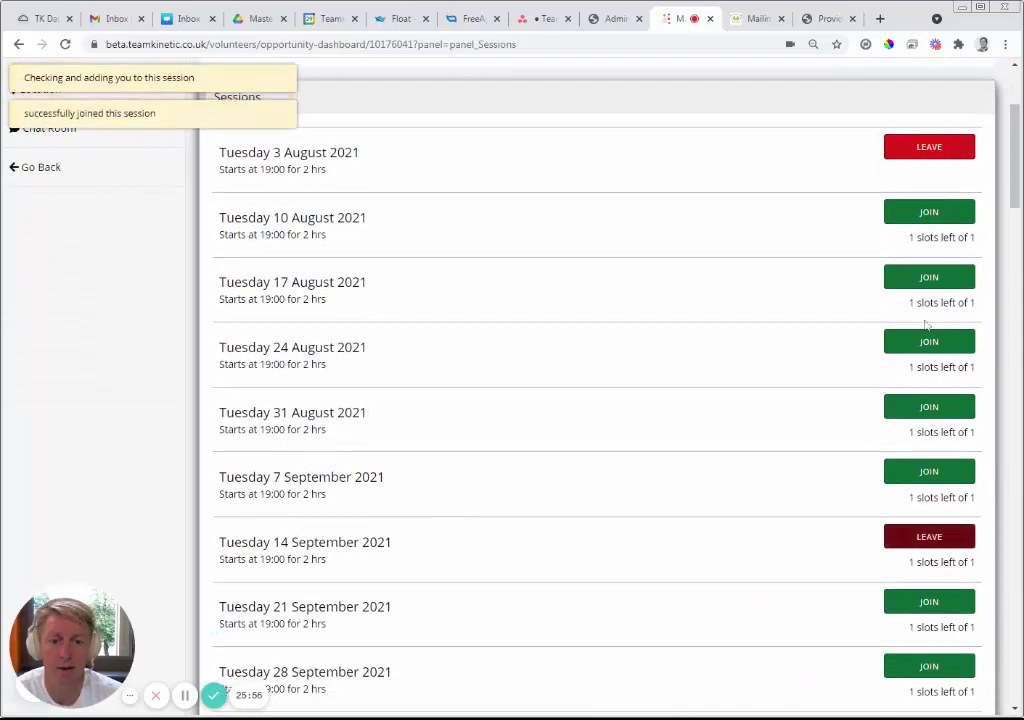
{"action": "left_click", "coordinate": [896, 343]}
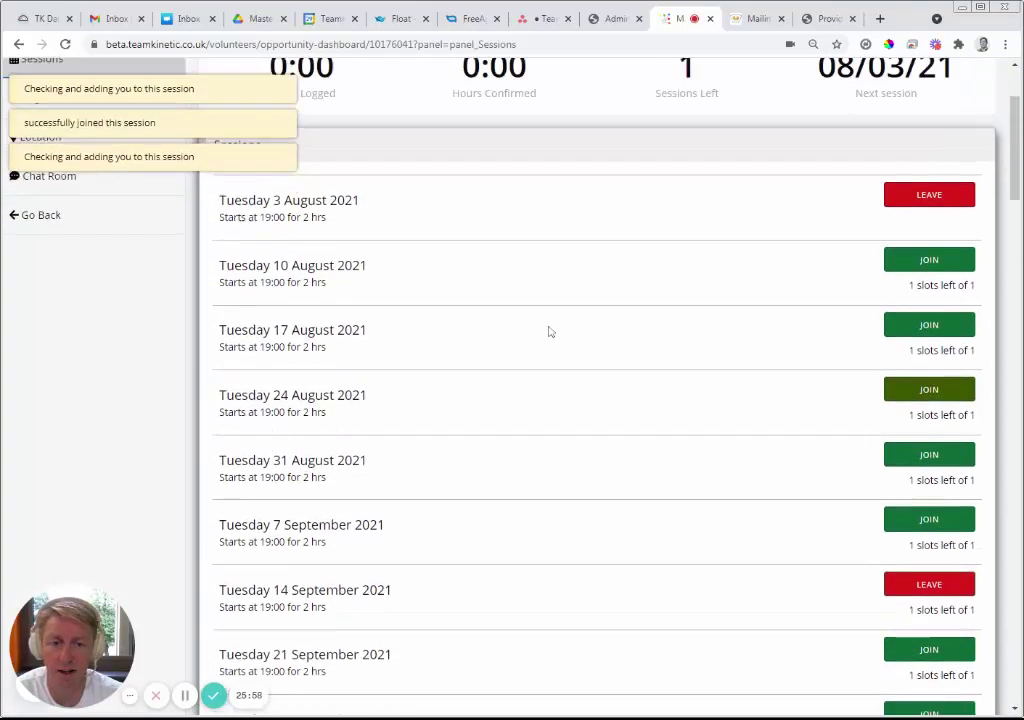
{"action": "left_click", "coordinate": [923, 288]}
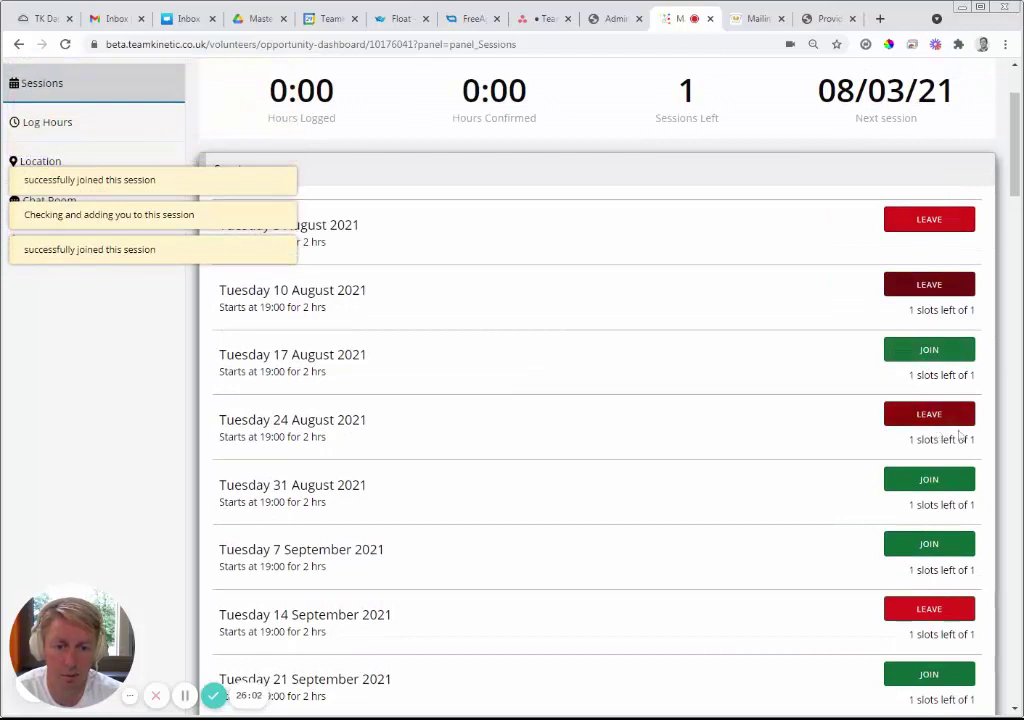
{"action": "left_click", "coordinate": [949, 481]}
{"action": "left_click", "coordinate": [930, 548]}
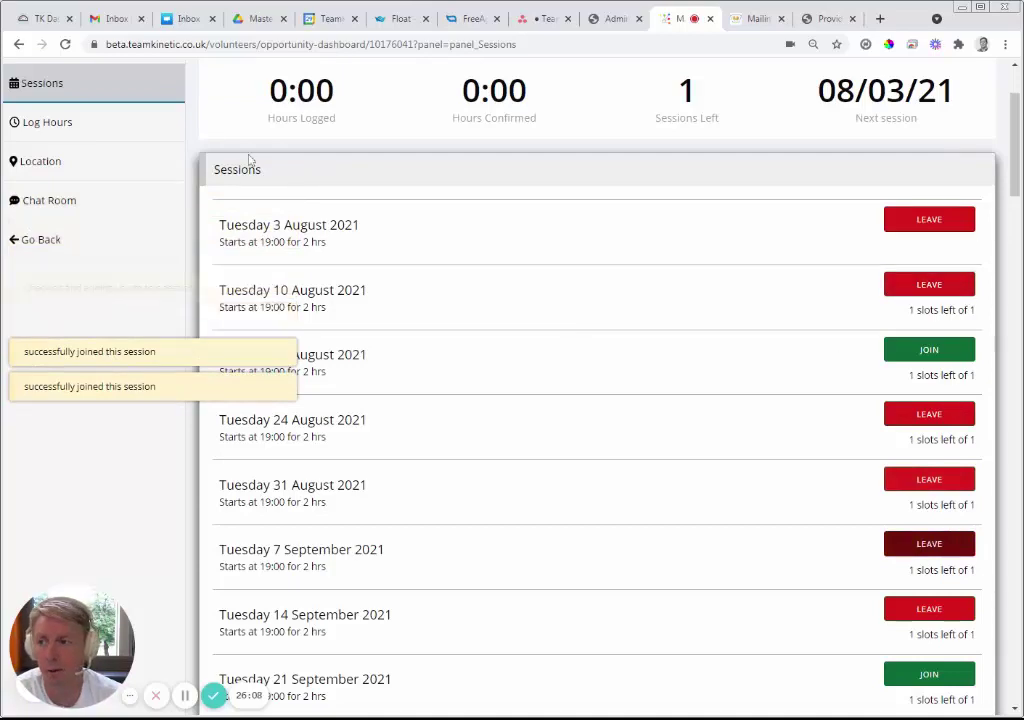
{"action": "scroll", "coordinate": [530, 260], "scroll_direction": "up", "scroll_amount": 3}
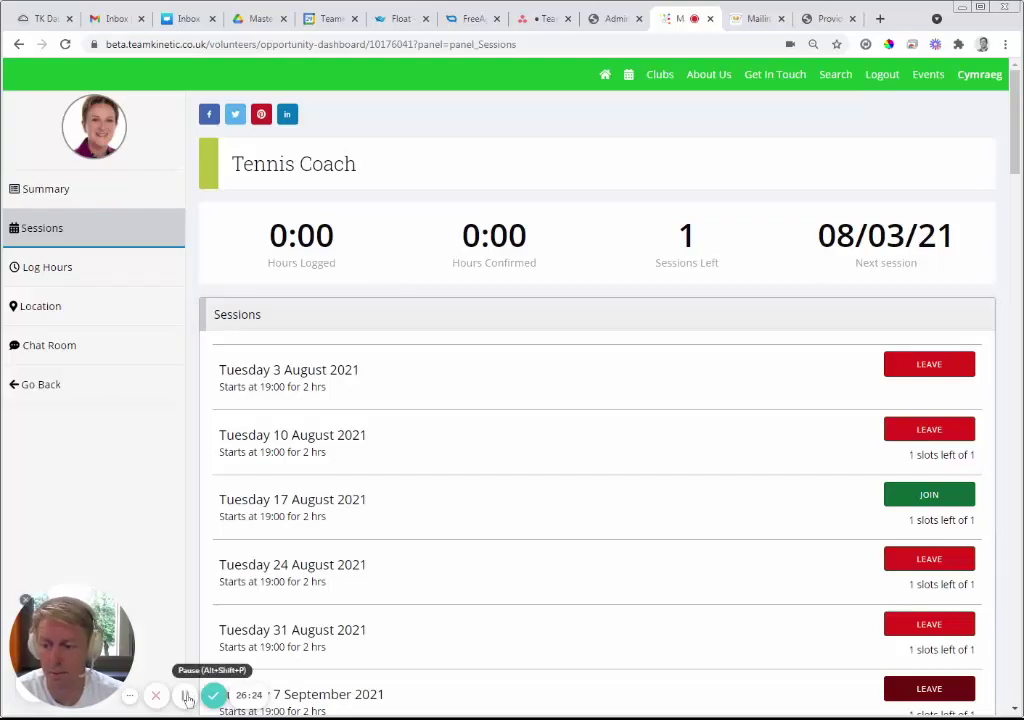
{"action": "left_click", "coordinate": [186, 697]}
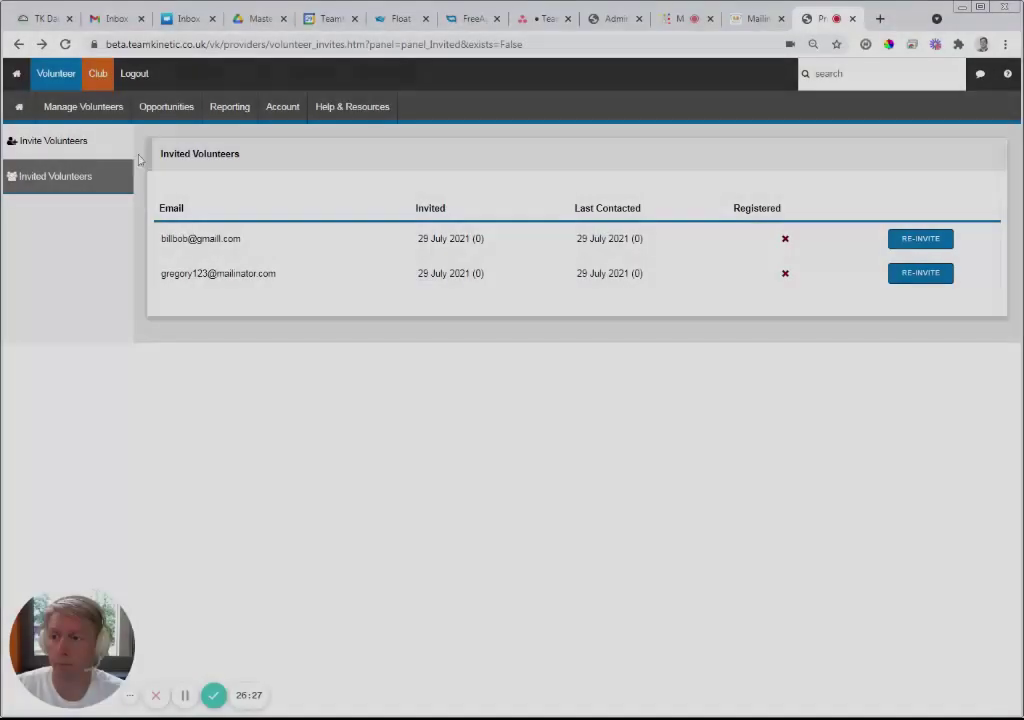
- Open Tennis Coach from the Opportunities list and show its Volunteers panel
{"action": "left_click", "coordinate": [178, 108]}
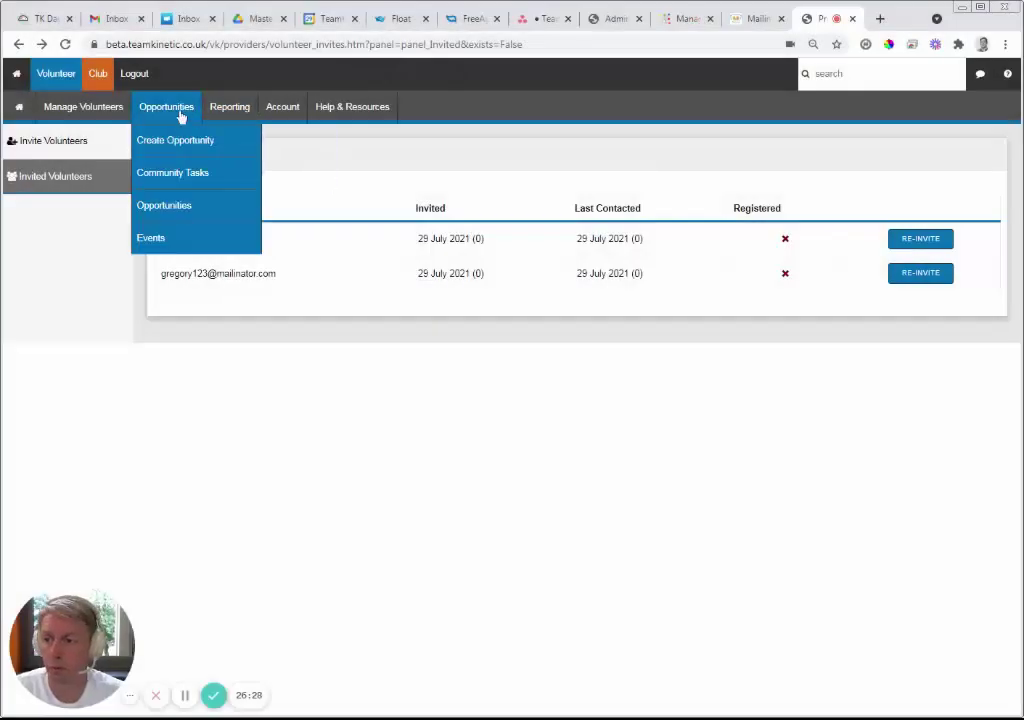
{"action": "left_click", "coordinate": [172, 202]}
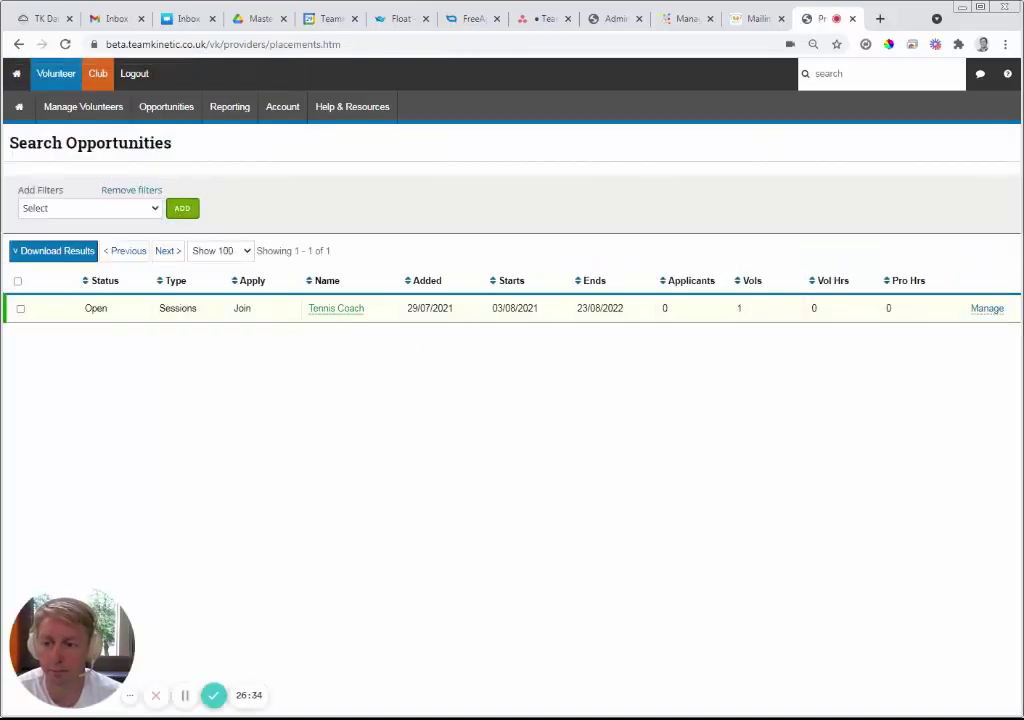
{"action": "left_click", "coordinate": [333, 310]}
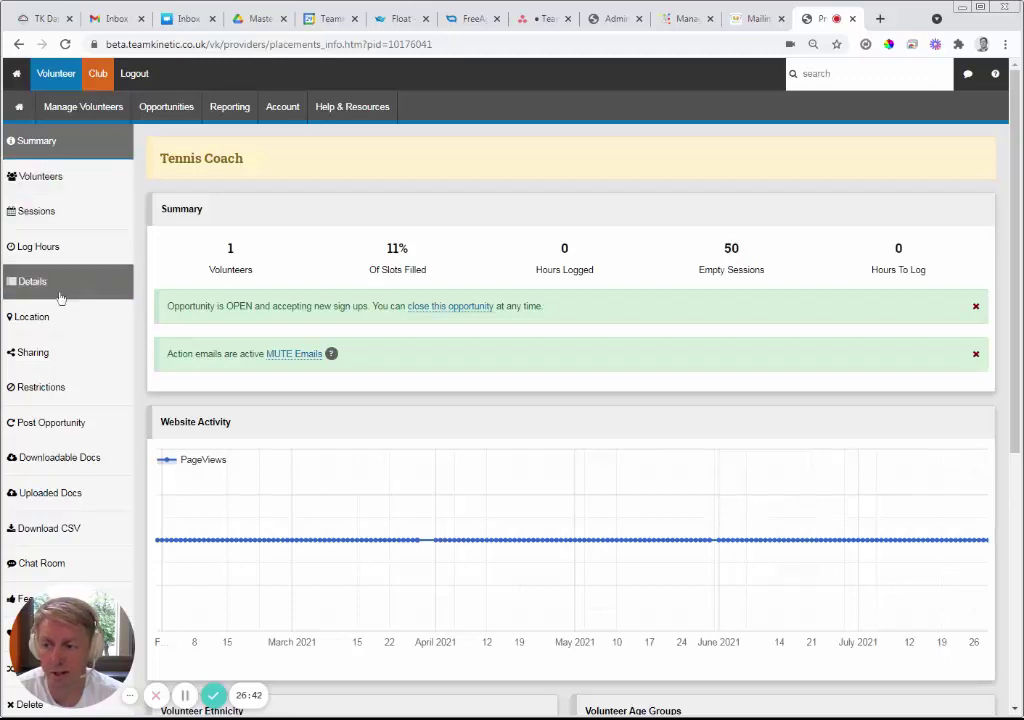
{"action": "left_click", "coordinate": [59, 180]}
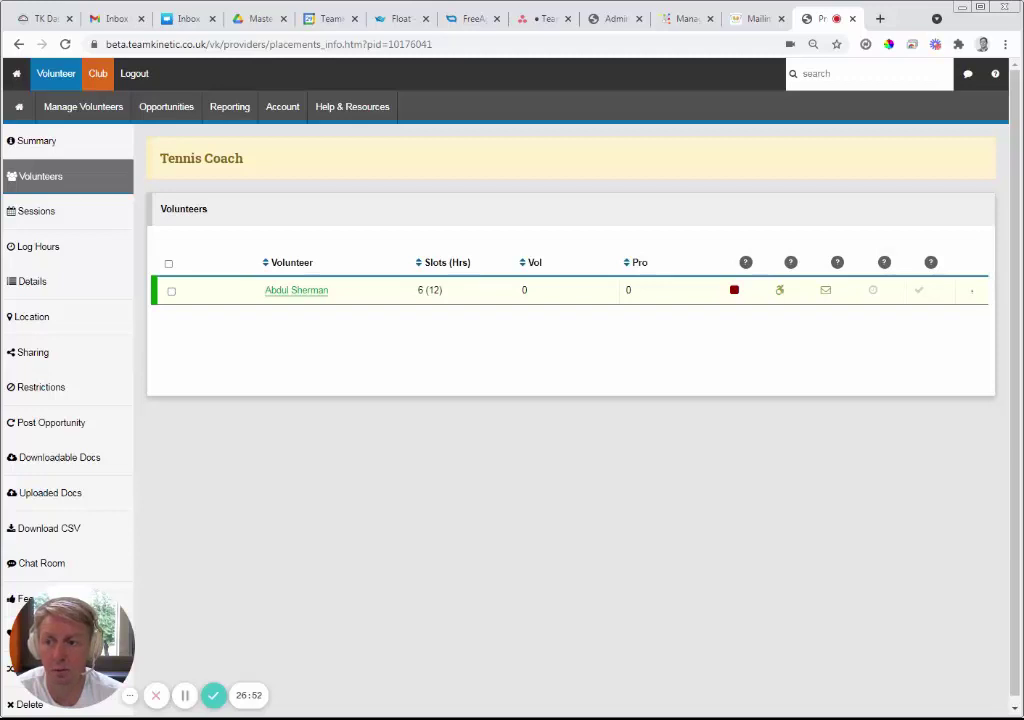
- Open the signed-up volunteer's record and review their timeline, profile and summary
{"action": "left_click", "coordinate": [299, 291]}
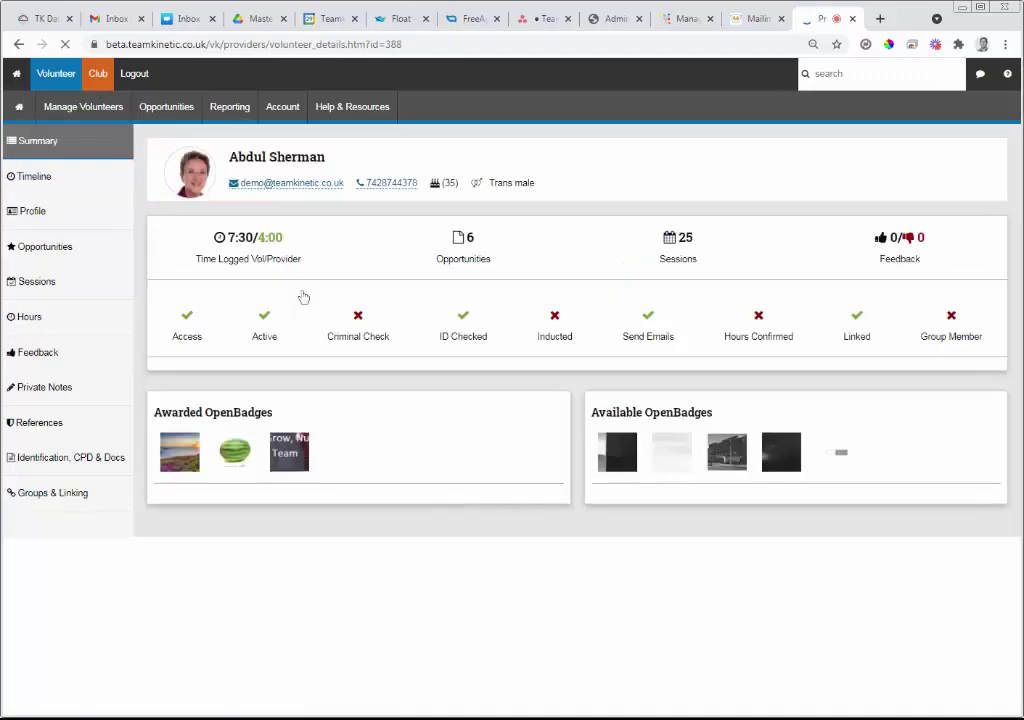
{"action": "left_click", "coordinate": [55, 178]}
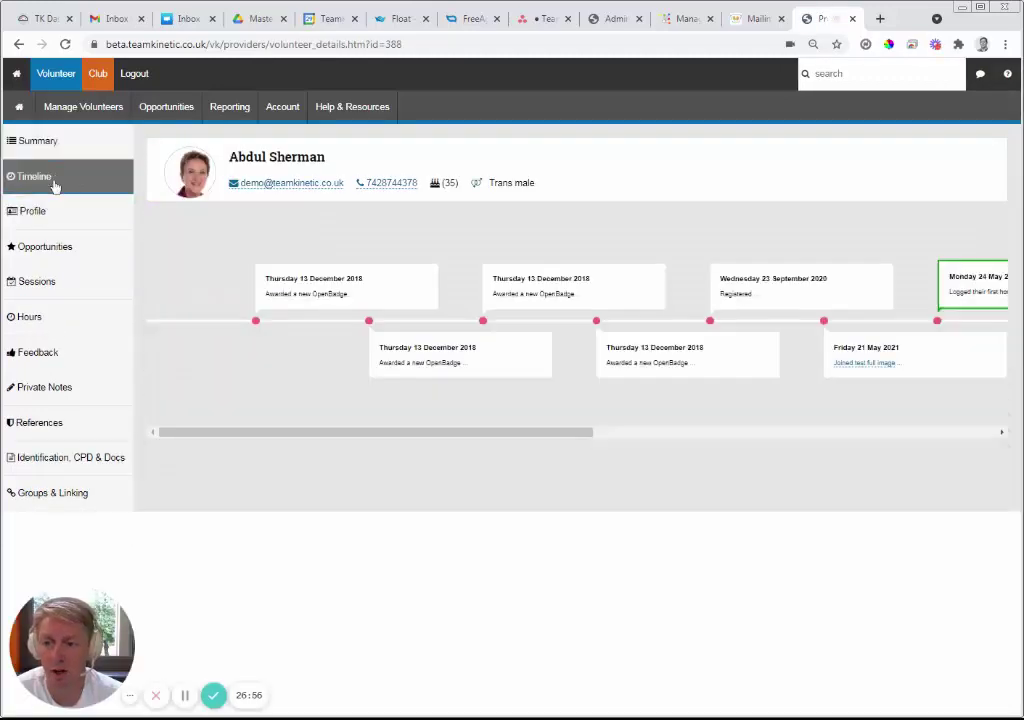
{"action": "left_click", "coordinate": [62, 212]}
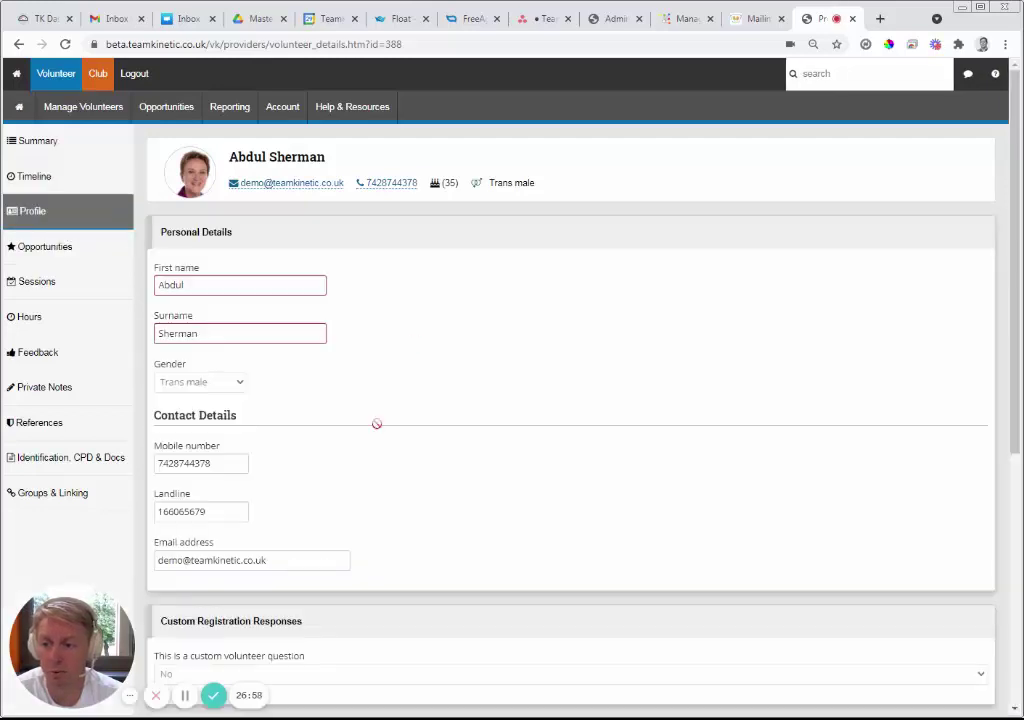
{"action": "left_click", "coordinate": [86, 143]}
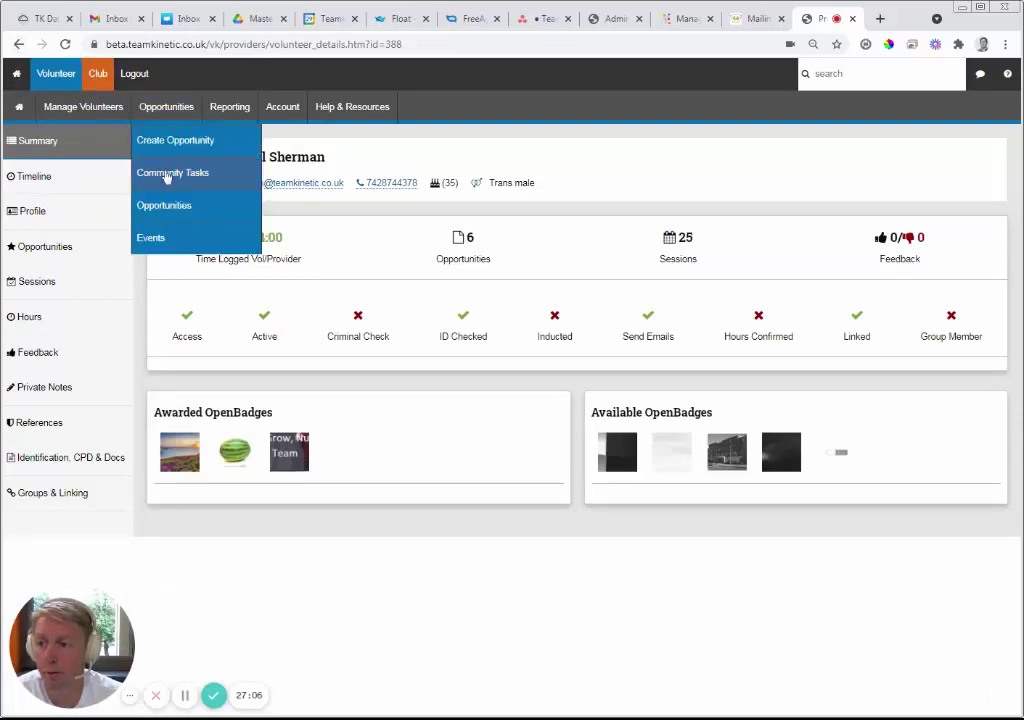
- Return to Tennis Coach's volunteers list and point out the 0 Vol and 0 Pro hours
{"action": "left_click", "coordinate": [18, 44]}
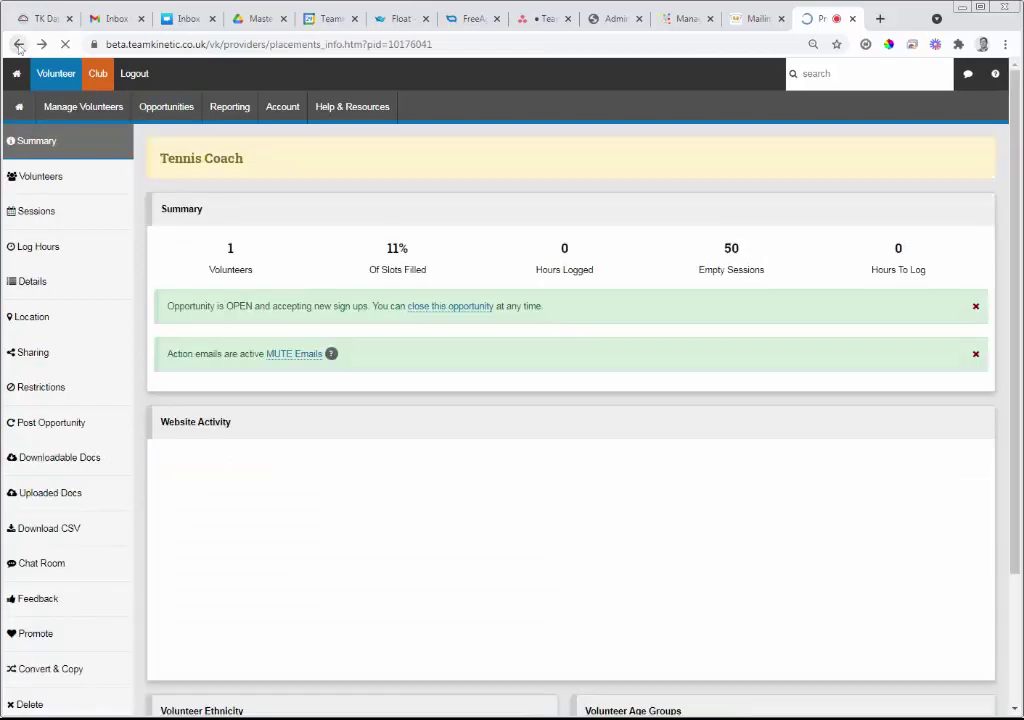
{"action": "left_click", "coordinate": [58, 178]}
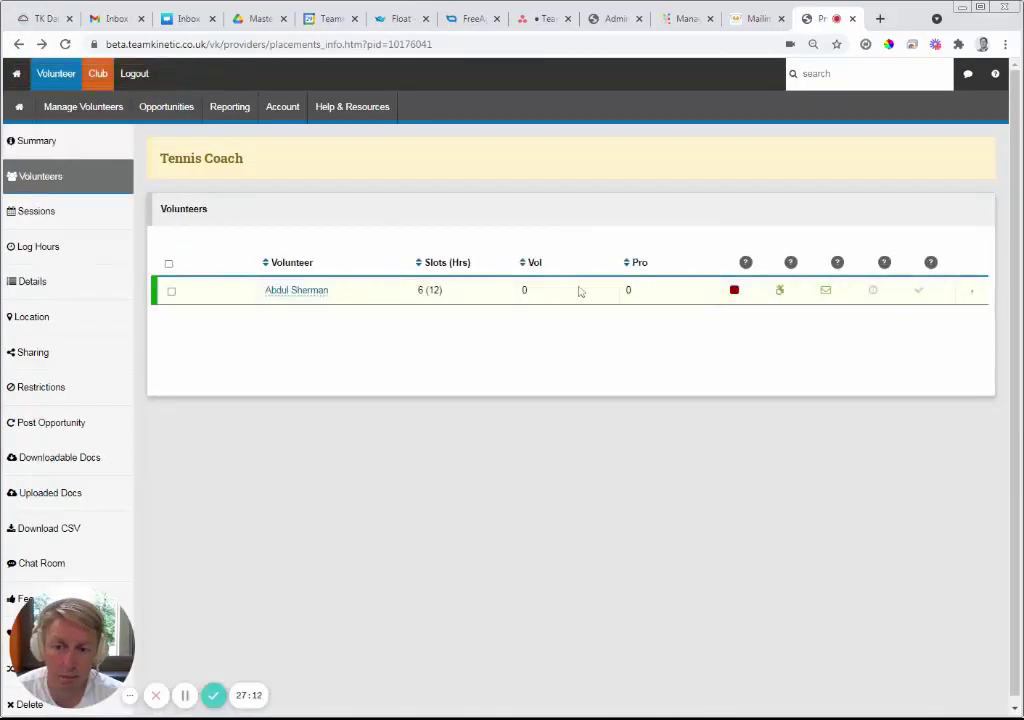
{"action": "double_click", "coordinate": [524, 290]}
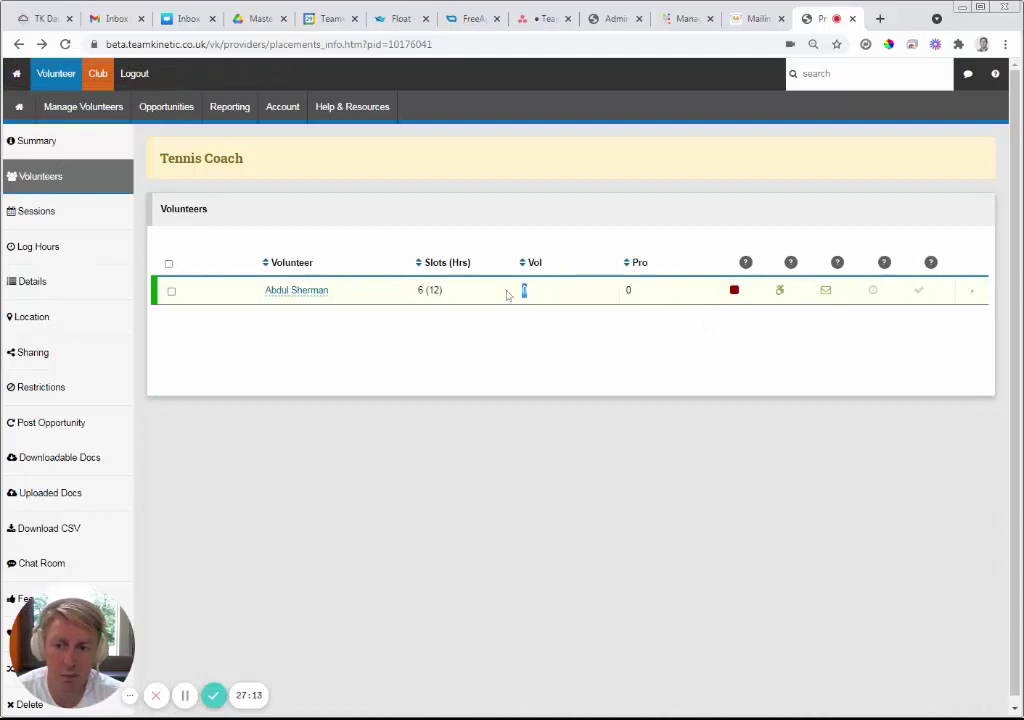
{"action": "double_click", "coordinate": [628, 290]}
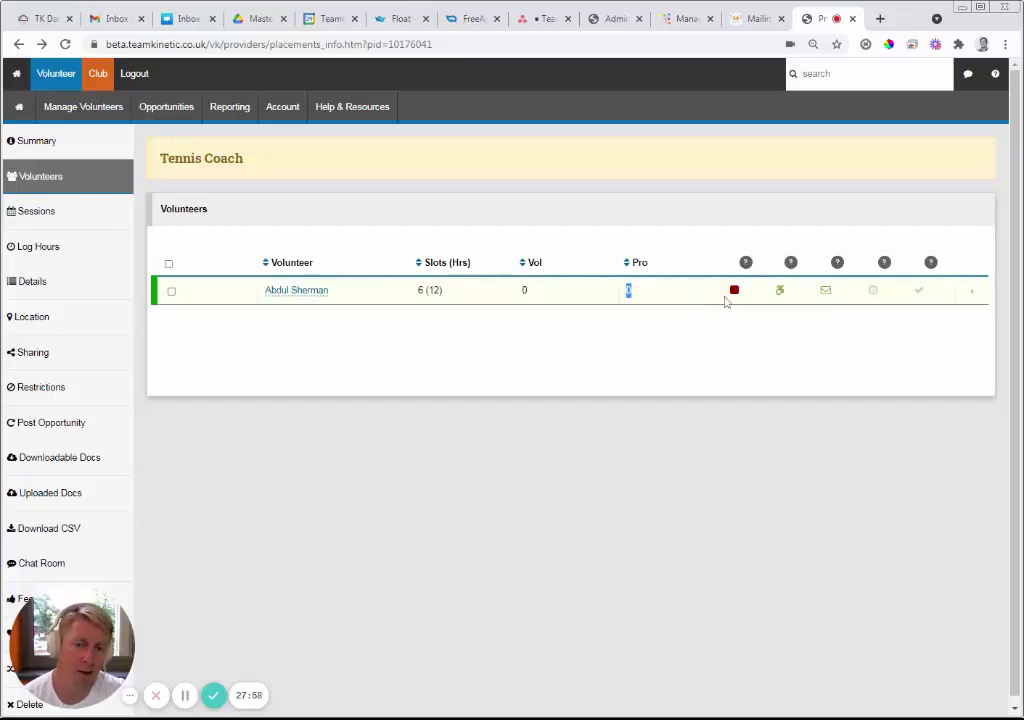
{"action": "left_click", "coordinate": [826, 294]}
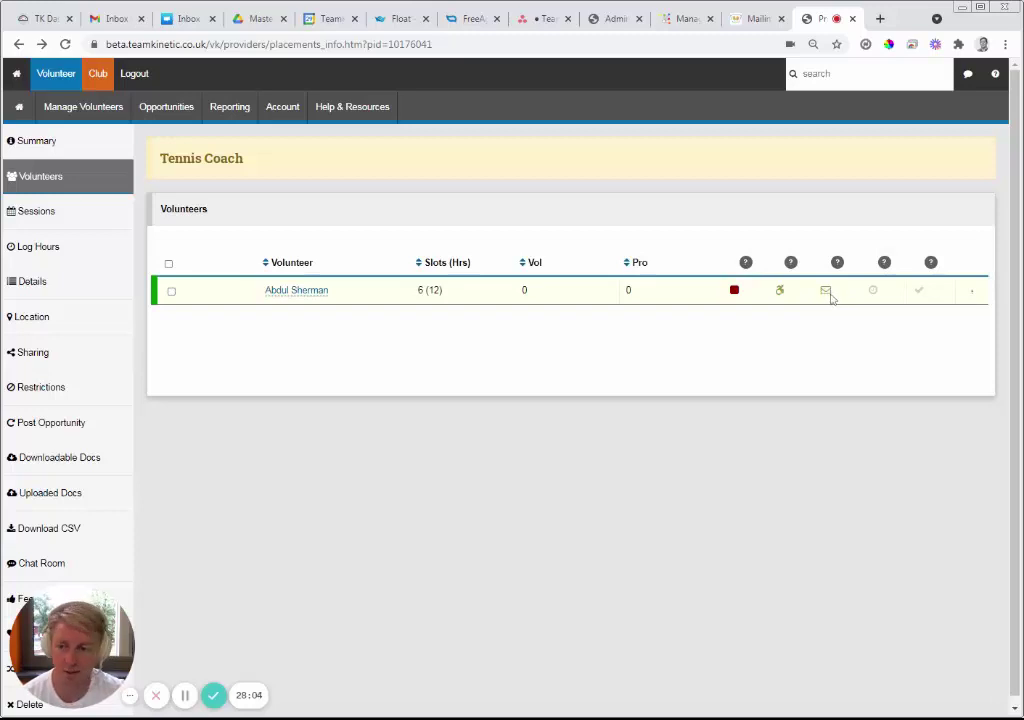
- Select the volunteer, start an email to them, discard it, and return to Summary
{"action": "left_click", "coordinate": [171, 292]}
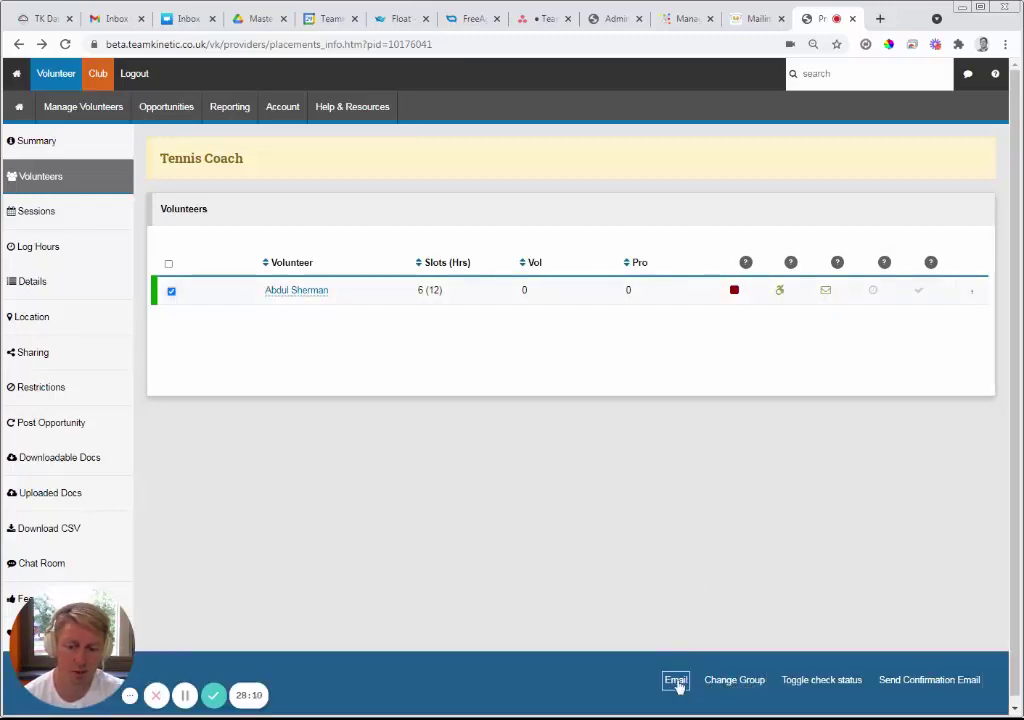
{"action": "left_click", "coordinate": [676, 681]}
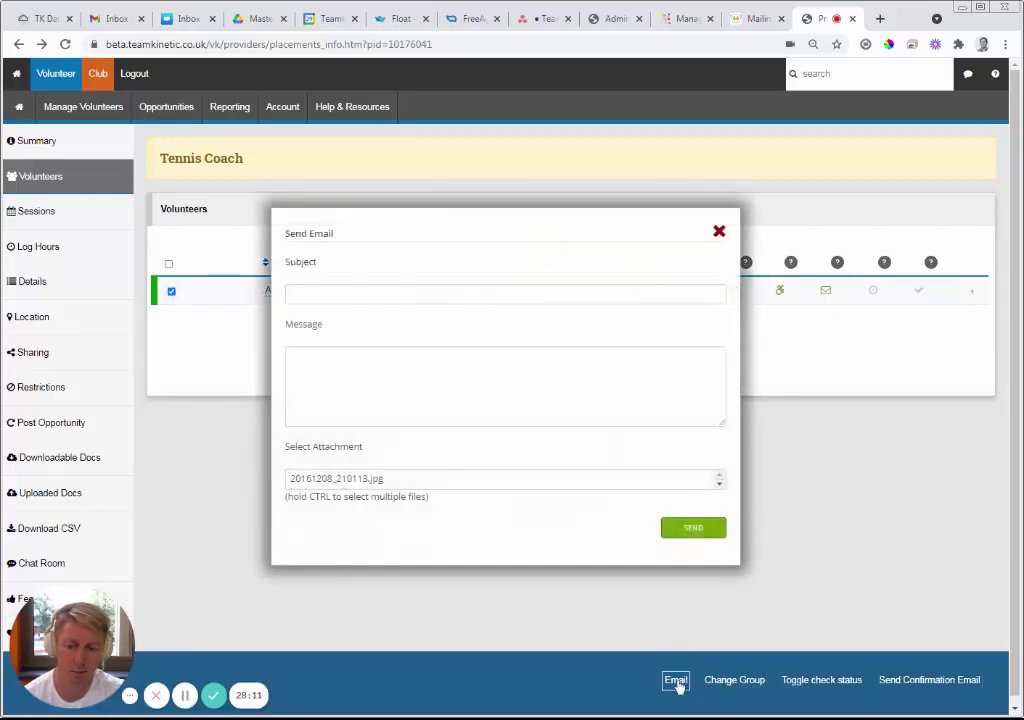
{"action": "left_click", "coordinate": [719, 233]}
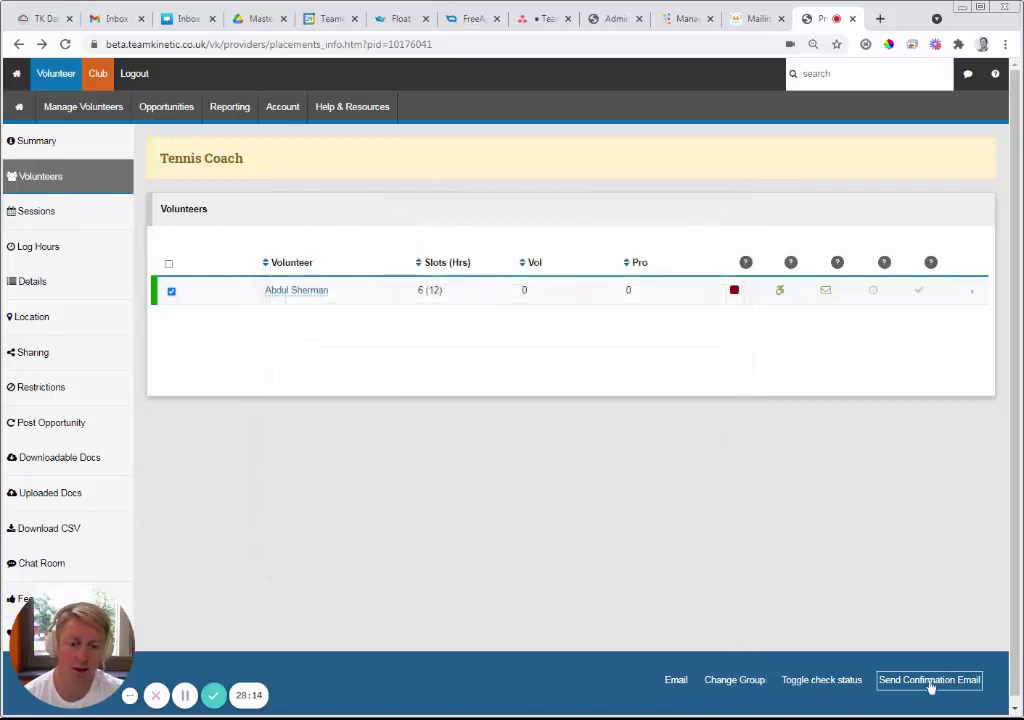
{"action": "left_click", "coordinate": [68, 150]}
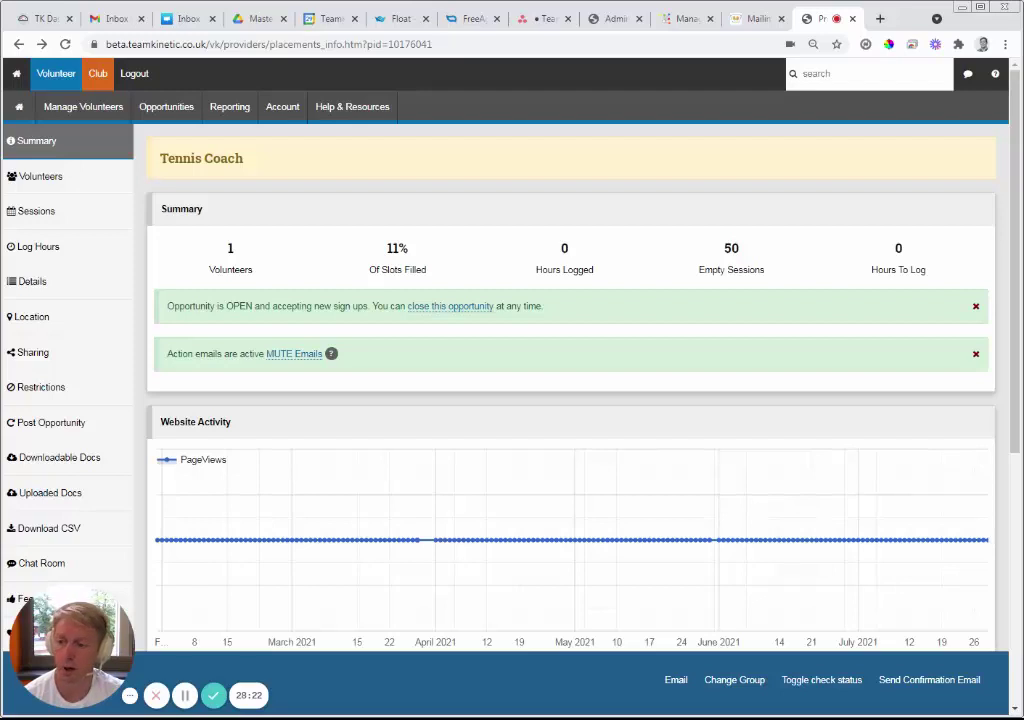
- Point out the Volunteers, Hours Logged and Hours To Log figures, scan the charts, then return to Volunteers
{"action": "left_click_drag", "start_coordinate": [220, 250], "coordinate": [251, 256]}
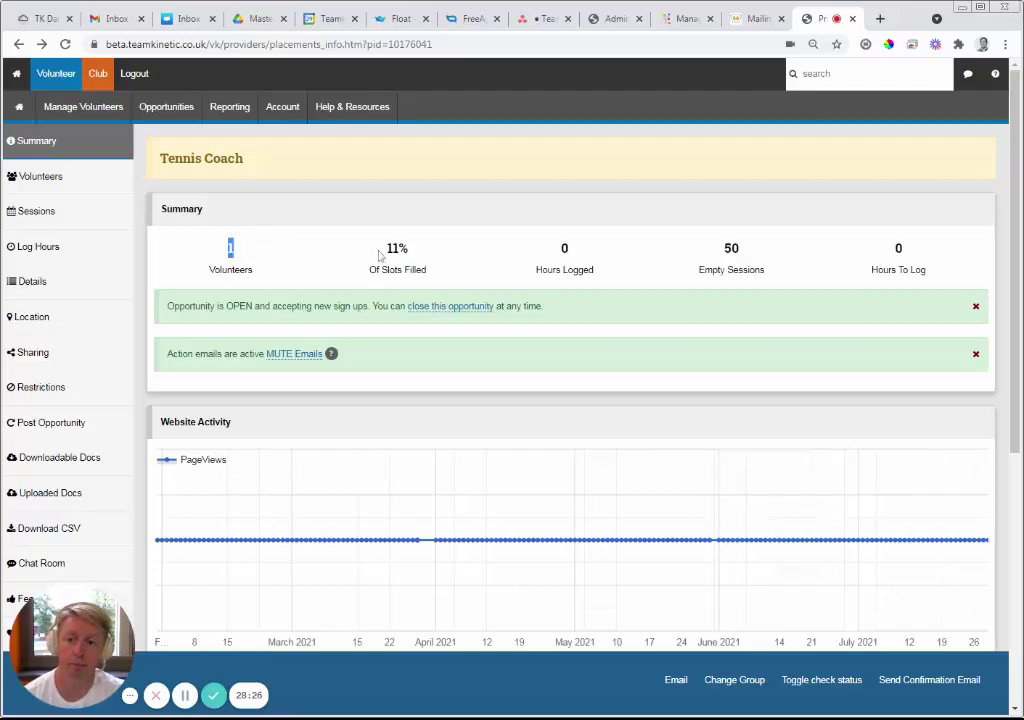
{"action": "left_click_drag", "start_coordinate": [551, 257], "coordinate": [579, 256]}
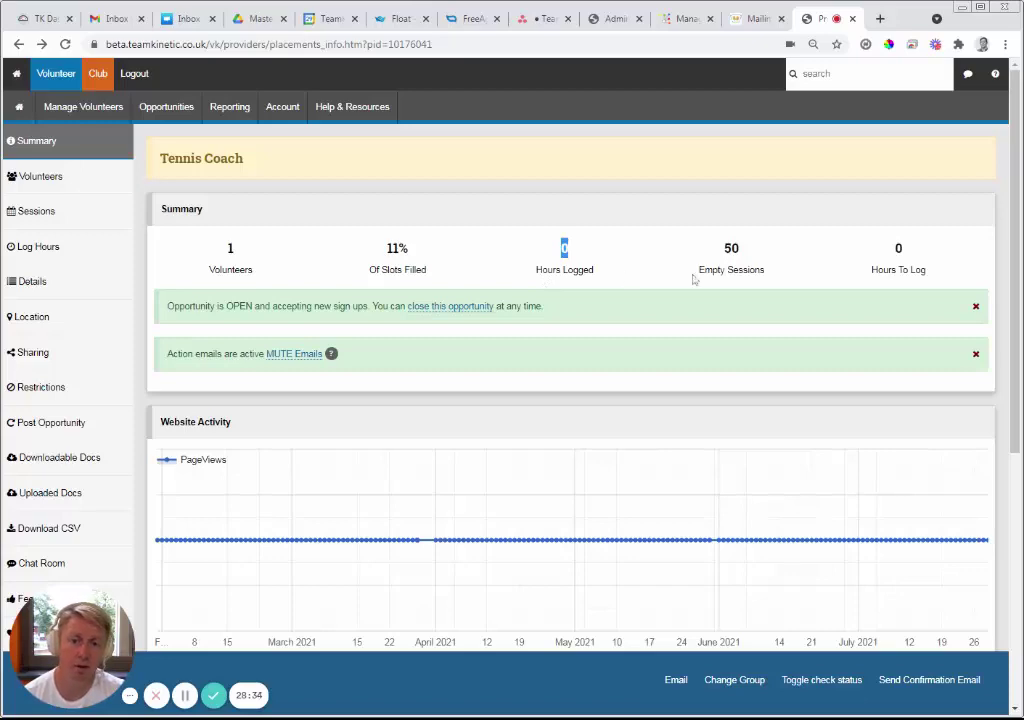
{"action": "left_click_drag", "start_coordinate": [886, 256], "coordinate": [912, 260]}
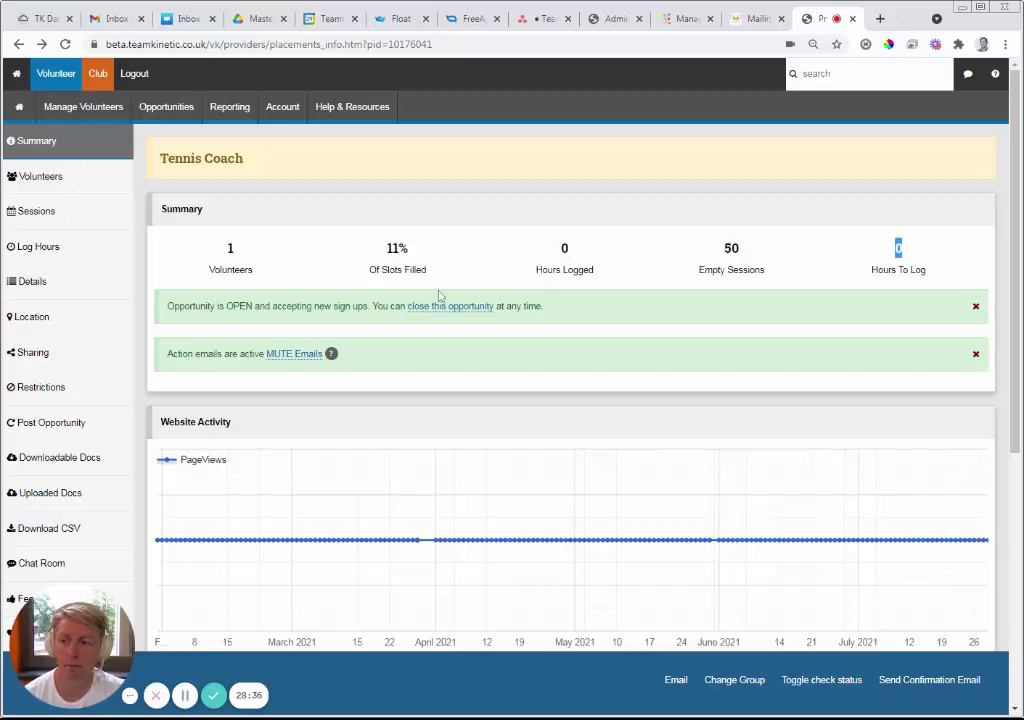
{"action": "scroll", "coordinate": [439, 295], "scroll_direction": "down", "scroll_amount": 3}
{"action": "scroll", "coordinate": [828, 390], "scroll_direction": "down", "scroll_amount": 3}
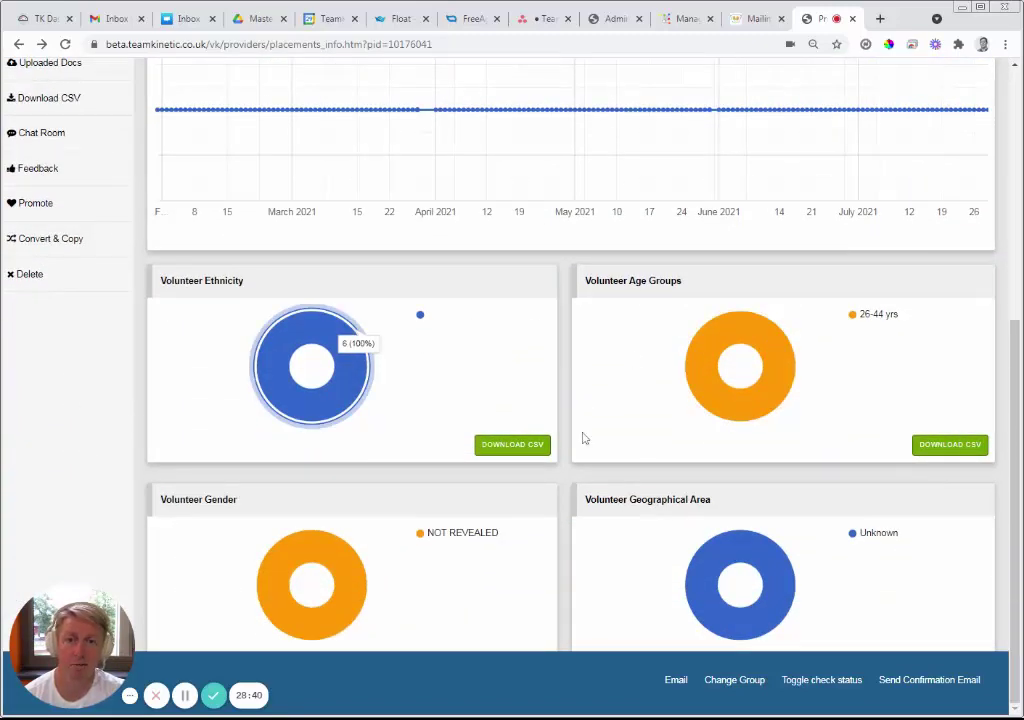
{"action": "scroll", "coordinate": [584, 438], "scroll_direction": "up", "scroll_amount": 3}
{"action": "scroll", "coordinate": [584, 438], "scroll_direction": "up", "scroll_amount": 2}
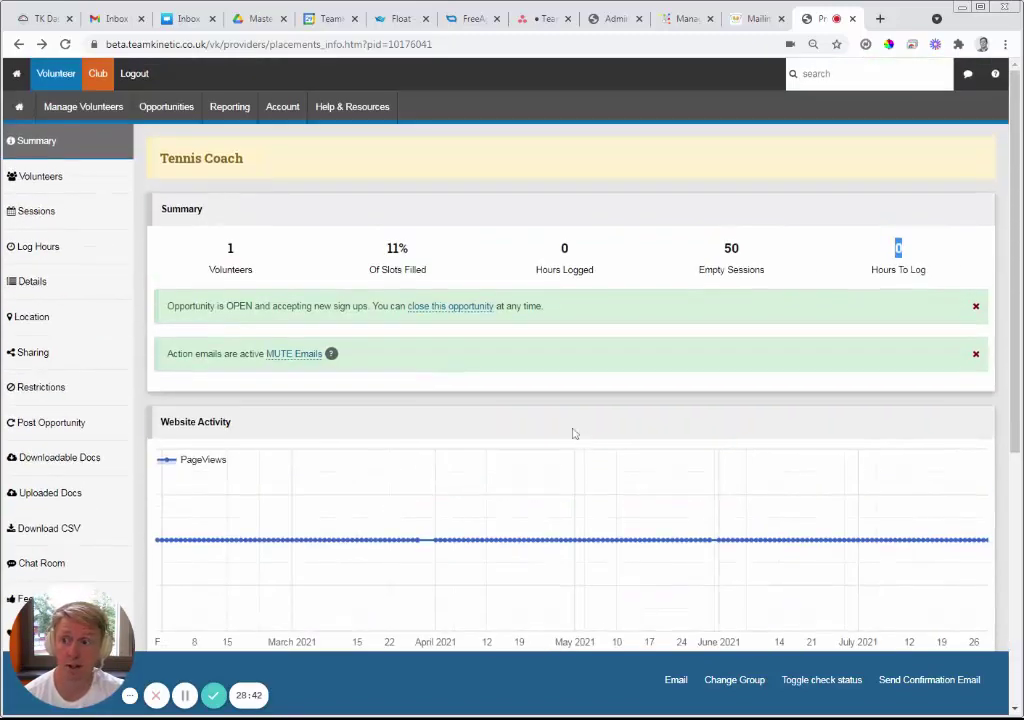
{"action": "left_click", "coordinate": [24, 184]}
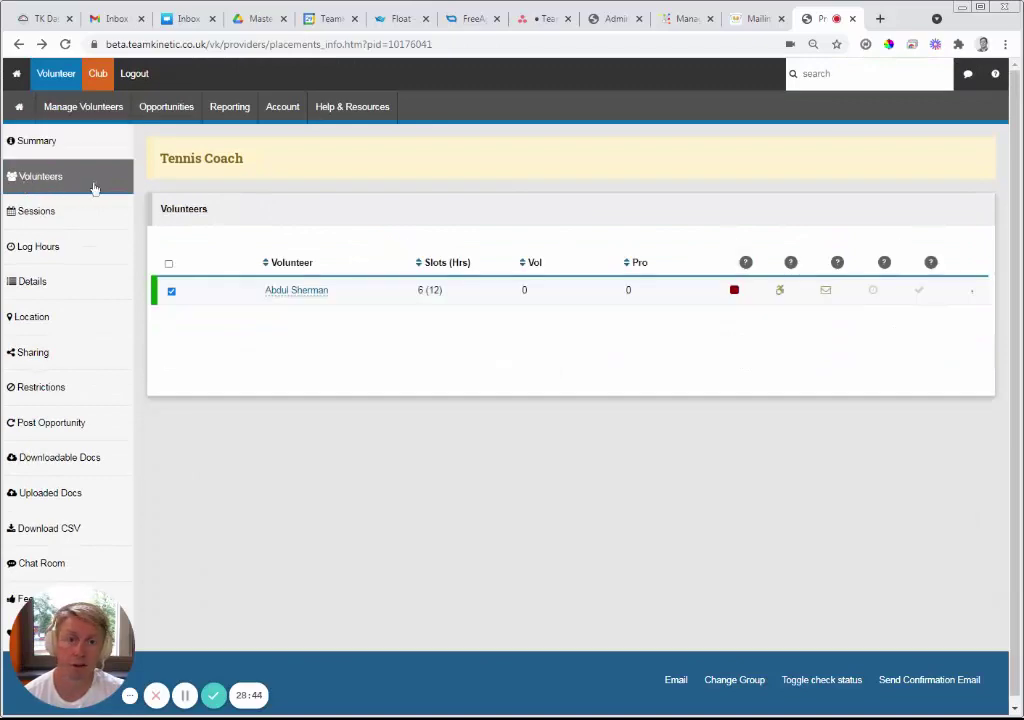
- Open the sessions list and inspect who is booked on the 3 August session, cancelling an add-volunteer attempt
{"action": "left_click", "coordinate": [59, 222]}
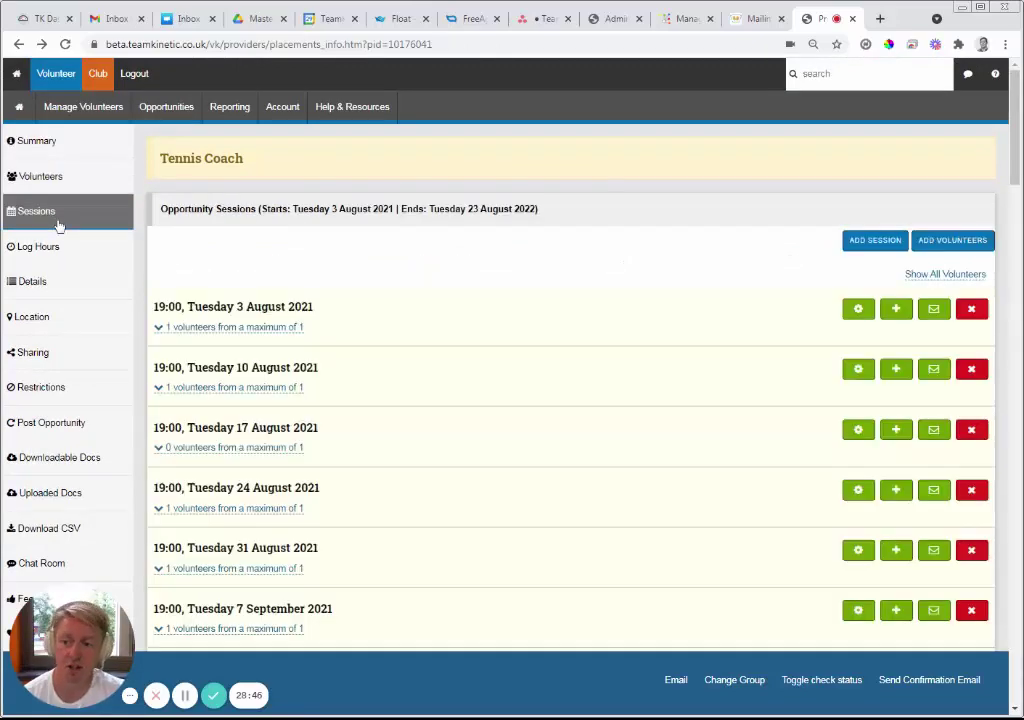
{"action": "scroll", "coordinate": [588, 322], "scroll_direction": "down", "scroll_amount": 1}
{"action": "scroll", "coordinate": [588, 322], "scroll_direction": "down", "scroll_amount": 1}
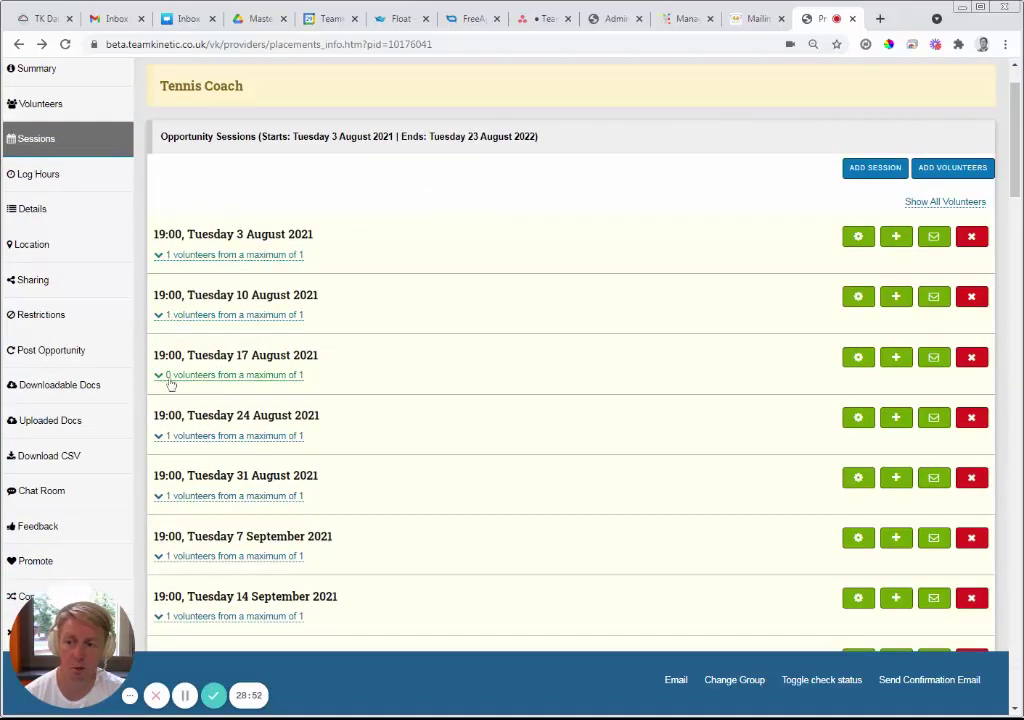
{"action": "left_click", "coordinate": [198, 255]}
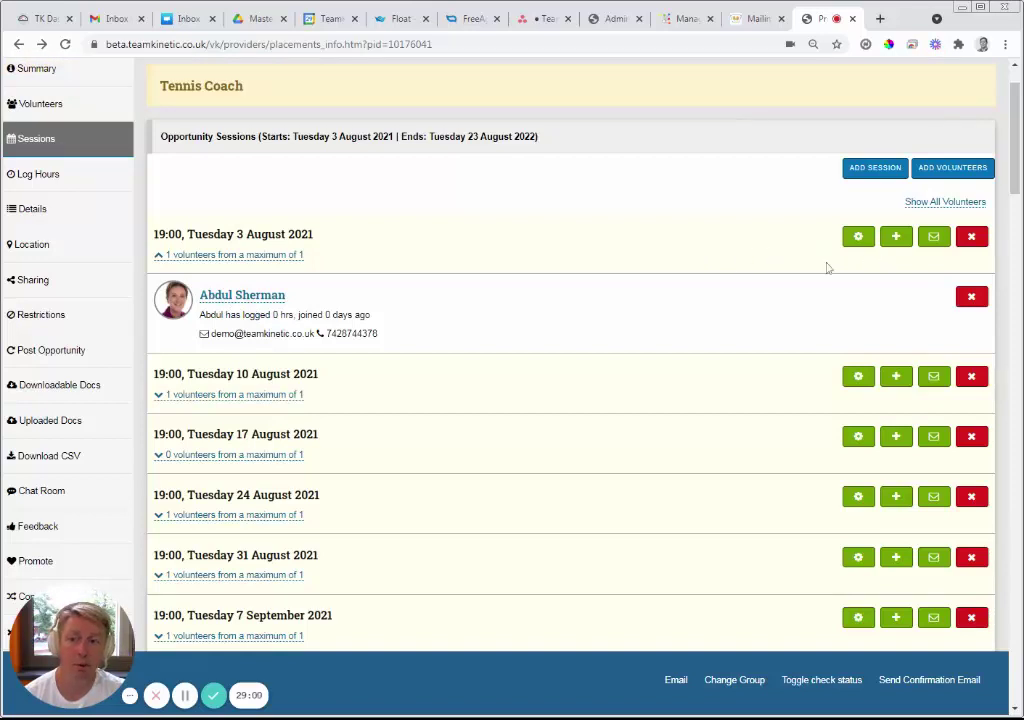
{"action": "left_click", "coordinate": [900, 236]}
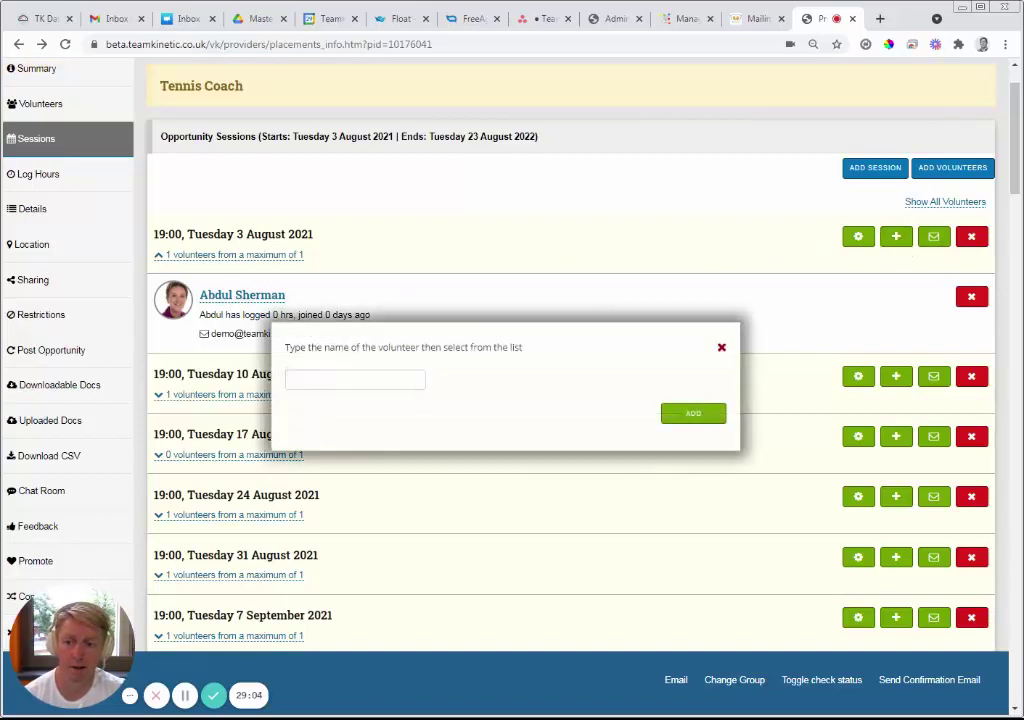
{"action": "left_click", "coordinate": [721, 347]}
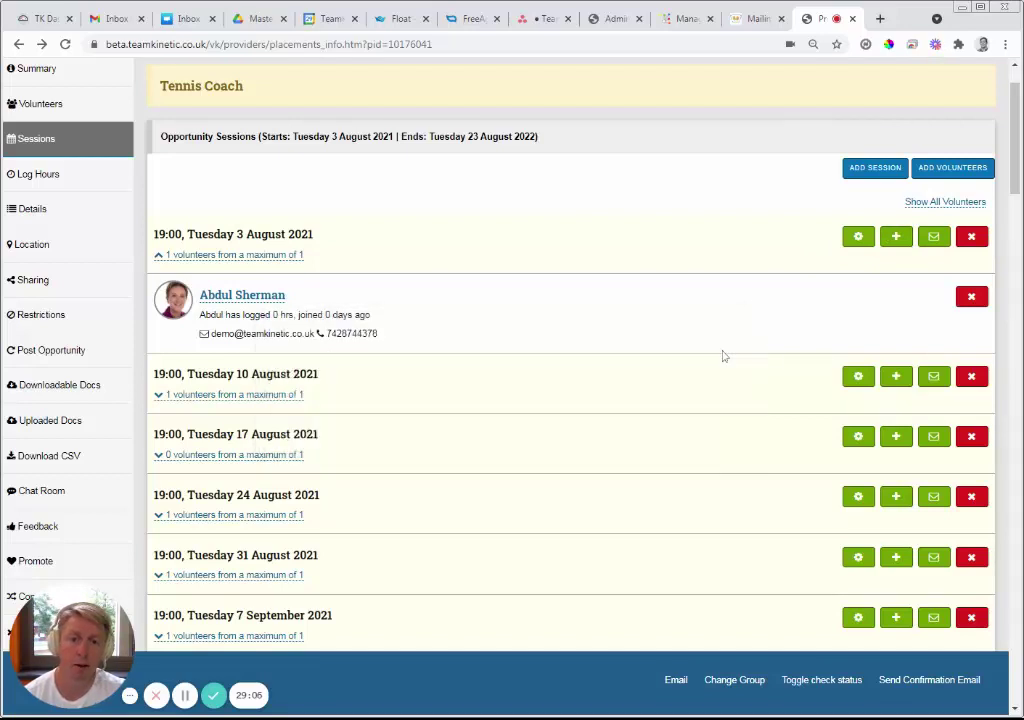
- Change the 3 August session's date to 03/07/2021, save it, and go back to the volunteers list
{"action": "left_click", "coordinate": [858, 240]}
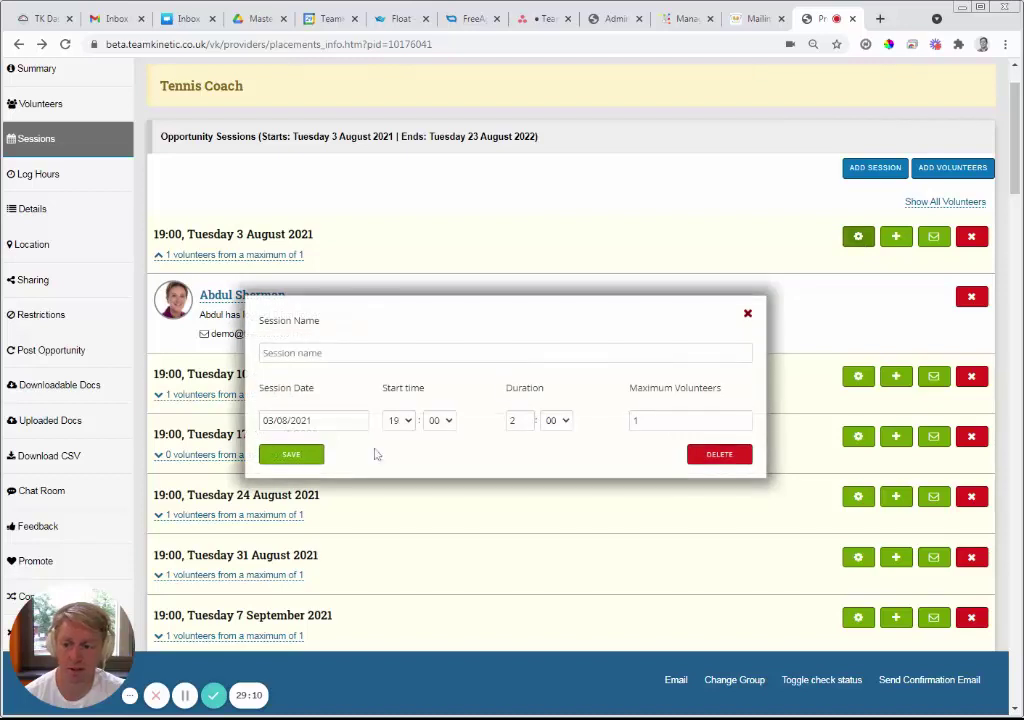
{"action": "left_click", "coordinate": [284, 420]}
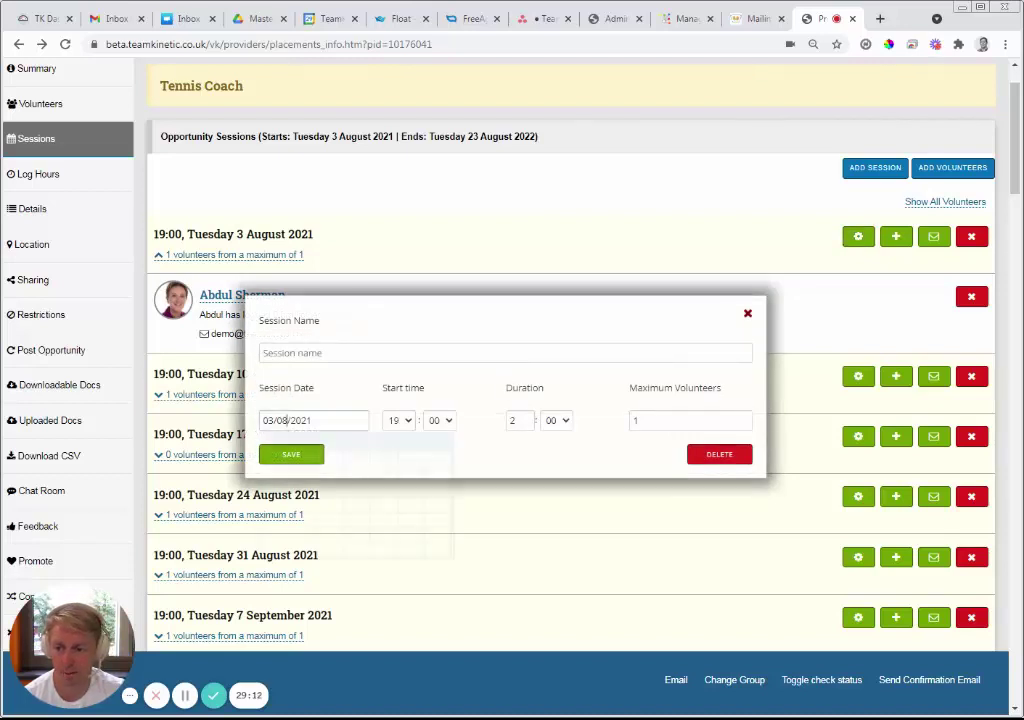
{"action": "key", "text": "BackSpace"}
{"action": "type", "text": "7"}
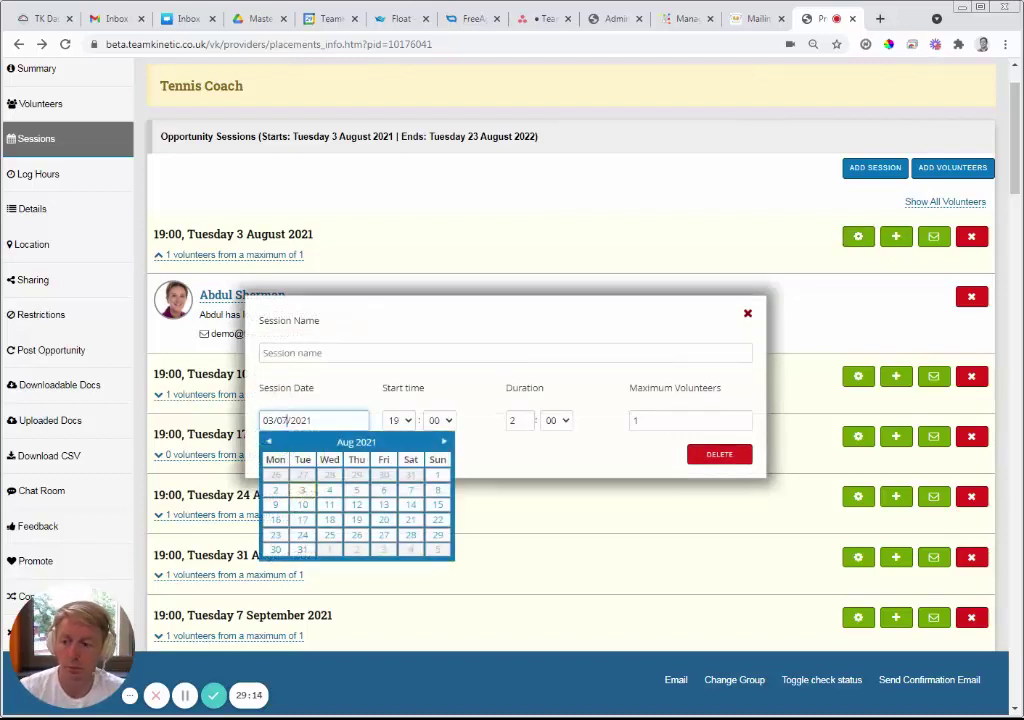
{"action": "left_click", "coordinate": [323, 472]}
{"action": "left_click", "coordinate": [309, 462]}
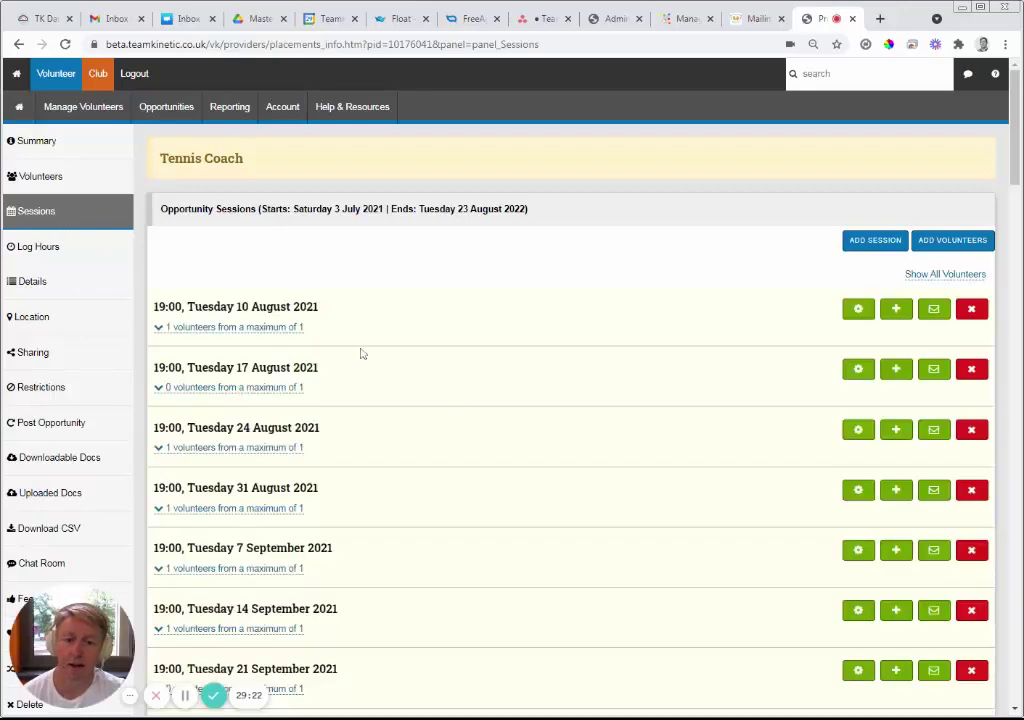
{"action": "left_click", "coordinate": [268, 328]}
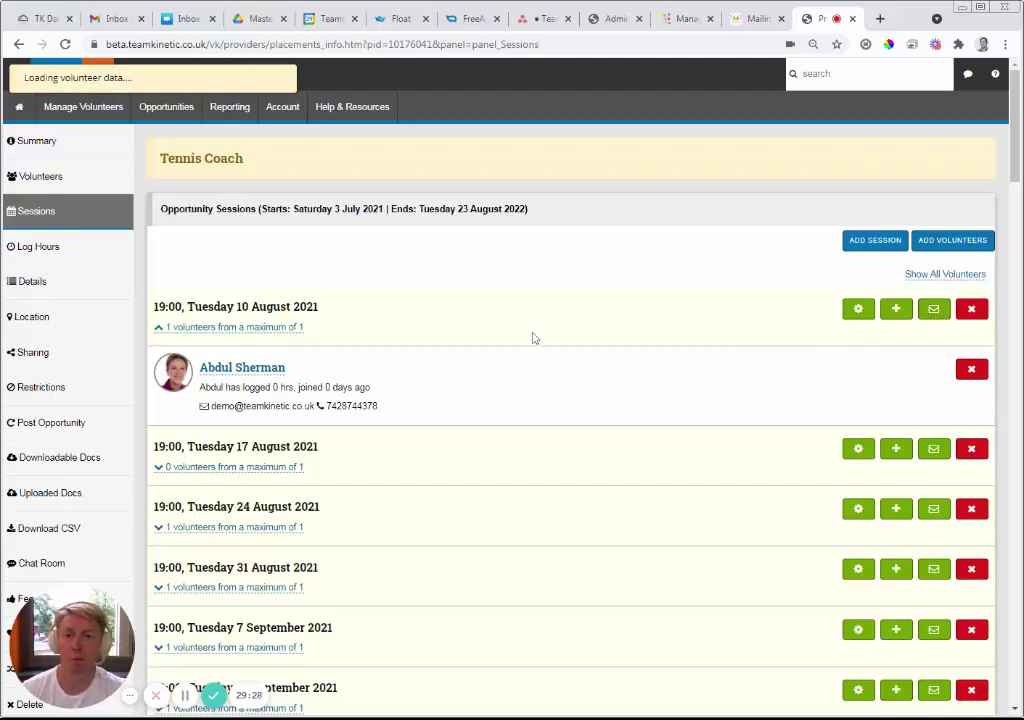
{"action": "left_click", "coordinate": [52, 176]}
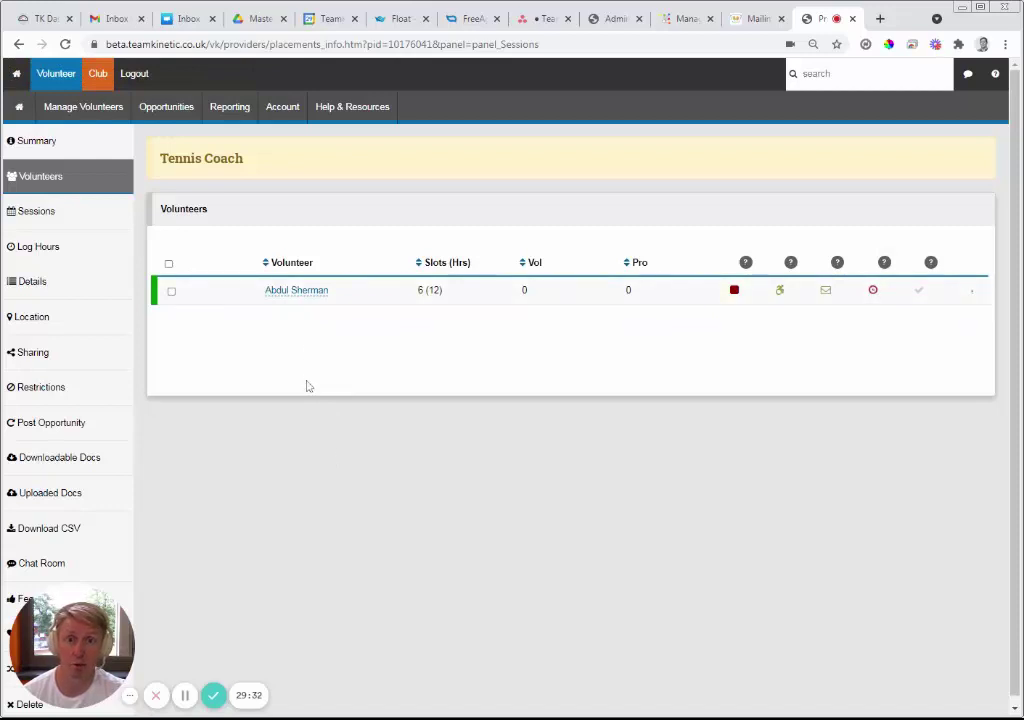
- Select all volunteers, start an email to them but close it unsent, then return to Sessions
{"action": "left_click", "coordinate": [168, 263]}
{"action": "left_click", "coordinate": [676, 680]}
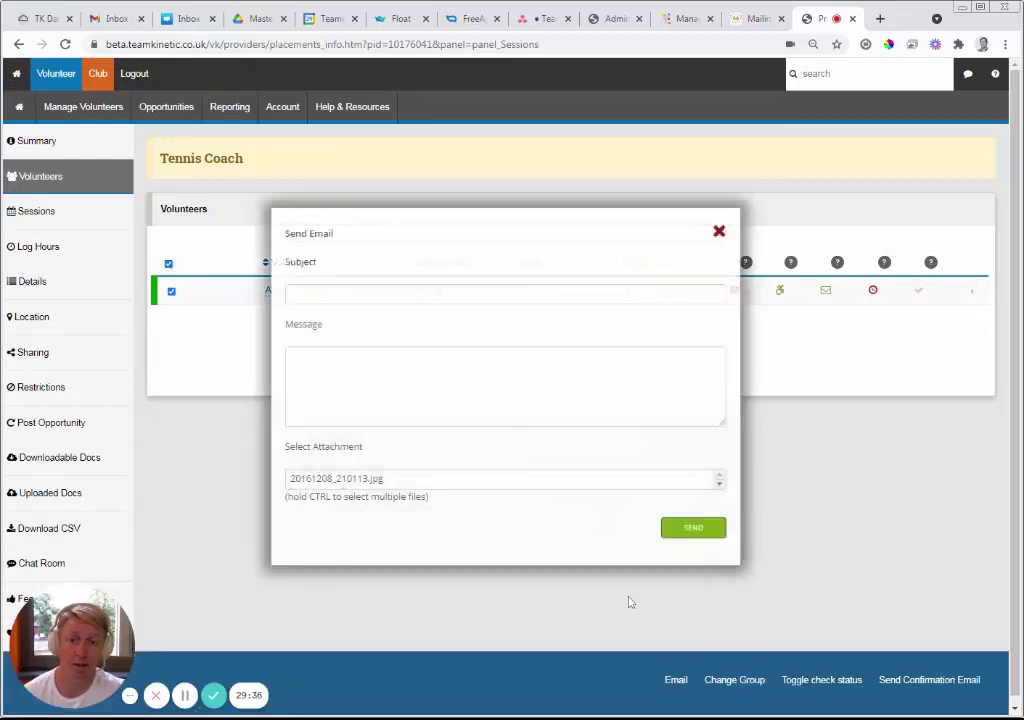
{"action": "left_click", "coordinate": [719, 232]}
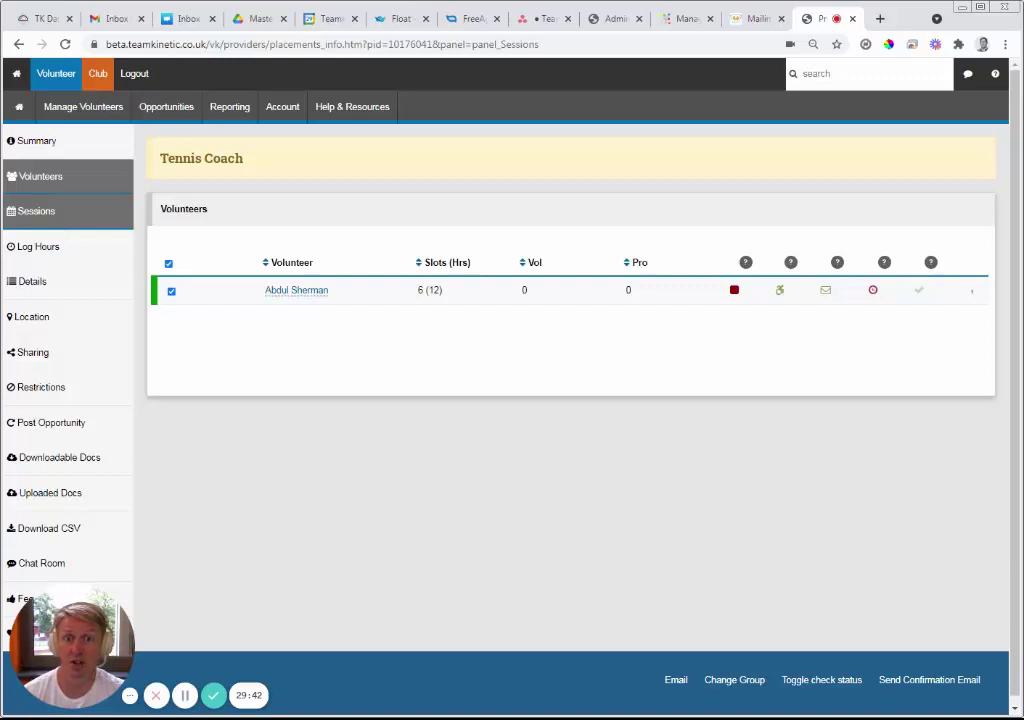
{"action": "left_click", "coordinate": [57, 226]}
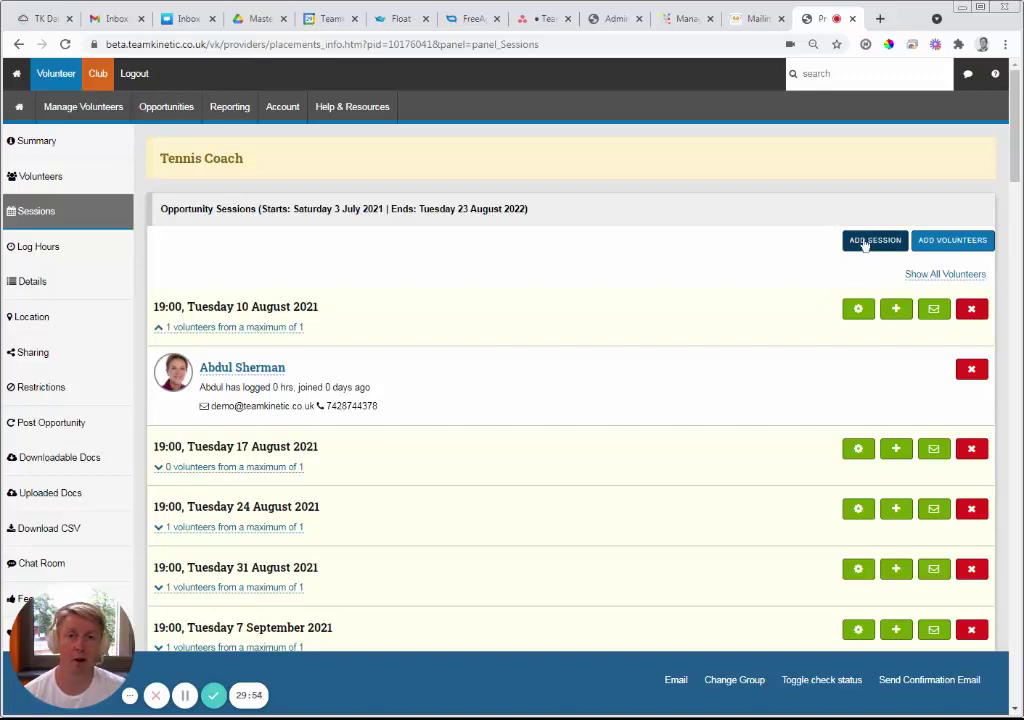
- Begin adding a new session, then switch to the Log Hours panel instead
{"action": "left_click", "coordinate": [865, 245]}
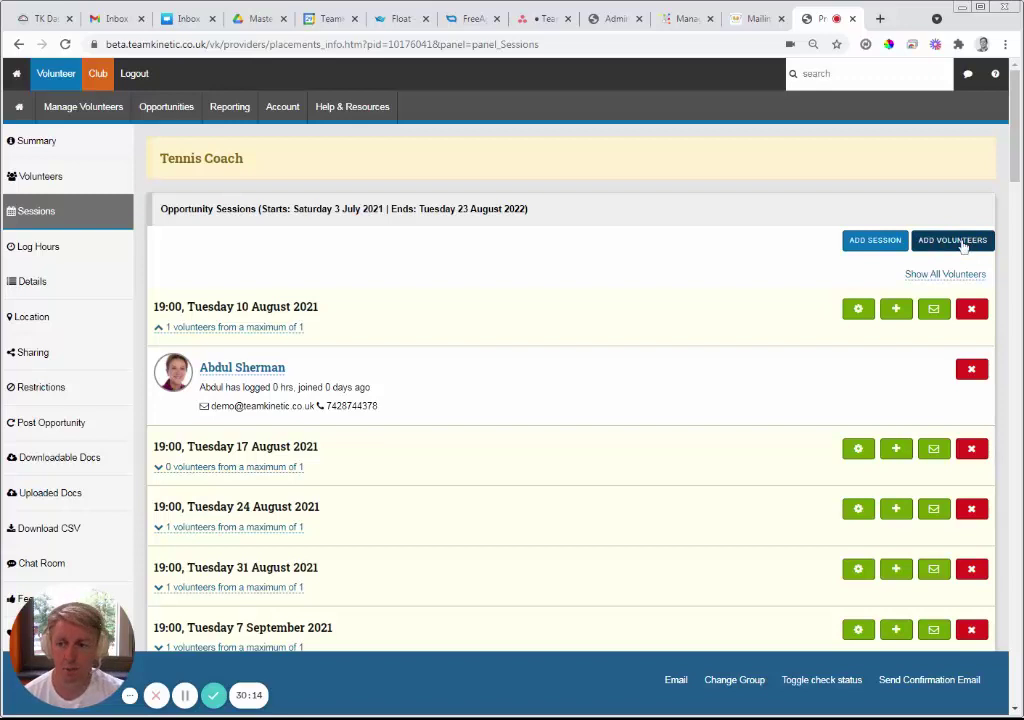
{"action": "left_click", "coordinate": [38, 248]}
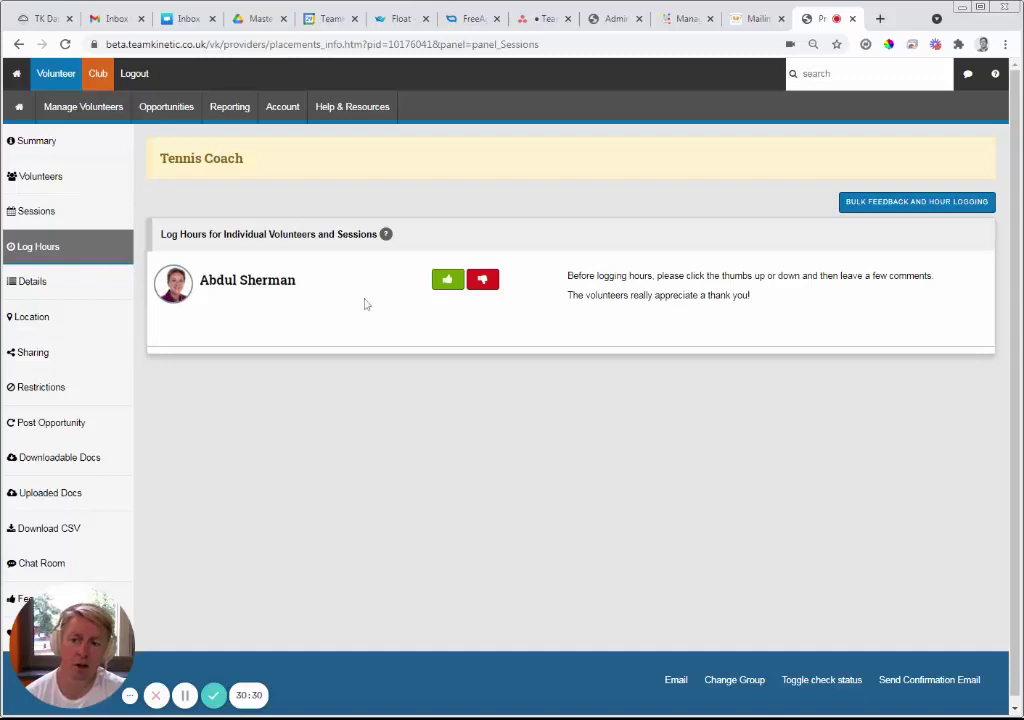
- Give the volunteer a thumbs-up with the comment 'Thank you message here' and save it
{"action": "left_click", "coordinate": [452, 282]}
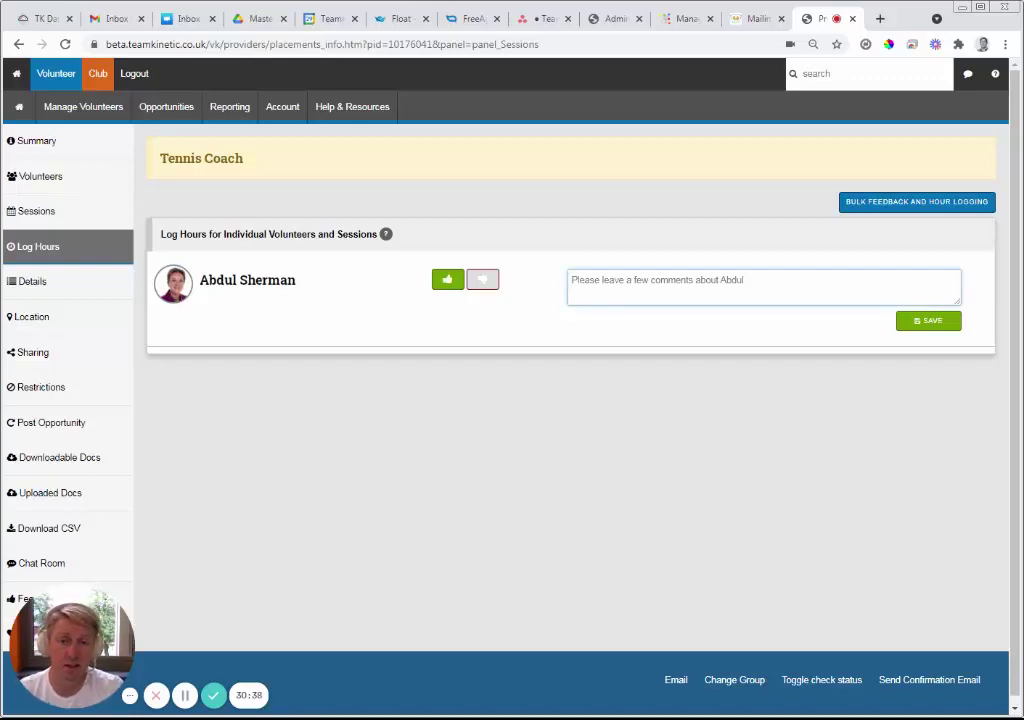
{"action": "type", "text": "Thank"}
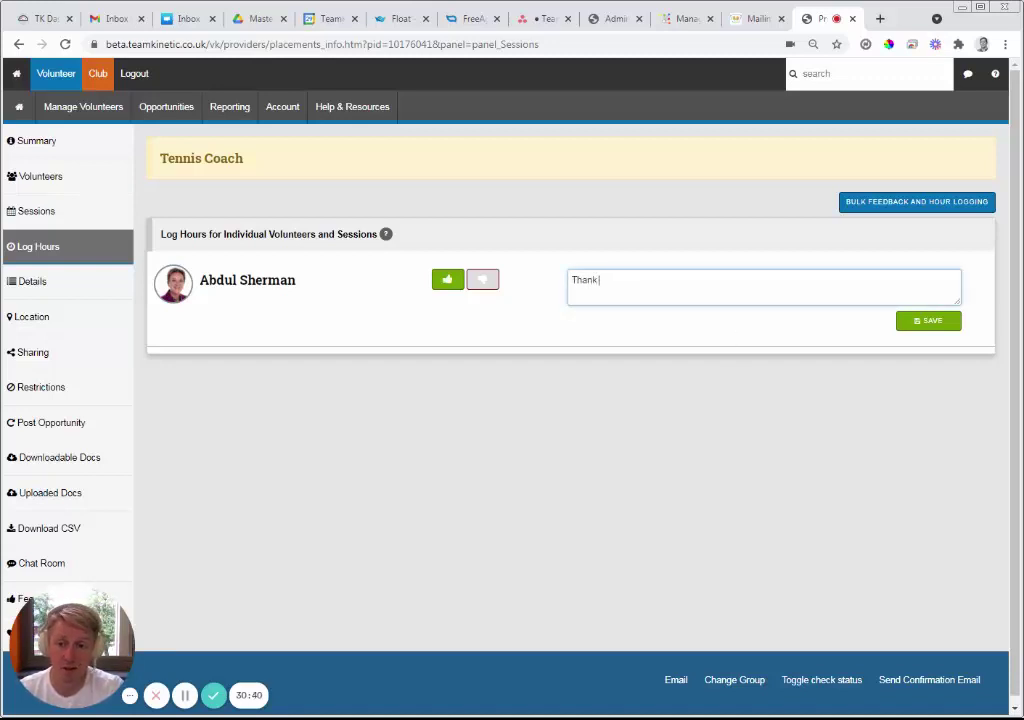
{"action": "type", "text": " you message"}
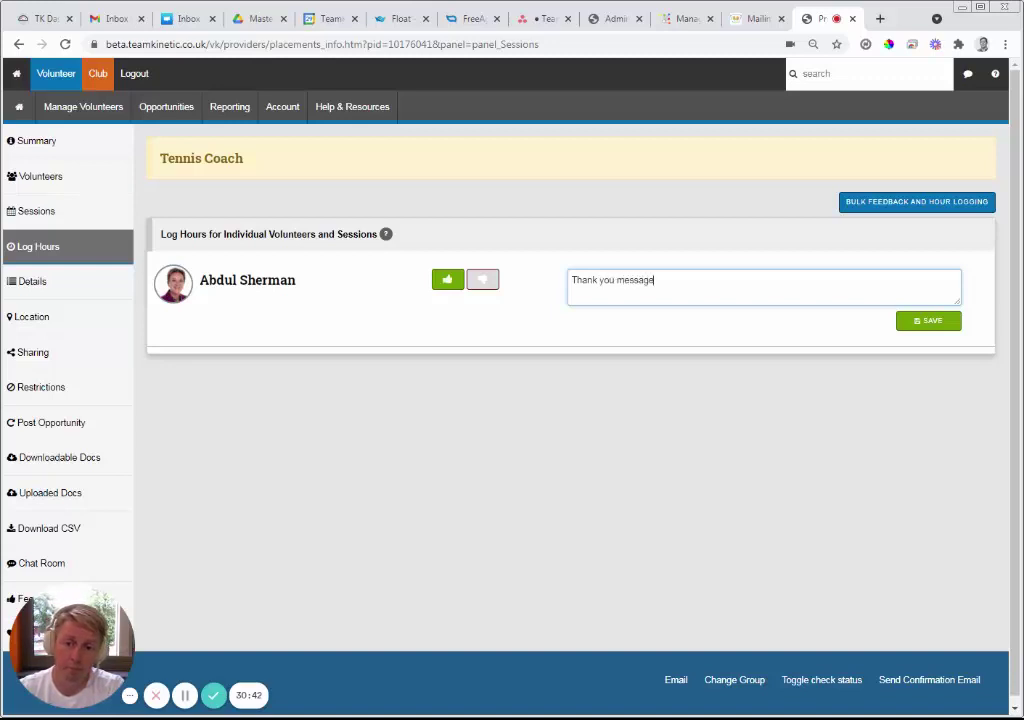
{"action": "type", "text": " here"}
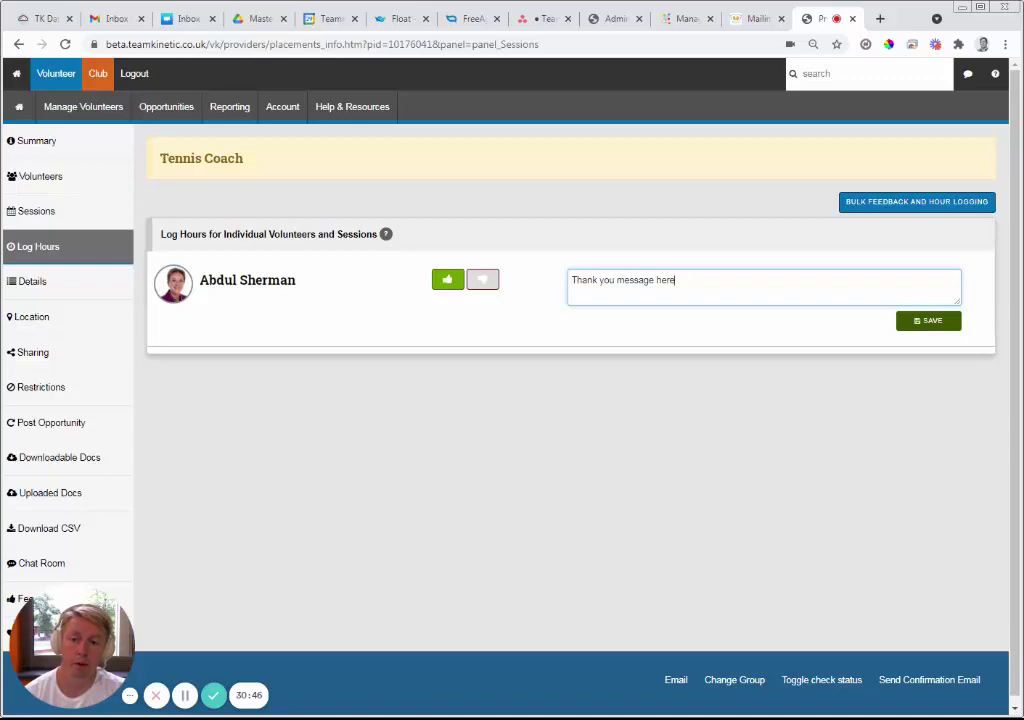
{"action": "left_click", "coordinate": [919, 322]}
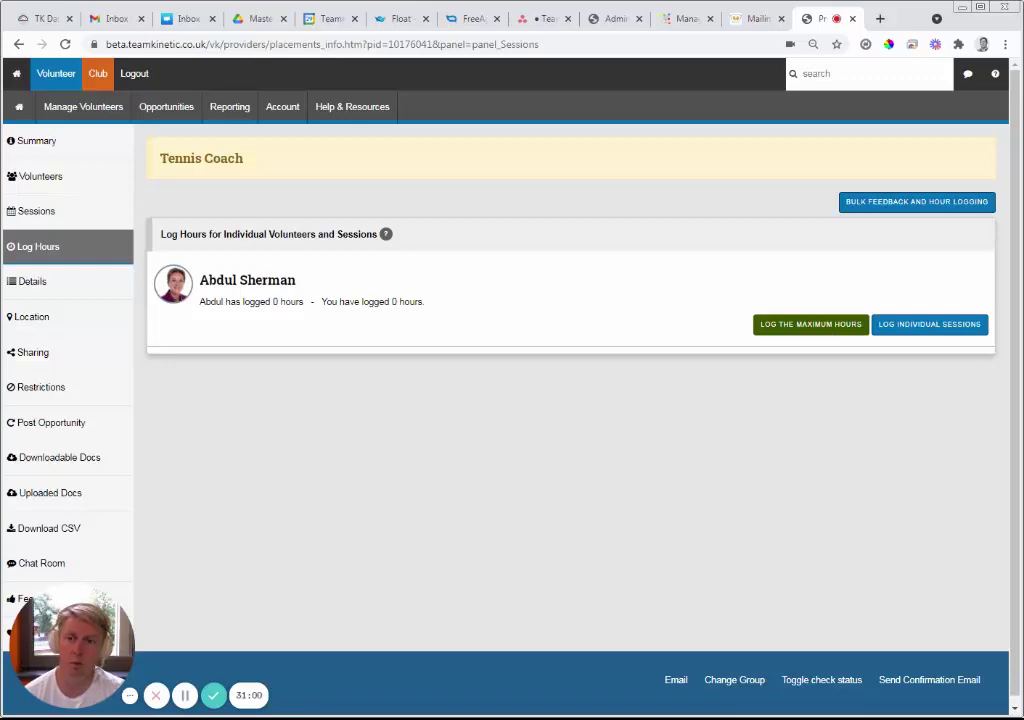
- Log the maximum 2 hours for the volunteer and point out provider versus volunteer logged hours
{"action": "left_click", "coordinate": [820, 324]}
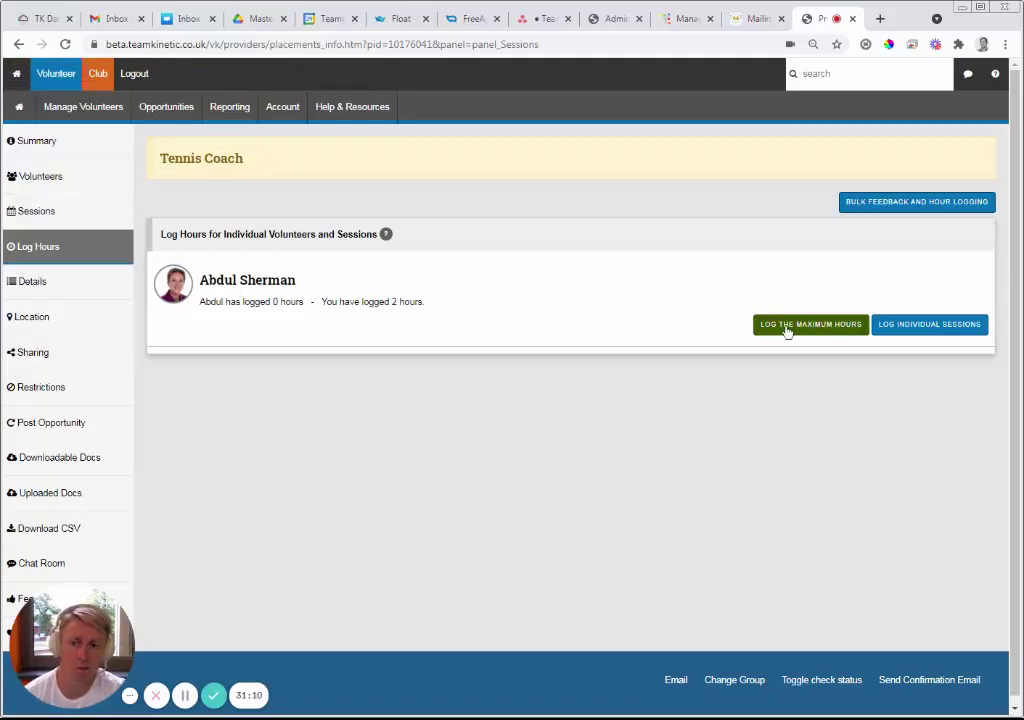
{"action": "left_click_drag", "start_coordinate": [389, 301], "coordinate": [424, 301]}
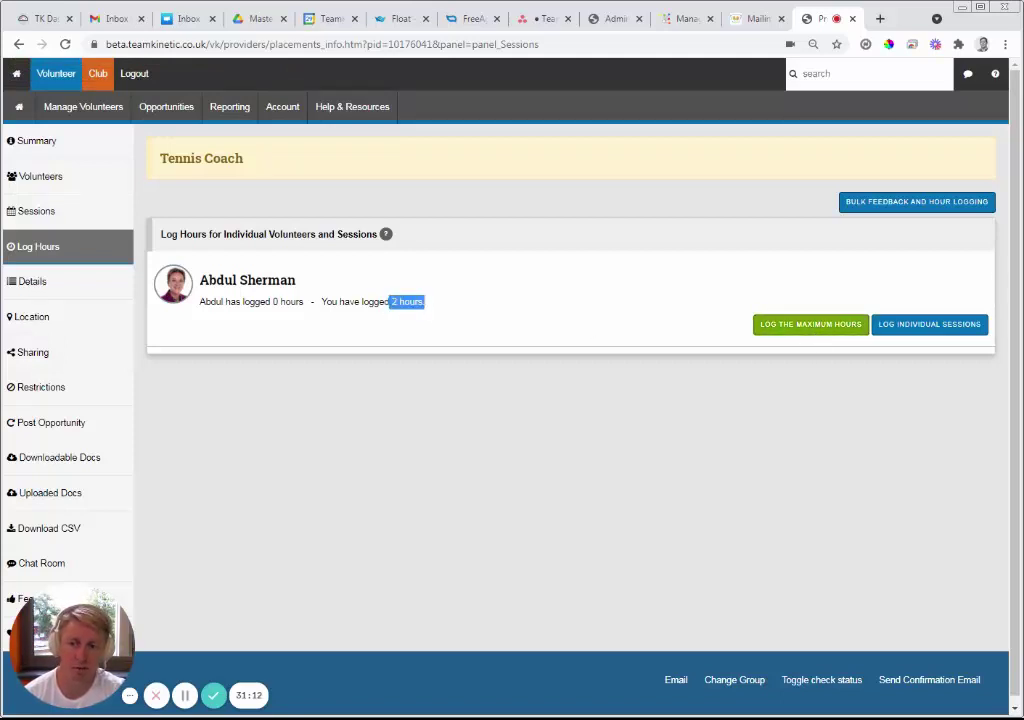
{"action": "left_click", "coordinate": [424, 301]}
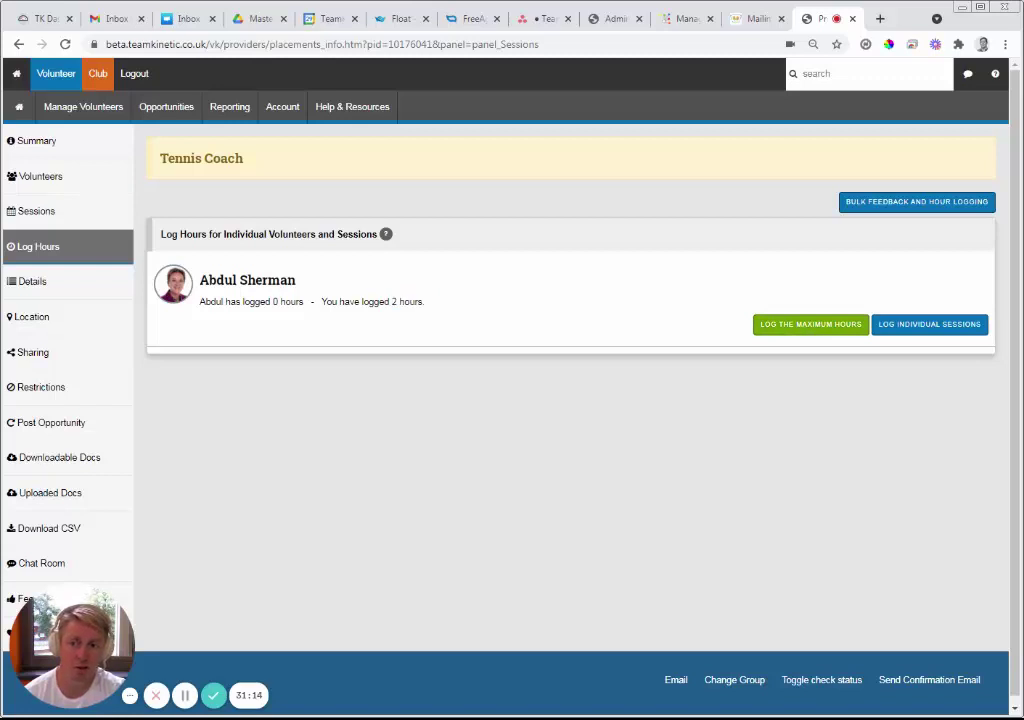
{"action": "left_click_drag", "start_coordinate": [231, 301], "coordinate": [287, 301]}
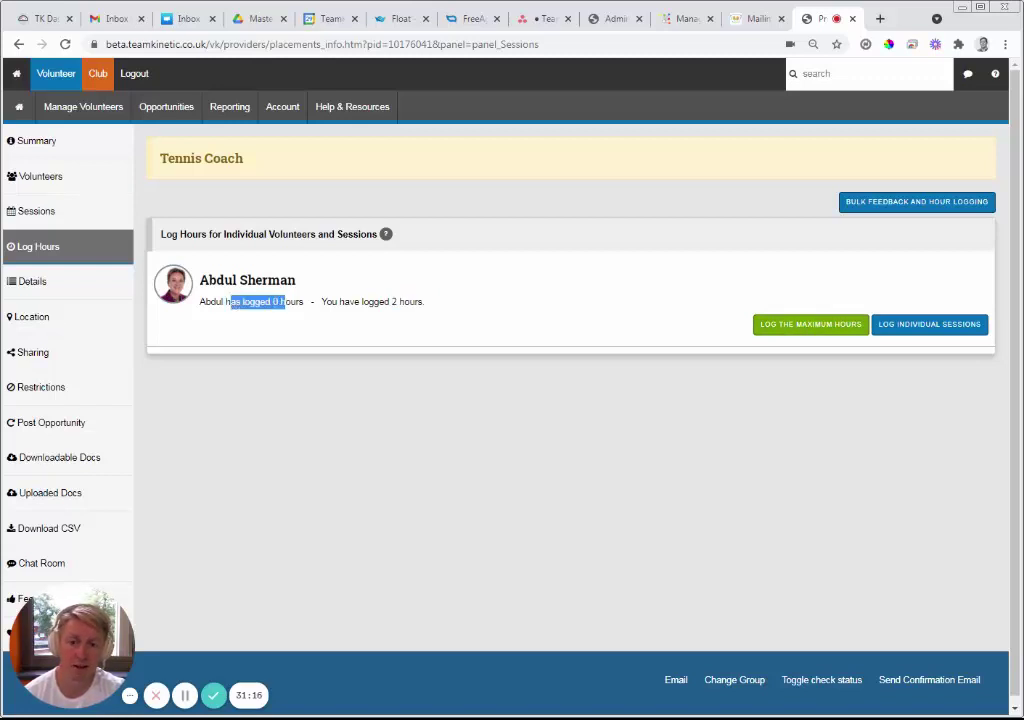
{"action": "left_click", "coordinate": [287, 301]}
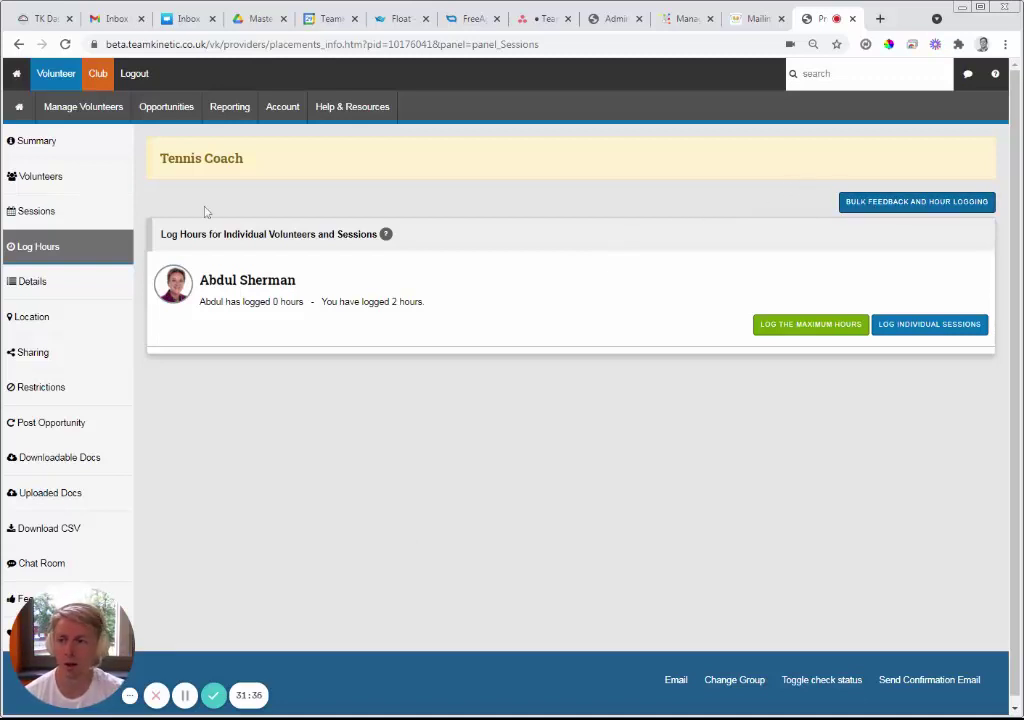
- Browse the Details, Location, Restrictions, Post Opportunity, Downloadable Docs and Uploaded Docs panels
{"action": "left_click", "coordinate": [74, 288]}
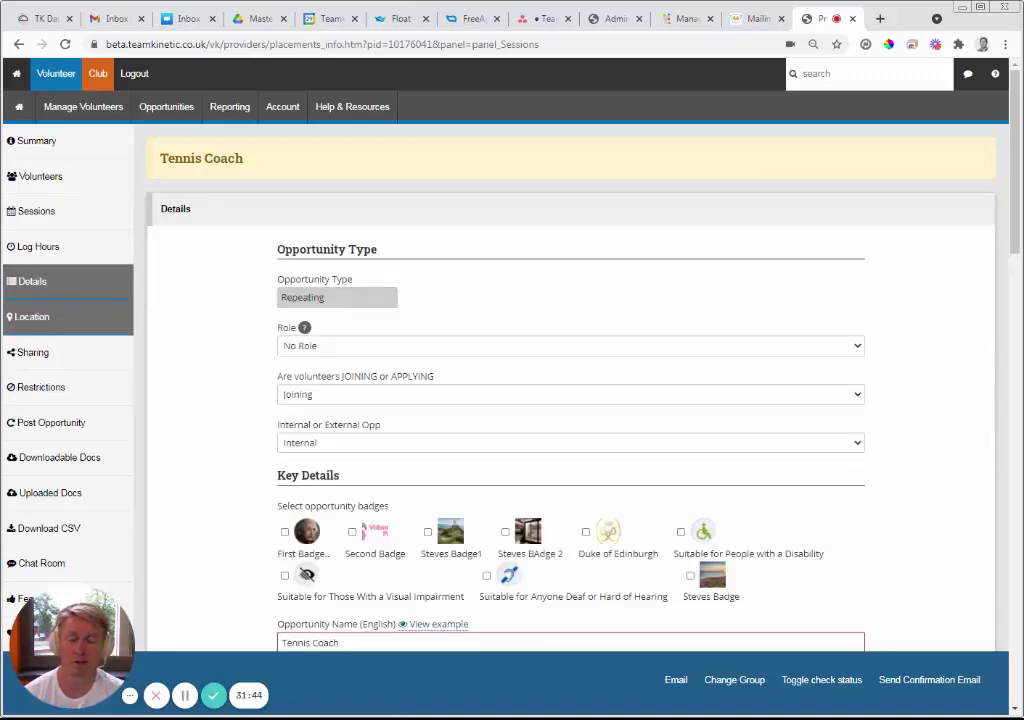
{"action": "left_click", "coordinate": [78, 320]}
{"action": "left_click", "coordinate": [80, 390]}
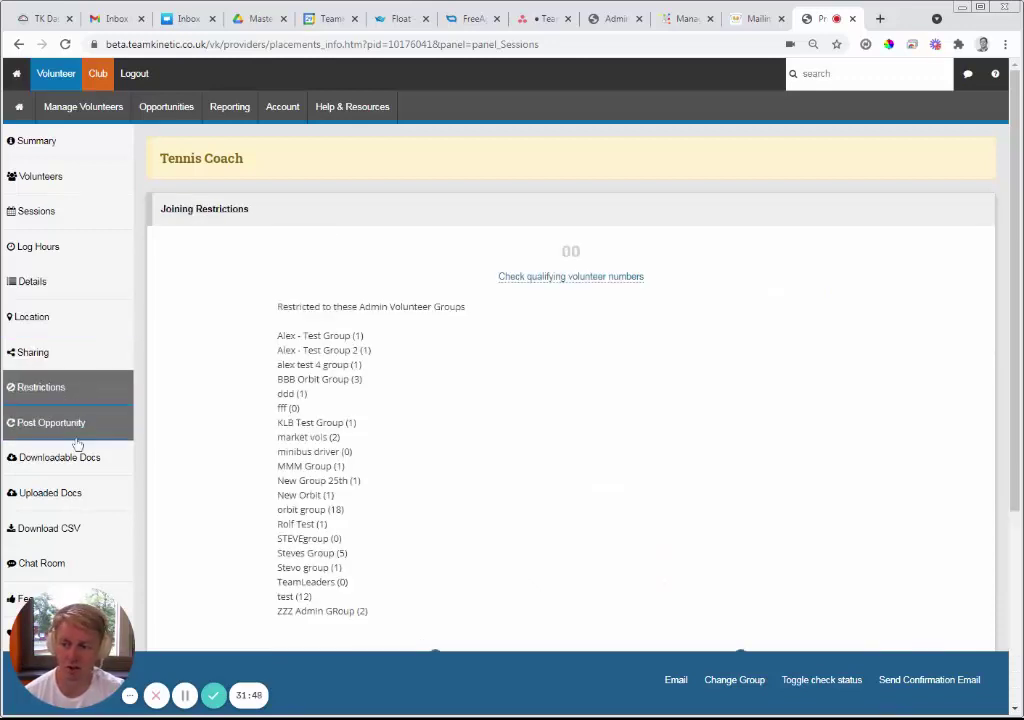
{"action": "left_click", "coordinate": [77, 436]}
{"action": "left_click", "coordinate": [75, 390]}
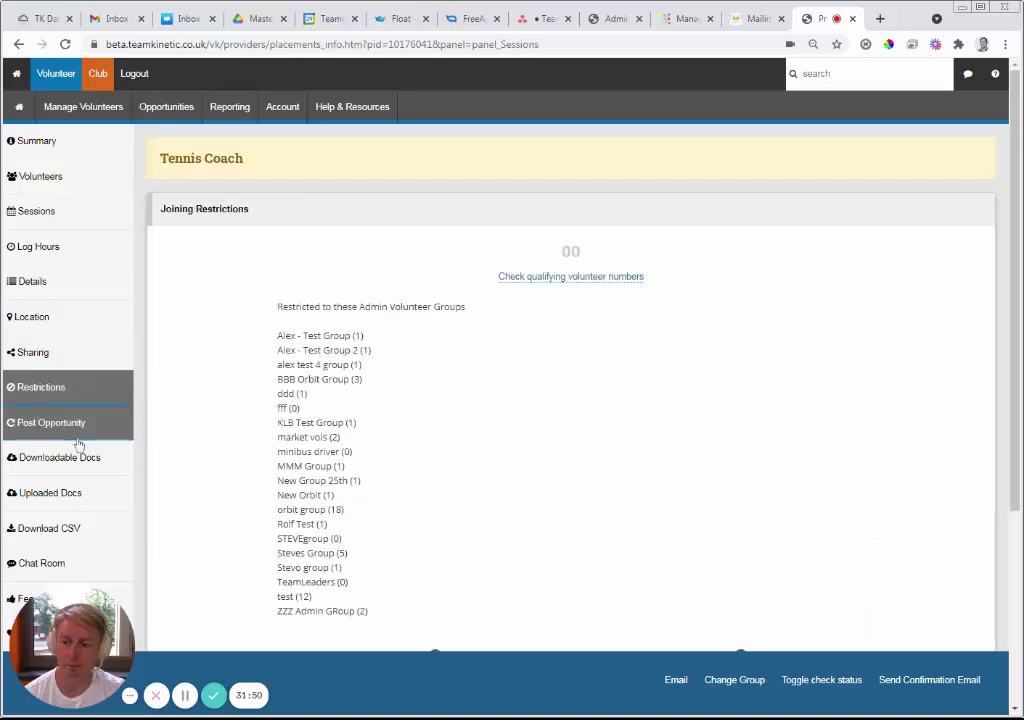
{"action": "left_click", "coordinate": [77, 432]}
{"action": "scroll", "coordinate": [78, 445], "scroll_direction": "down", "scroll_amount": 1}
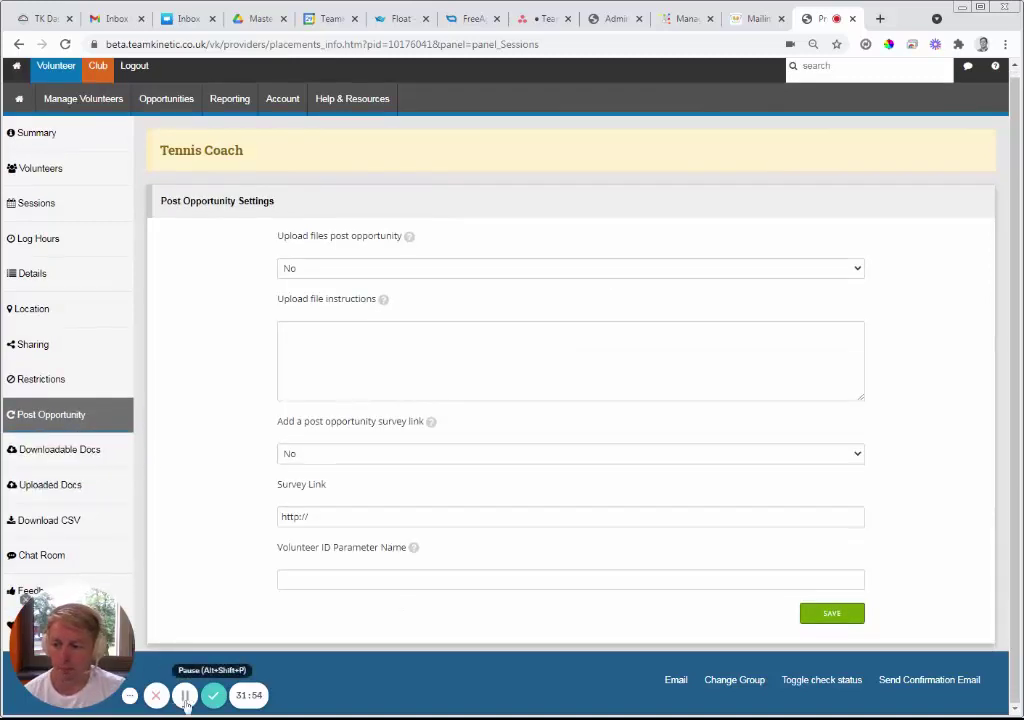
{"action": "left_click", "coordinate": [74, 460]}
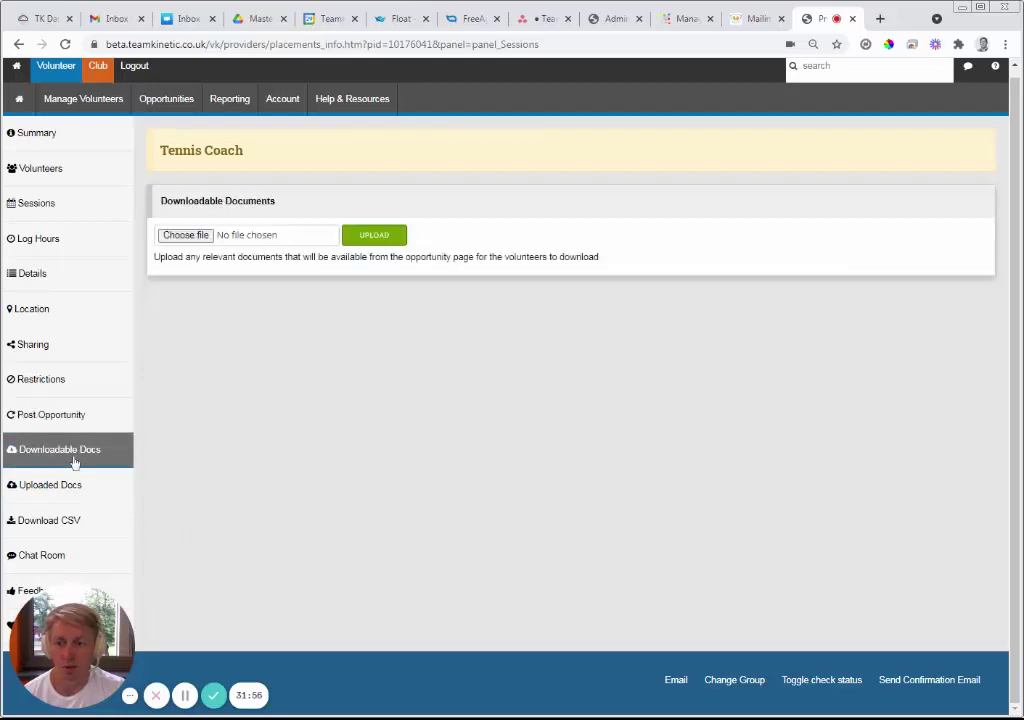
{"action": "left_click", "coordinate": [69, 490]}
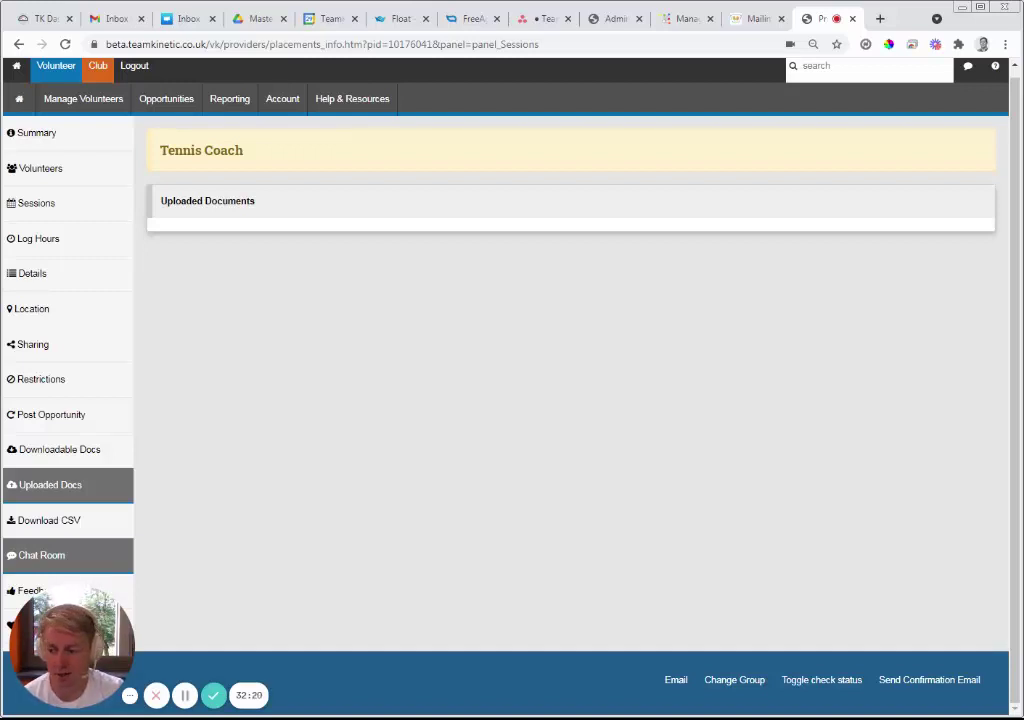
- Post the comment 'hi' in the Tennis Coach chat room
{"action": "left_click", "coordinate": [45, 555]}
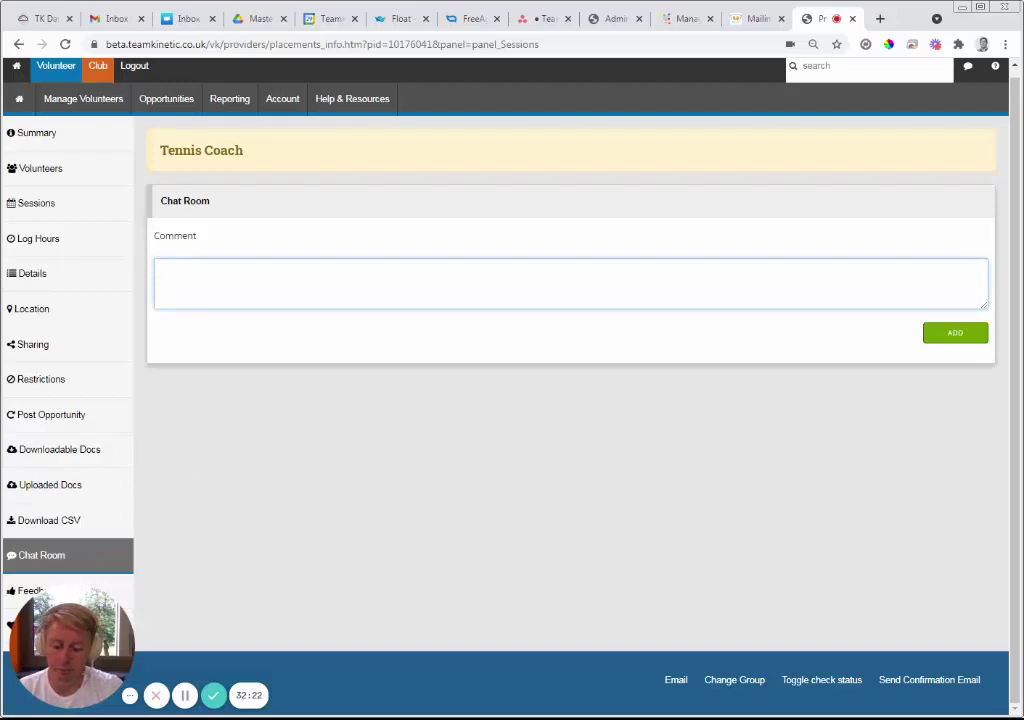
{"action": "type", "text": "hi"}
{"action": "left_click", "coordinate": [942, 338]}
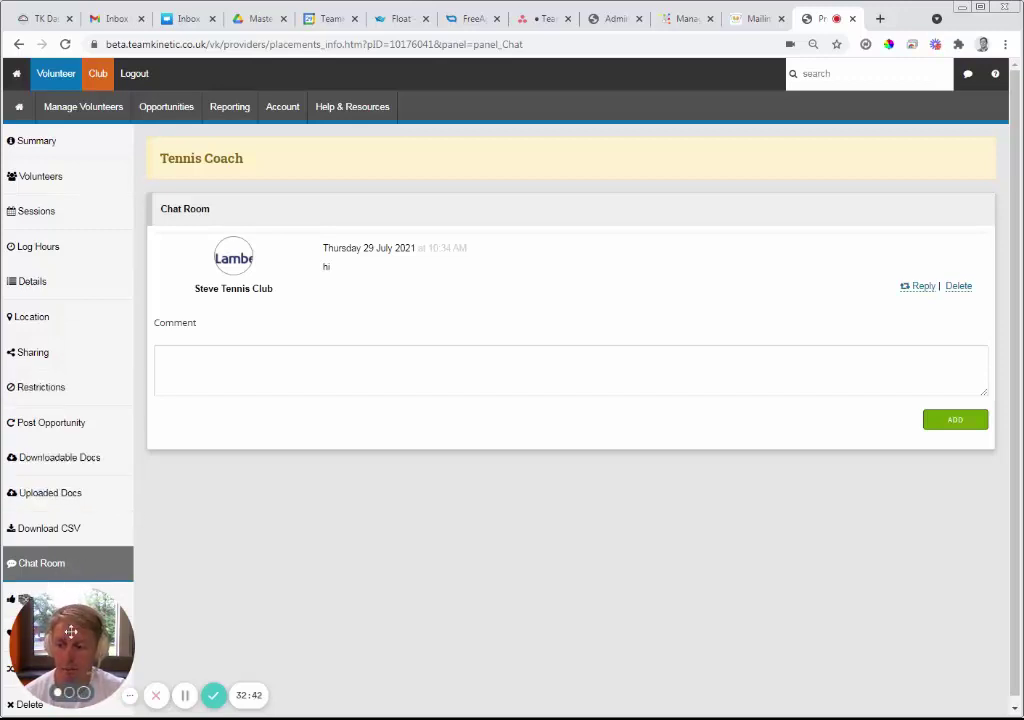
{"action": "left_click_drag", "start_coordinate": [70, 633], "coordinate": [217, 623]}
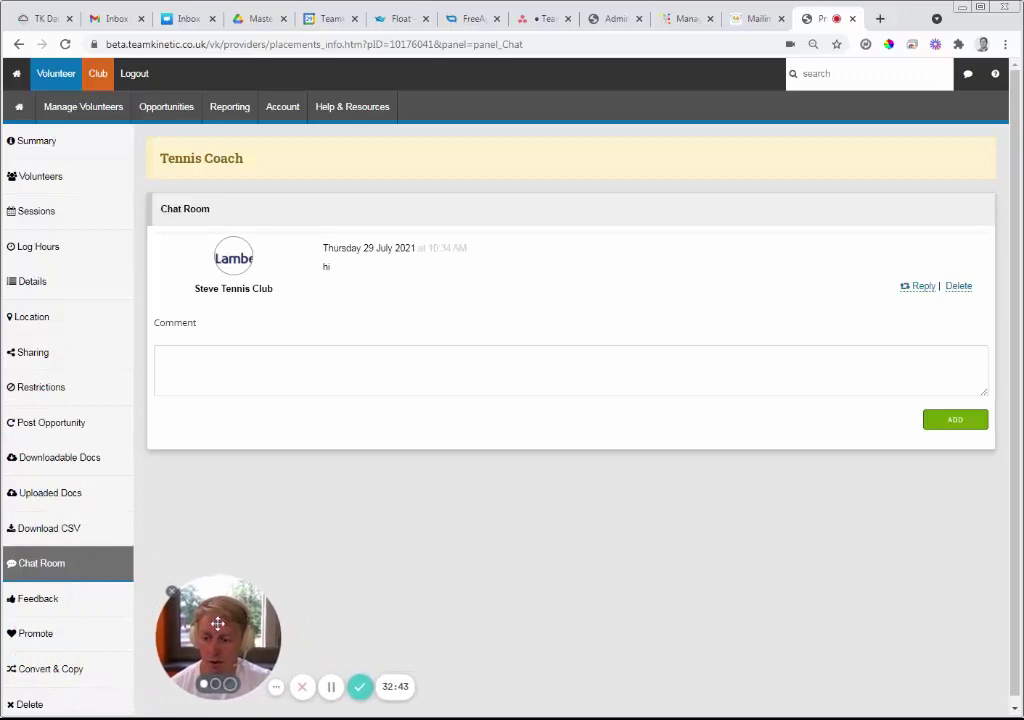
- Review the posted thank-you feedback, then bring up the Promote Opportunity panel
{"action": "left_click", "coordinate": [81, 603]}
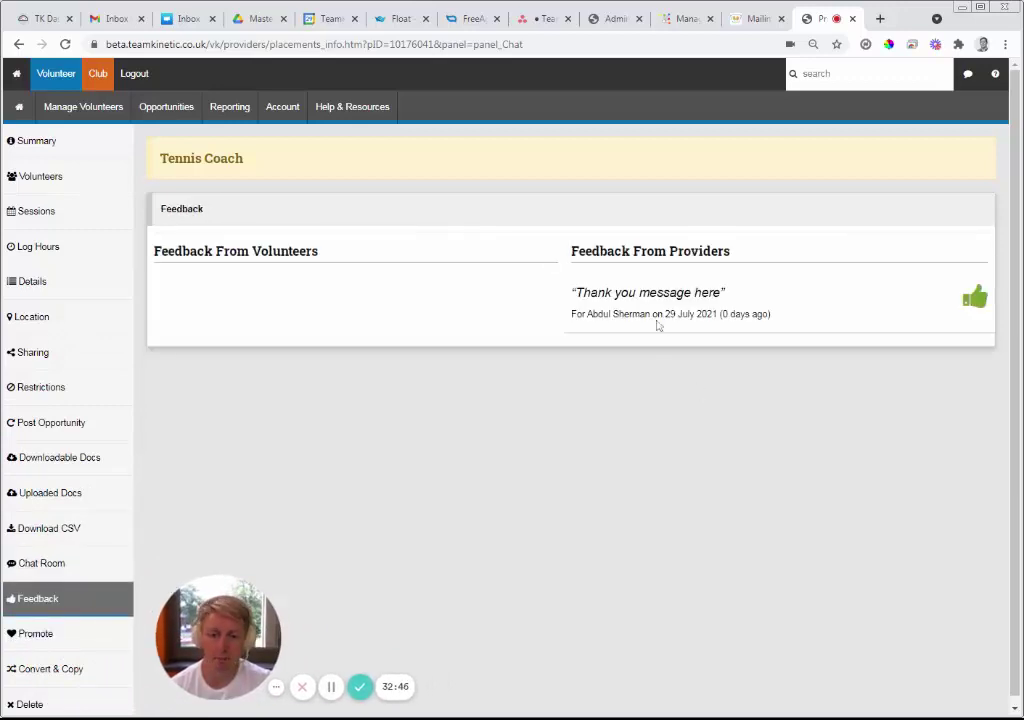
{"action": "left_click_drag", "start_coordinate": [612, 292], "coordinate": [715, 292]}
{"action": "left_click", "coordinate": [715, 292]}
{"action": "left_click", "coordinate": [84, 646]}
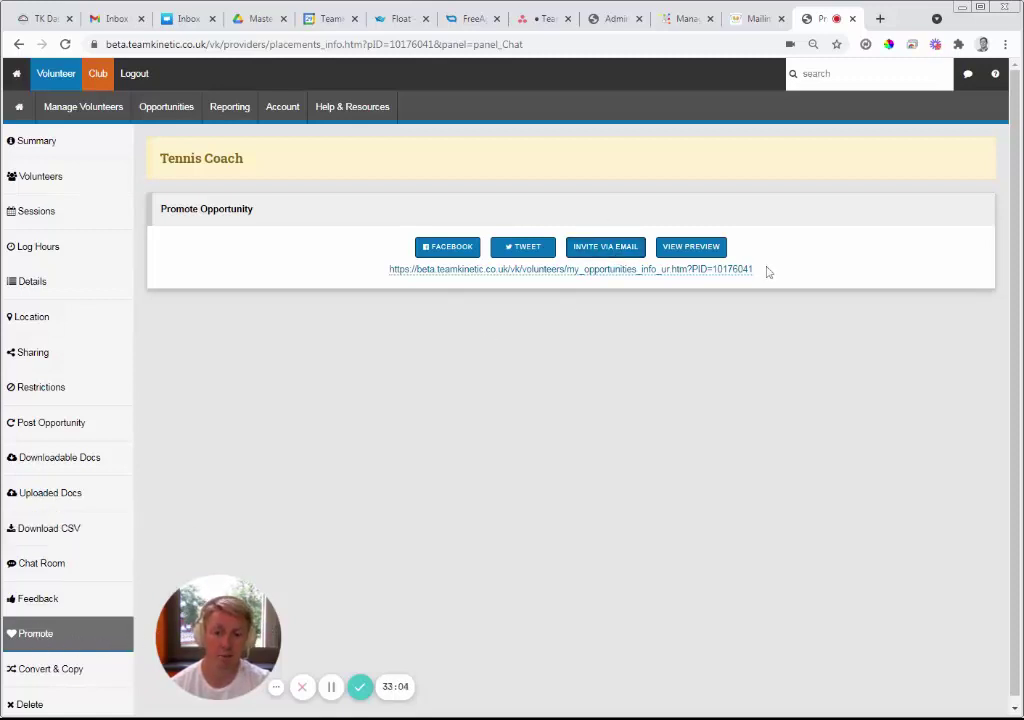
- Select the opportunity's public link, then view the Convert & Copy panel
{"action": "left_click_drag", "start_coordinate": [762, 270], "coordinate": [389, 270]}
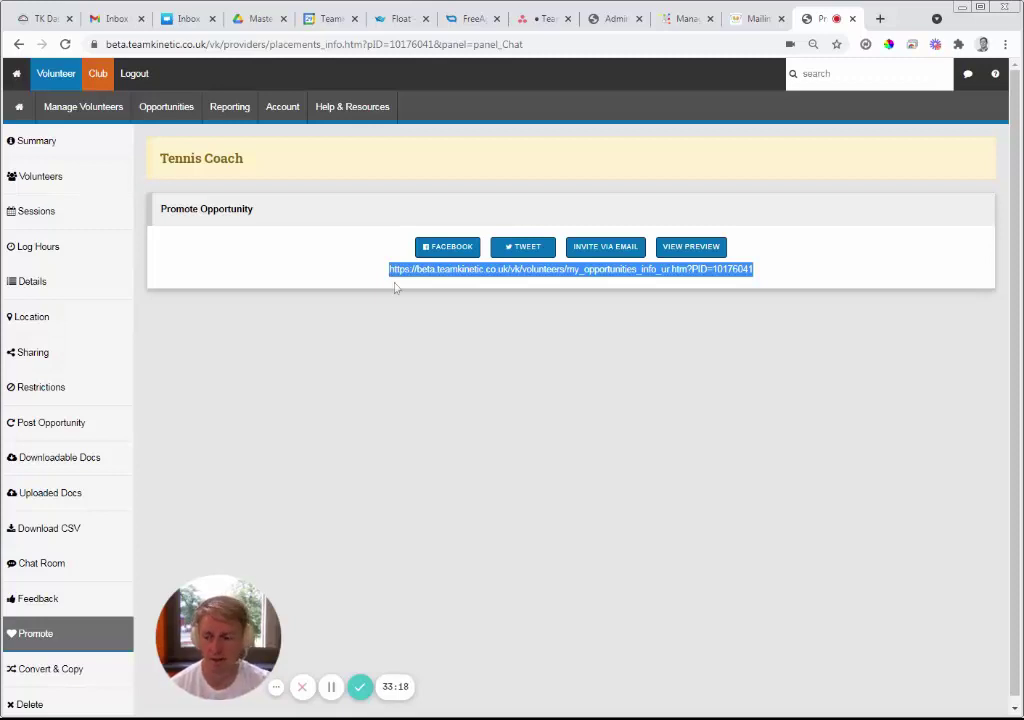
{"action": "left_click", "coordinate": [66, 672]}
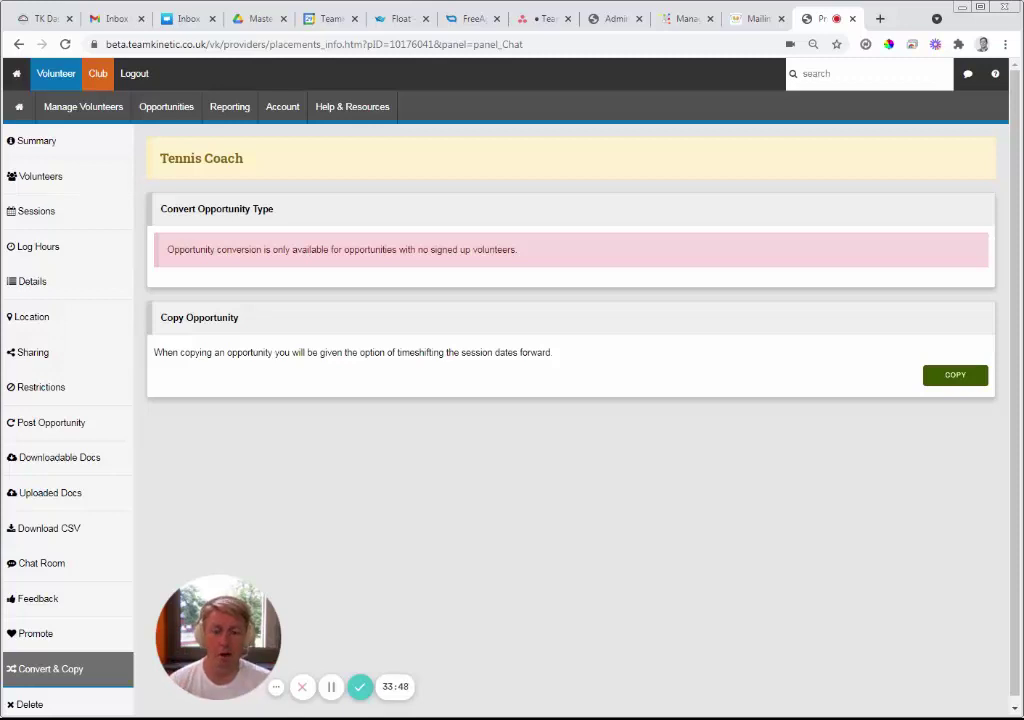
{"action": "scroll", "coordinate": [45, 541], "scroll_direction": "down", "scroll_amount": 1}
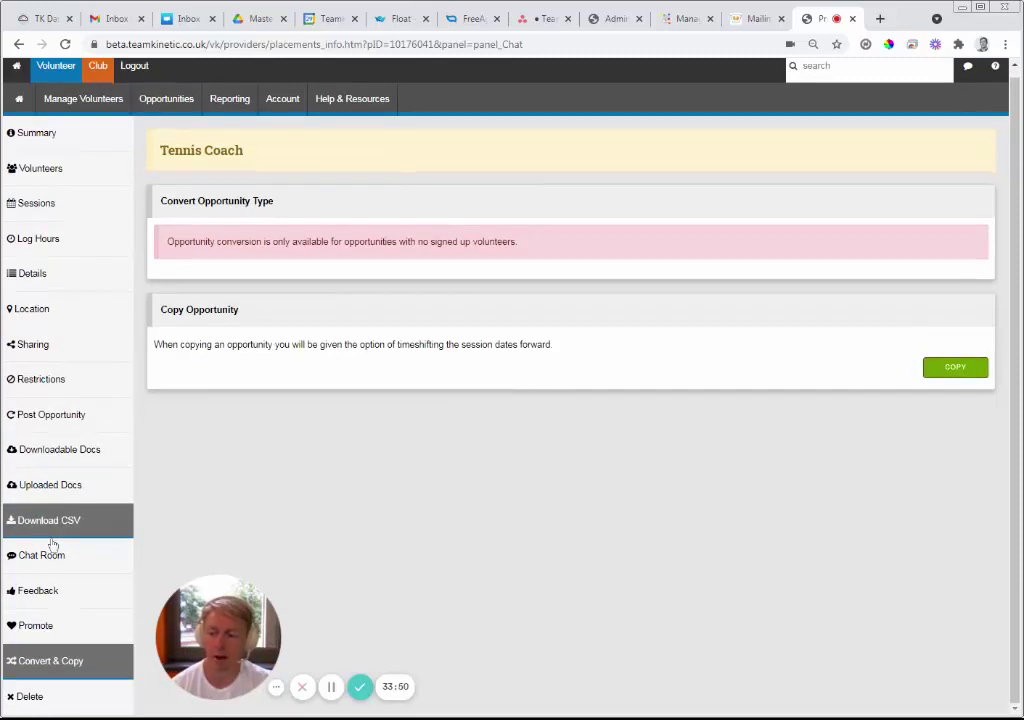
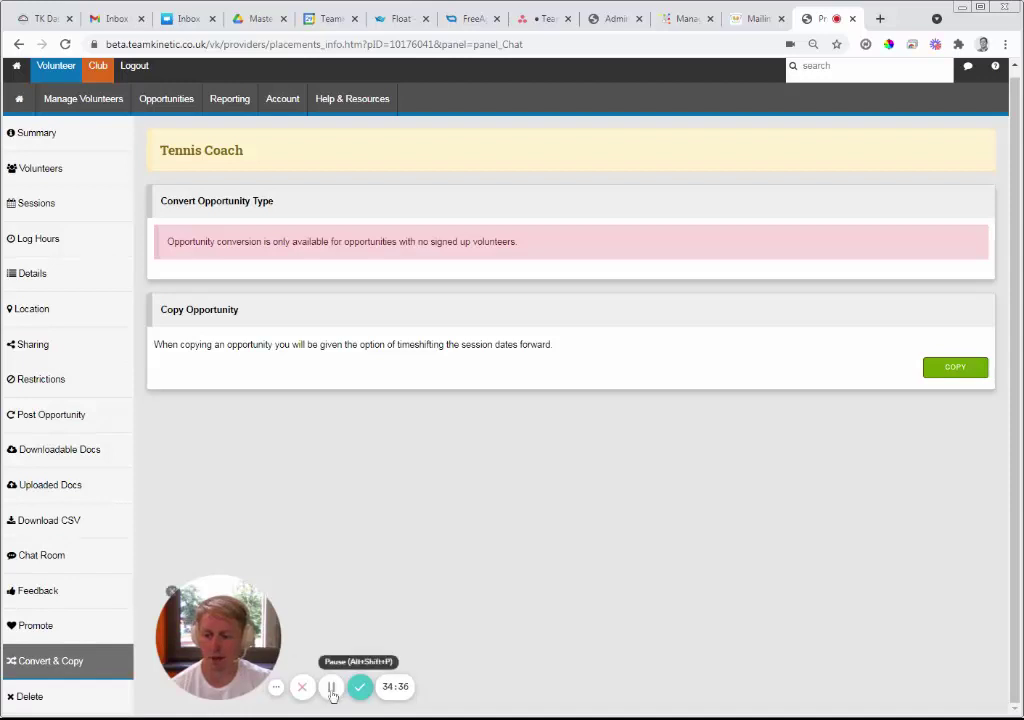
- Open the Manage Volunteers menu from the Tennis Coach Convert & Copy page
{"action": "scroll", "coordinate": [409, 466], "scroll_direction": "up", "scroll_amount": 1}
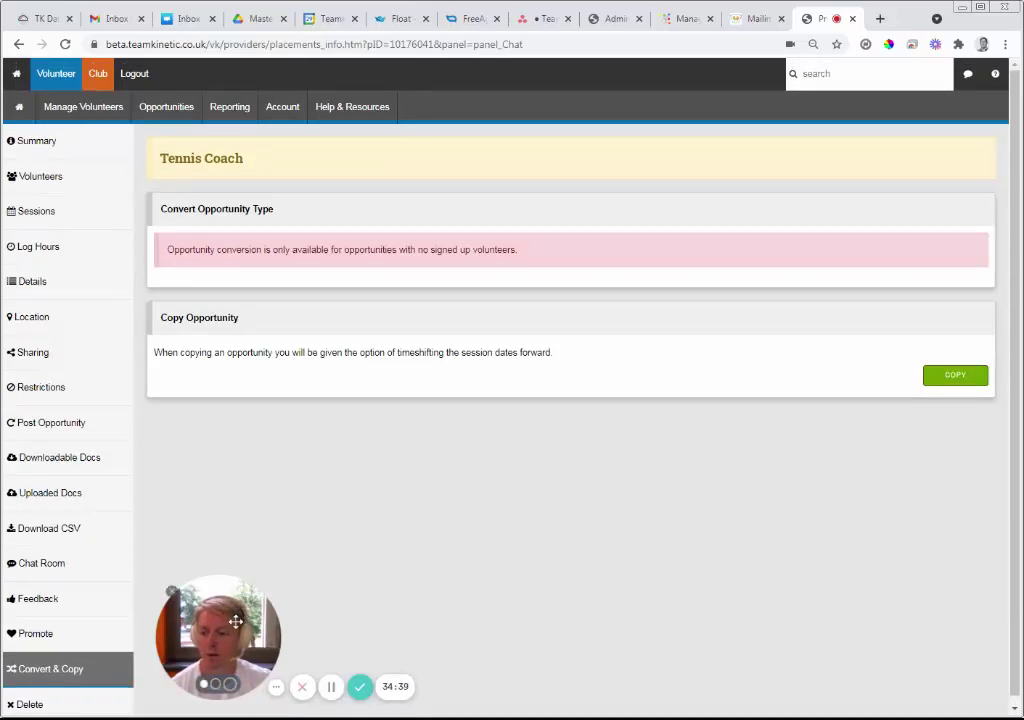
{"action": "left_click_drag", "start_coordinate": [235, 620], "coordinate": [105, 620]}
{"action": "left_click", "coordinate": [92, 110]}
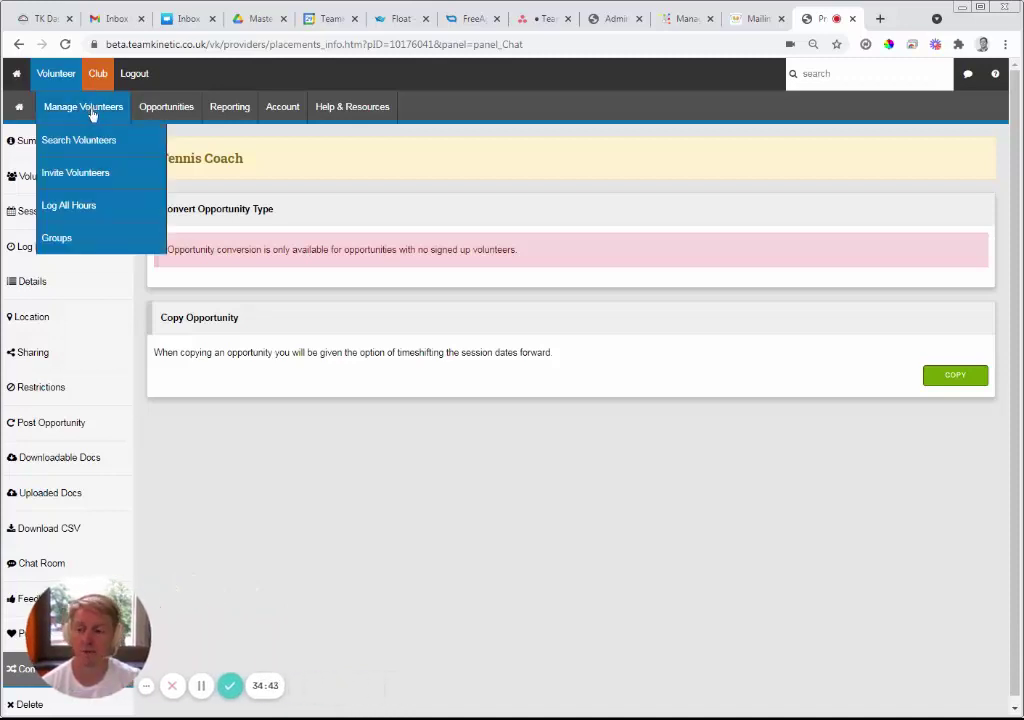
- Open Search Volunteers, select the single volunteer and review its row actions and filters, leaving the filter unset
{"action": "left_click", "coordinate": [97, 148]}
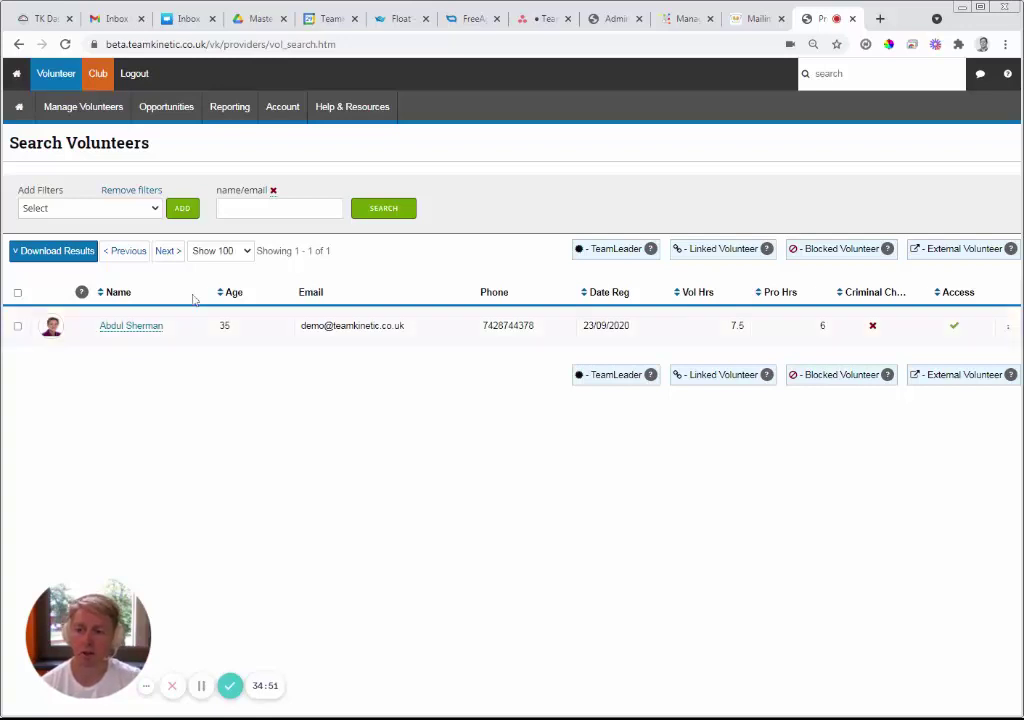
{"action": "left_click", "coordinate": [17, 327]}
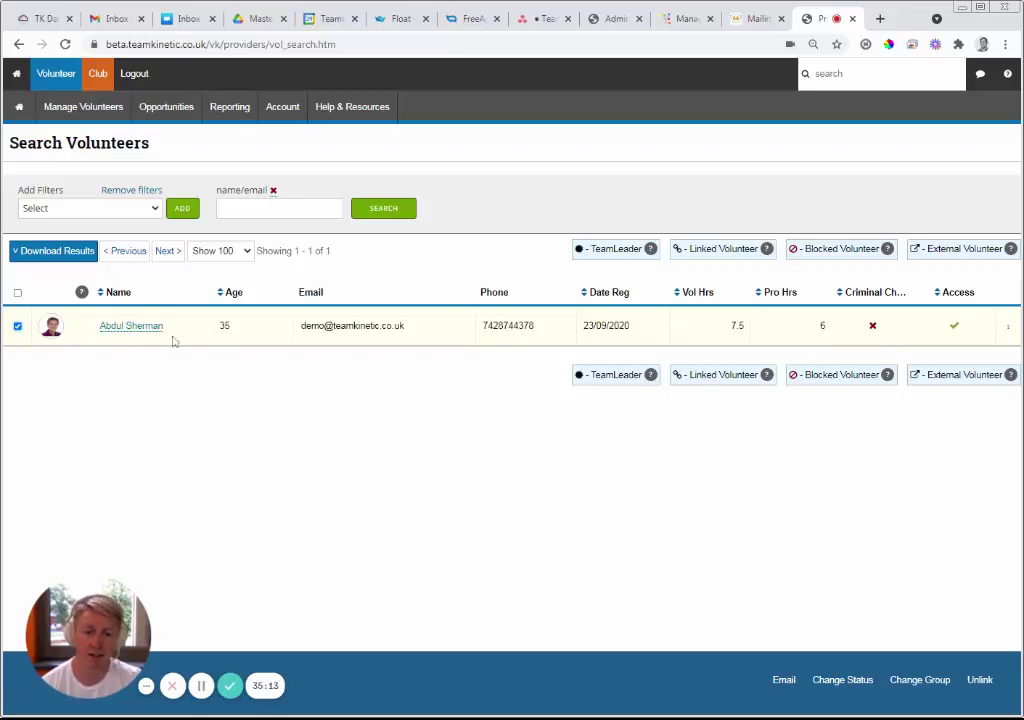
{"action": "left_click", "coordinate": [1010, 333]}
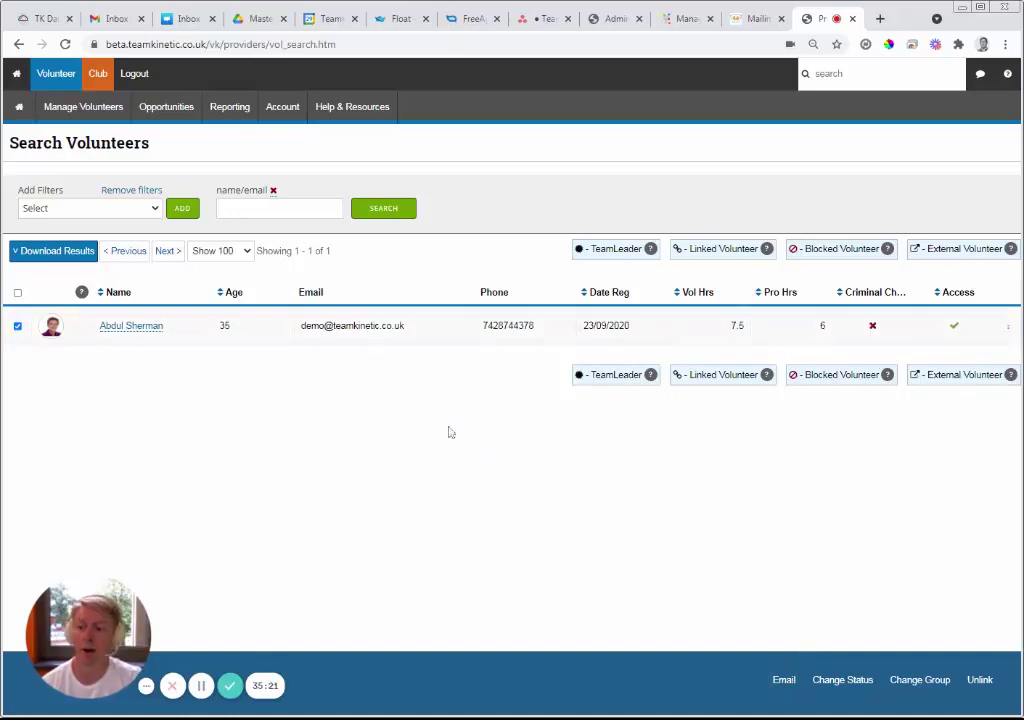
{"action": "left_click", "coordinate": [108, 209]}
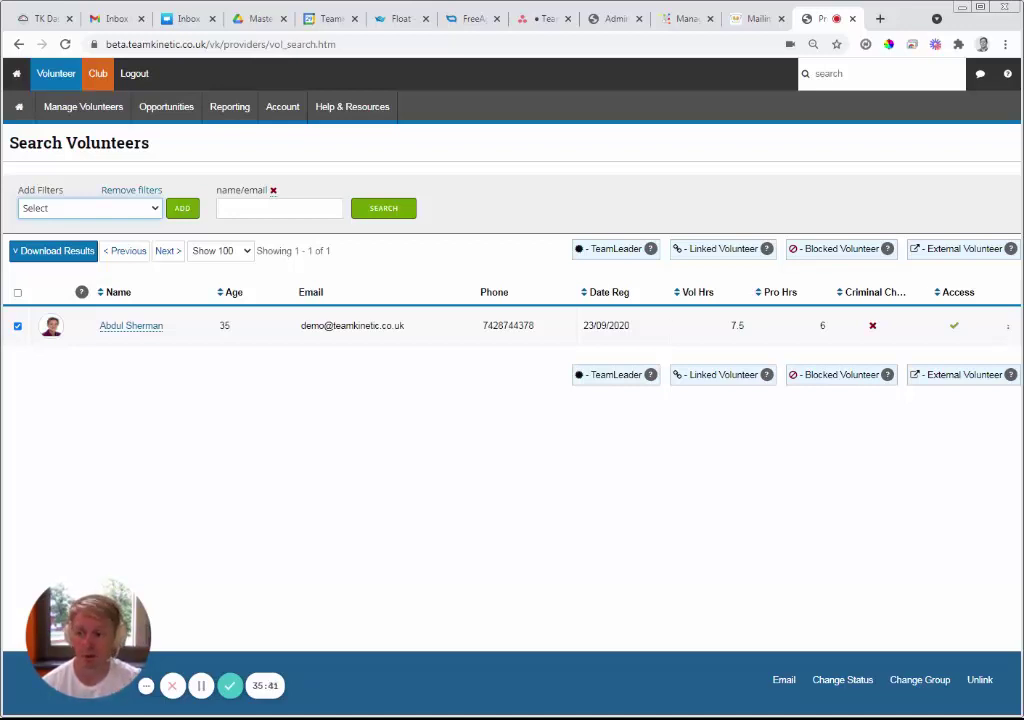
{"action": "left_click", "coordinate": [106, 160]}
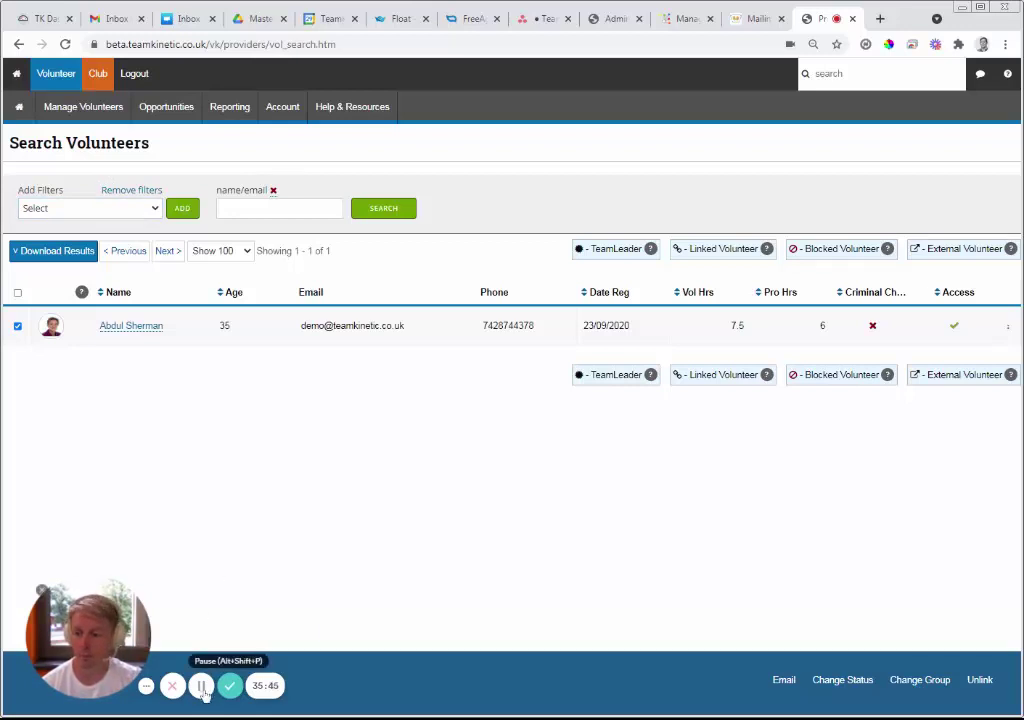
- Open the Opportunities list and select the Tennis Coach sessions opportunity
{"action": "left_click", "coordinate": [158, 108]}
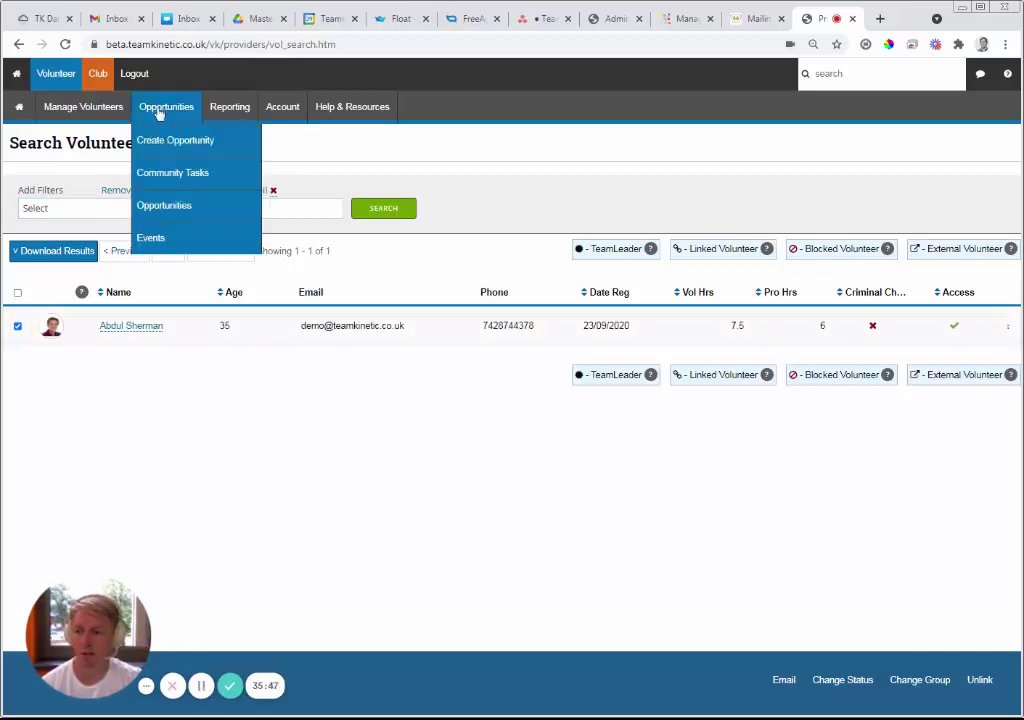
{"action": "left_click", "coordinate": [187, 213]}
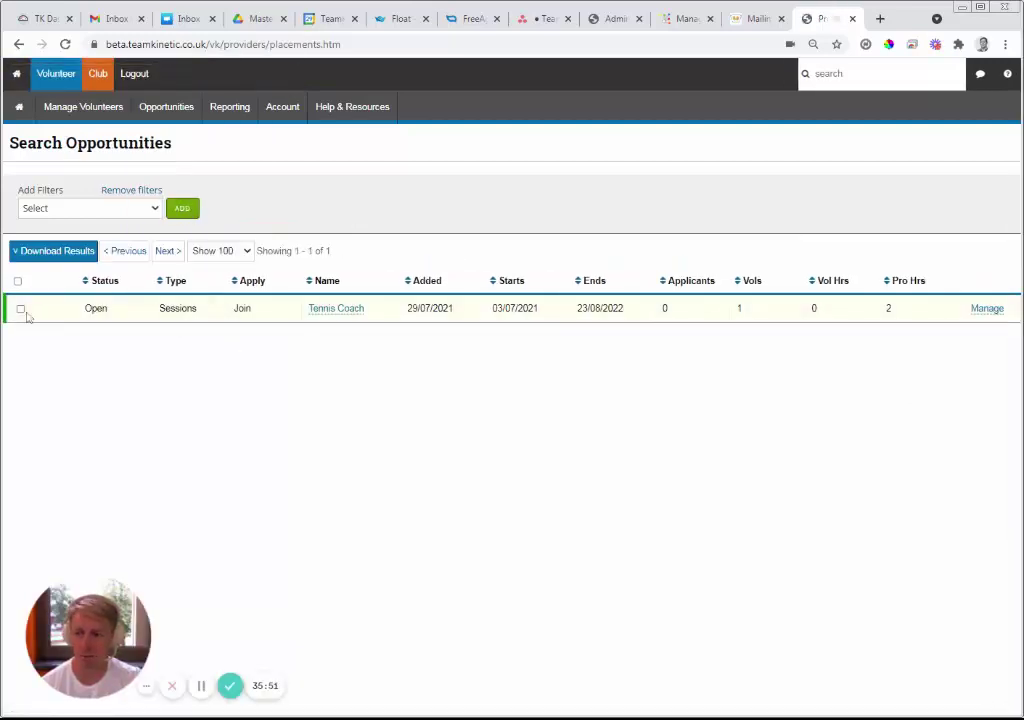
{"action": "left_click", "coordinate": [21, 310]}
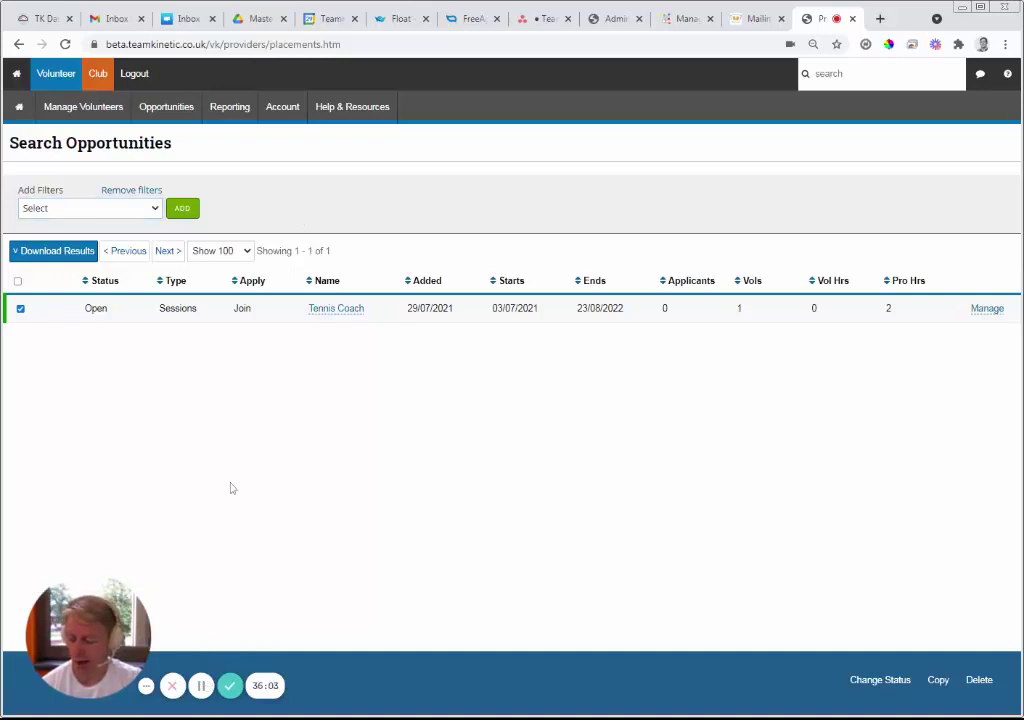
{"action": "mouse_move", "coordinate": [80, 126]}
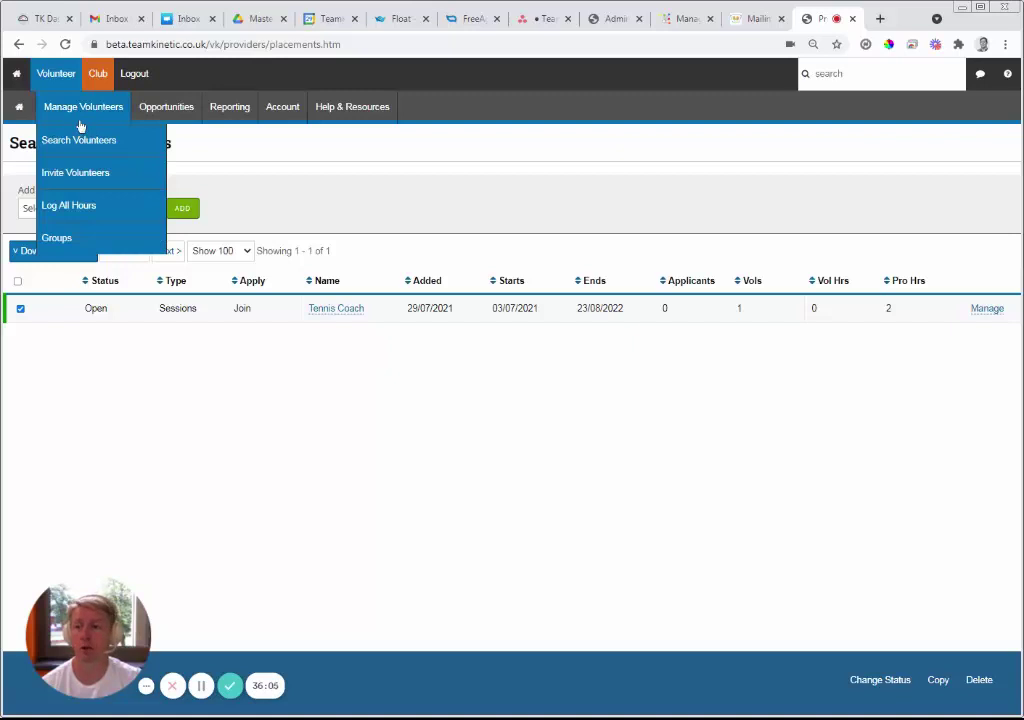
- Create a volunteer group named 'Coaches' and point out its 0 members
{"action": "left_click", "coordinate": [87, 238]}
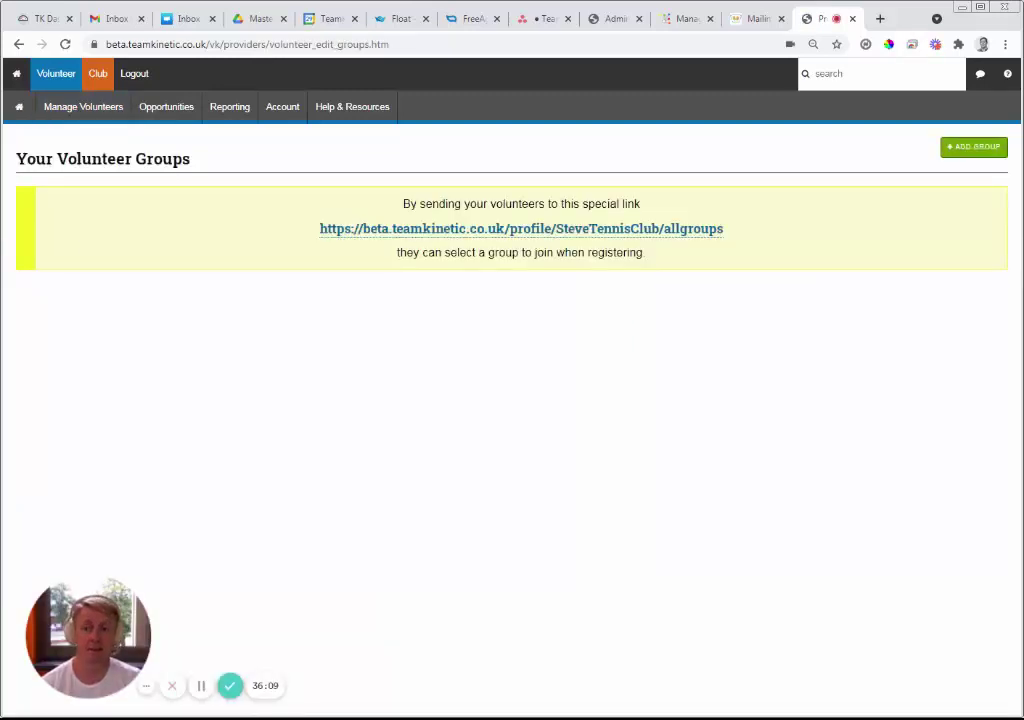
{"action": "left_click", "coordinate": [970, 152]}
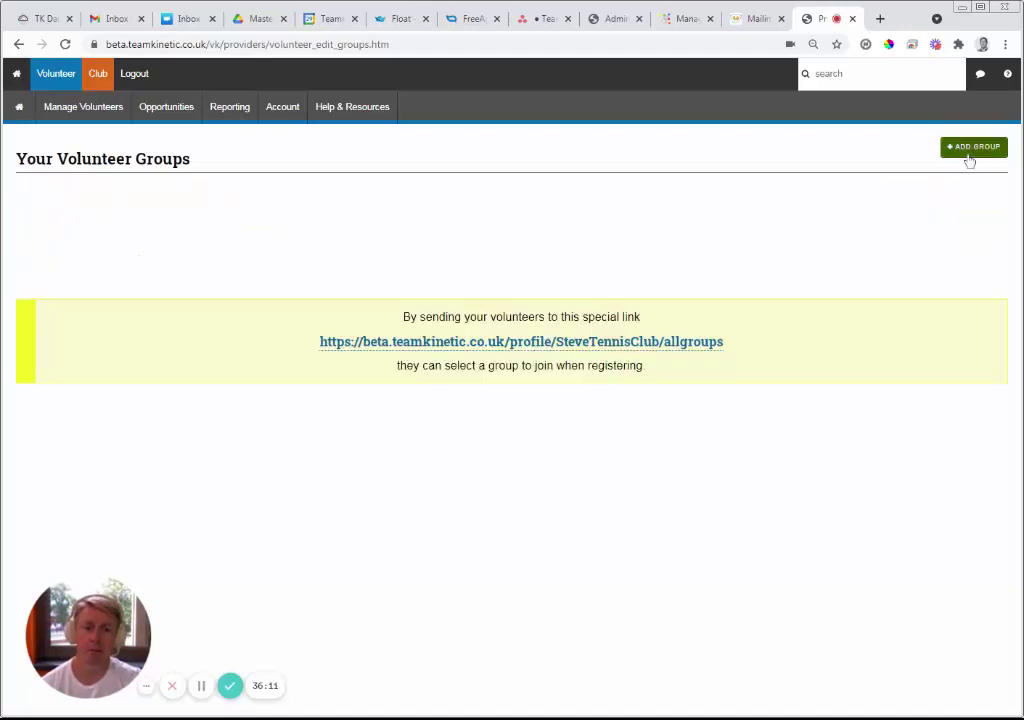
{"action": "left_click", "coordinate": [222, 241]}
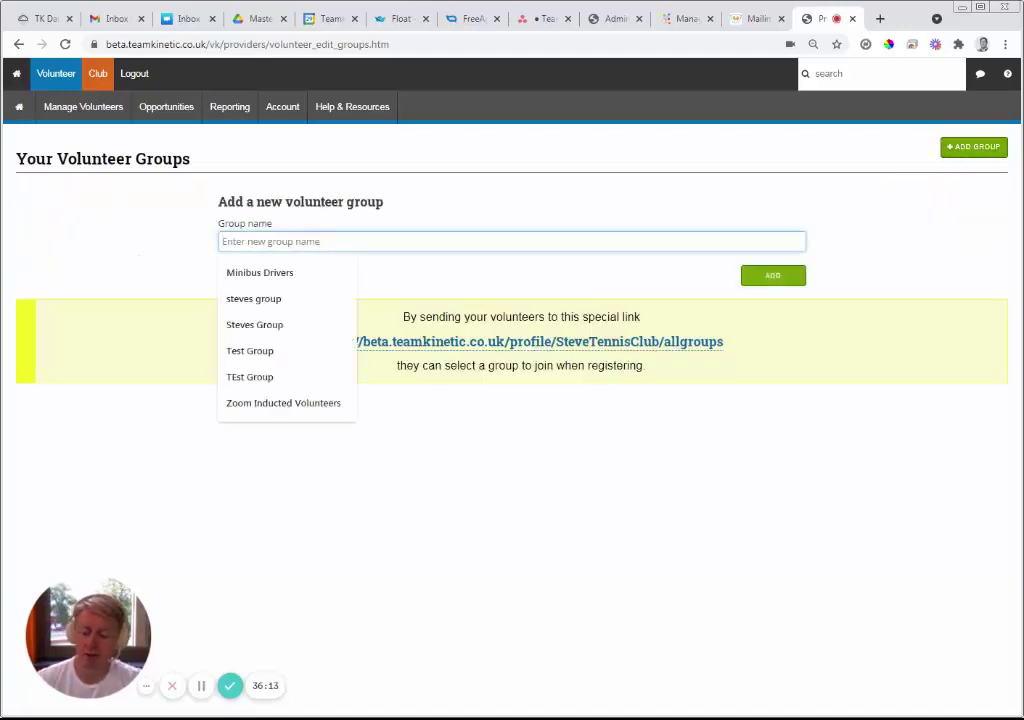
{"action": "type", "text": "Coaches"}
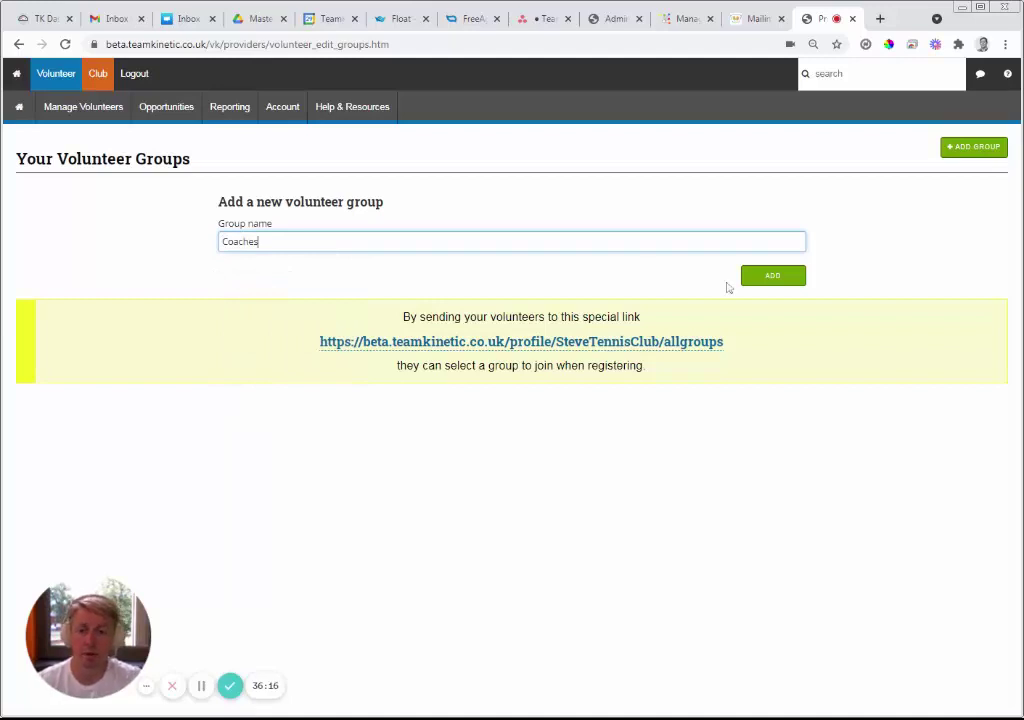
{"action": "left_click", "coordinate": [769, 278]}
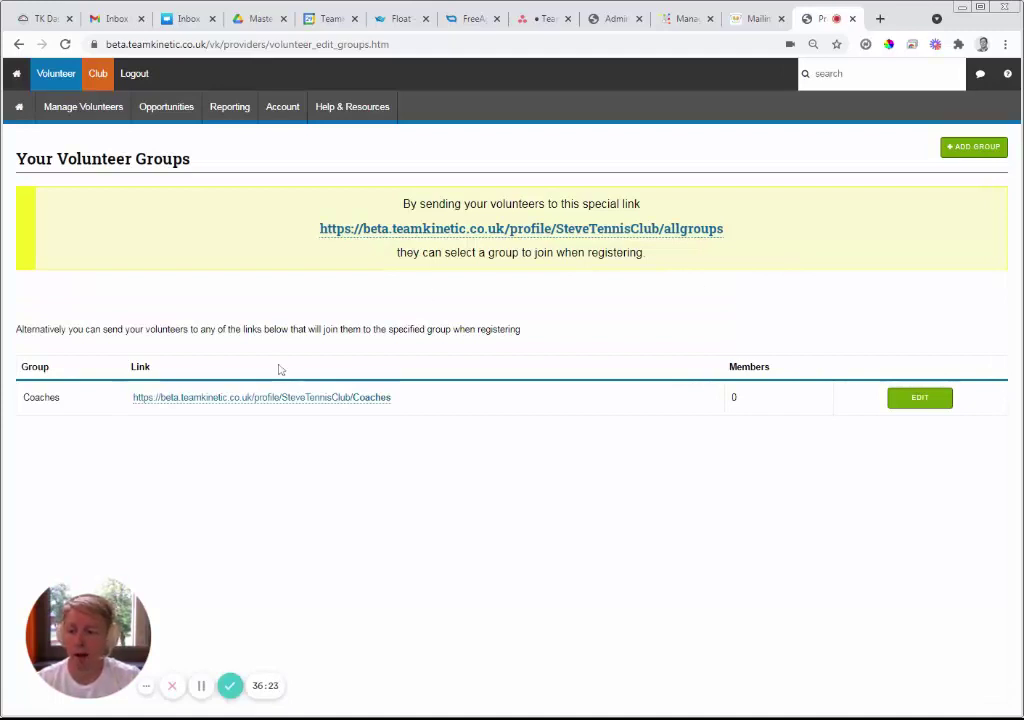
{"action": "left_click_drag", "start_coordinate": [754, 406], "coordinate": [637, 406]}
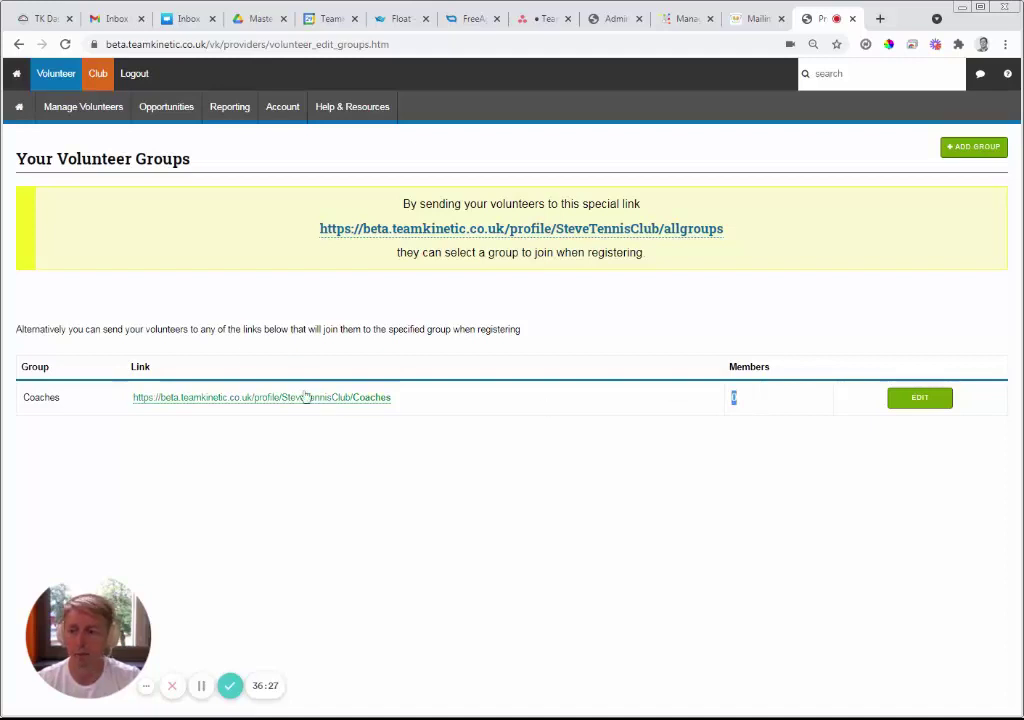
{"action": "mouse_move", "coordinate": [80, 117]}
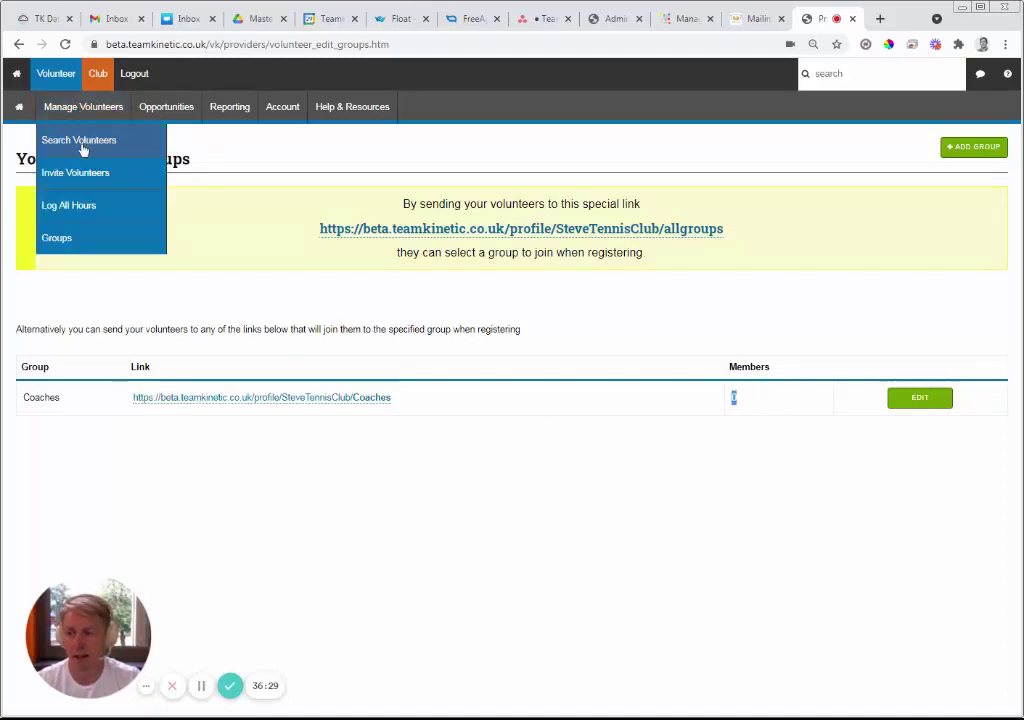
- Use Change Group to add the single listed volunteer to the Coaches group
{"action": "left_click", "coordinate": [82, 149]}
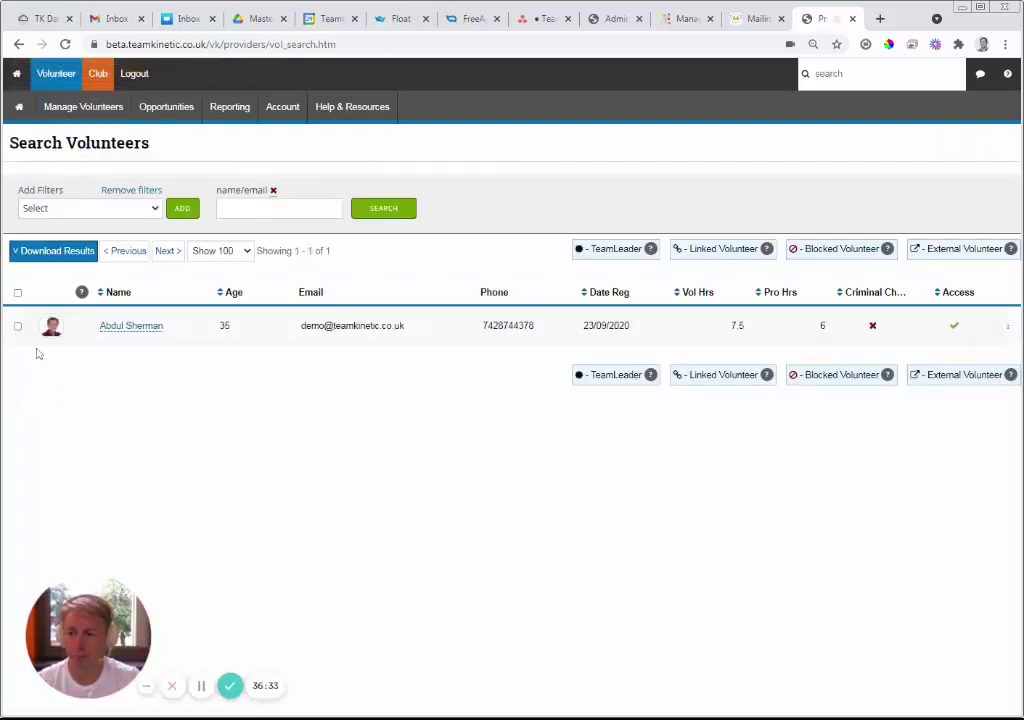
{"action": "left_click", "coordinate": [17, 326]}
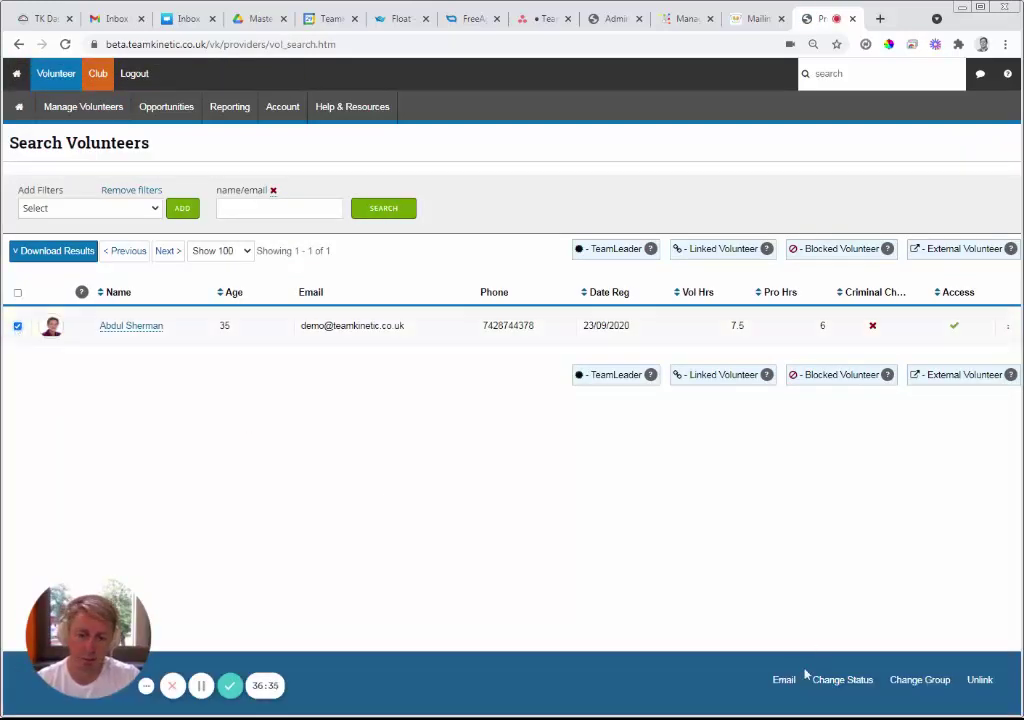
{"action": "left_click", "coordinate": [913, 688]}
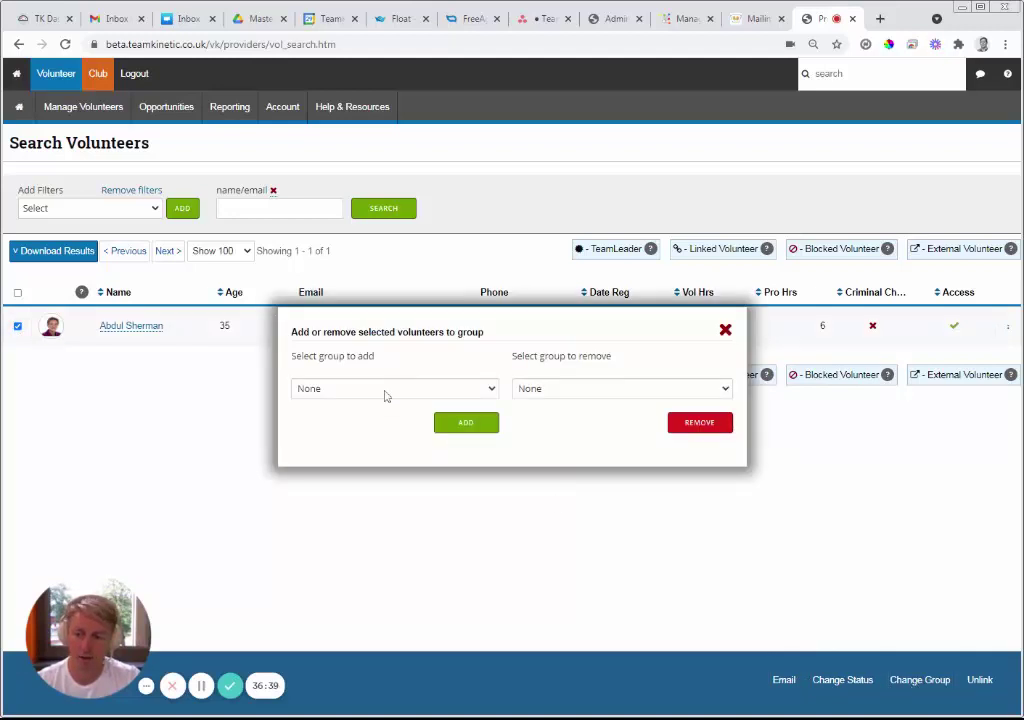
{"action": "left_click", "coordinate": [384, 424]}
{"action": "left_click", "coordinate": [474, 424]}
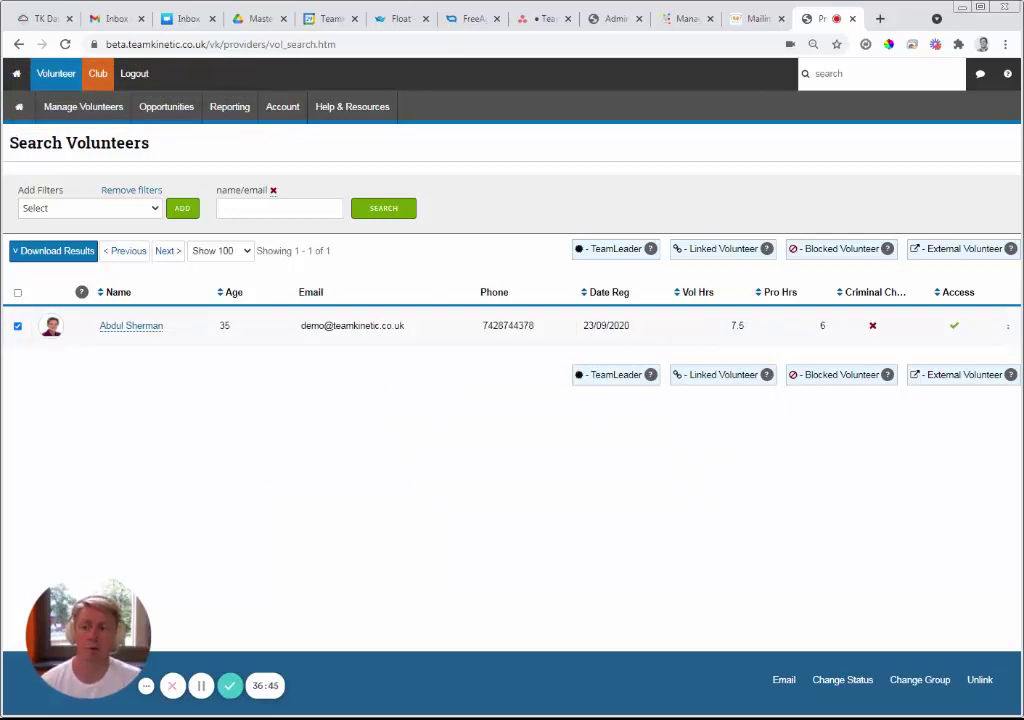
- Filter Search Volunteers by Group Member = Coaches, dropping the name and e-mail filter
{"action": "mouse_move", "coordinate": [57, 118]}
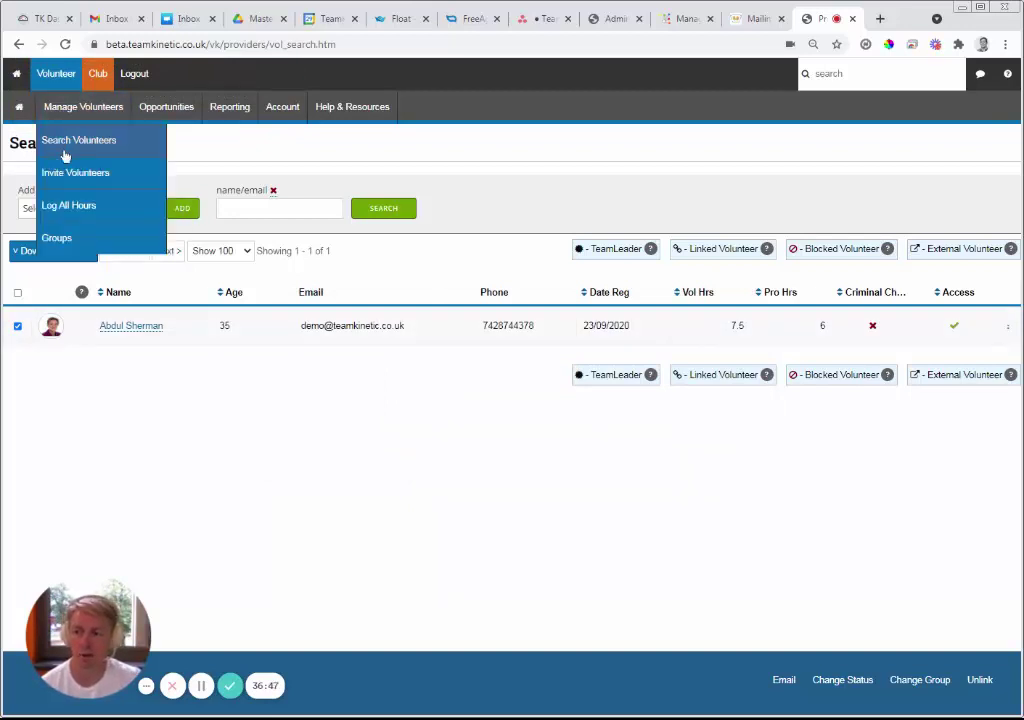
{"action": "left_click", "coordinate": [64, 155]}
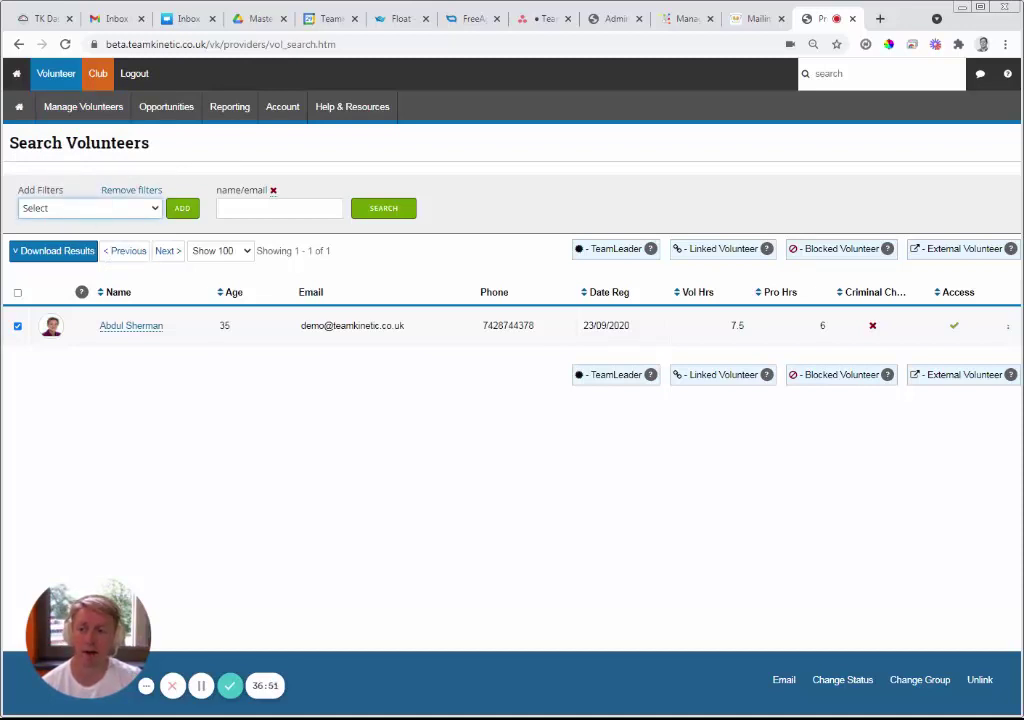
{"action": "left_click", "coordinate": [126, 366]}
{"action": "left_click", "coordinate": [182, 208]}
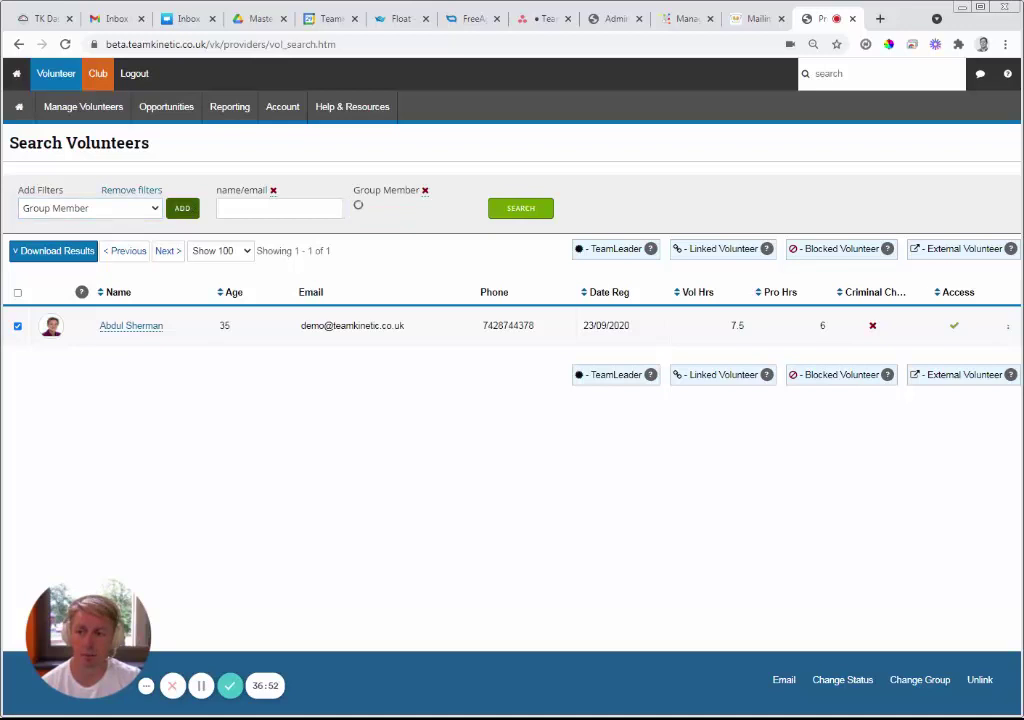
{"action": "left_click", "coordinate": [273, 190]}
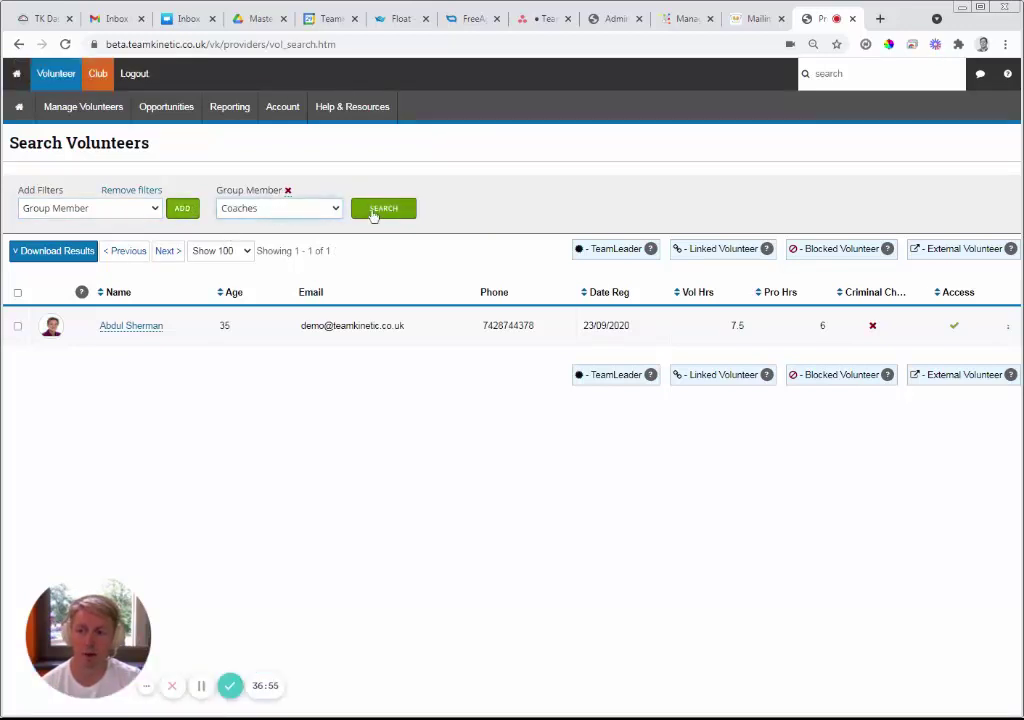
{"action": "left_click", "coordinate": [378, 210]}
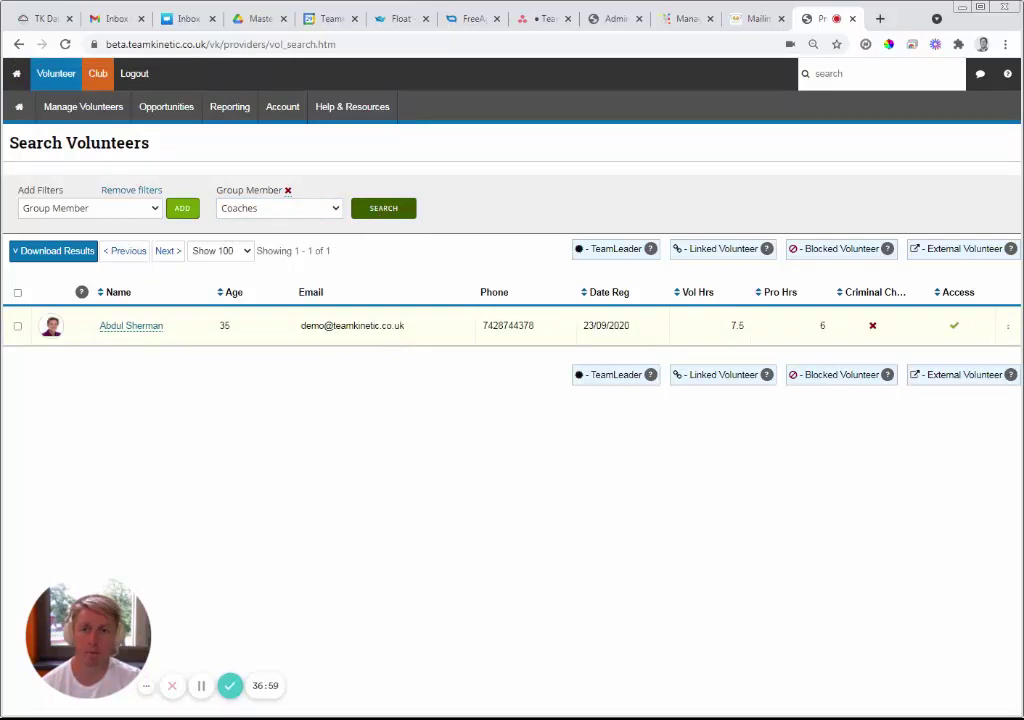
- On Your Volunteer Groups, point out the all-groups sign-up link and the Coaches join link
{"action": "mouse_move", "coordinate": [55, 112]}
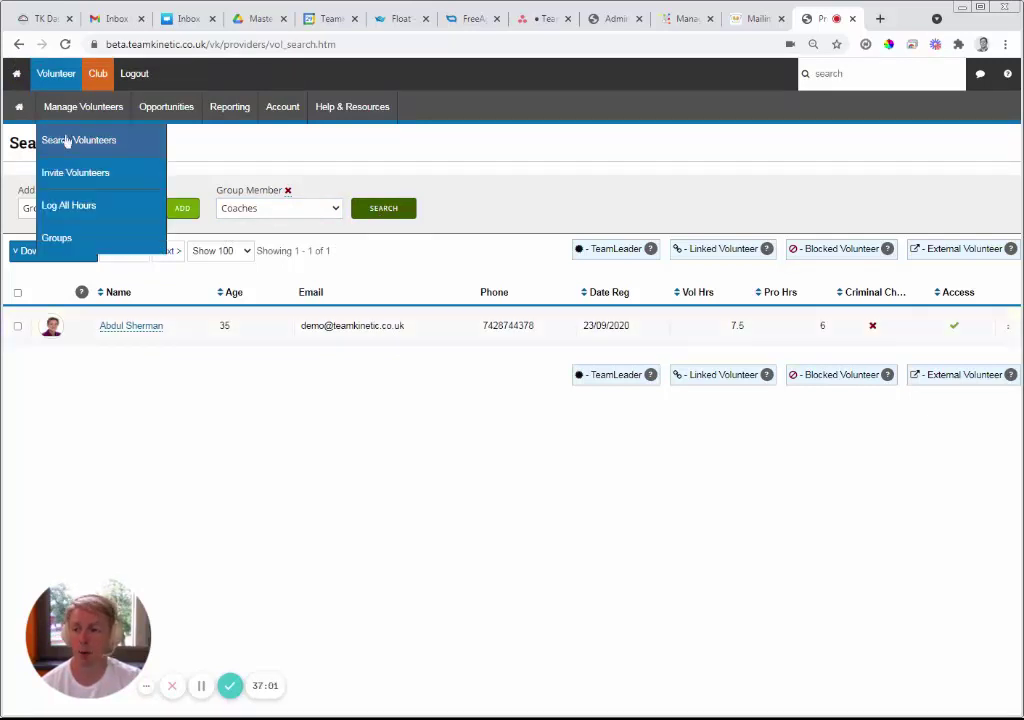
{"action": "left_click", "coordinate": [87, 244]}
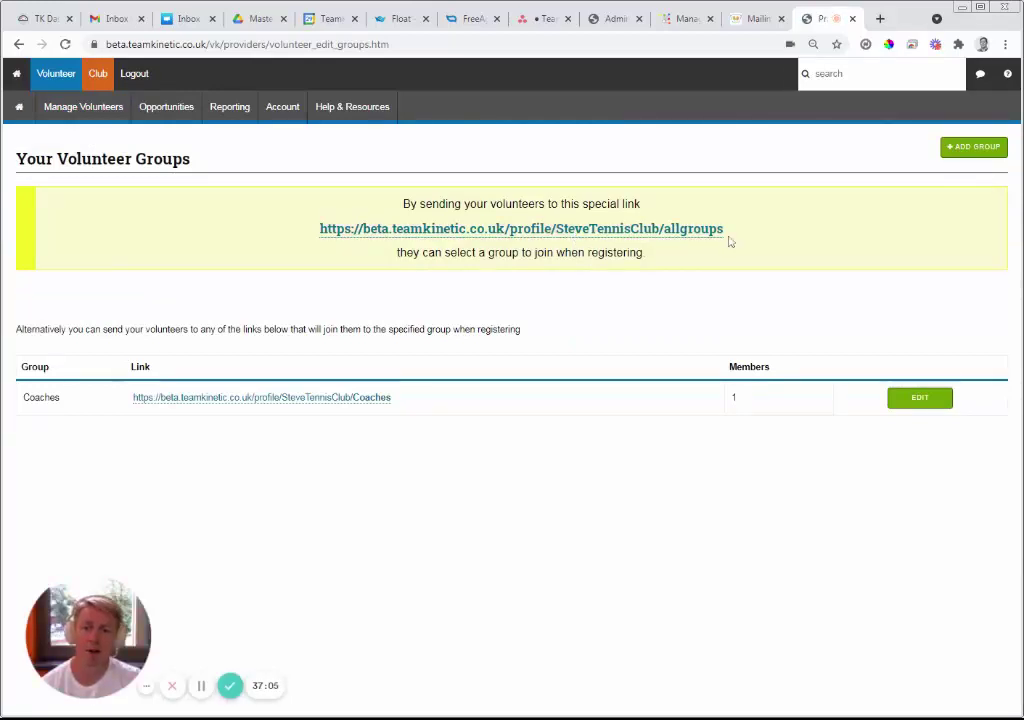
{"action": "left_click_drag", "start_coordinate": [728, 236], "coordinate": [320, 230]}
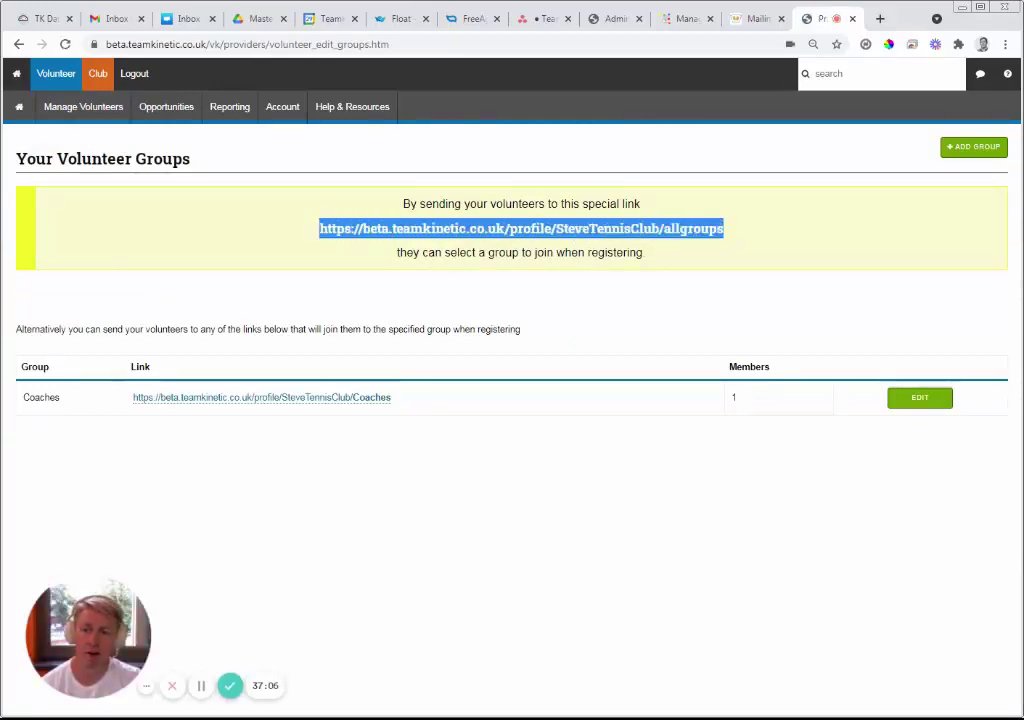
{"action": "left_click", "coordinate": [882, 240]}
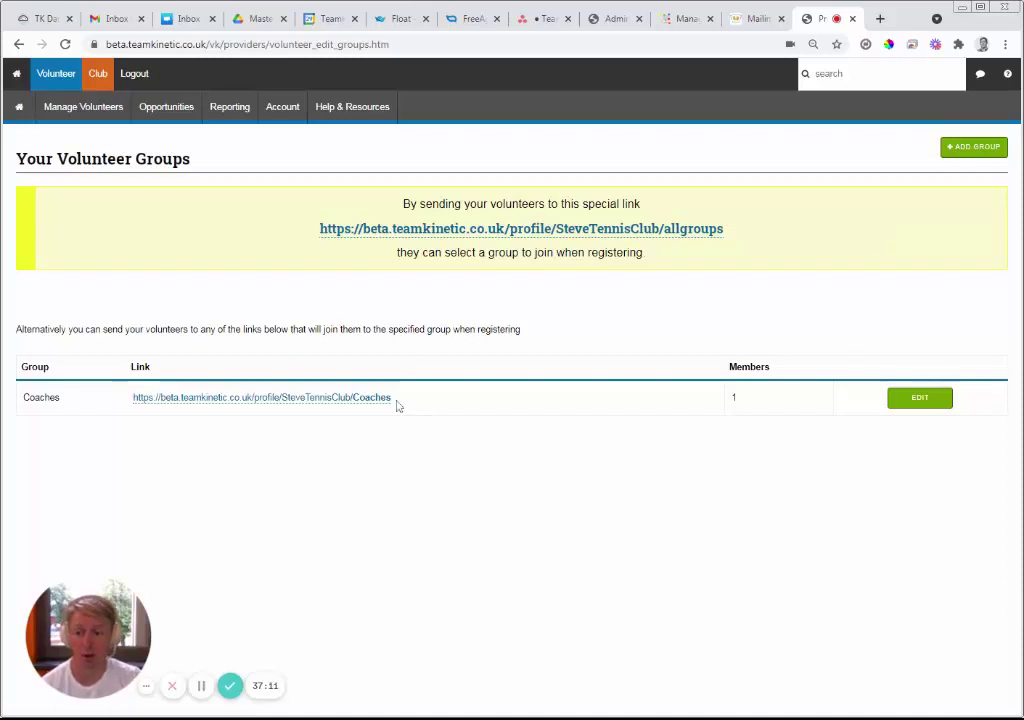
{"action": "left_click_drag", "start_coordinate": [398, 405], "coordinate": [130, 404]}
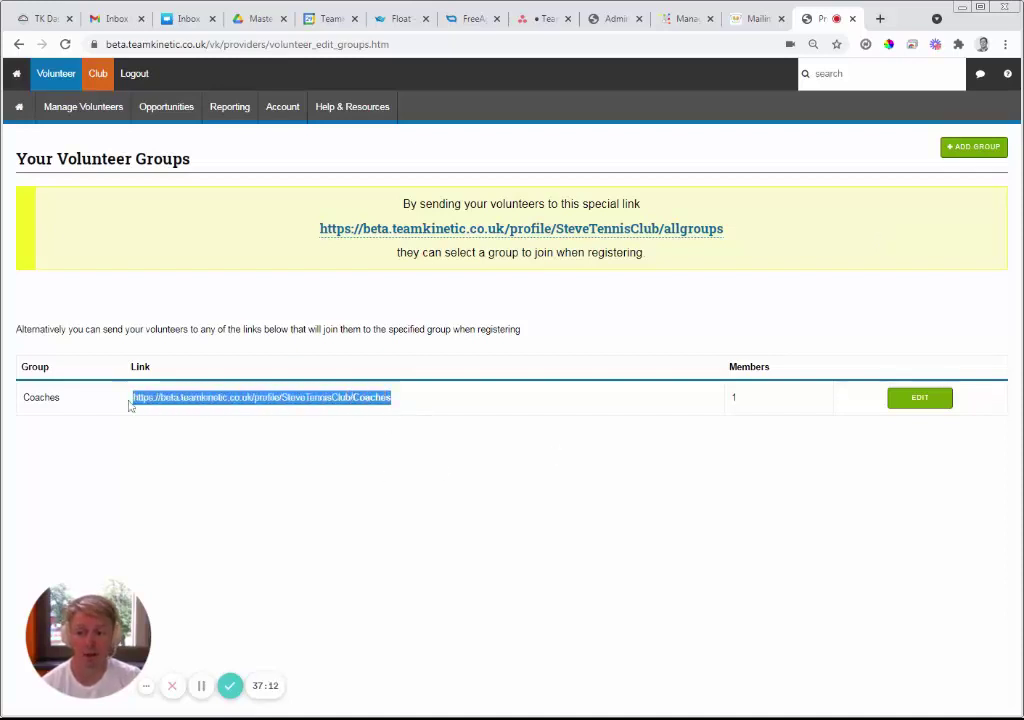
{"action": "left_click", "coordinate": [401, 566]}
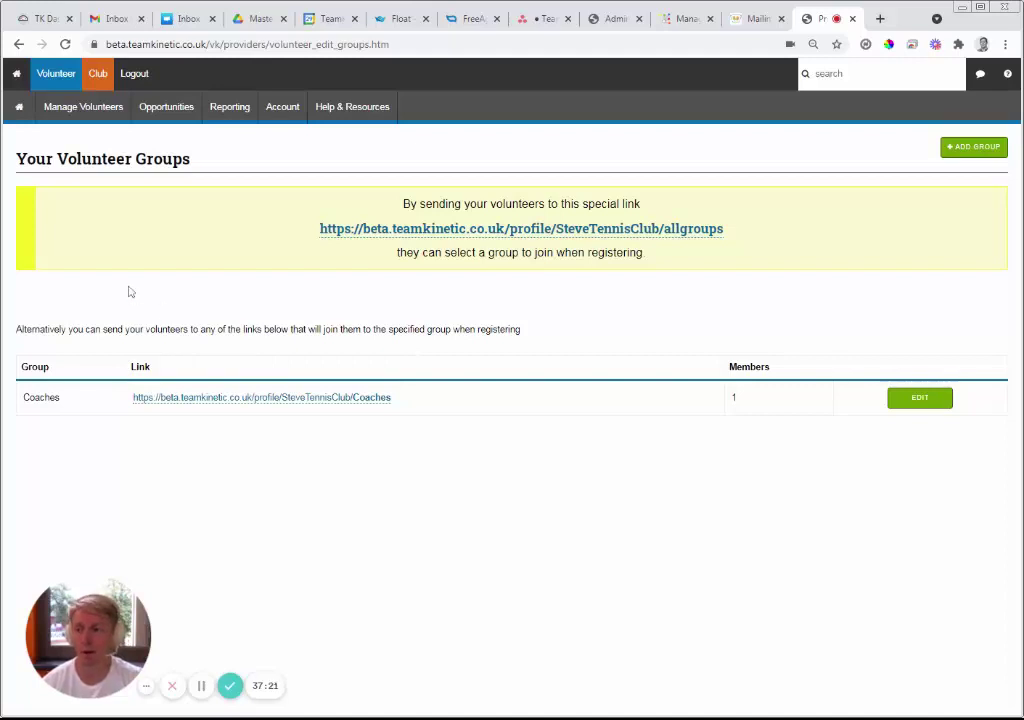
{"action": "left_click", "coordinate": [84, 106]}
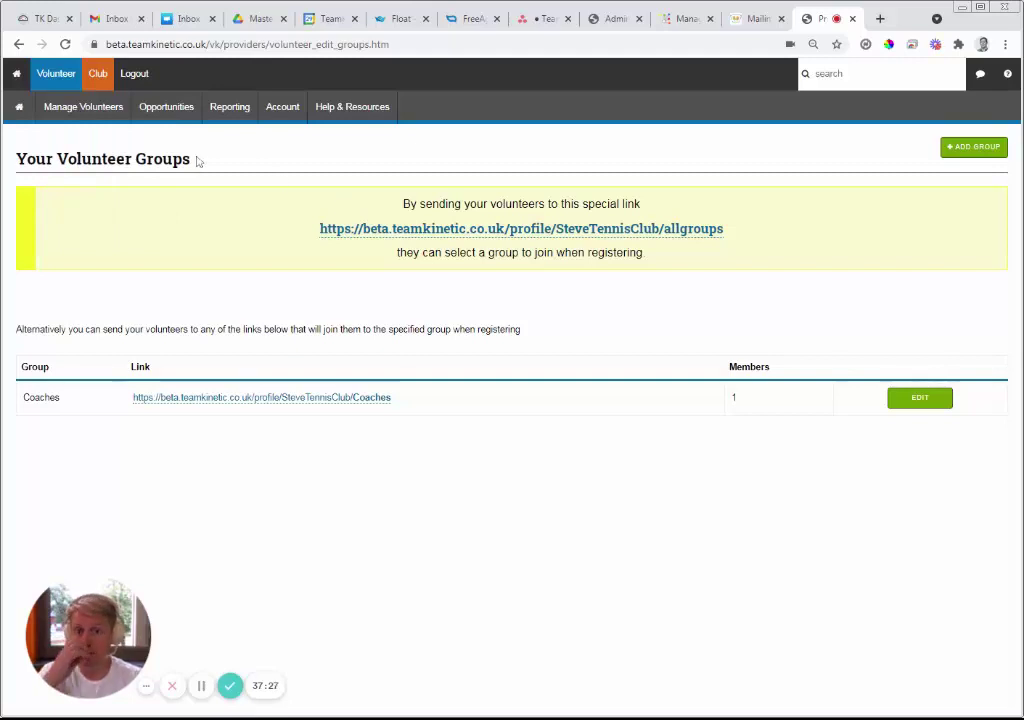
{"action": "mouse_move", "coordinate": [164, 107]}
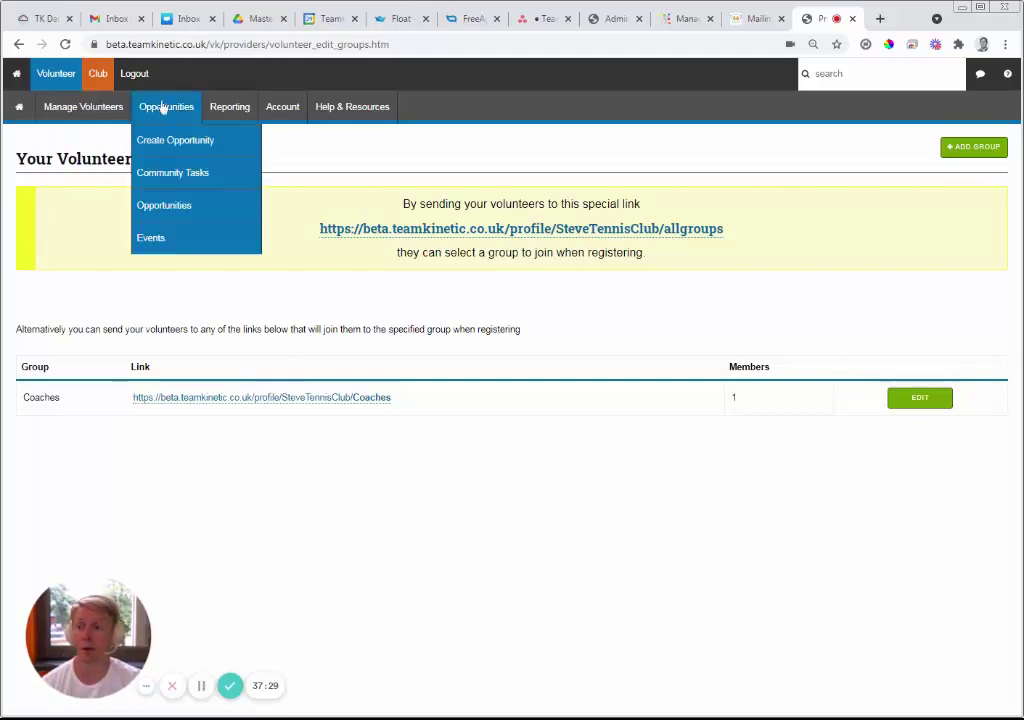
- Add a new event named 'Tennis Tournament' with web address TennisTournament
{"action": "left_click", "coordinate": [166, 247]}
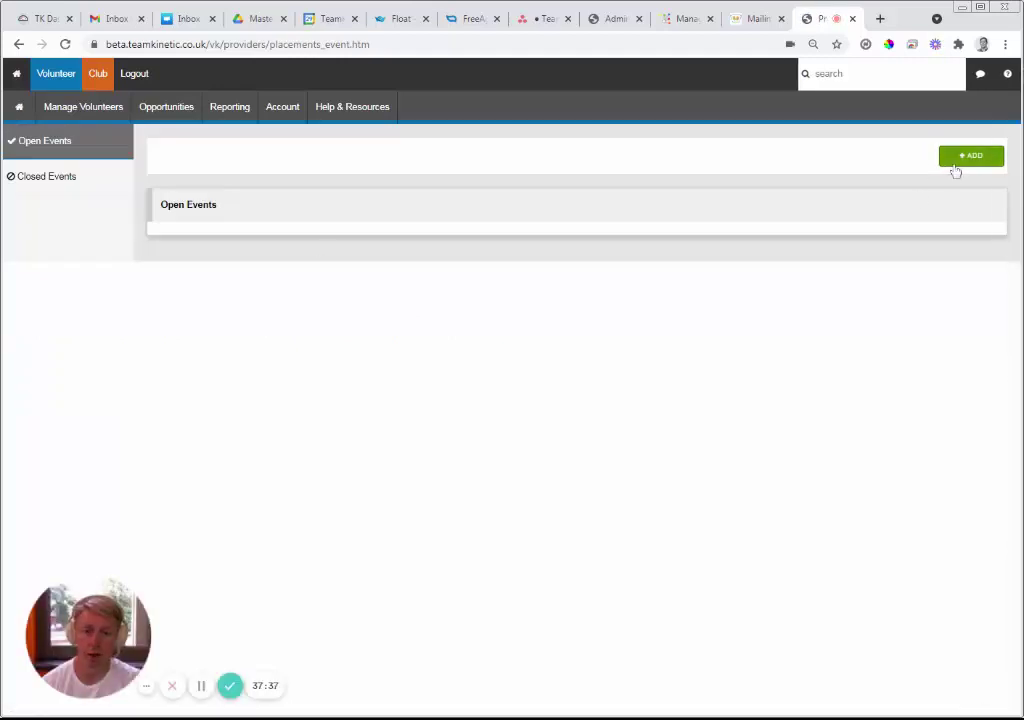
{"action": "left_click", "coordinate": [962, 158]}
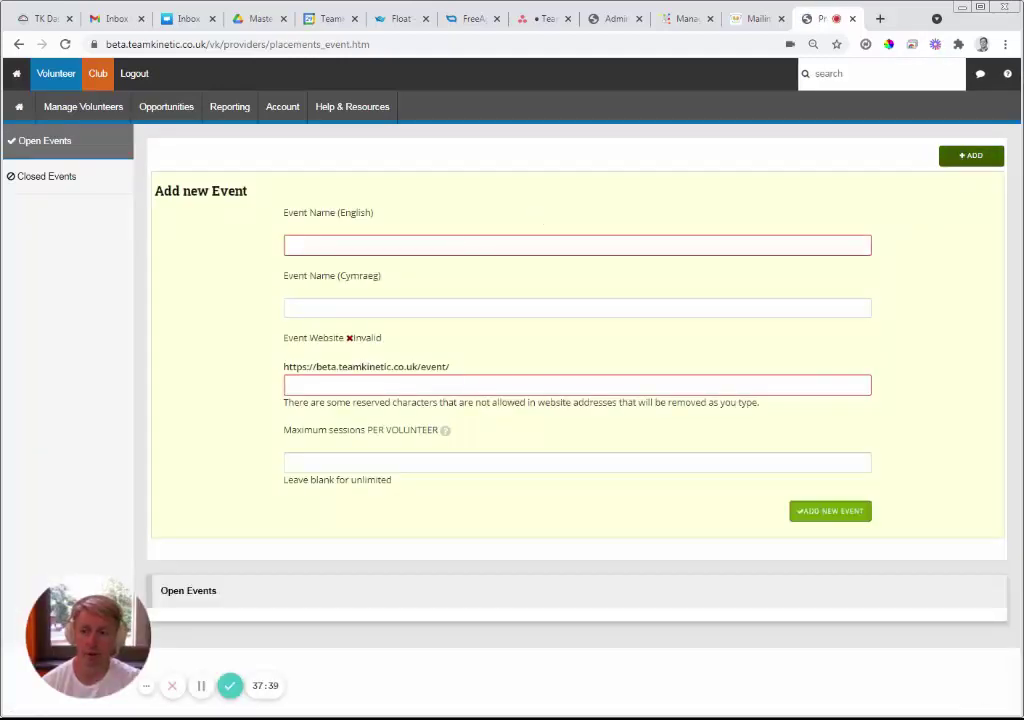
{"action": "left_click", "coordinate": [577, 245]}
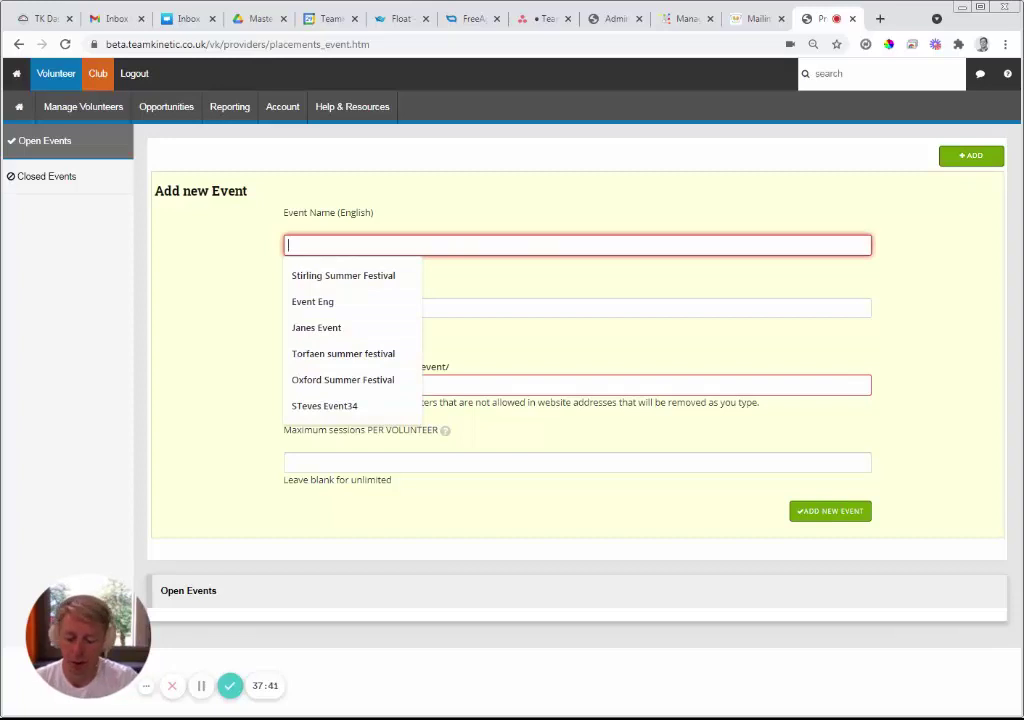
{"action": "type", "text": "Tennis S"}
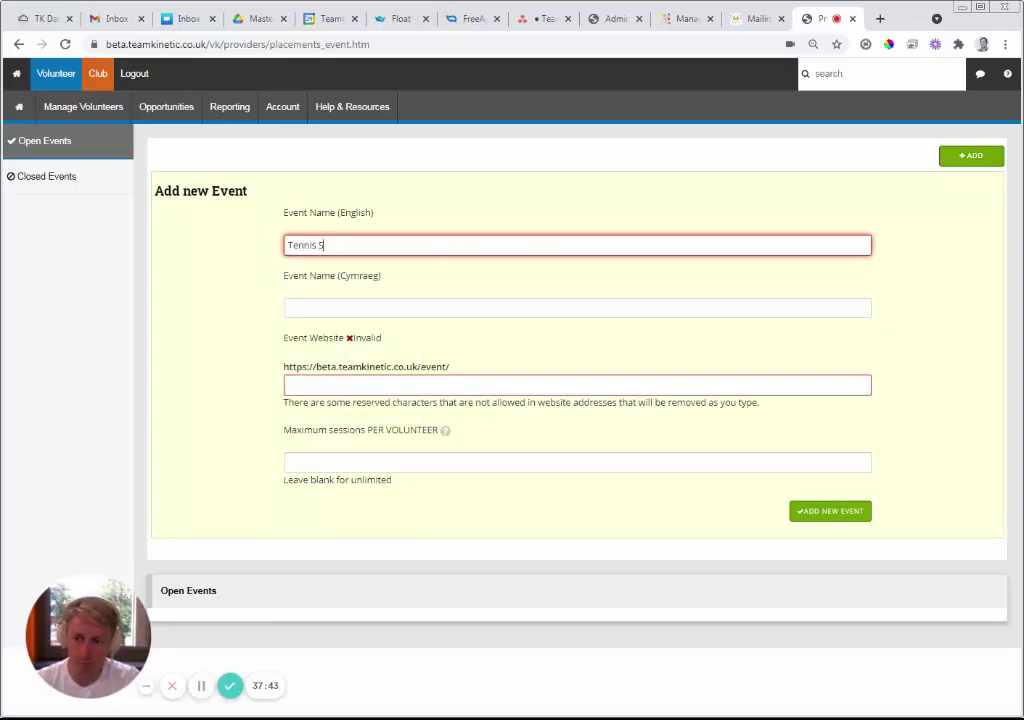
{"action": "key", "text": "BackSpace"}
{"action": "type", "text": "Tourn"}
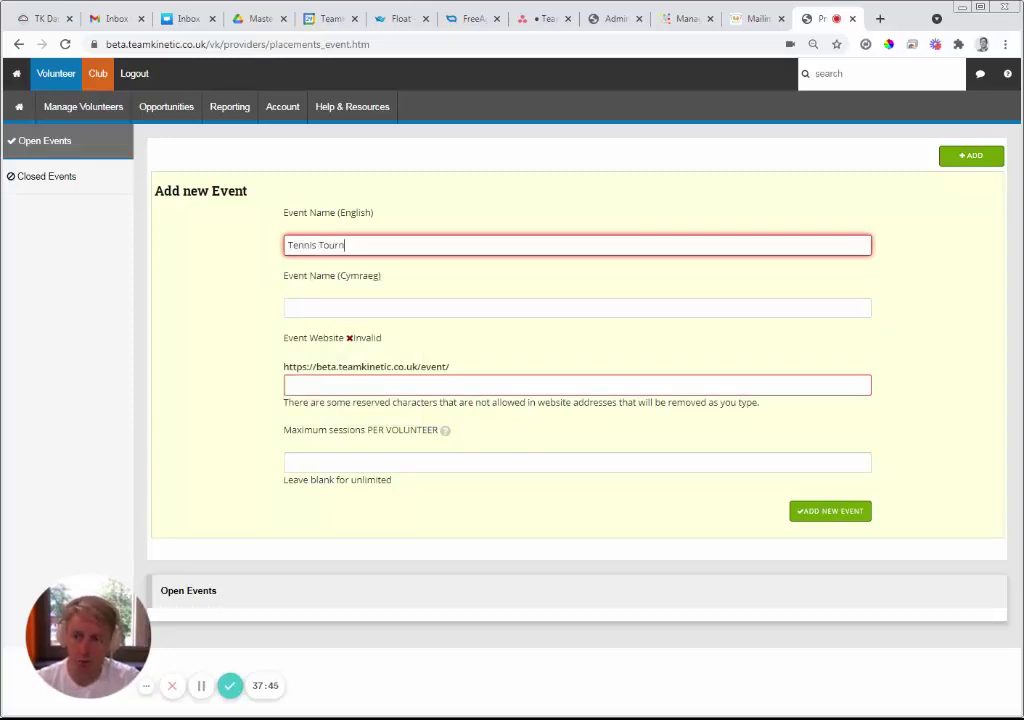
{"action": "type", "text": "ament"}
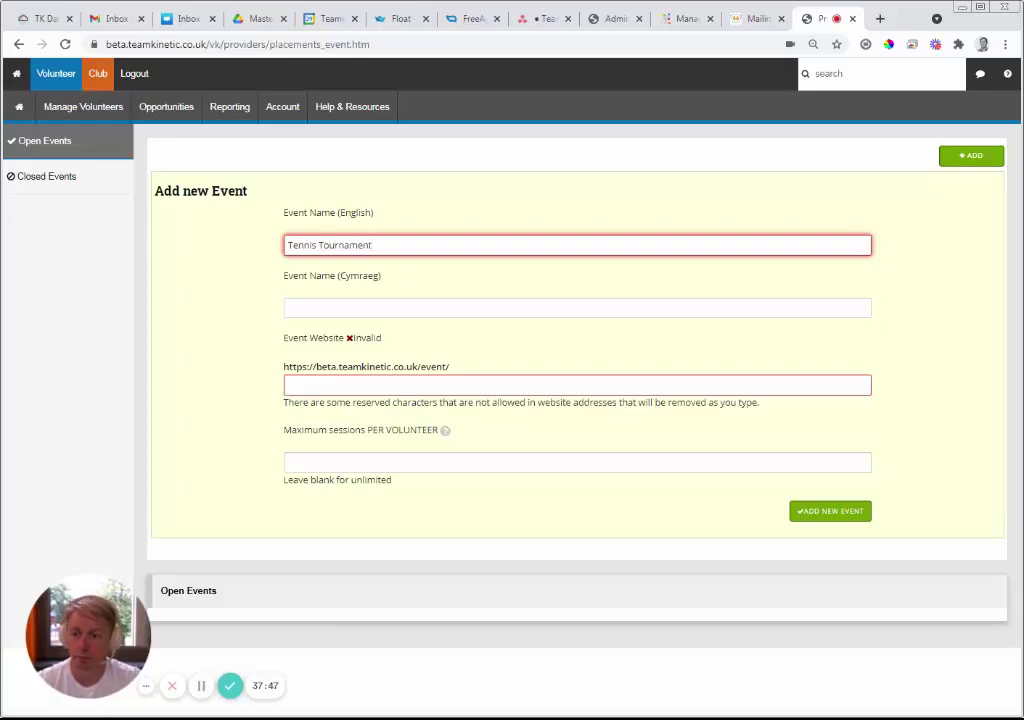
{"action": "key", "text": "Tab"}
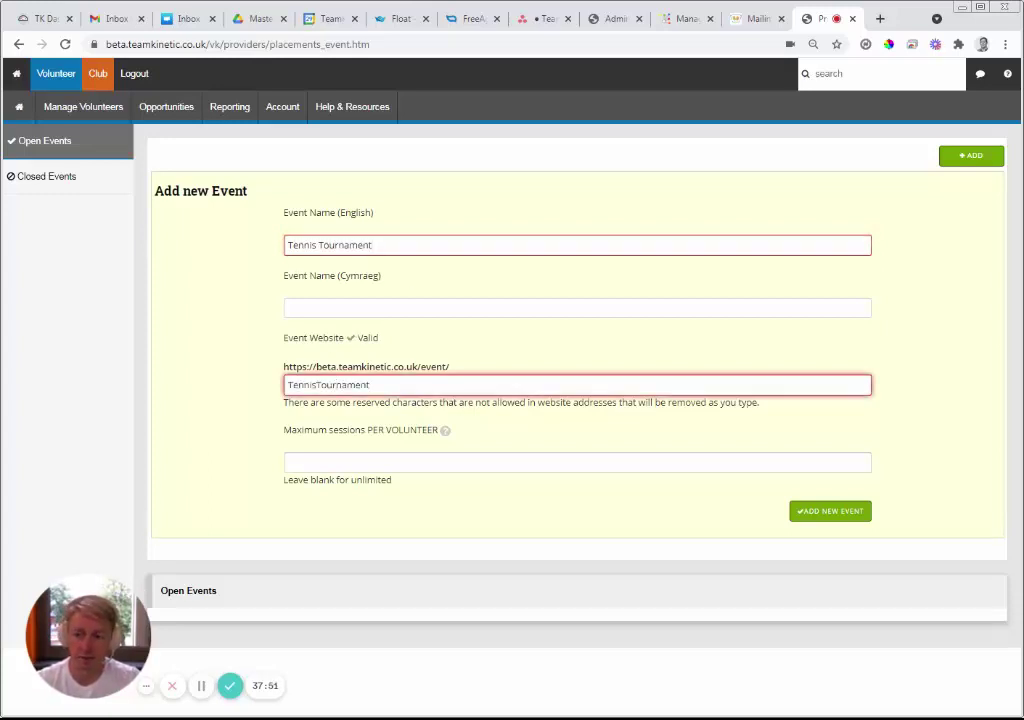
{"action": "left_click_drag", "start_coordinate": [285, 367], "coordinate": [425, 367]}
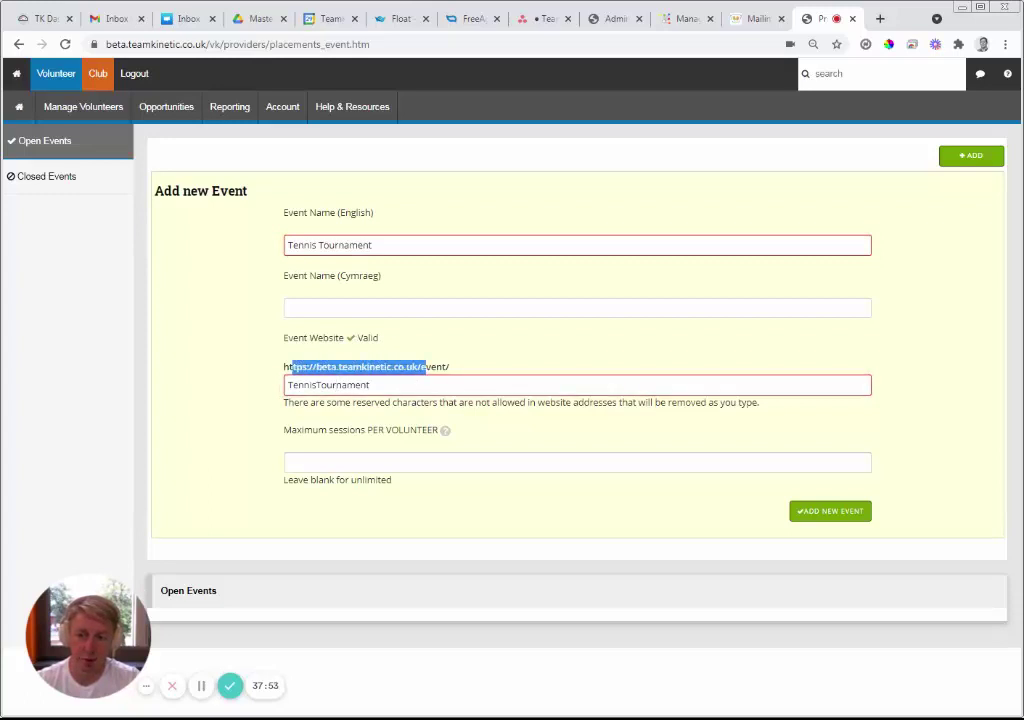
{"action": "left_click", "coordinate": [425, 367]}
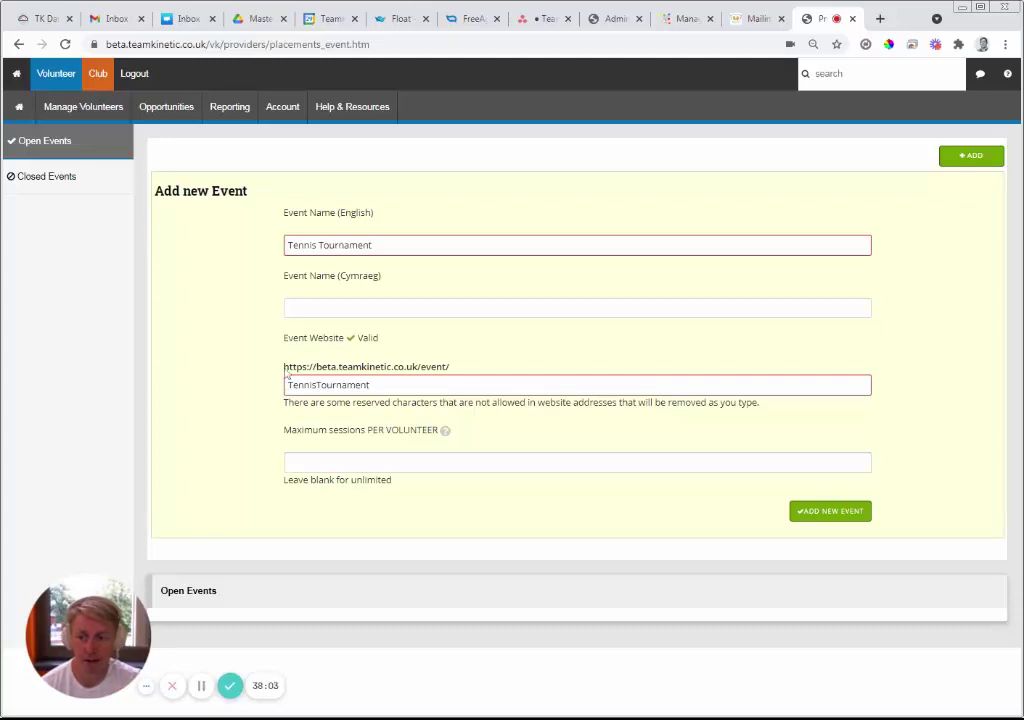
{"action": "left_click_drag", "start_coordinate": [284, 367], "coordinate": [452, 370]}
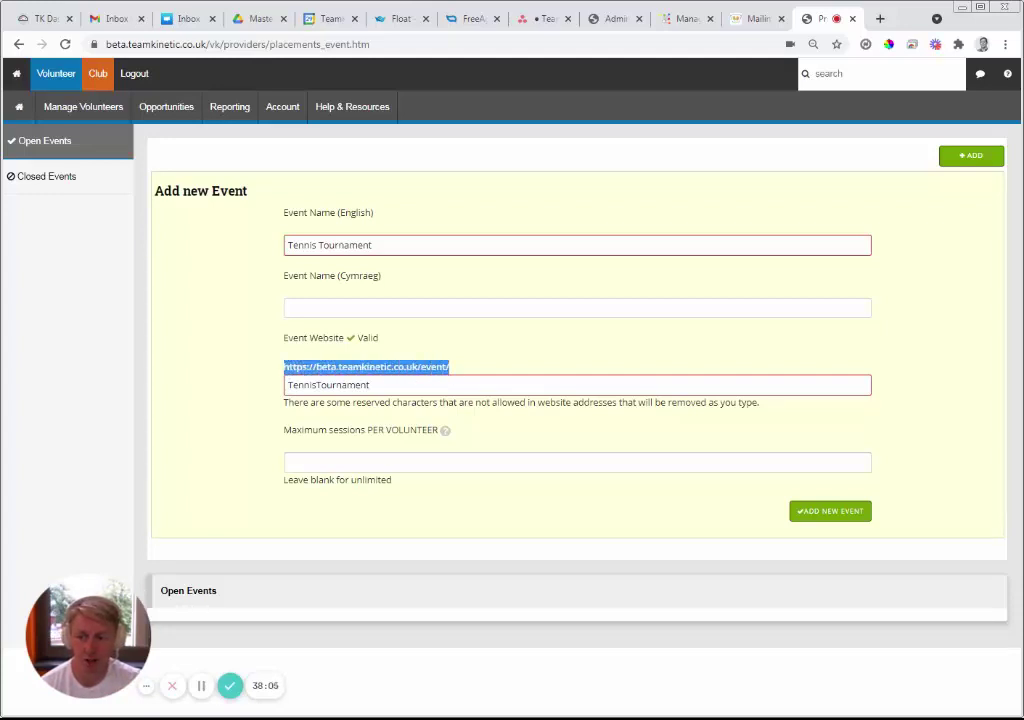
{"action": "left_click", "coordinate": [369, 385]}
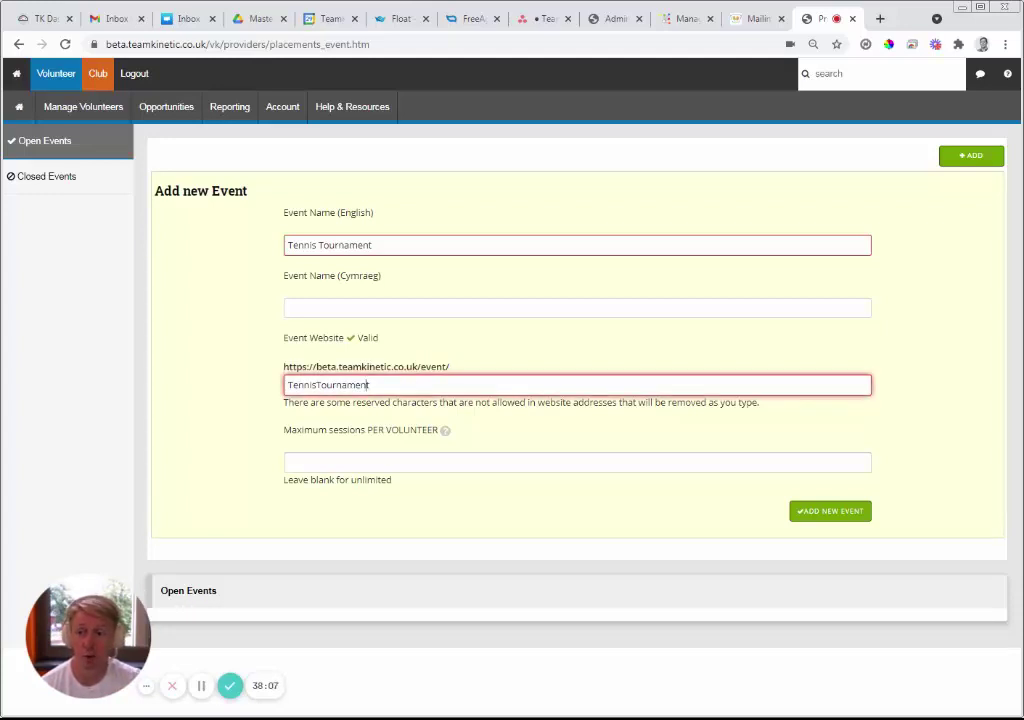
{"action": "left_click", "coordinate": [823, 514]}
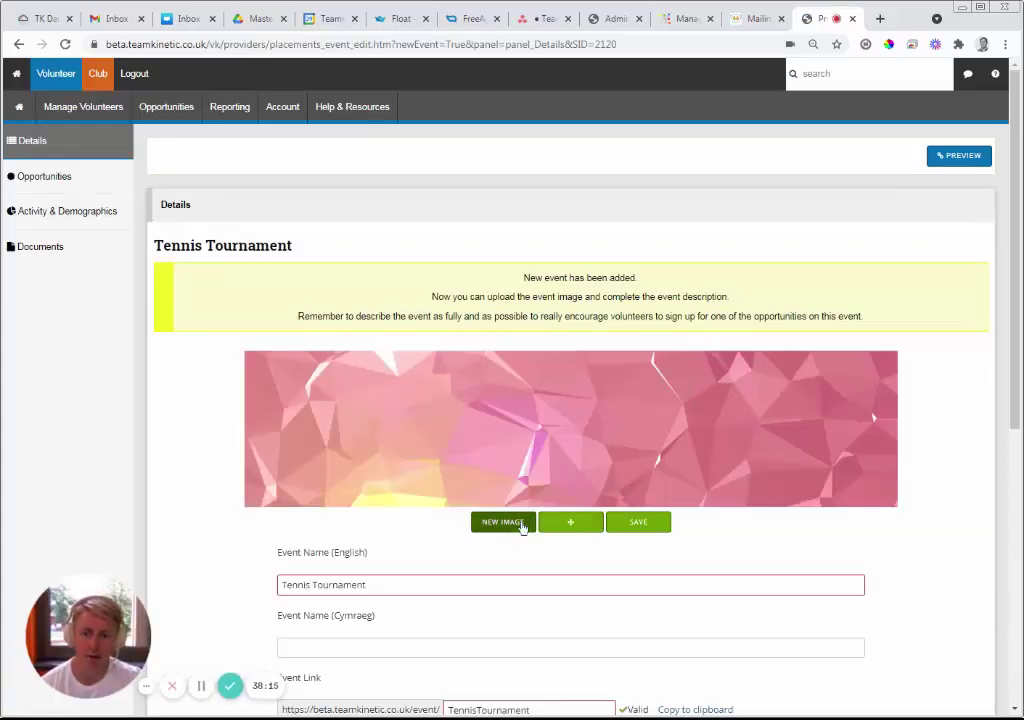
- Upload the Stirling volunteering group photo as the event image and save it
{"action": "left_click", "coordinate": [521, 524]}
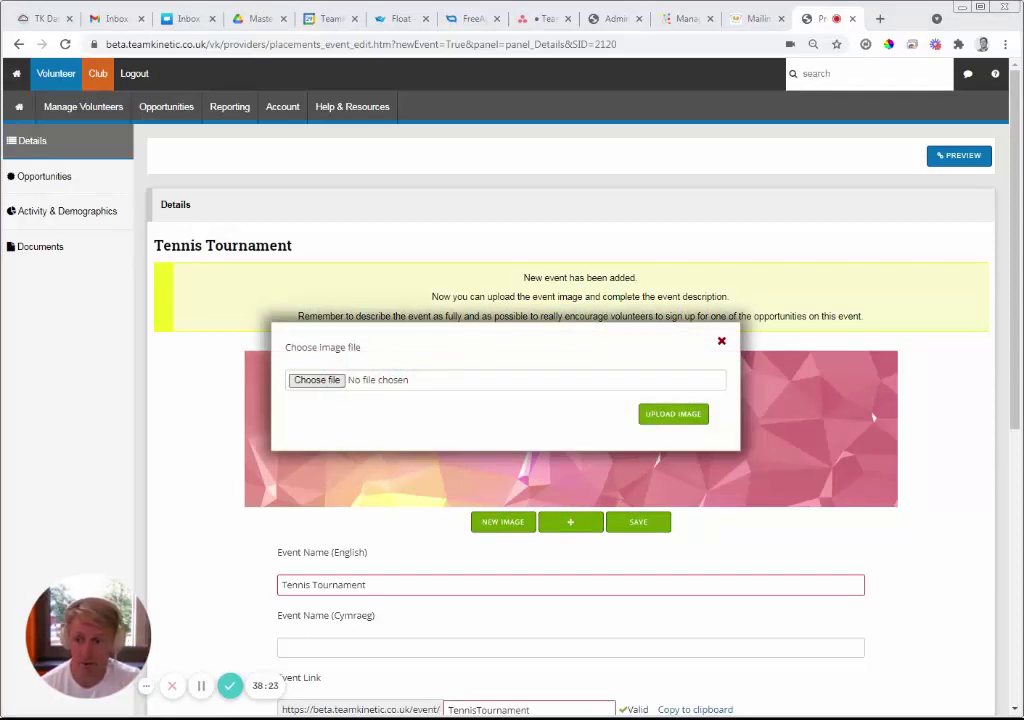
{"action": "key", "text": "Return"}
{"action": "left_click", "coordinate": [673, 414]}
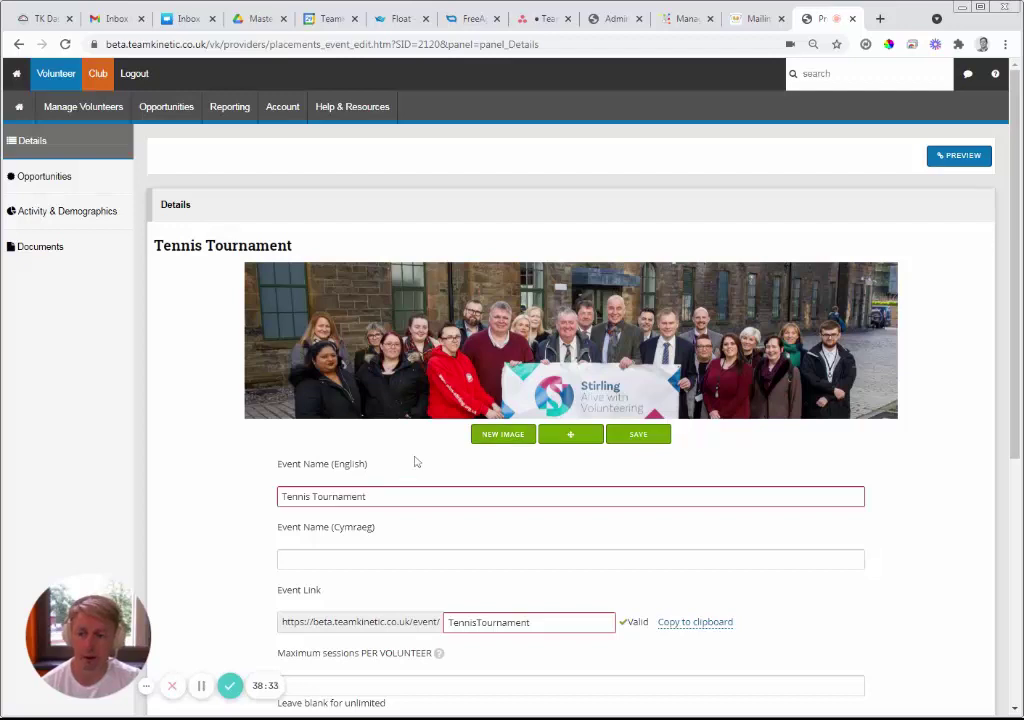
{"action": "left_click", "coordinate": [640, 441]}
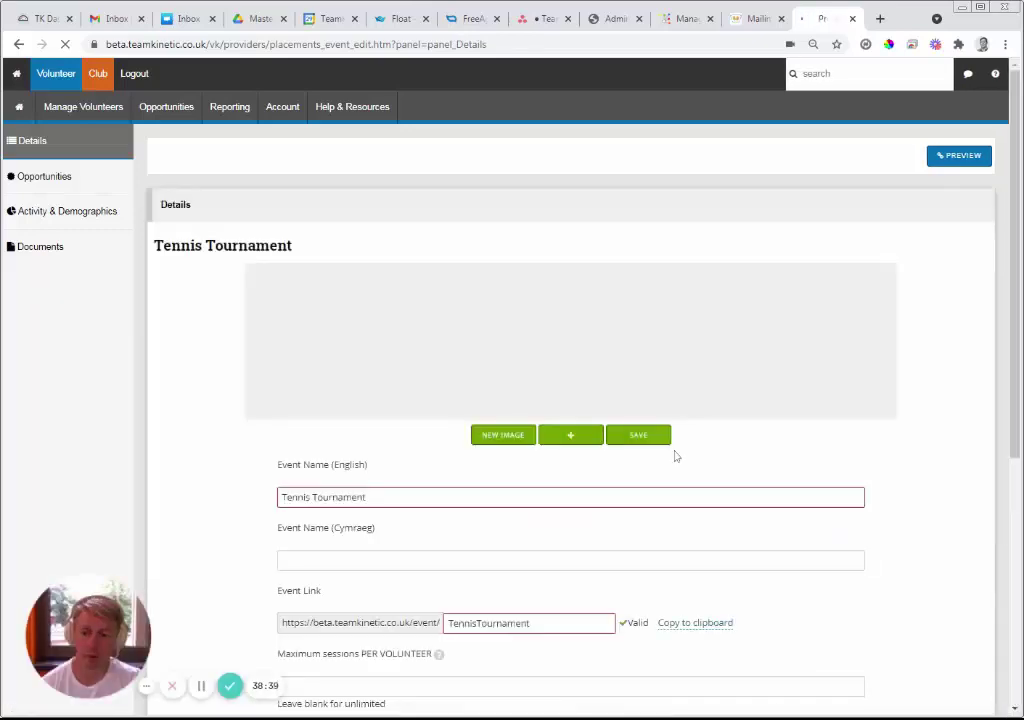
- Scroll the event details and point out the event link prefix
{"action": "scroll", "coordinate": [722, 455], "scroll_direction": "down", "scroll_amount": 2}
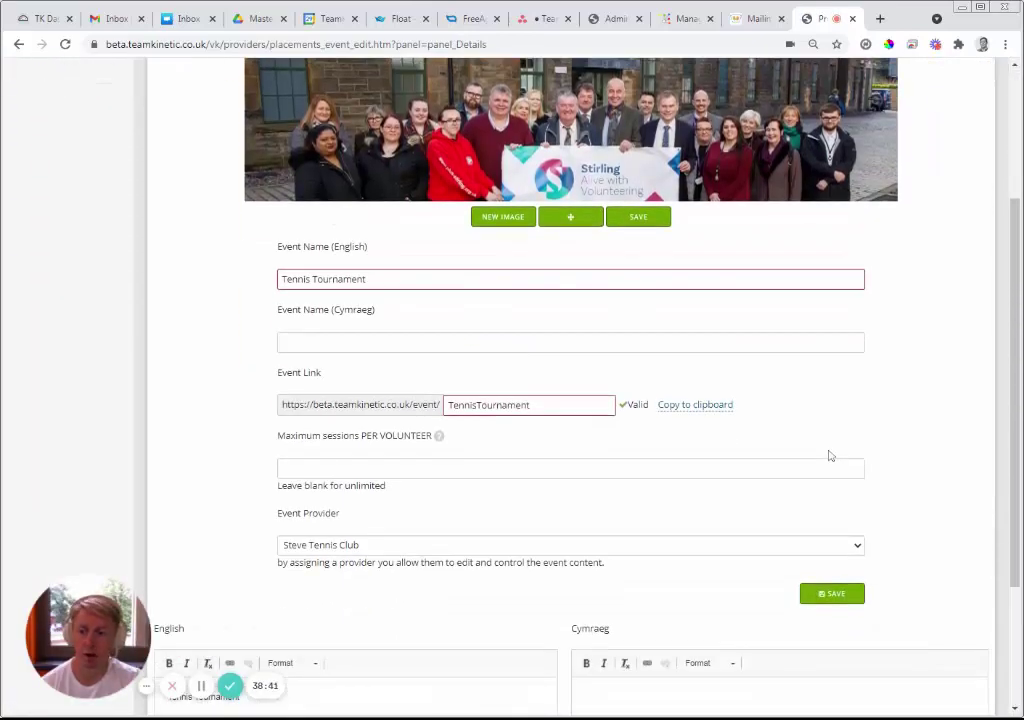
{"action": "scroll", "coordinate": [377, 388], "scroll_direction": "down", "scroll_amount": 1}
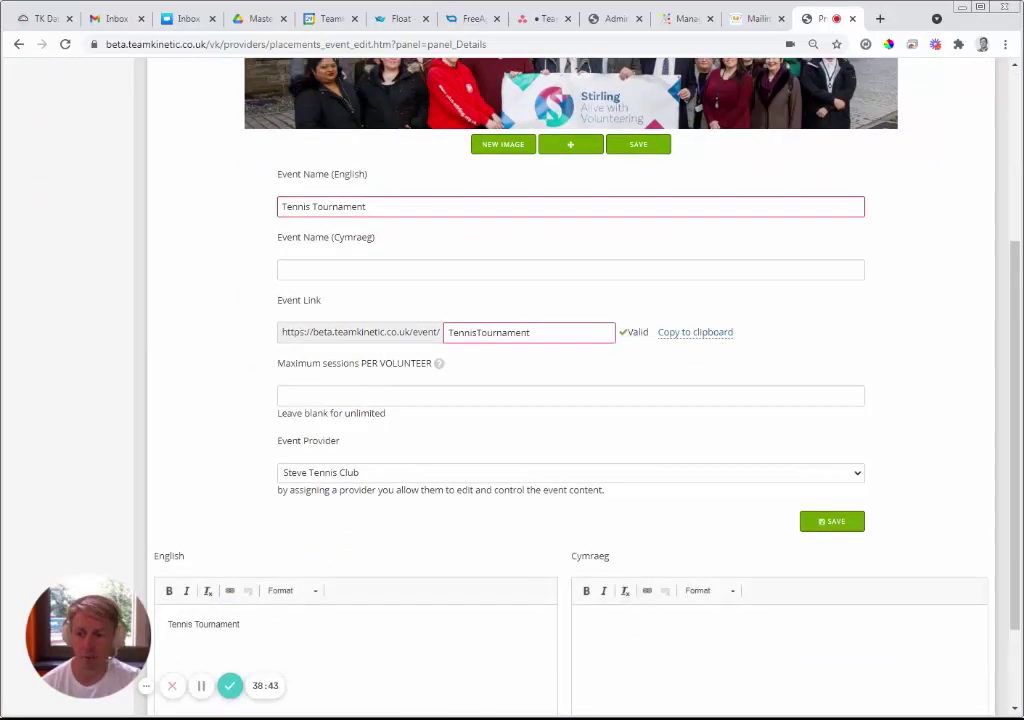
{"action": "left_click_drag", "start_coordinate": [282, 332], "coordinate": [440, 332]}
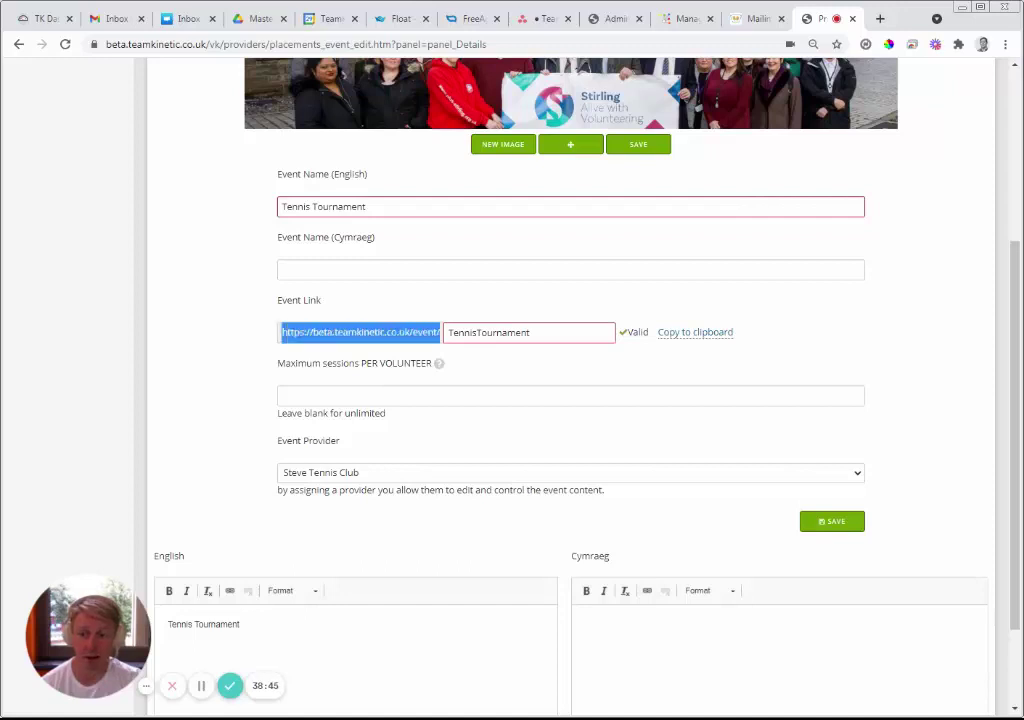
{"action": "left_click", "coordinate": [465, 375]}
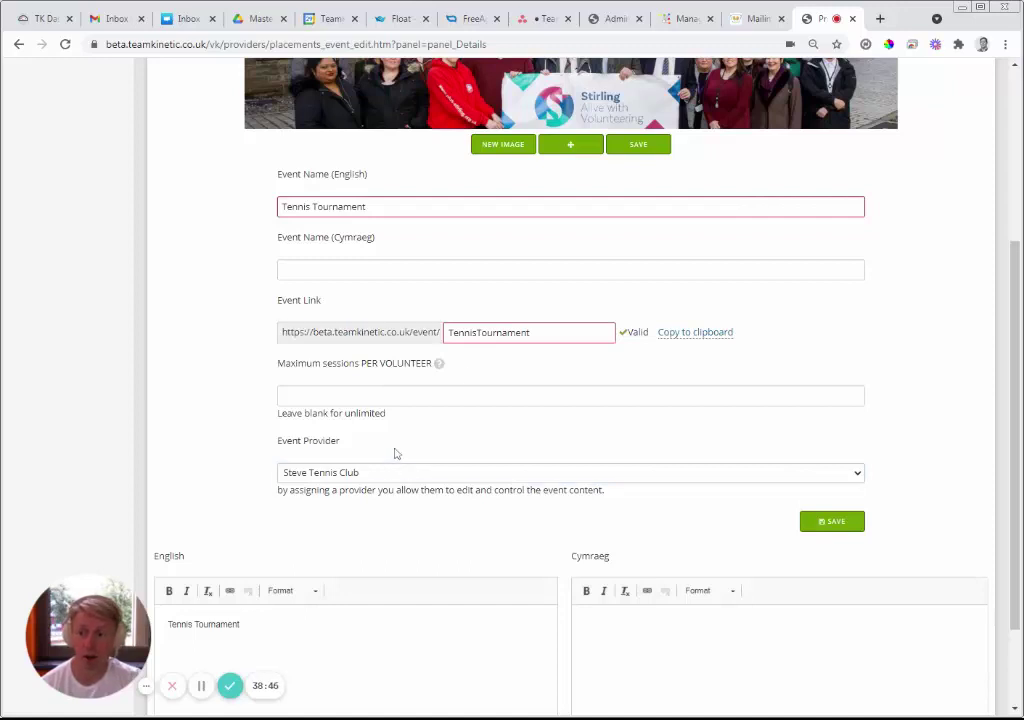
{"action": "scroll", "coordinate": [391, 455], "scroll_direction": "down", "scroll_amount": 1}
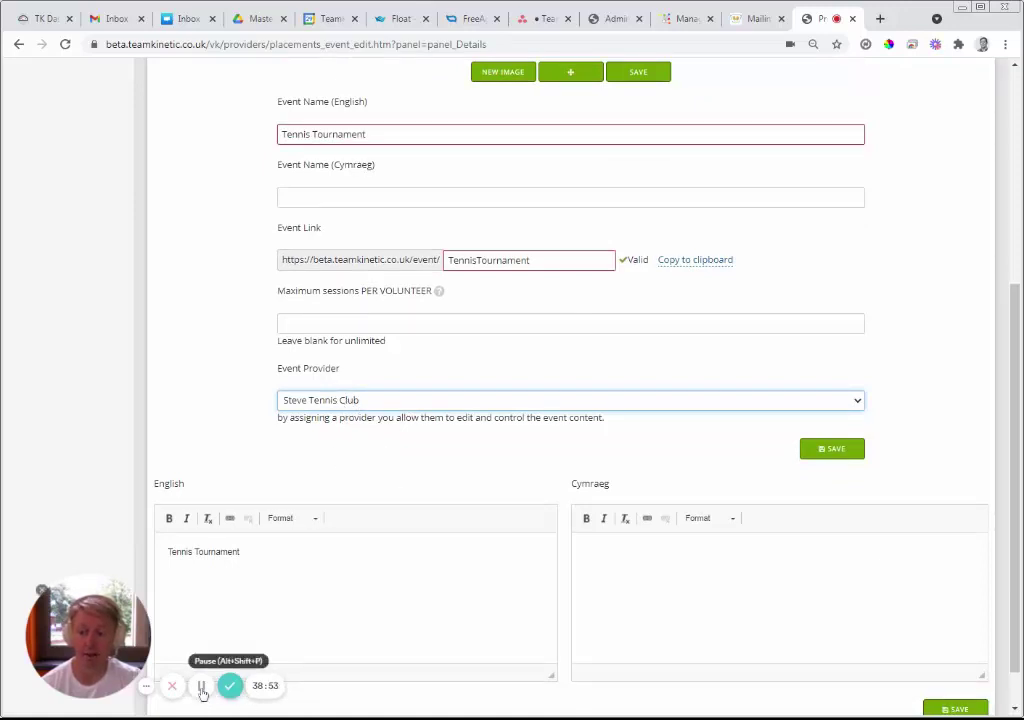
- Add a bold 'About my event' line to the English description and save the event
{"action": "left_click", "coordinate": [316, 566]}
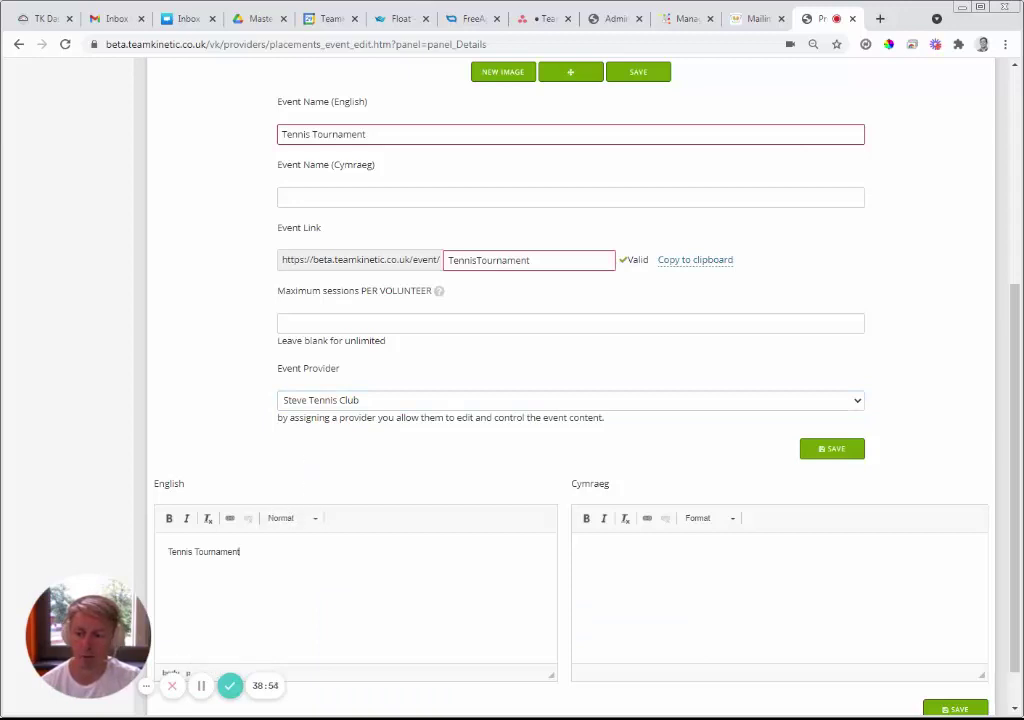
{"action": "scroll", "coordinate": [316, 566], "scroll_direction": "down", "scroll_amount": 1}
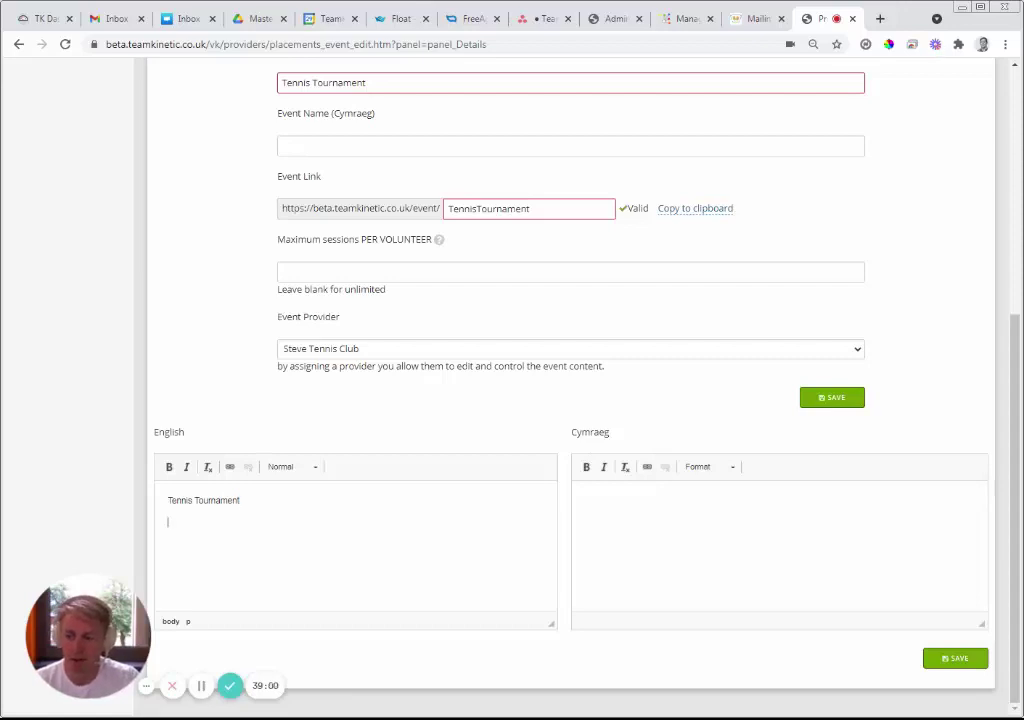
{"action": "type", "text": "A"}
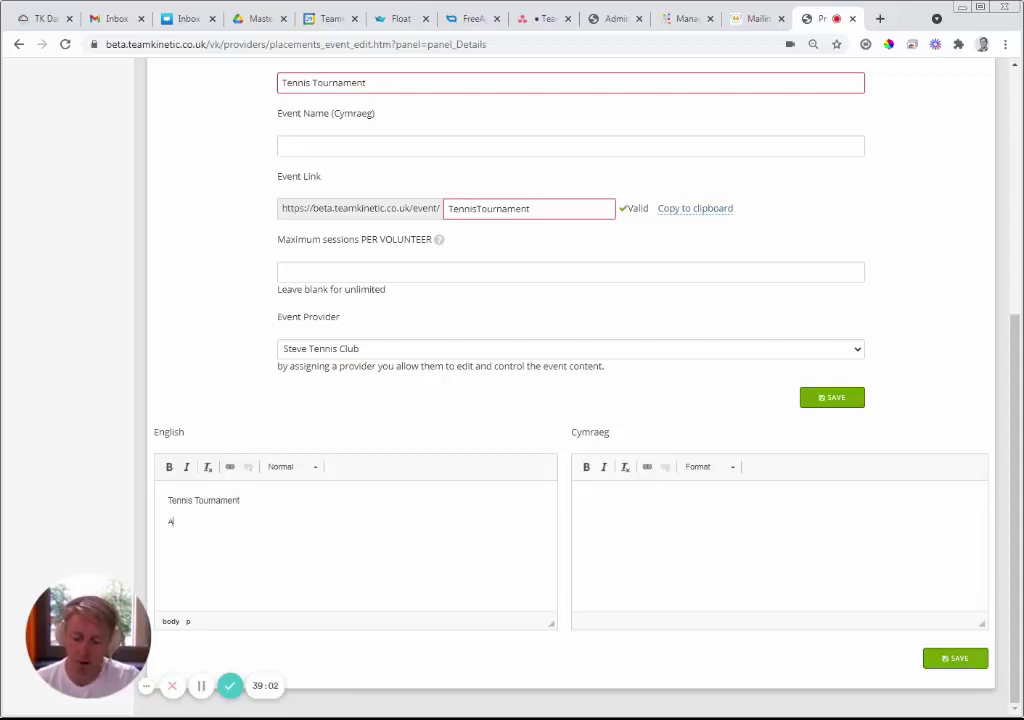
{"action": "type", "text": "bout my event"}
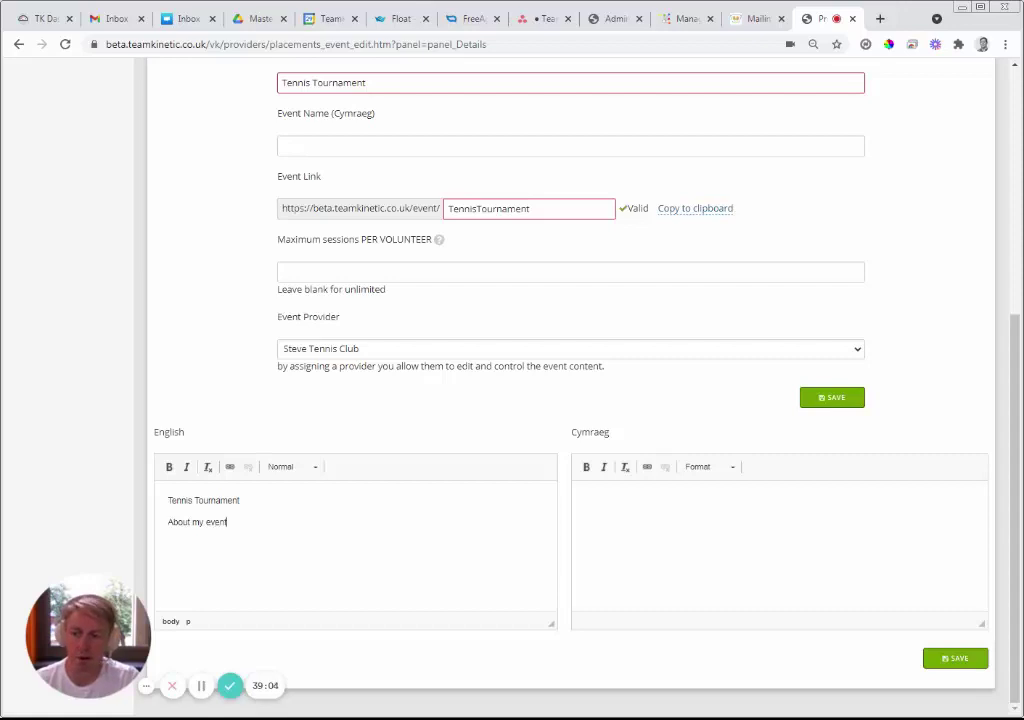
{"action": "key", "text": "ctrl+shift+Left"}
{"action": "key", "text": "ctrl+shift+Left"}
{"action": "key", "text": "ctrl+shift+Left"}
{"action": "key", "text": "ctrl+shift+Left"}
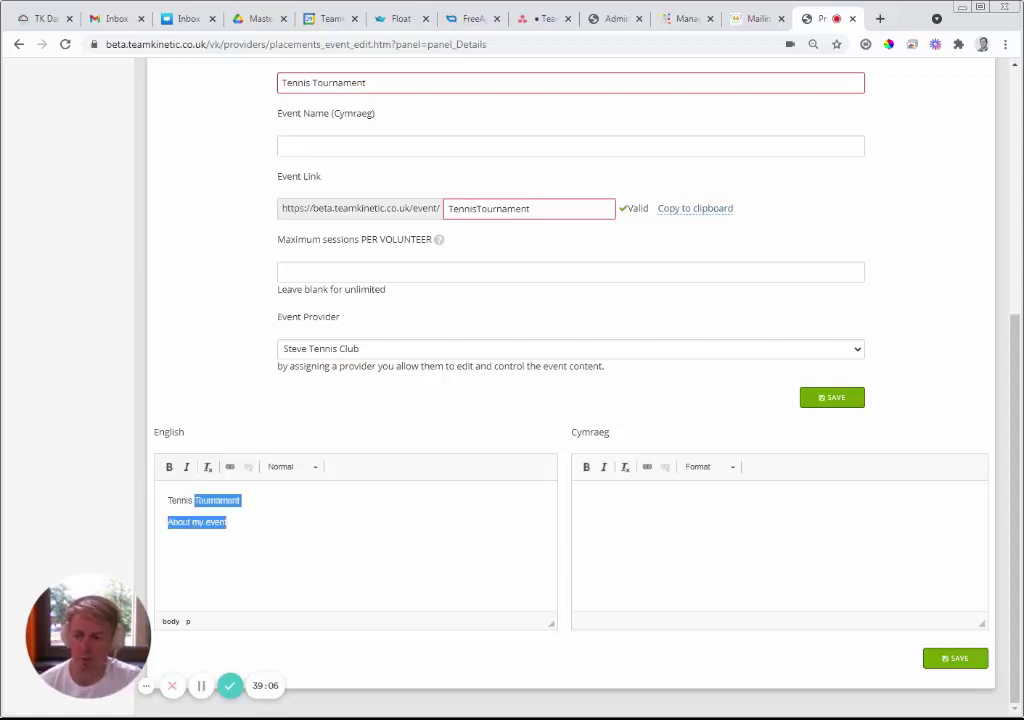
{"action": "left_click", "coordinate": [169, 466]}
{"action": "key", "text": "Right"}
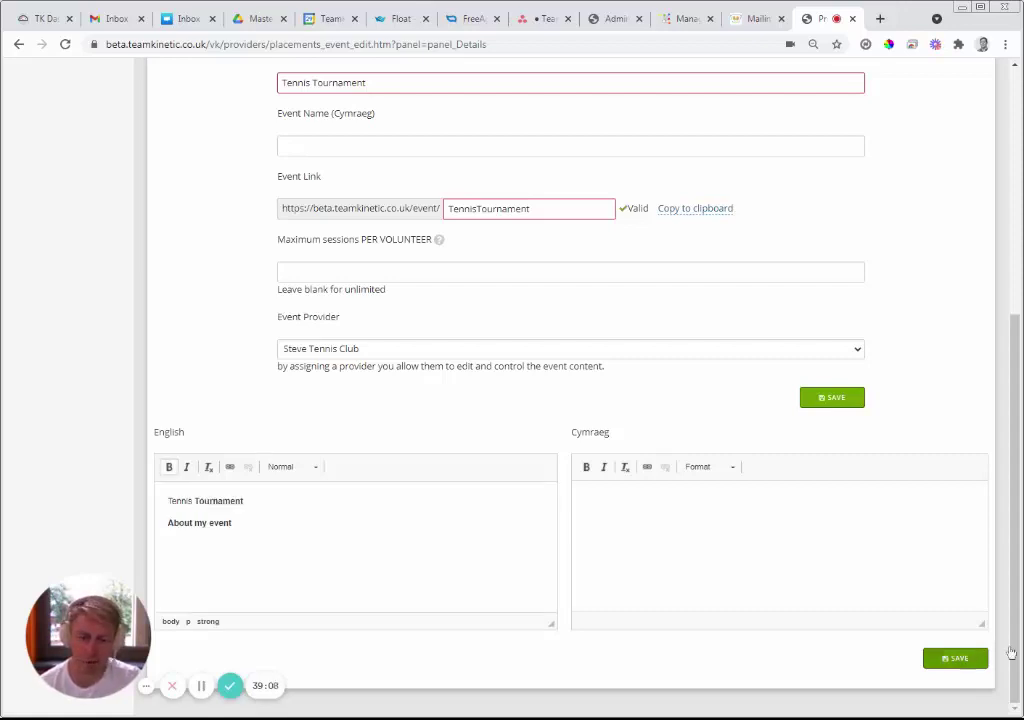
{"action": "left_click", "coordinate": [941, 662]}
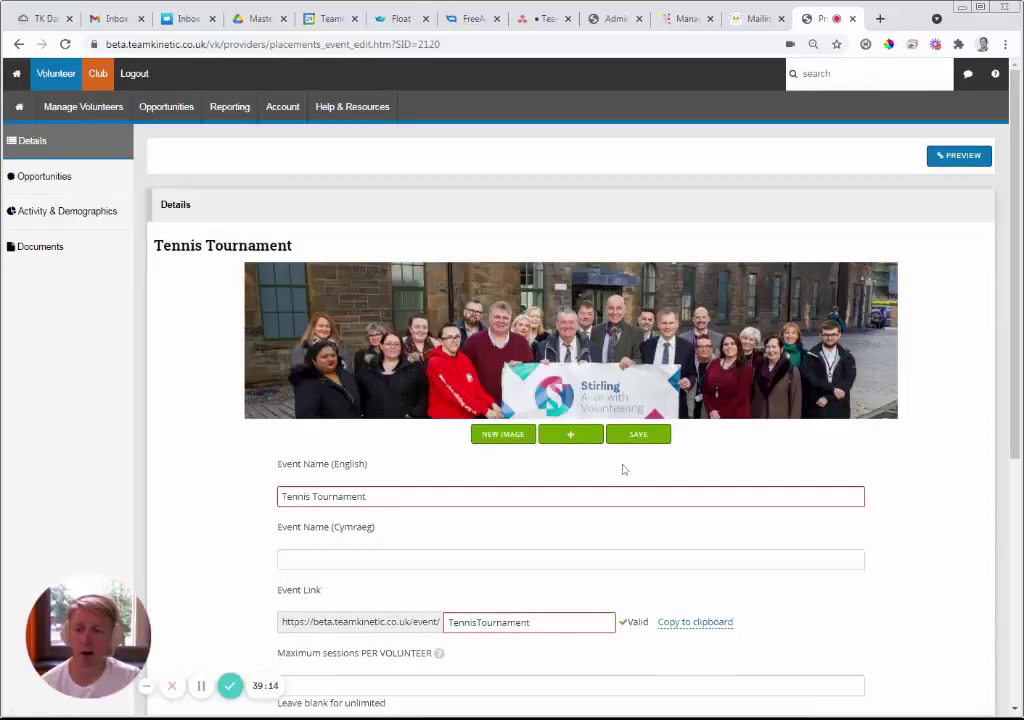
- Open the Tennis Coach opportunity from the Opportunities list
{"action": "mouse_move", "coordinate": [160, 119]}
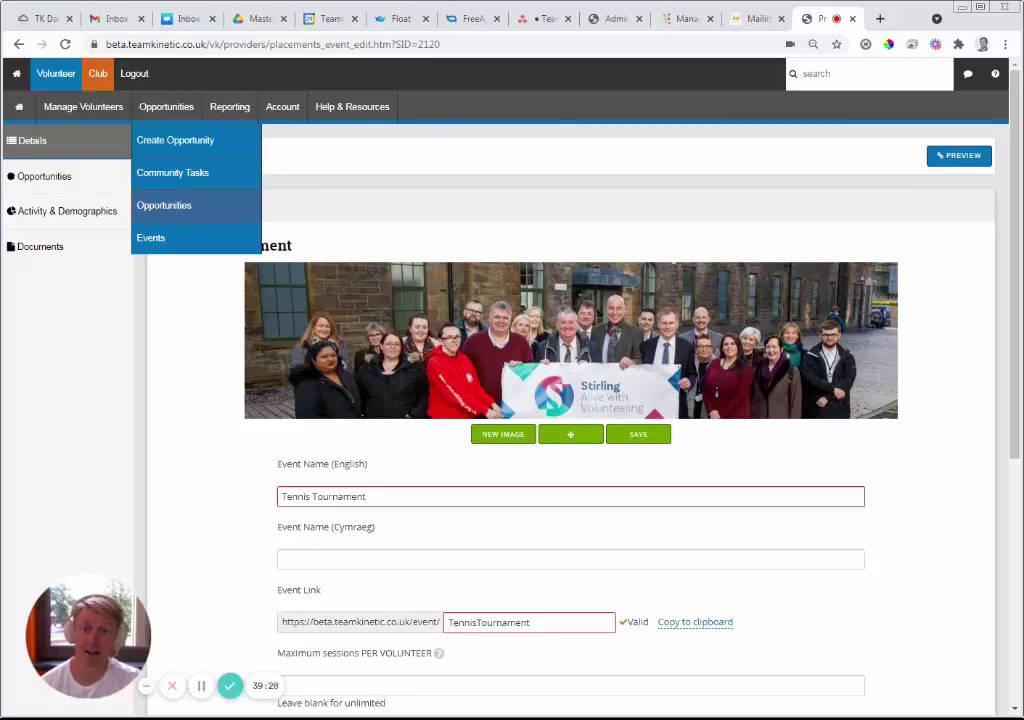
{"action": "left_click", "coordinate": [190, 208]}
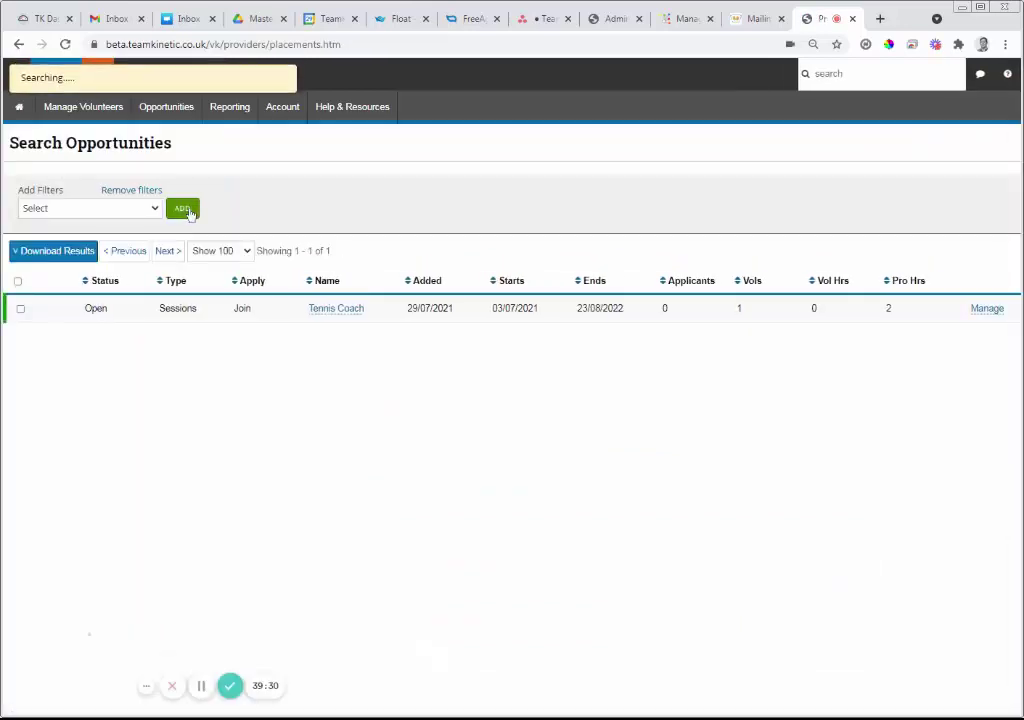
{"action": "left_click", "coordinate": [338, 316]}
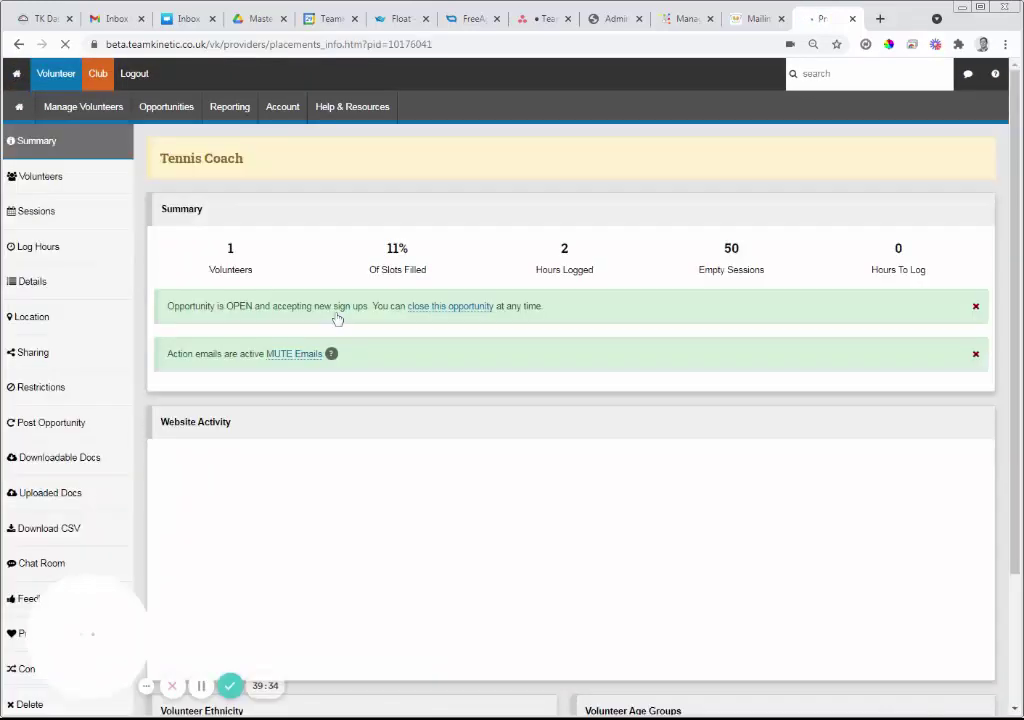
- On the Tennis Coach details form, set 'Opportunity part of an Event' to Yes
{"action": "left_click", "coordinate": [68, 284]}
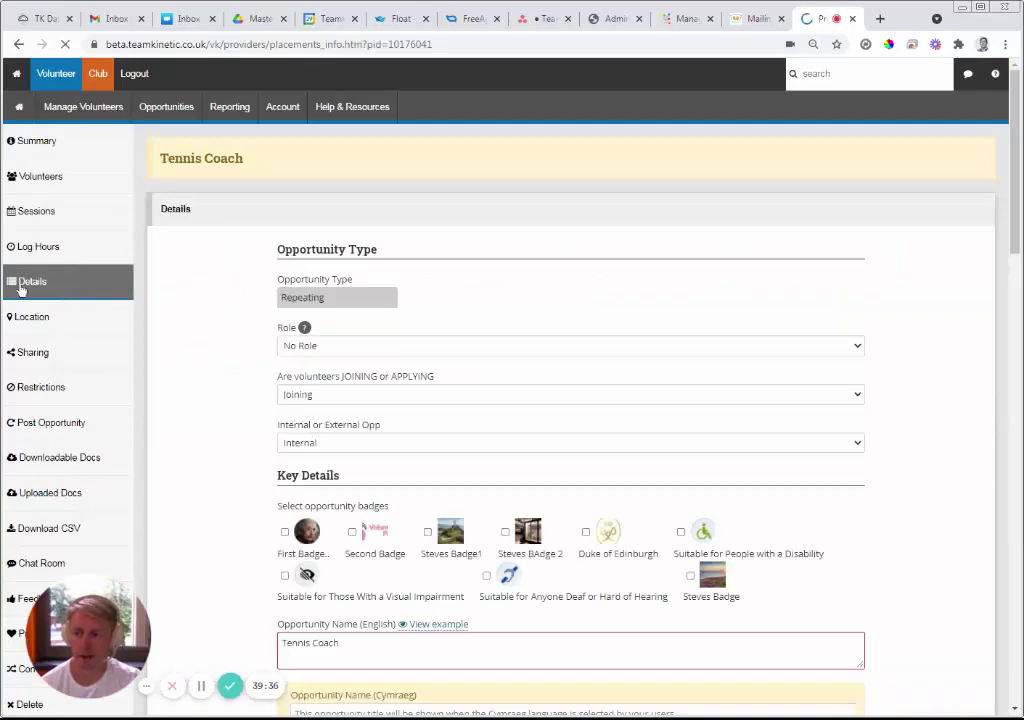
{"action": "scroll", "coordinate": [213, 346], "scroll_direction": "down", "scroll_amount": 9}
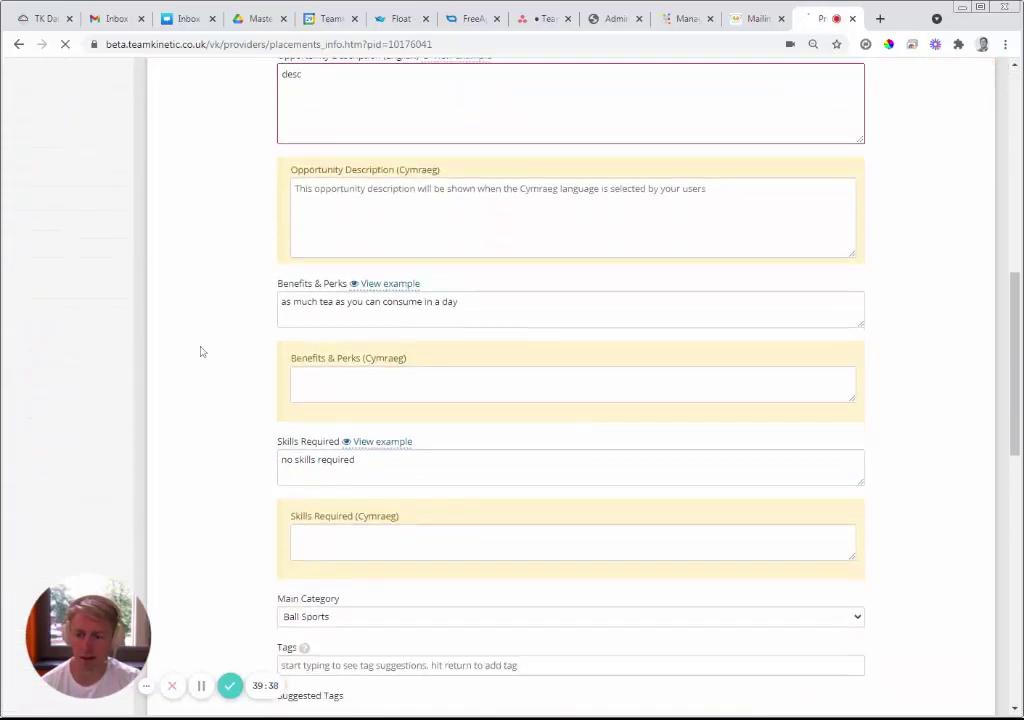
{"action": "scroll", "coordinate": [200, 351], "scroll_direction": "down", "scroll_amount": 5}
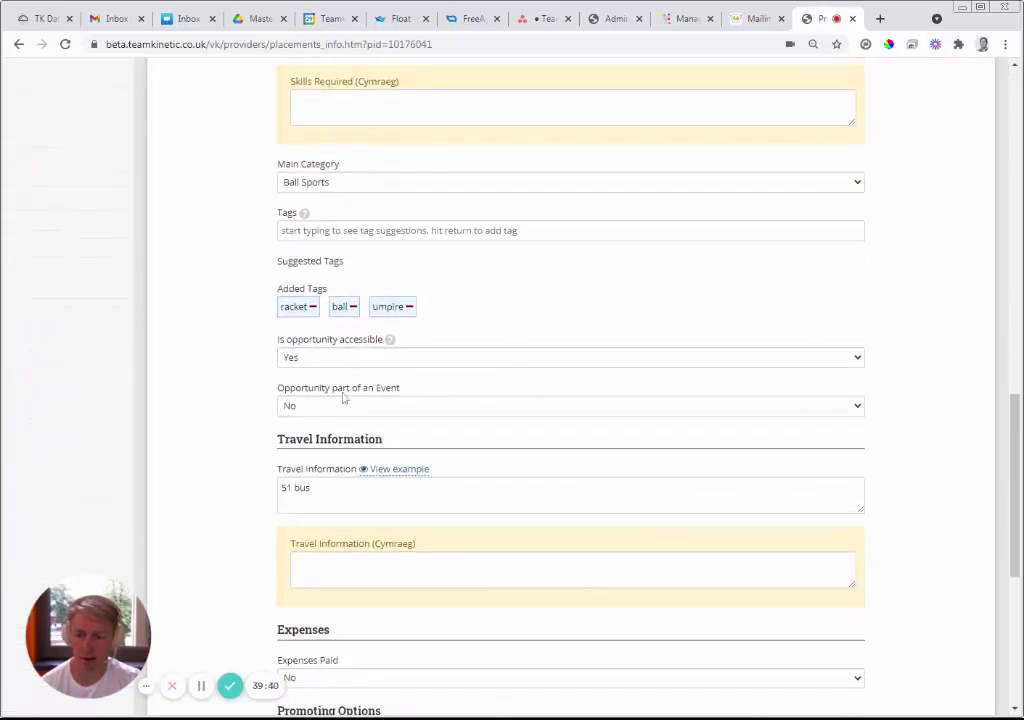
{"action": "left_click", "coordinate": [384, 408]}
{"action": "left_click", "coordinate": [375, 425]}
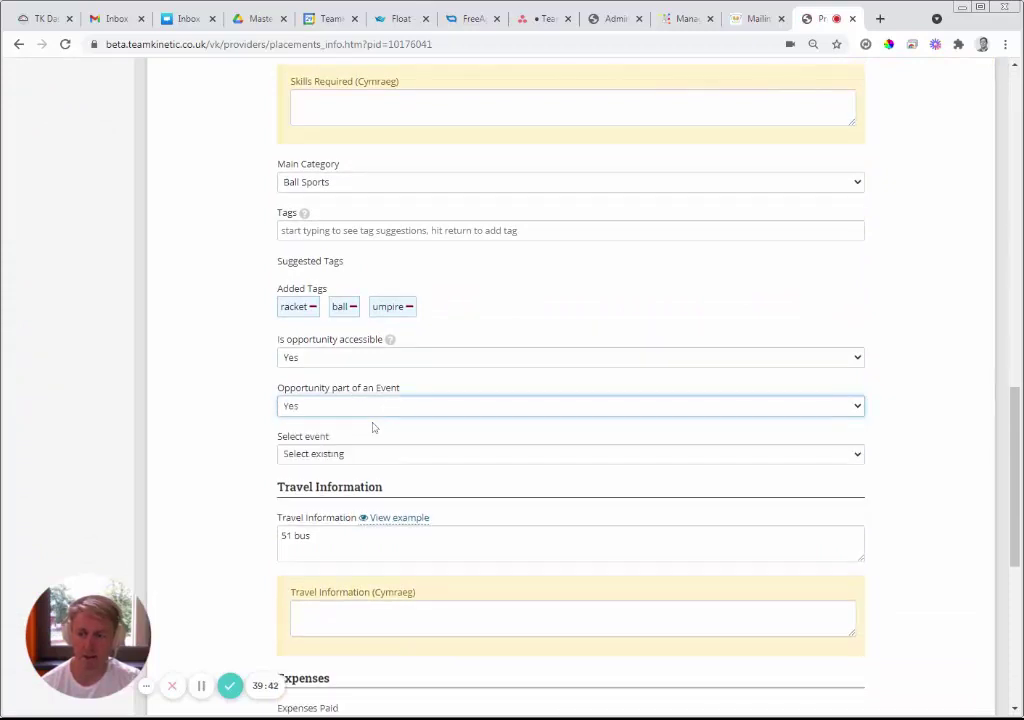
- Select Tennis Tournament as the linked event and save the opportunity
{"action": "key", "text": "Tab"}
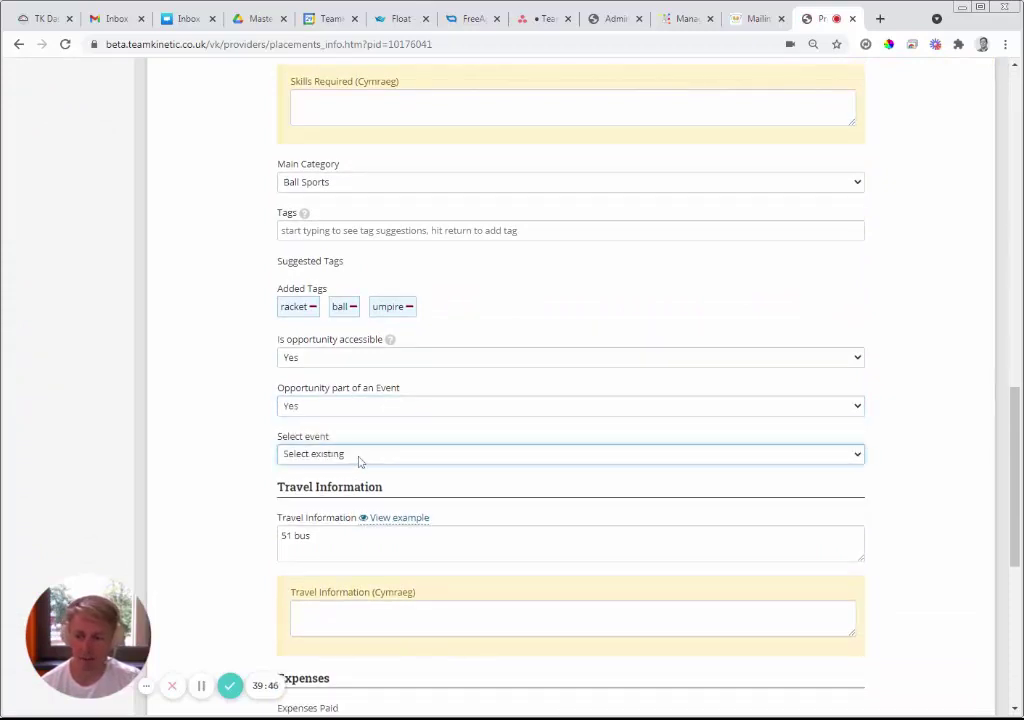
{"action": "left_click", "coordinate": [359, 458]}
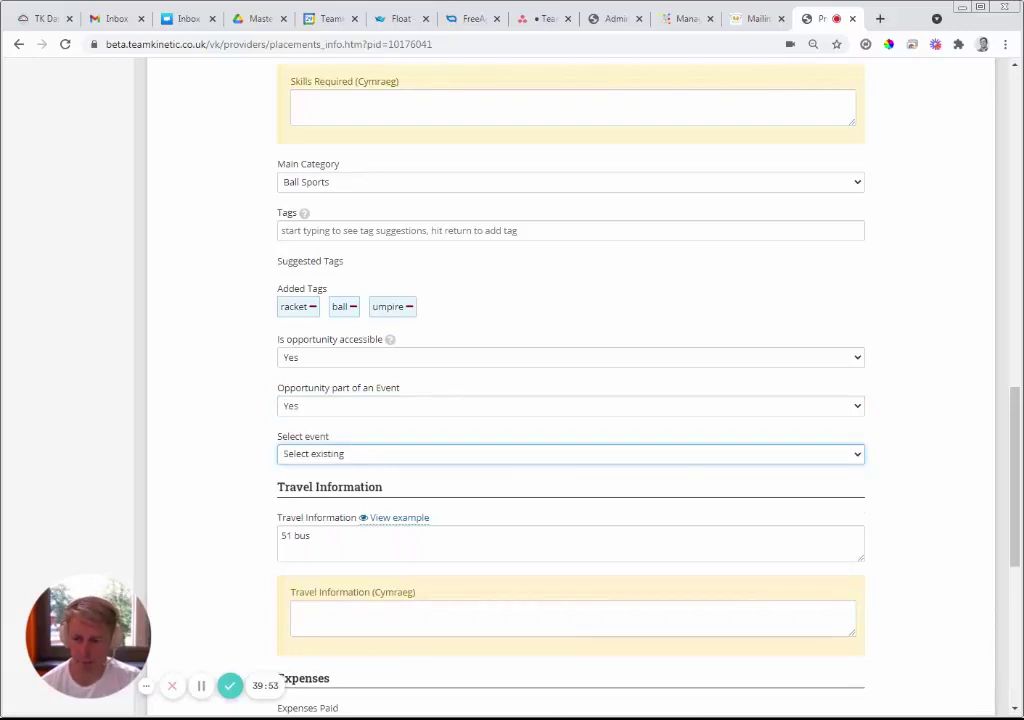
{"action": "key", "text": "Down"}
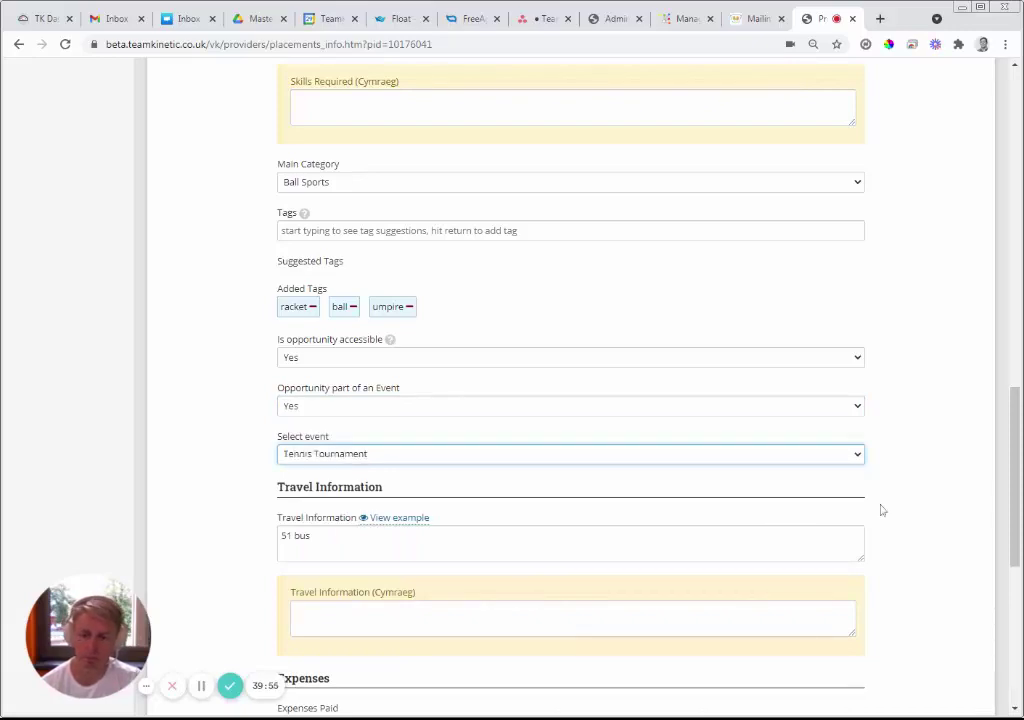
{"action": "scroll", "coordinate": [880, 510], "scroll_direction": "down", "scroll_amount": 5}
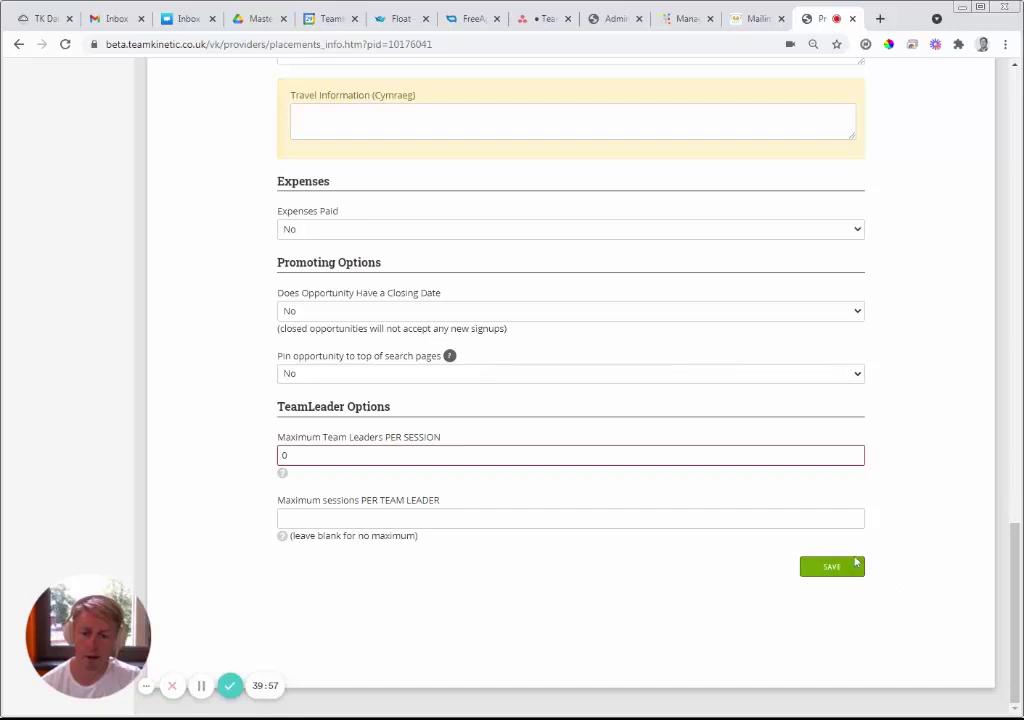
{"action": "left_click", "coordinate": [846, 568]}
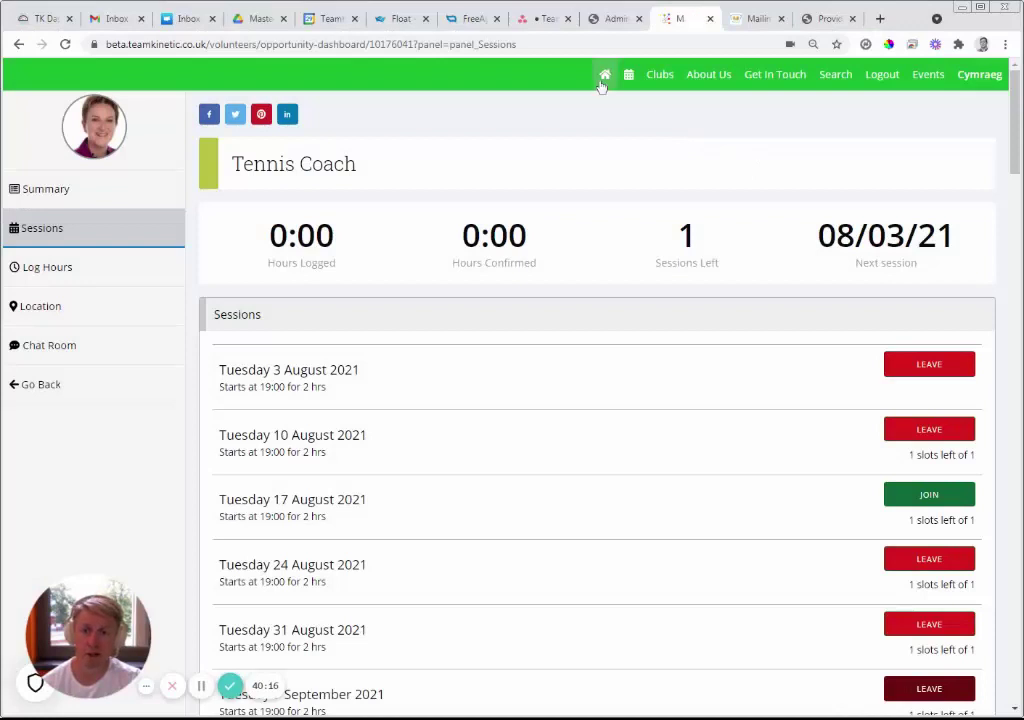
- Open the volunteer Search page and scroll the Events panel to Tennis Tournament
{"action": "left_click", "coordinate": [831, 78]}
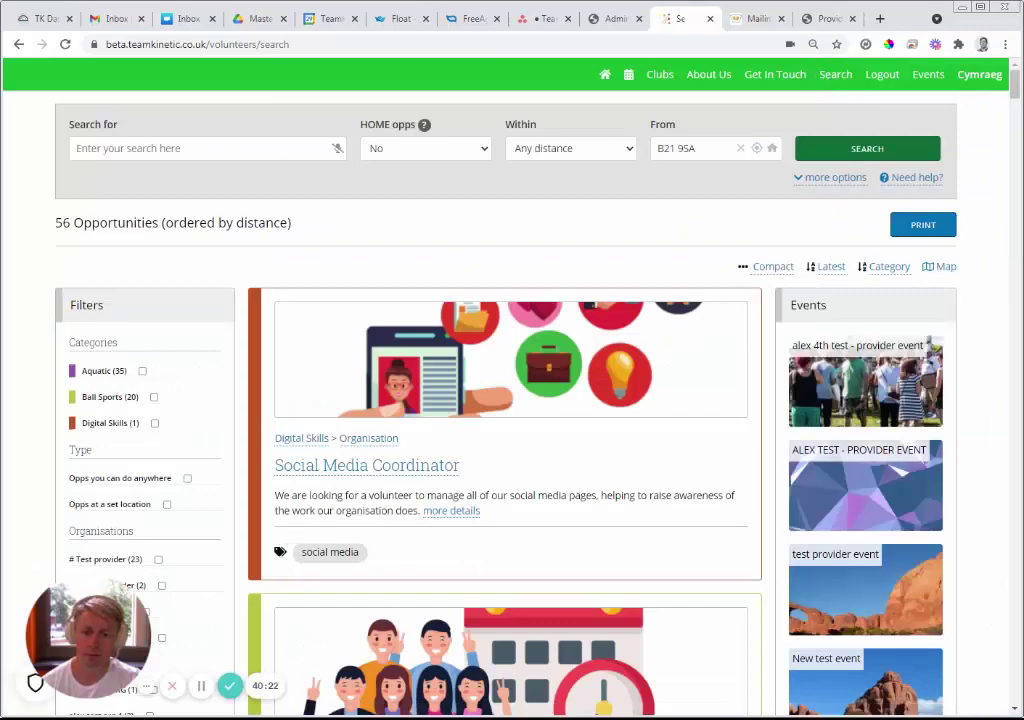
{"action": "scroll", "coordinate": [514, 485], "scroll_direction": "down", "scroll_amount": 4}
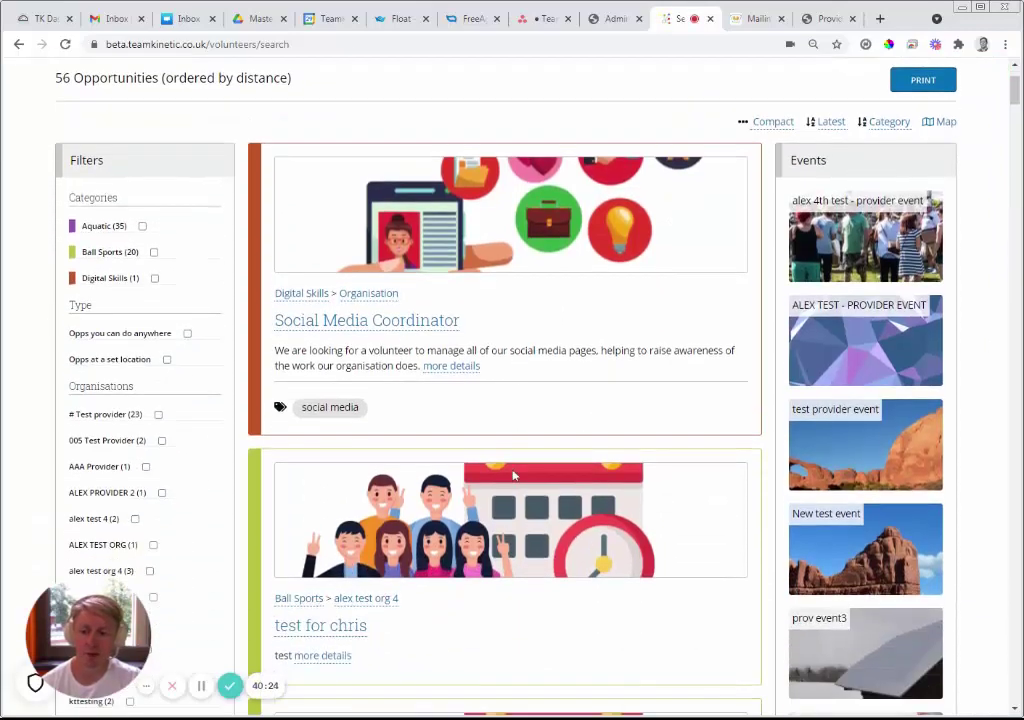
{"action": "scroll", "coordinate": [470, 570], "scroll_direction": "down", "scroll_amount": 1}
{"action": "scroll", "coordinate": [470, 567], "scroll_direction": "up", "scroll_amount": 5}
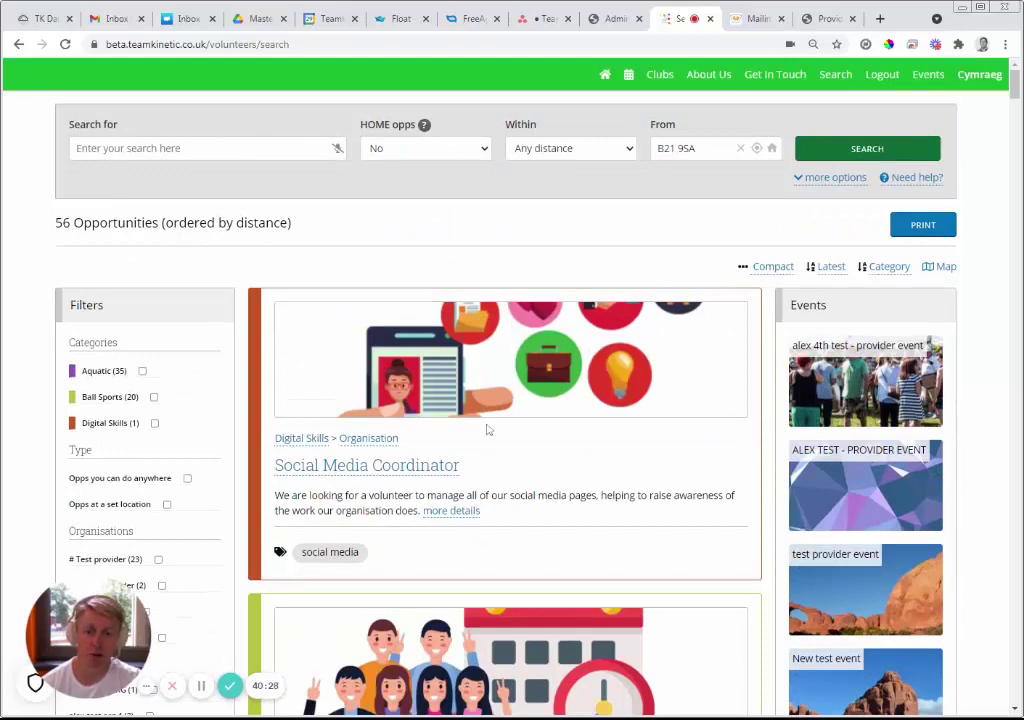
{"action": "left_click_drag", "start_coordinate": [791, 305], "coordinate": [820, 305]}
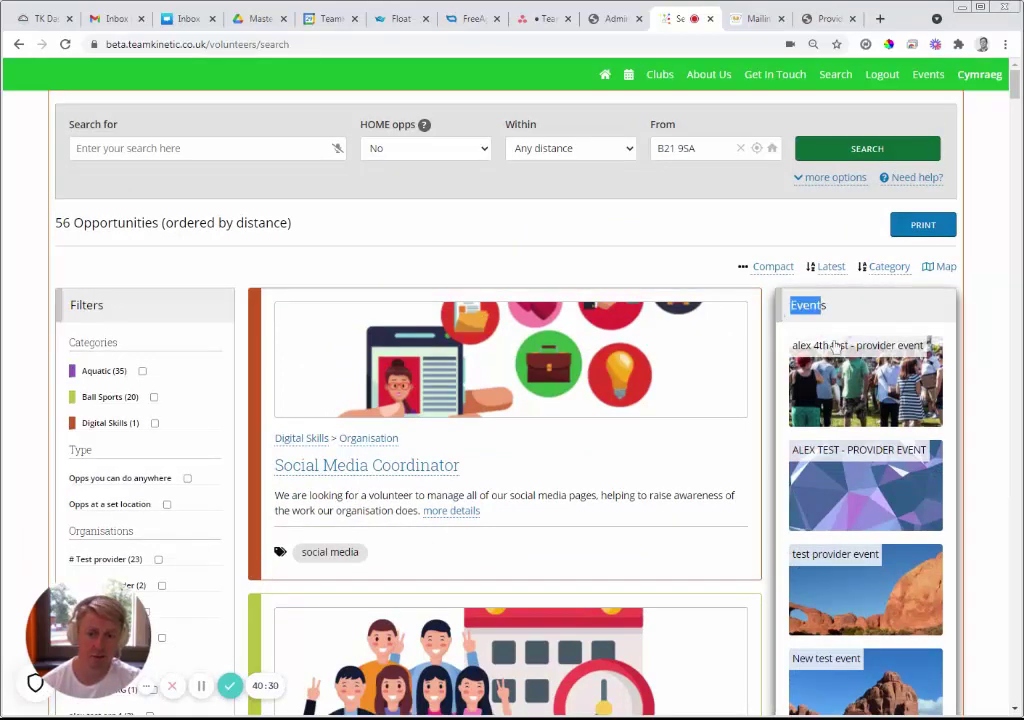
{"action": "scroll", "coordinate": [836, 345], "scroll_direction": "down", "scroll_amount": 3}
{"action": "scroll", "coordinate": [836, 345], "scroll_direction": "down", "scroll_amount": 2}
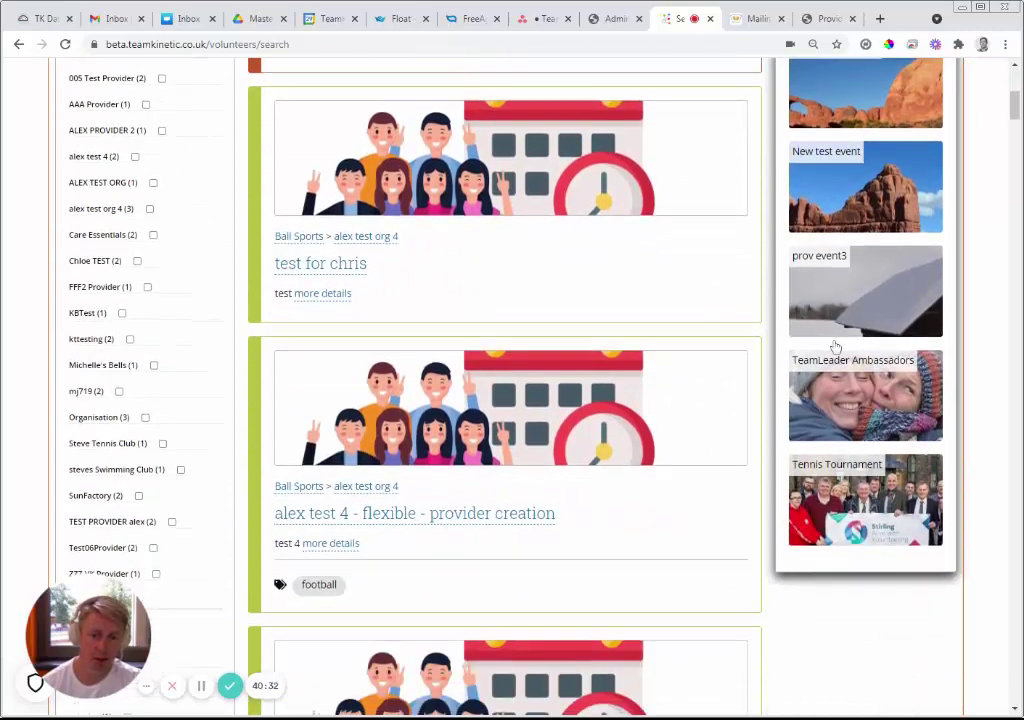
- Open the Tennis Tournament event page and check that Tennis Coach is listed
{"action": "left_click", "coordinate": [879, 533]}
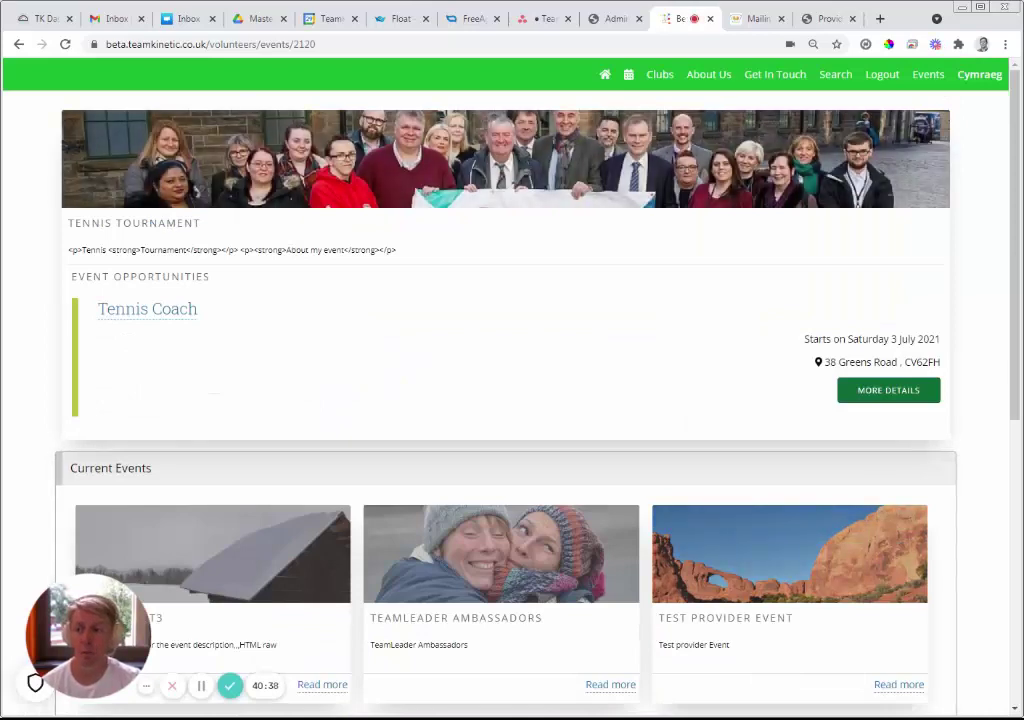
{"action": "scroll", "coordinate": [521, 478], "scroll_direction": "down", "scroll_amount": 4}
{"action": "scroll", "coordinate": [521, 478], "scroll_direction": "up", "scroll_amount": 4}
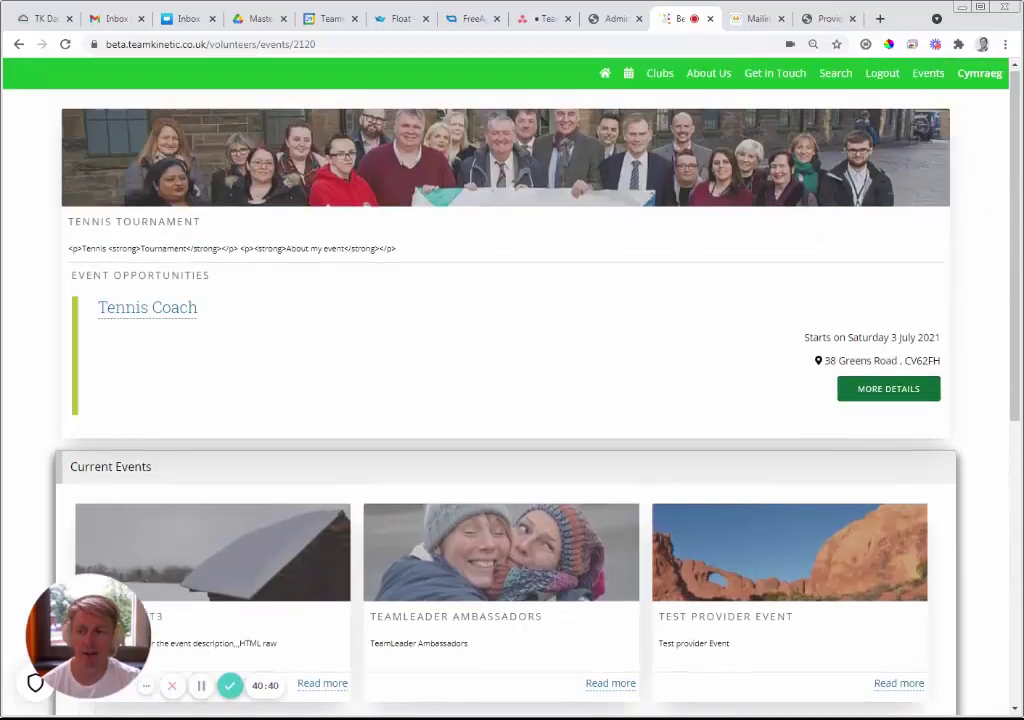
{"action": "scroll", "coordinate": [168, 300], "scroll_direction": "down", "scroll_amount": 1}
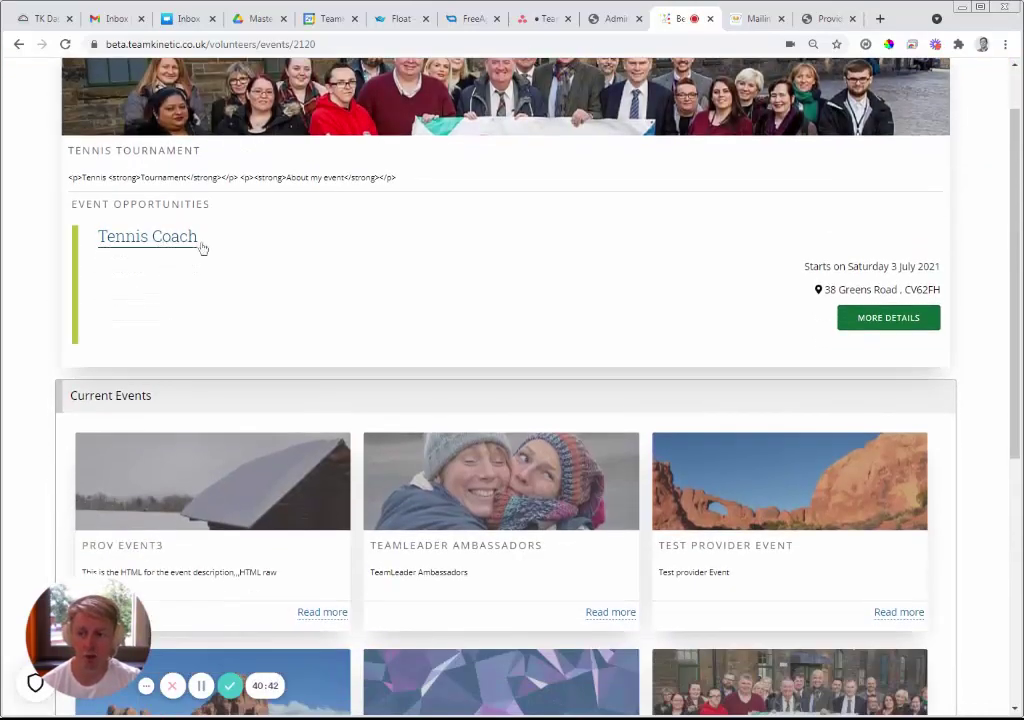
- View the Account > Users list with its single club account, briefly highlighting the e-mail
{"action": "left_click", "coordinate": [201, 685]}
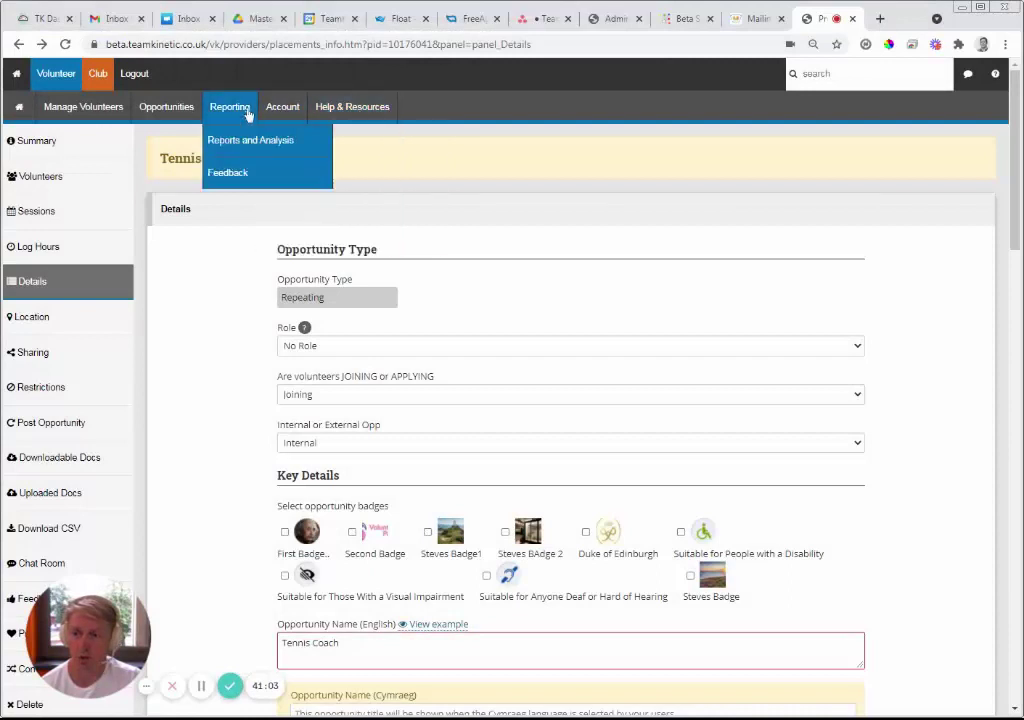
{"action": "mouse_move", "coordinate": [277, 112]}
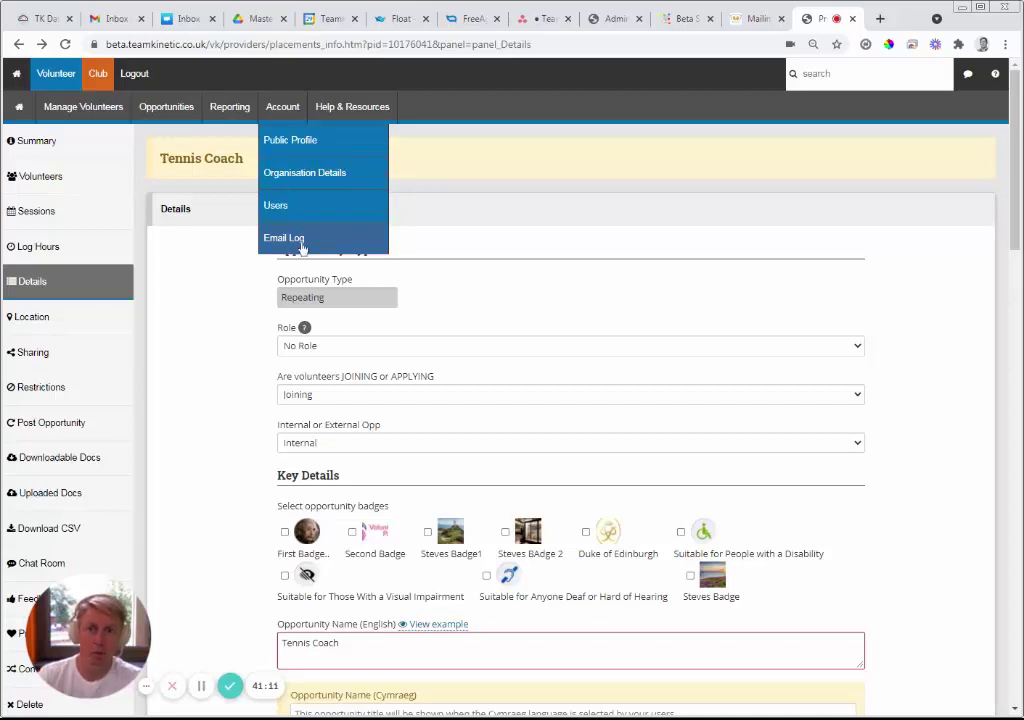
{"action": "left_click", "coordinate": [300, 212]}
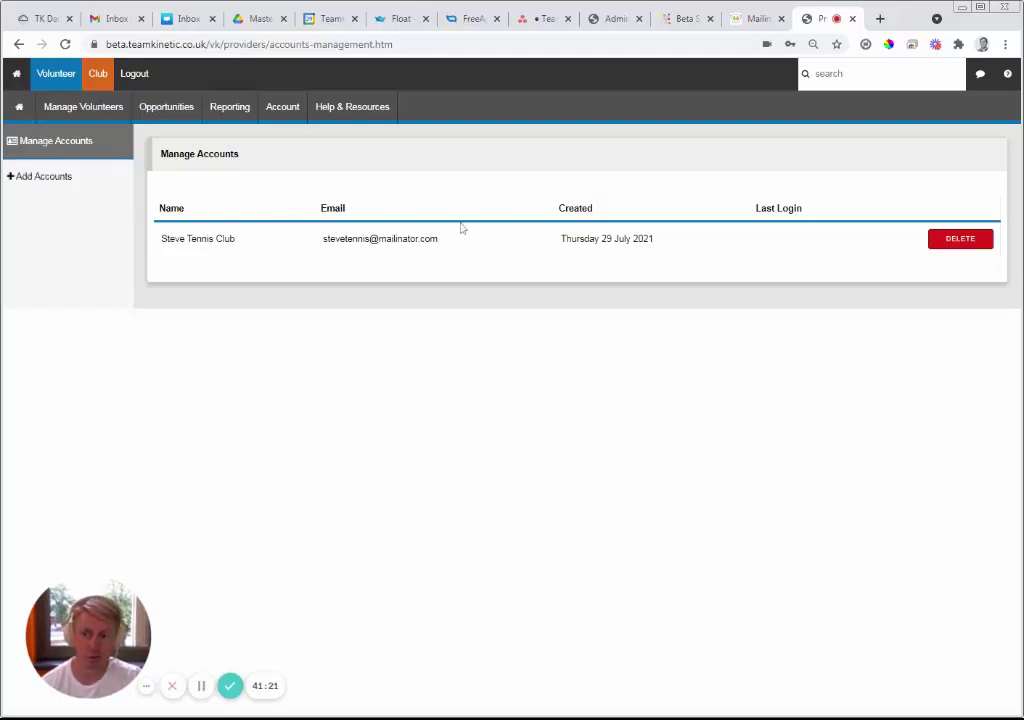
{"action": "left_click_drag", "start_coordinate": [442, 240], "coordinate": [335, 239]}
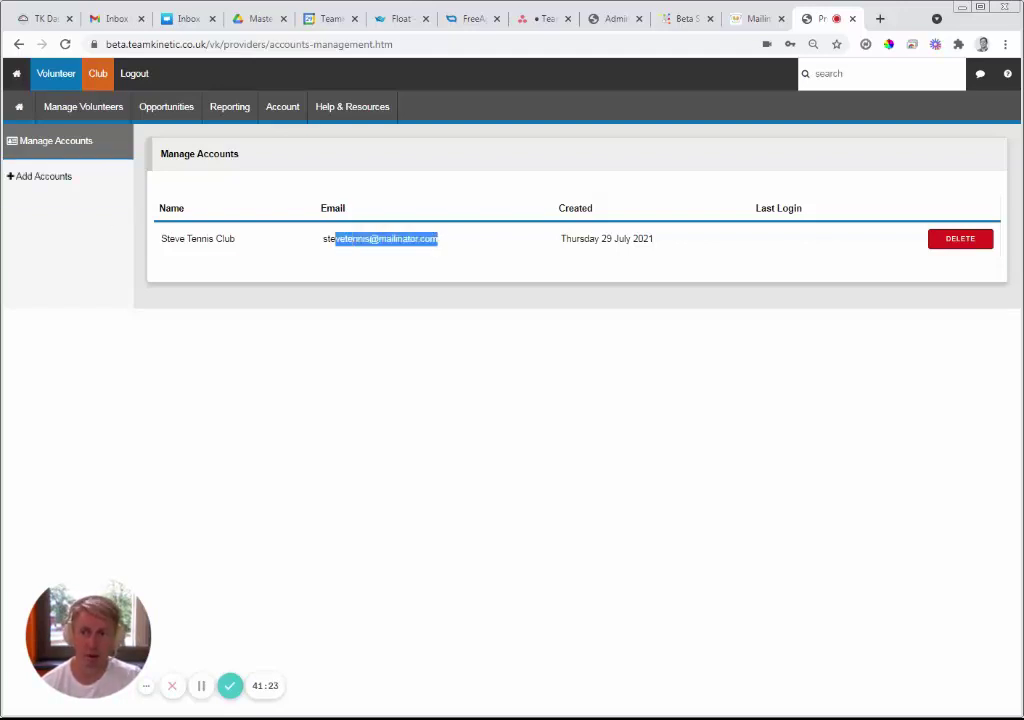
{"action": "left_click", "coordinate": [298, 211]}
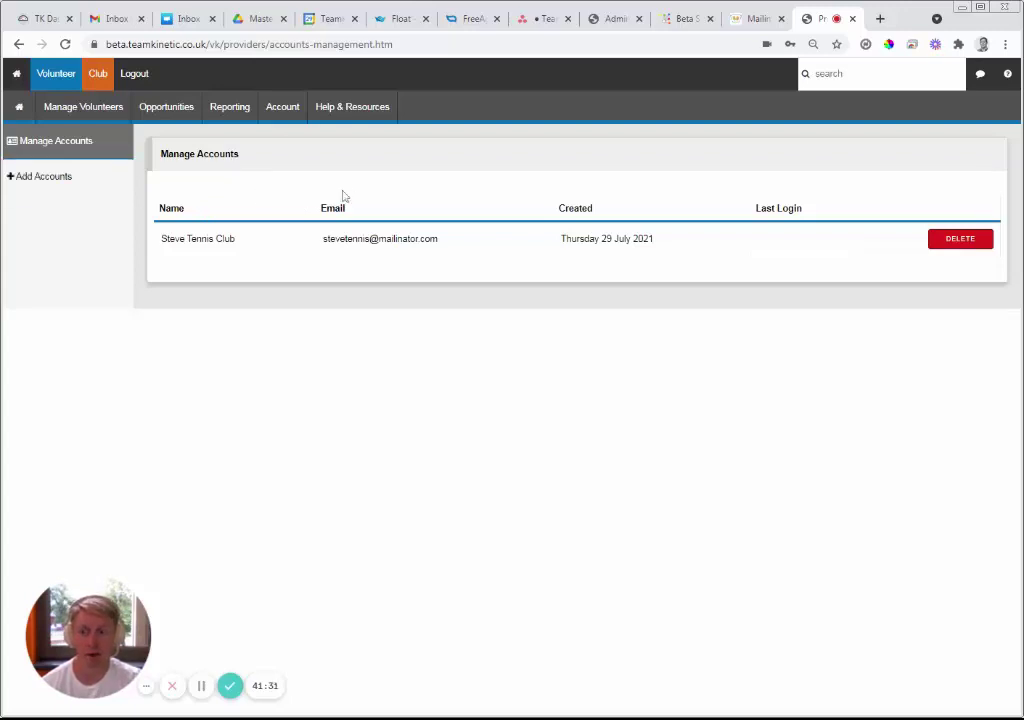
{"action": "mouse_move", "coordinate": [349, 123]}
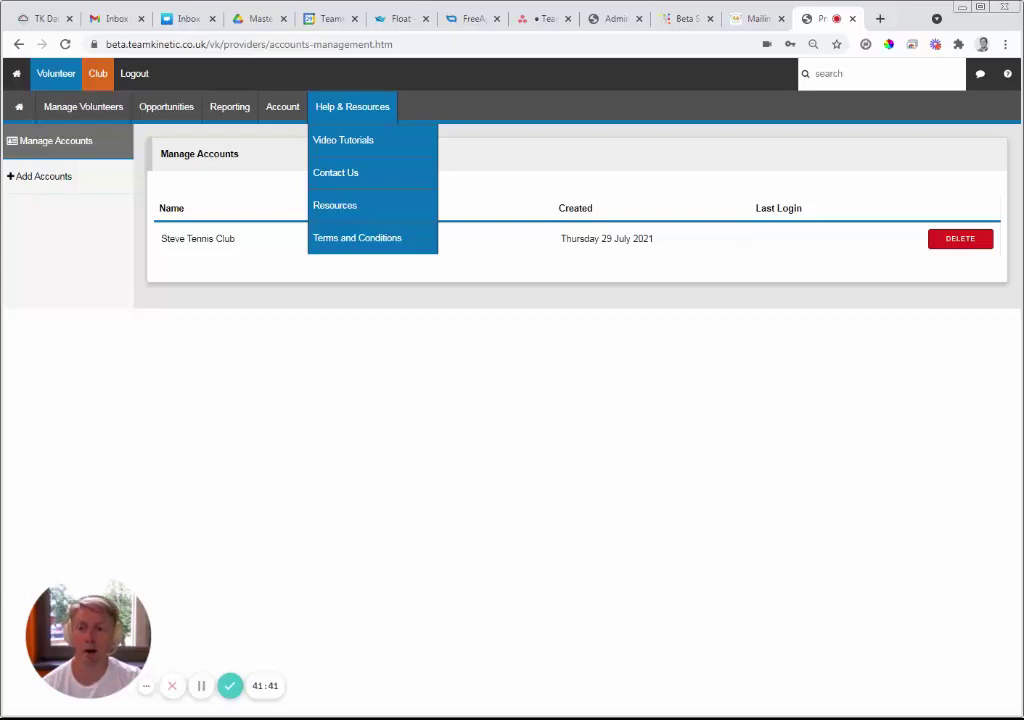
- Visit Video Tutorials, then start a new opportunity via Opportunities > Create Opportunity
{"action": "left_click", "coordinate": [376, 147]}
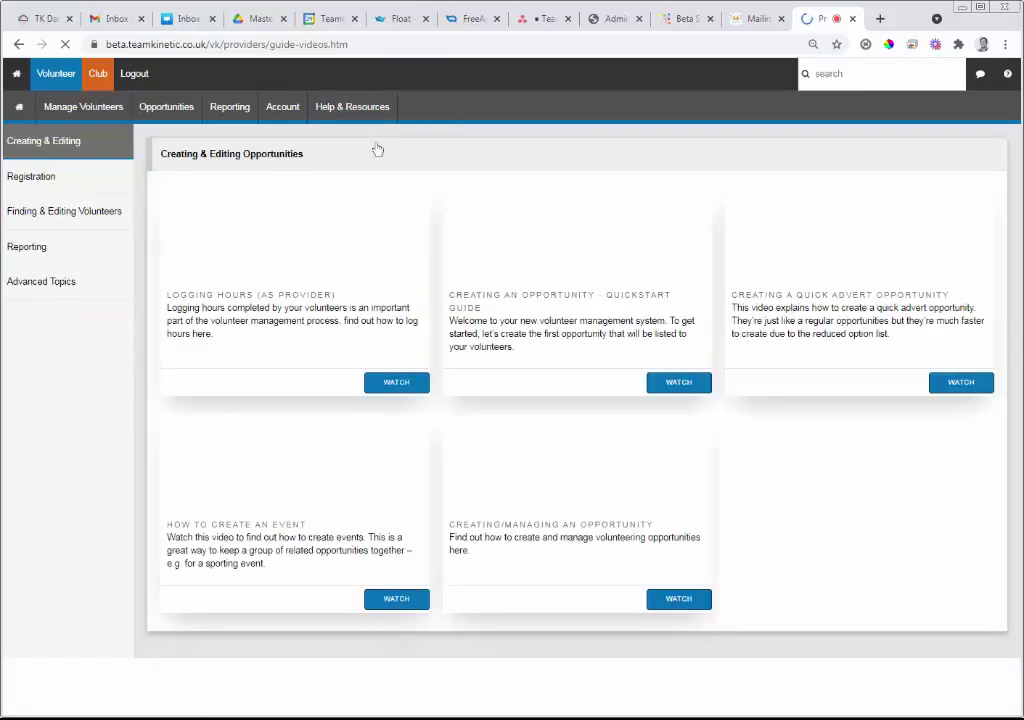
{"action": "left_click", "coordinate": [352, 108]}
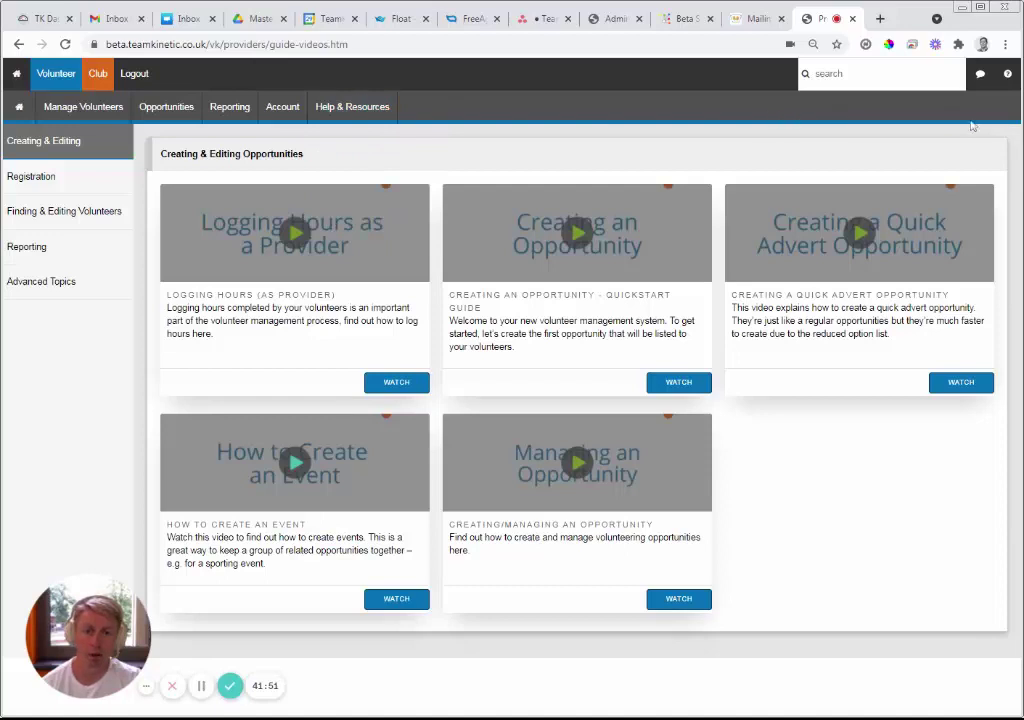
{"action": "mouse_move", "coordinate": [160, 106]}
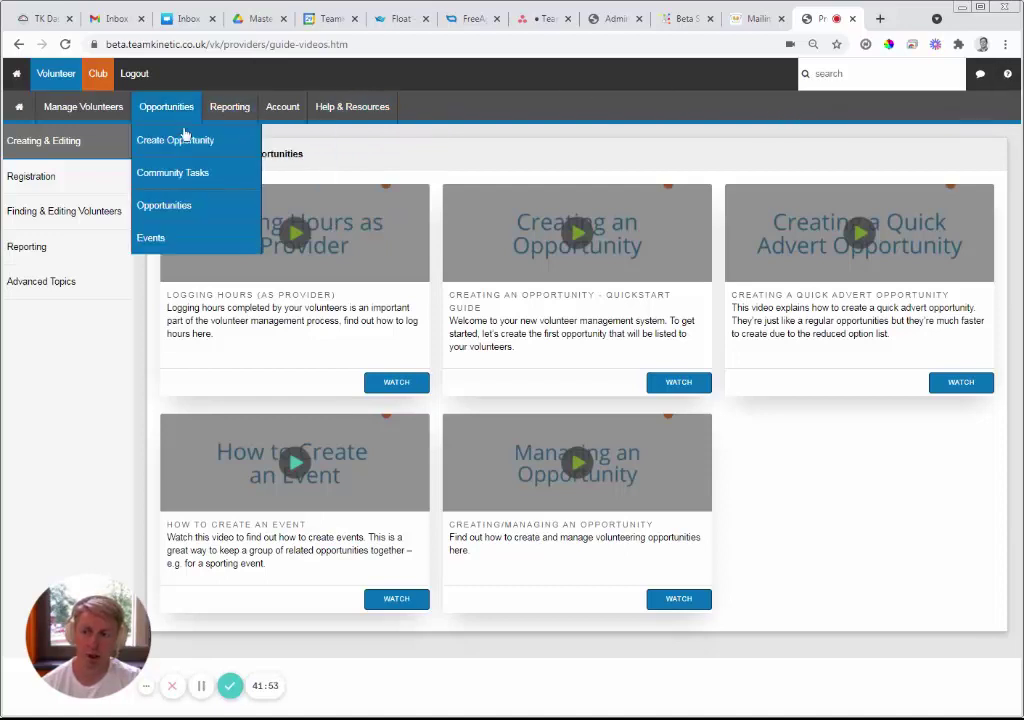
{"action": "left_click", "coordinate": [183, 145]}
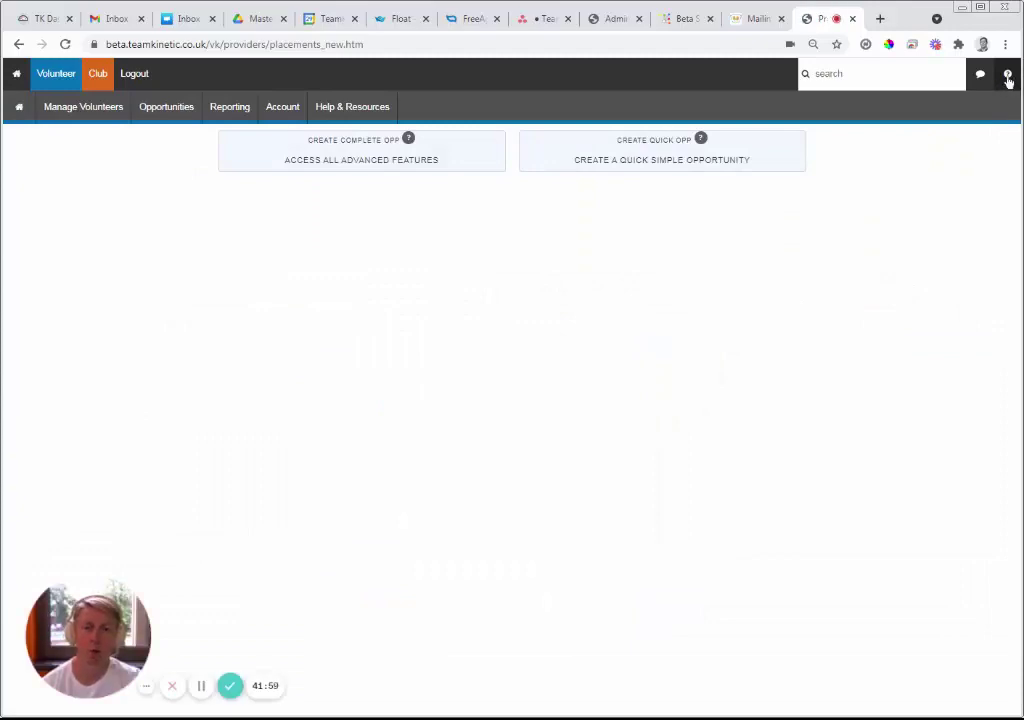
{"action": "left_click", "coordinate": [1007, 76]}
{"action": "scroll", "coordinate": [841, 418], "scroll_direction": "down", "scroll_amount": 1}
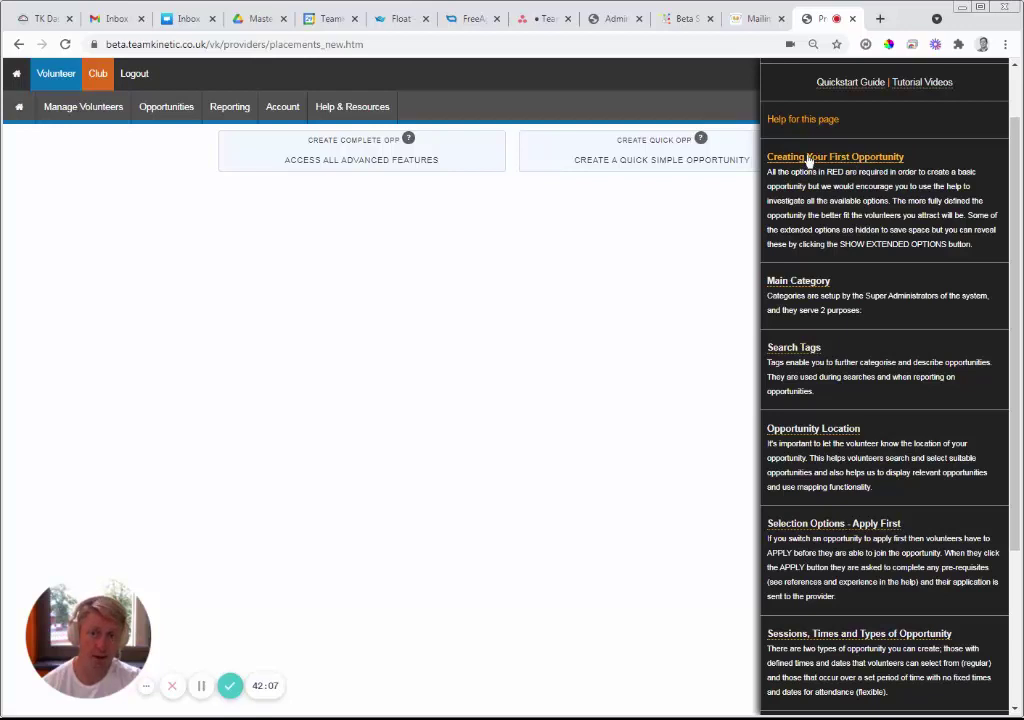
{"action": "left_click", "coordinate": [810, 158]}
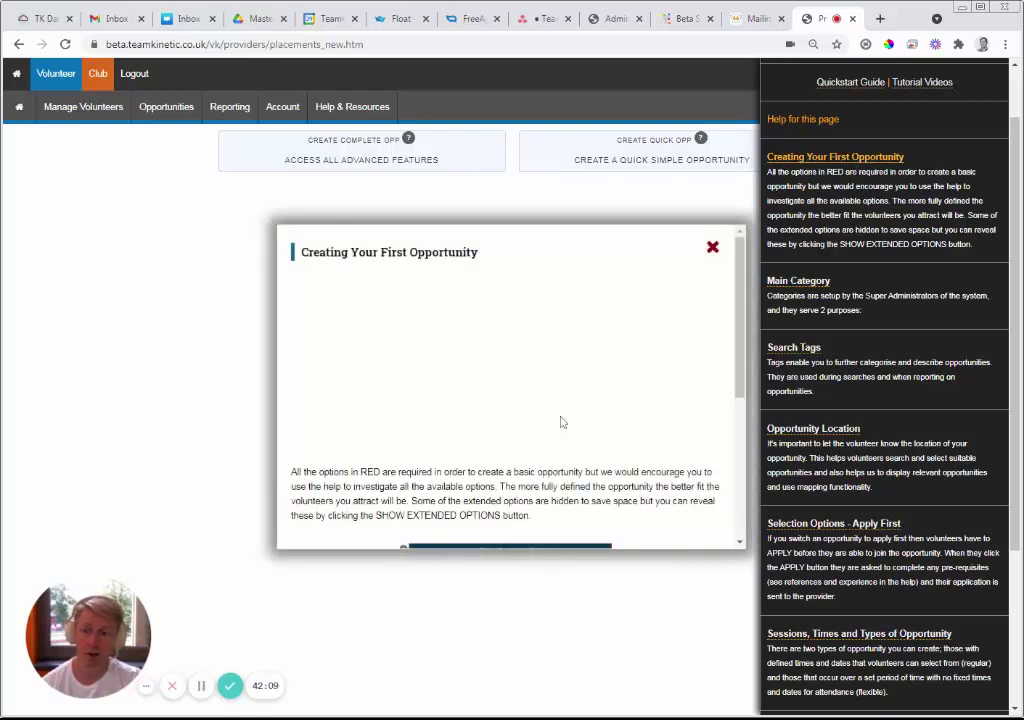
{"action": "scroll", "coordinate": [610, 410], "scroll_direction": "down", "scroll_amount": 1}
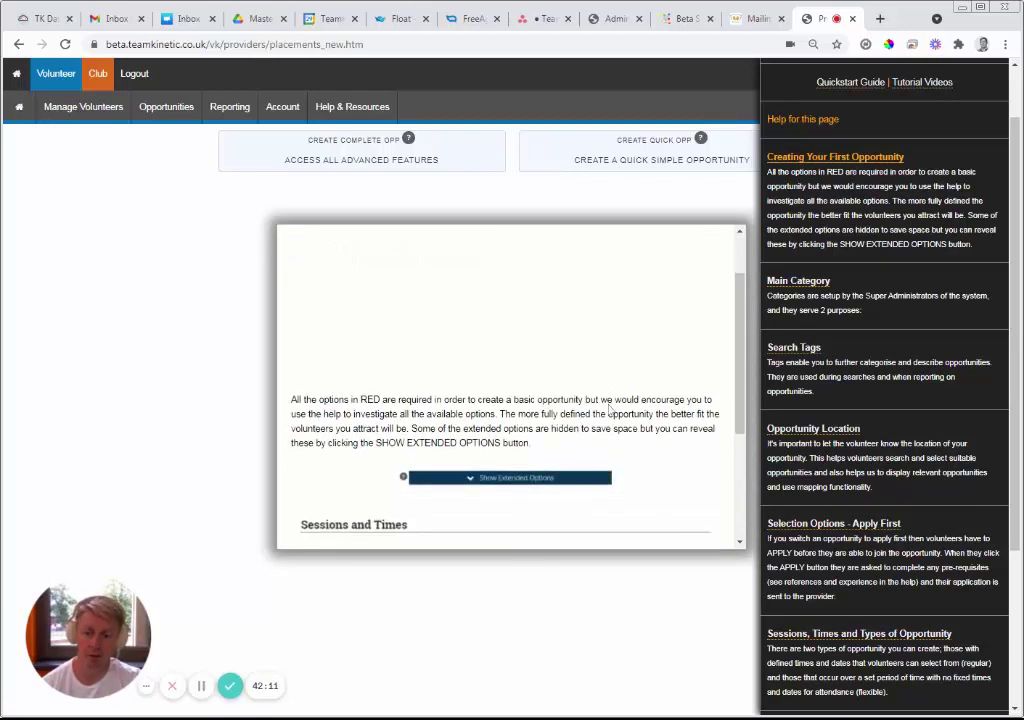
{"action": "scroll", "coordinate": [610, 405], "scroll_direction": "up", "scroll_amount": 1}
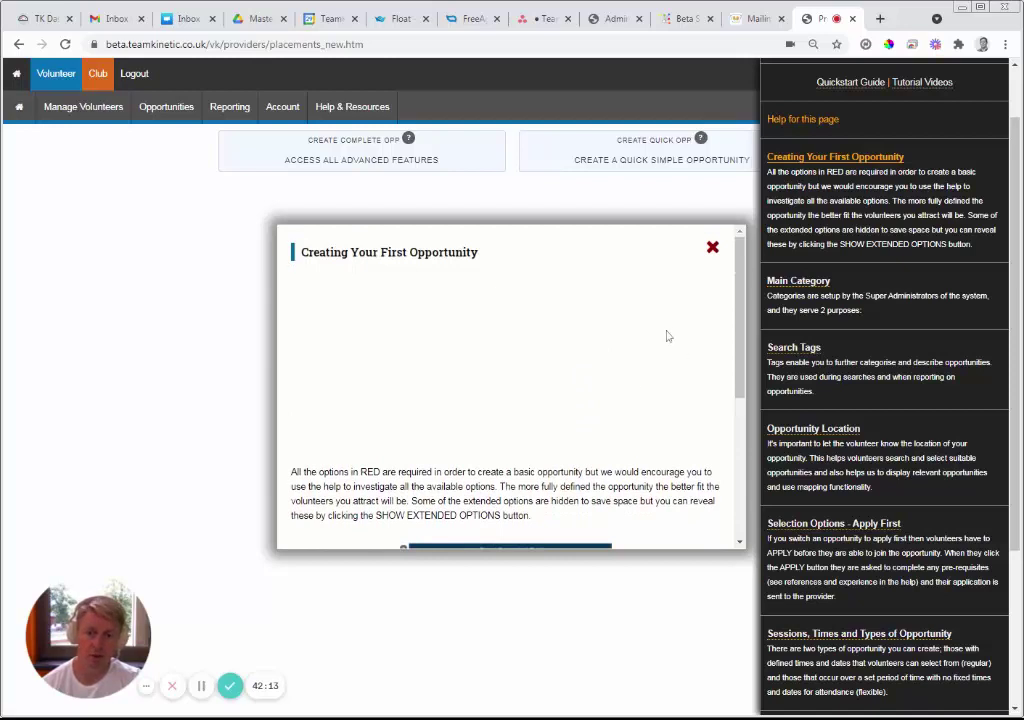
{"action": "left_click", "coordinate": [712, 248]}
{"action": "left_click", "coordinate": [814, 284]}
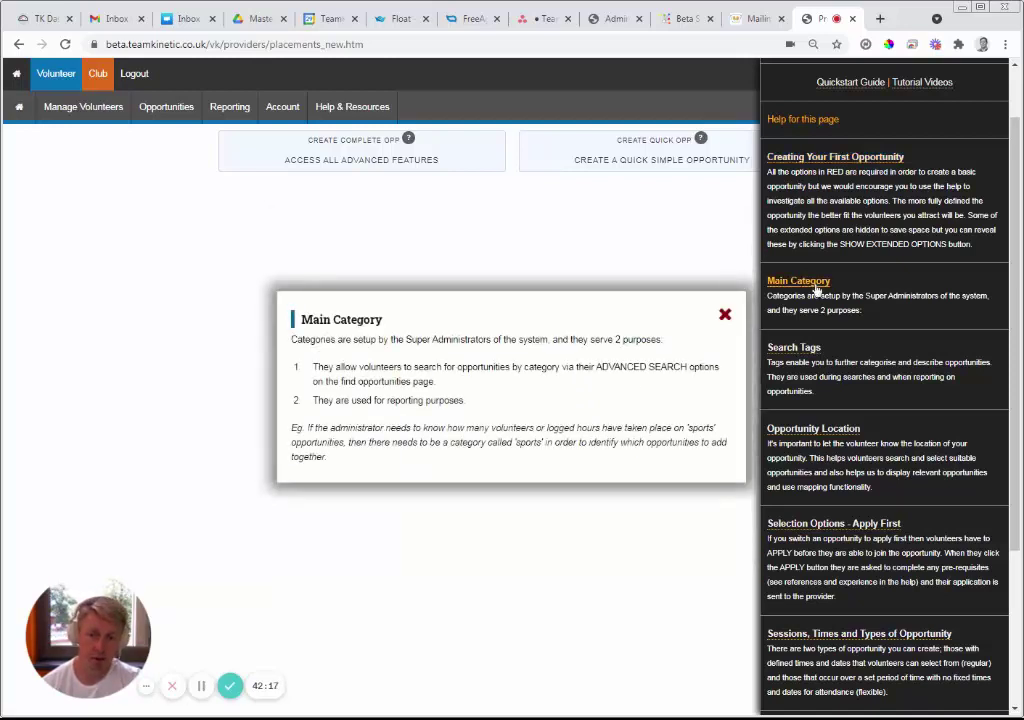
{"action": "left_click", "coordinate": [809, 349]}
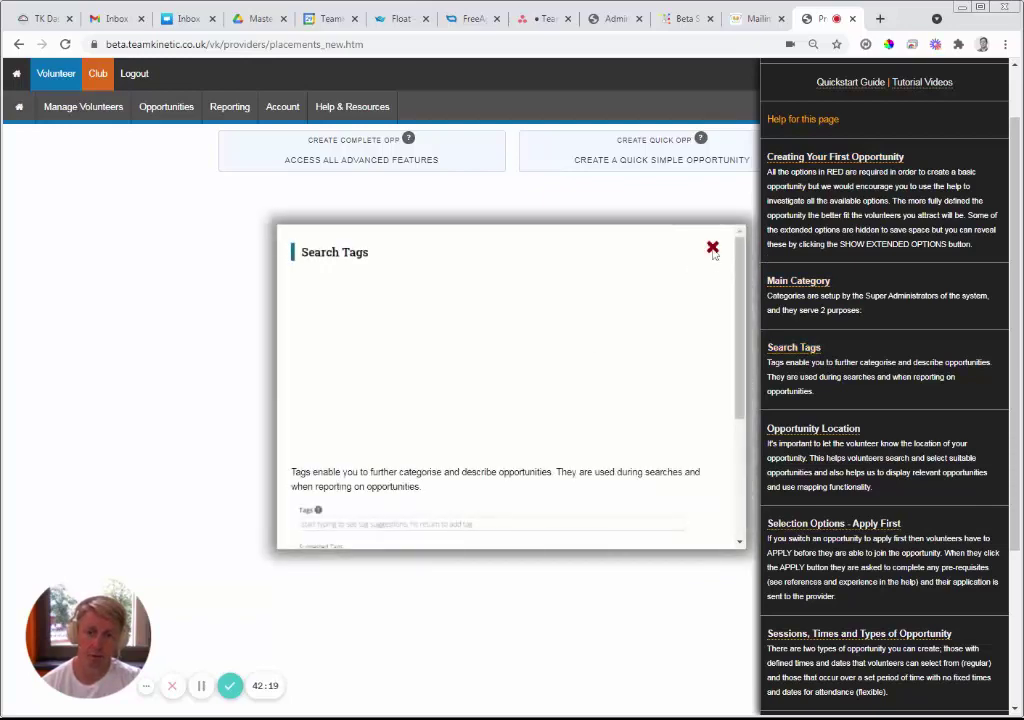
{"action": "left_click", "coordinate": [713, 247]}
{"action": "left_click", "coordinate": [738, 119]}
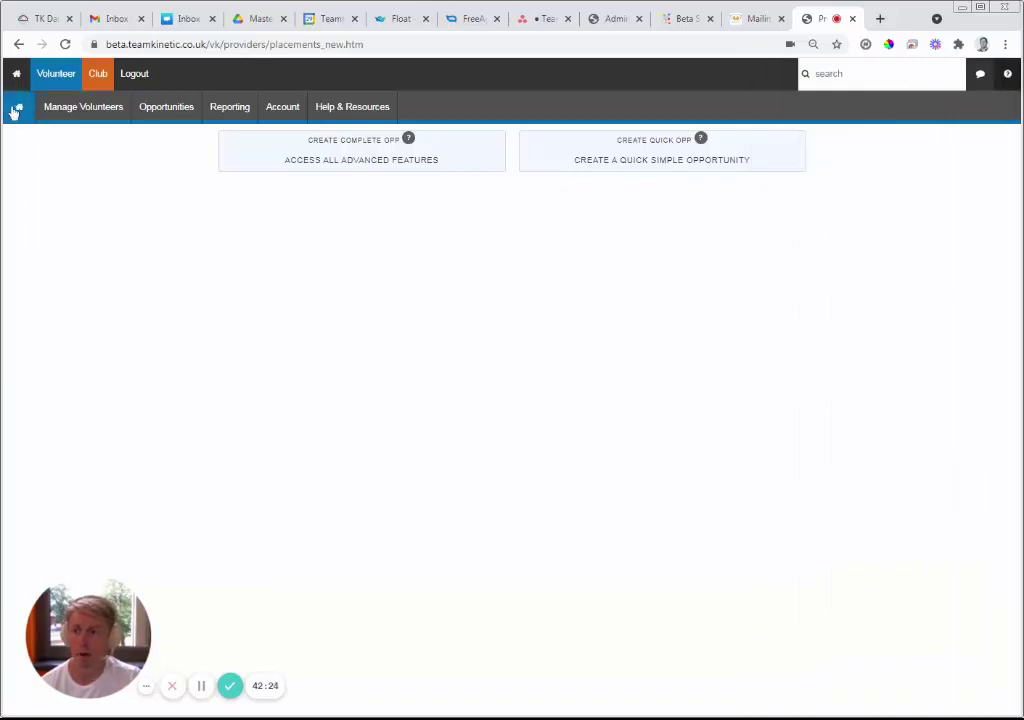
- Go to the home dashboard and highlight its counts: 1 volunteer, 2 hours, 1 opportunity, 56 sessions
{"action": "left_click", "coordinate": [15, 108]}
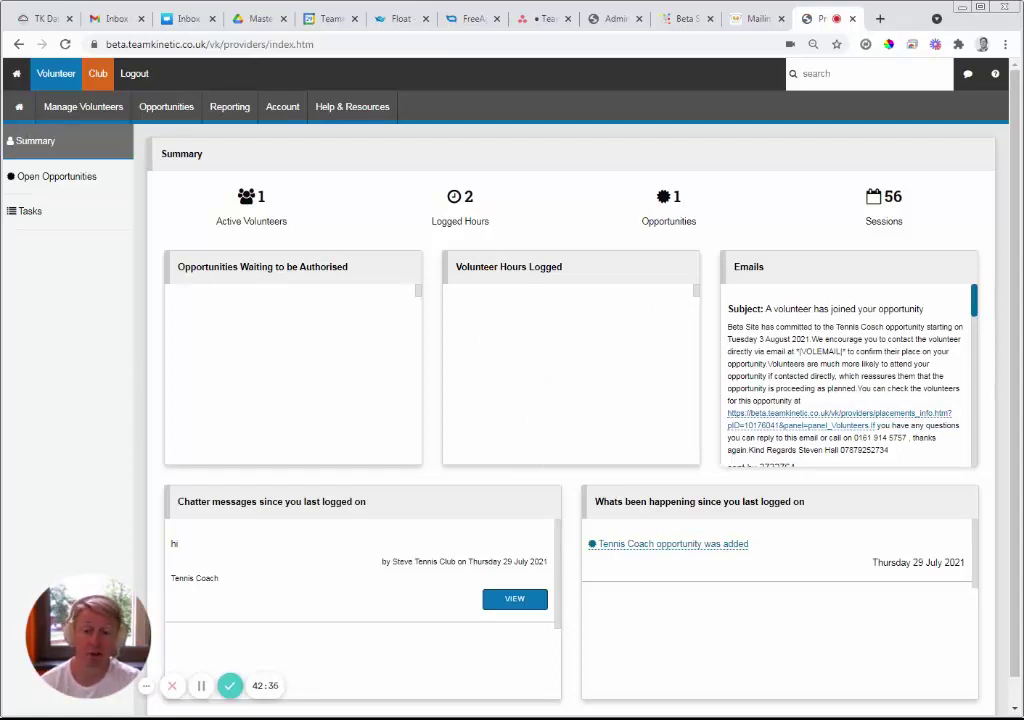
{"action": "double_click", "coordinate": [259, 196]}
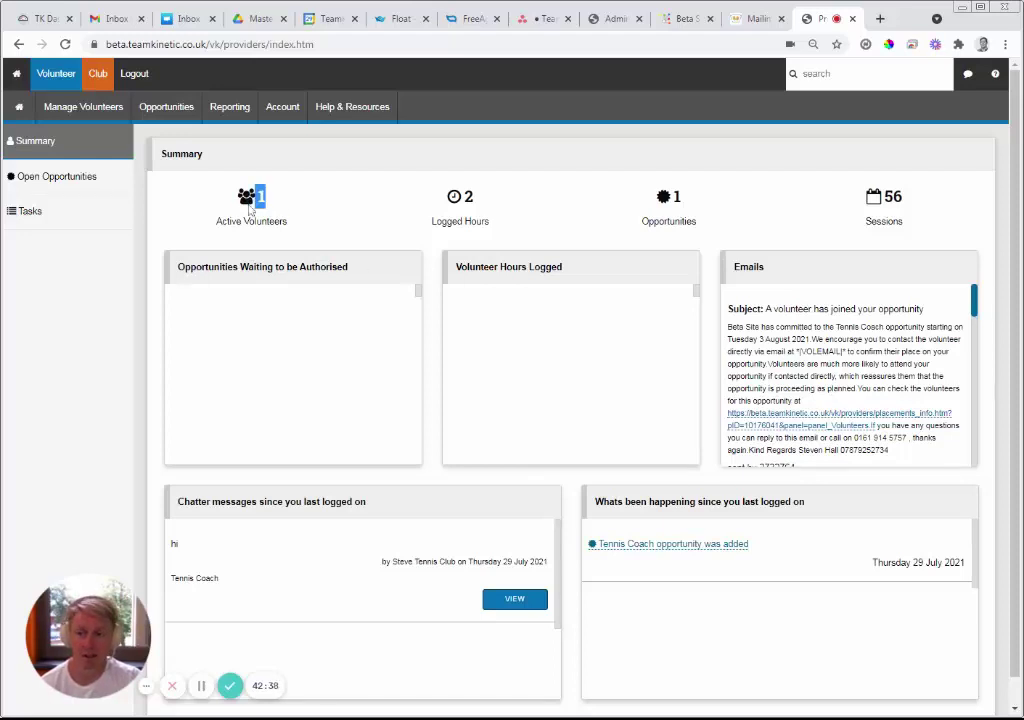
{"action": "double_click", "coordinate": [466, 196]}
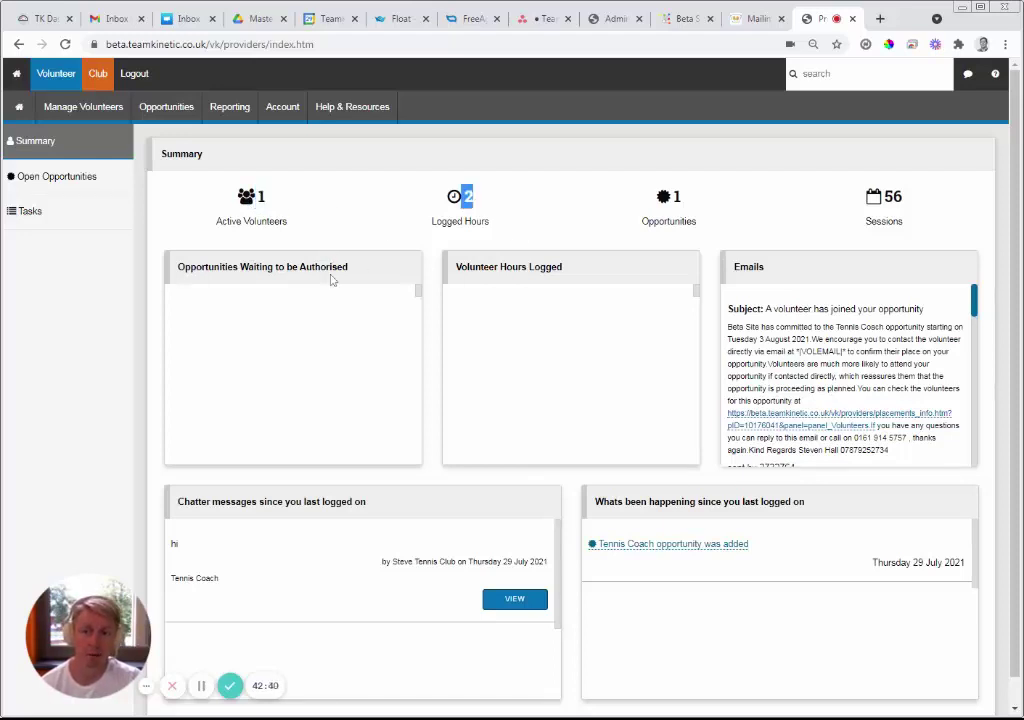
{"action": "double_click", "coordinate": [677, 196]}
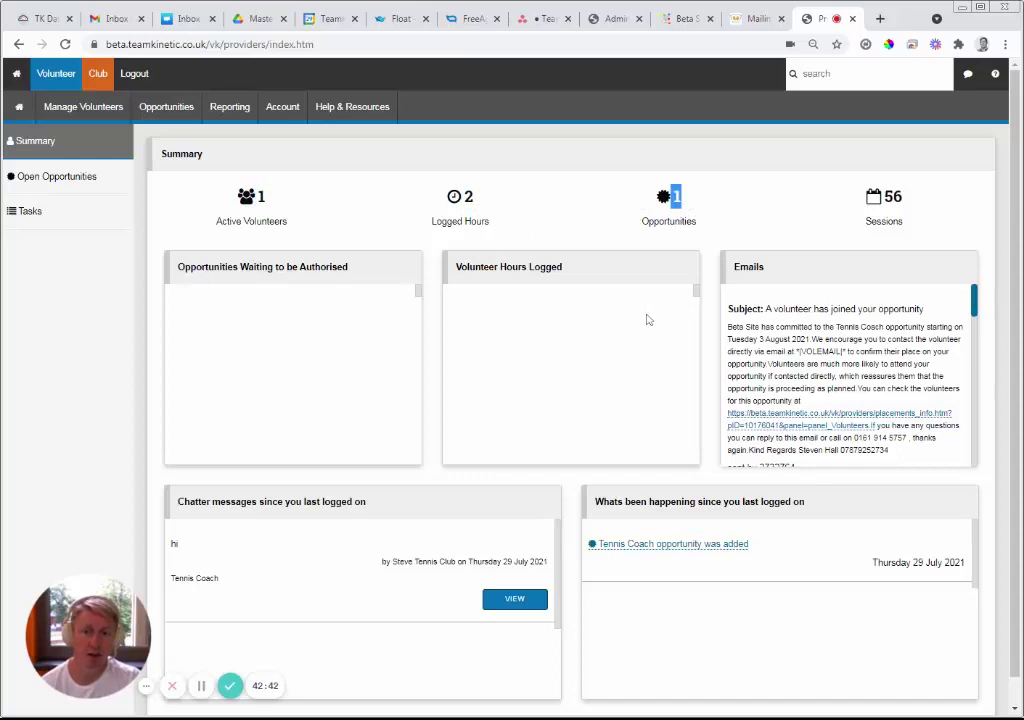
{"action": "left_click_drag", "start_coordinate": [922, 199], "coordinate": [813, 187]}
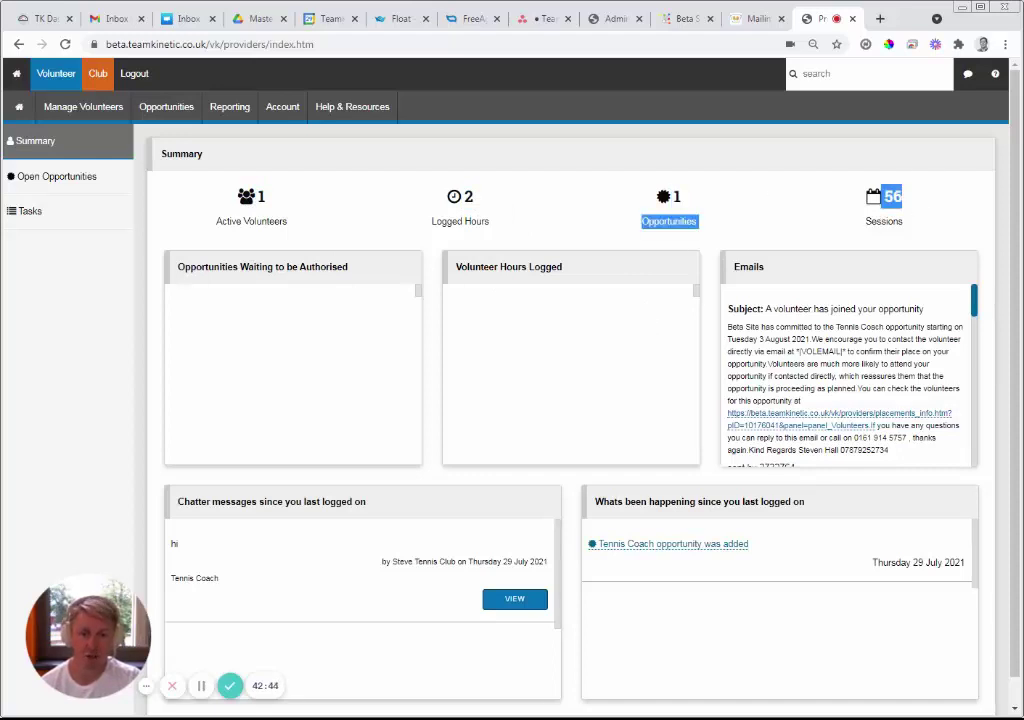
{"action": "left_click", "coordinate": [813, 187]}
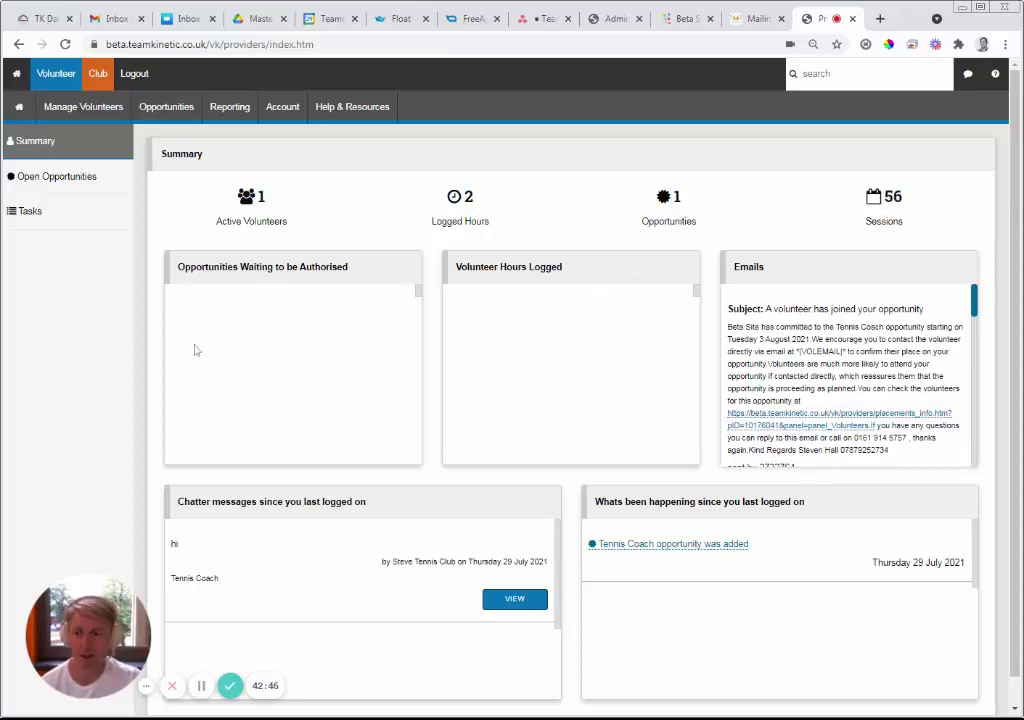
{"action": "scroll", "coordinate": [287, 404], "scroll_direction": "down", "scroll_amount": 1}
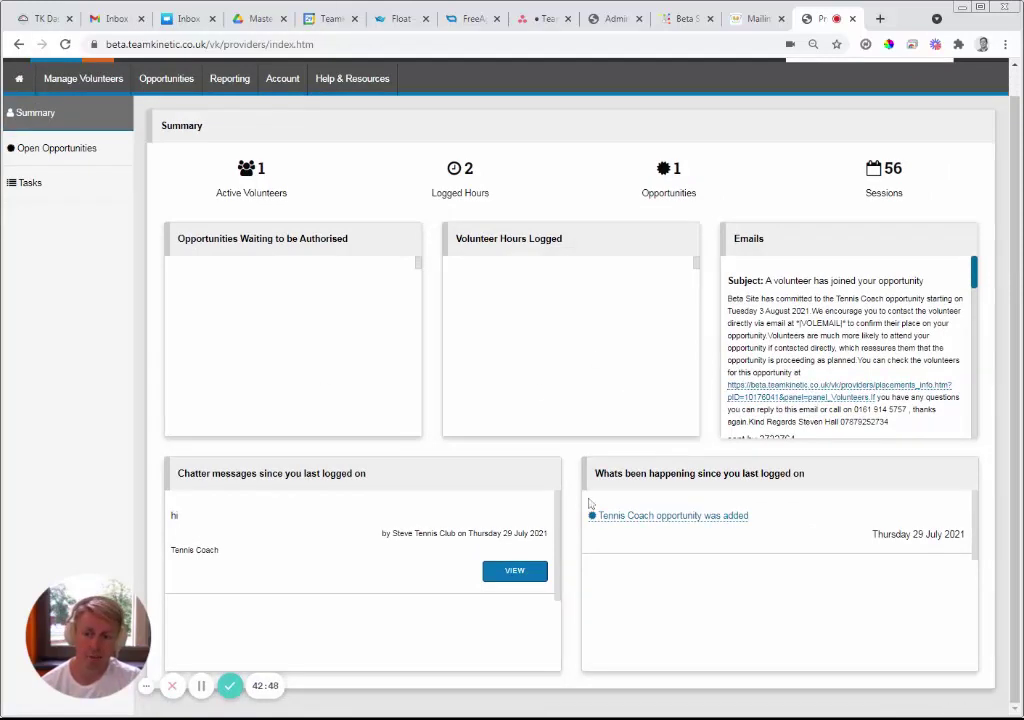
{"action": "scroll", "coordinate": [370, 400], "scroll_direction": "up", "scroll_amount": 1}
- Look through Open Opportunities and Tasks, then return to the Summary dashboard
{"action": "left_click", "coordinate": [85, 182]}
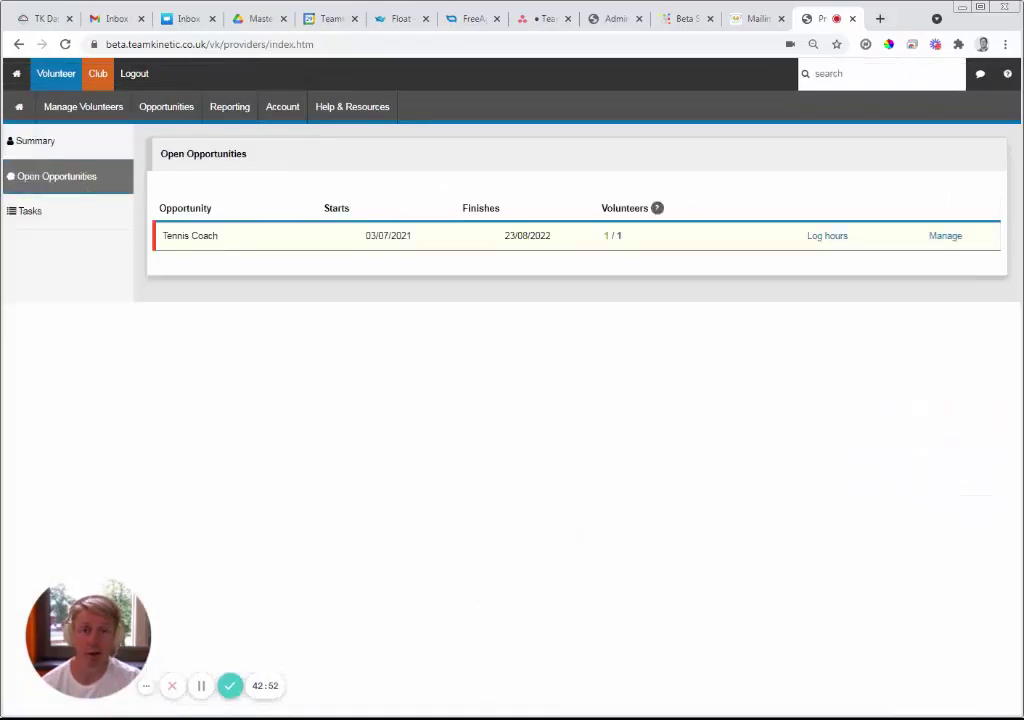
{"action": "left_click", "coordinate": [100, 210]}
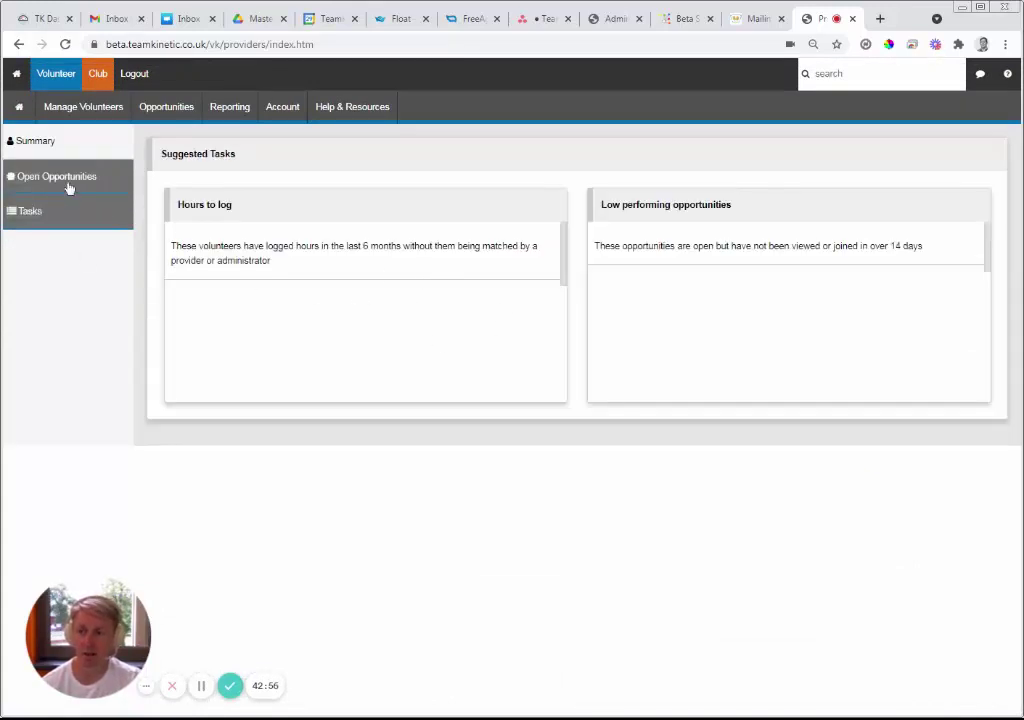
{"action": "left_click", "coordinate": [64, 148]}
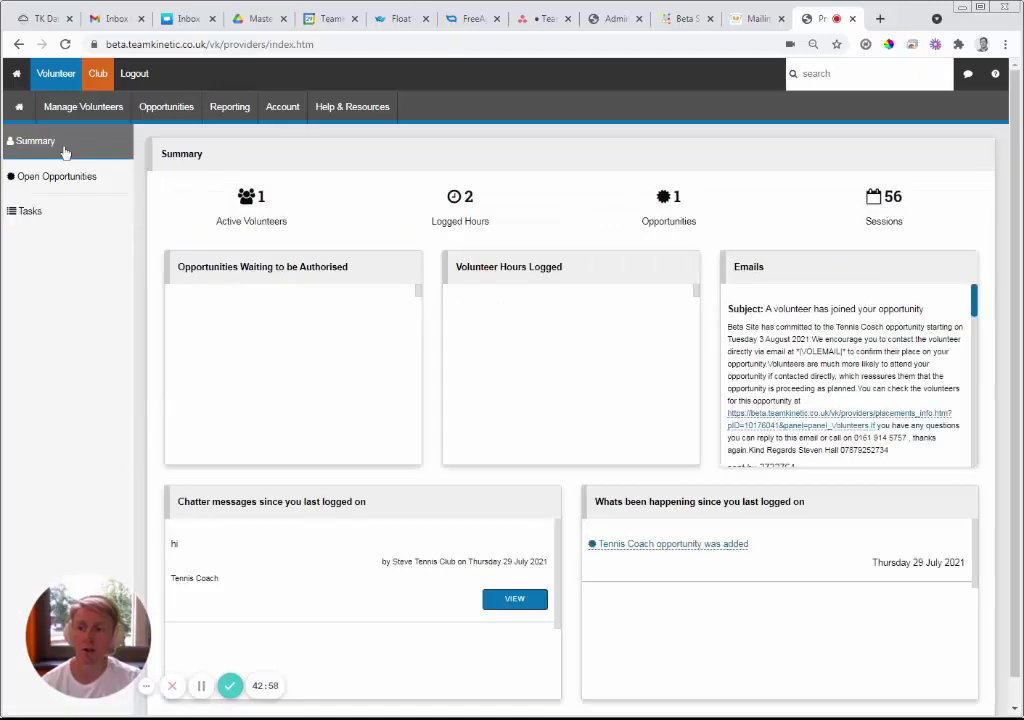